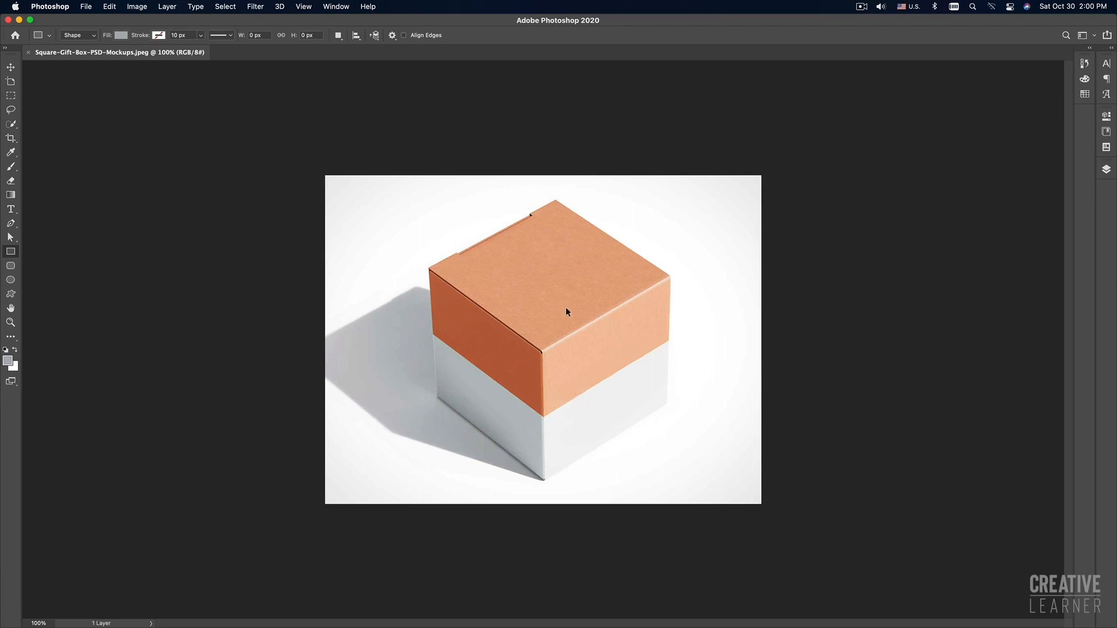
# Step: Examine the reference screenshot of patterned craft papers in Finder and return to Photoshop
pyautogui.press('super+Tab')
pyautogui.press('super+Tab')
pyautogui.press('super+Tab')
pyautogui.press('super+Tab')
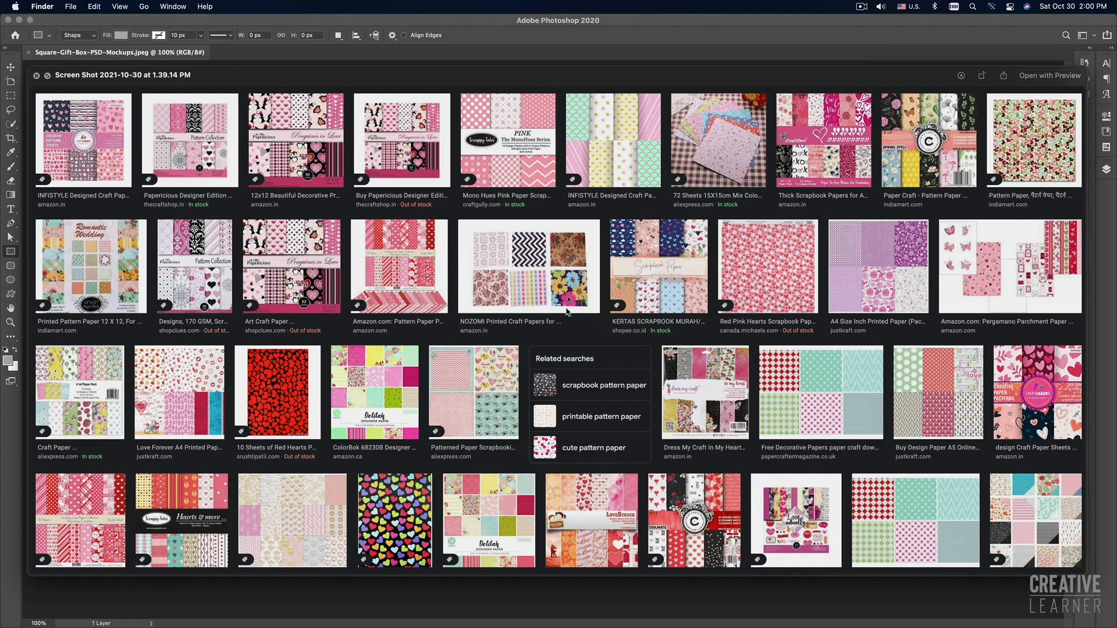
pyautogui.press('super+Tab')
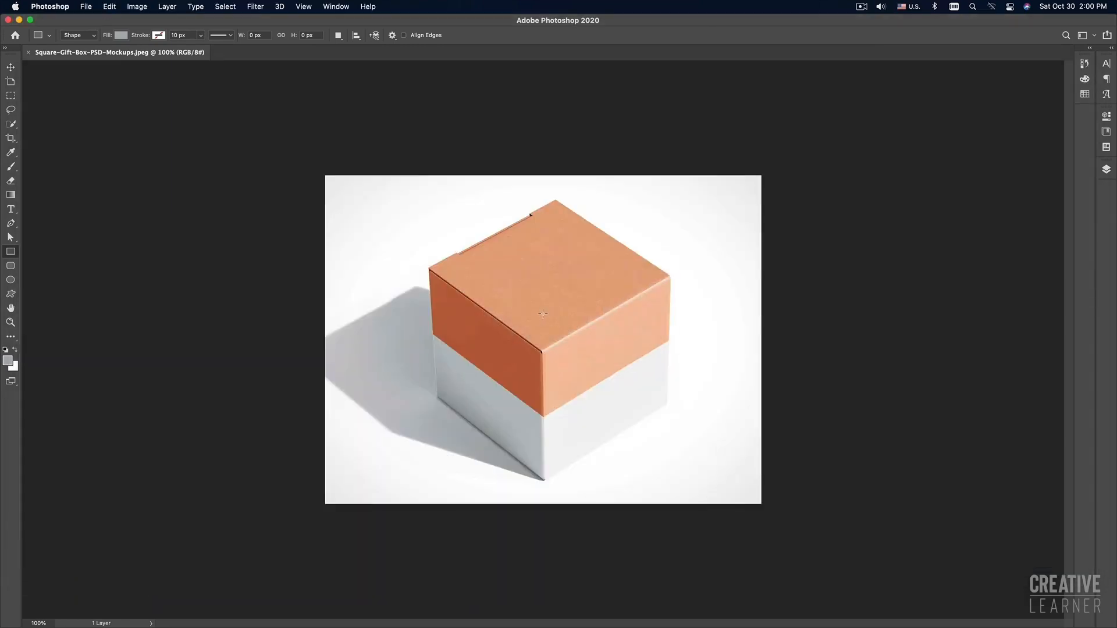
# Step: Create a new portrait document with a white background from one of the Print presets
pyautogui.press('h')
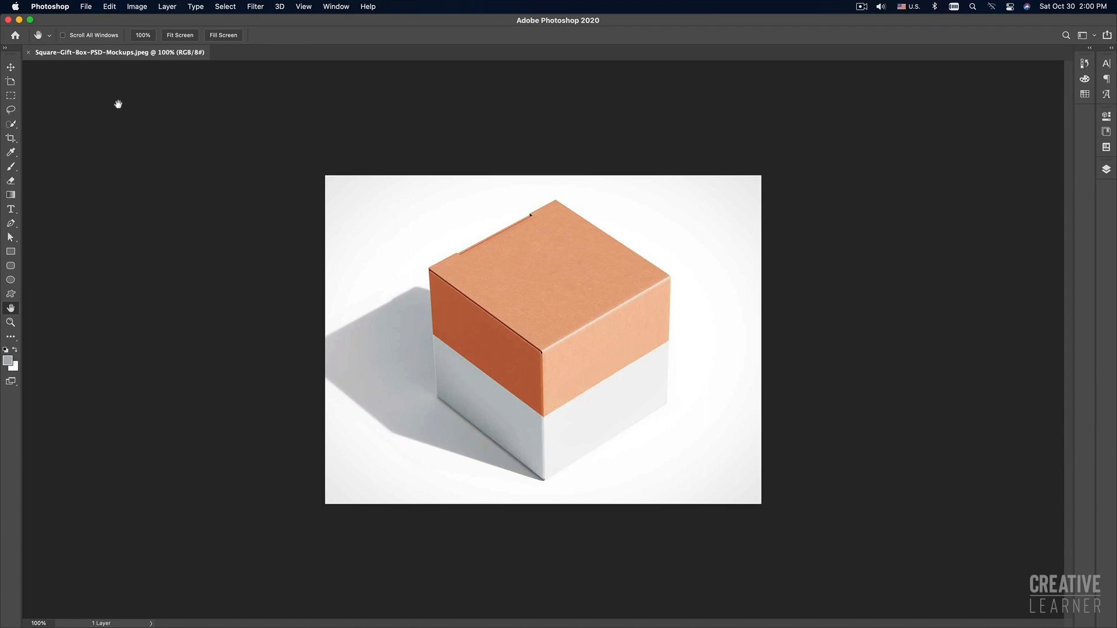
pyautogui.click(87, 7)
pyautogui.click(95, 21)
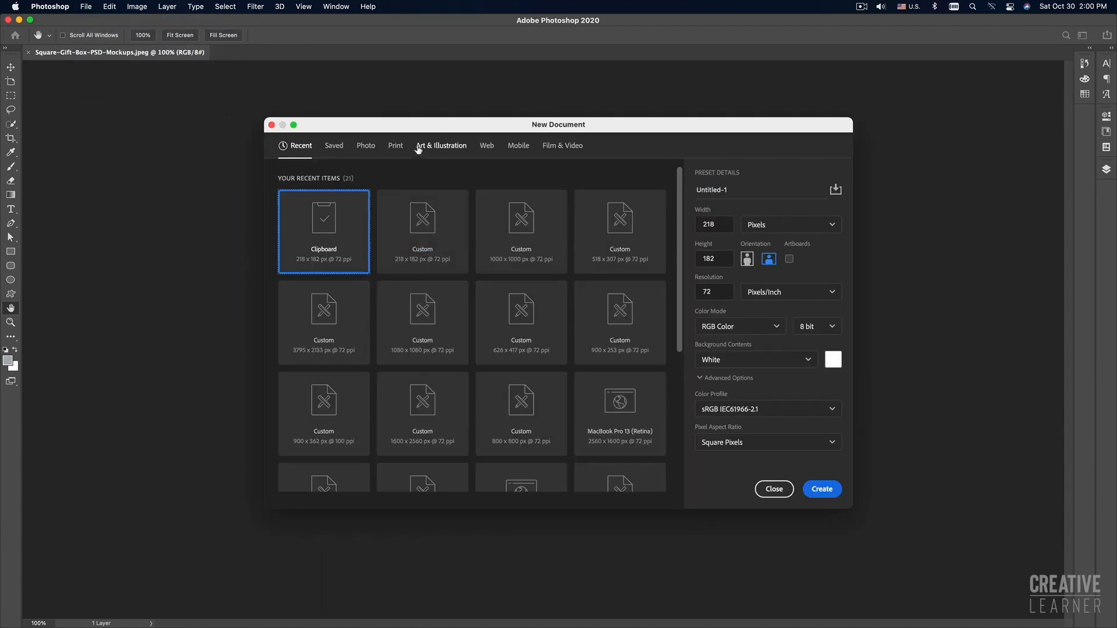
pyautogui.click(395, 146)
pyautogui.click(621, 244)
pyautogui.click(822, 489)
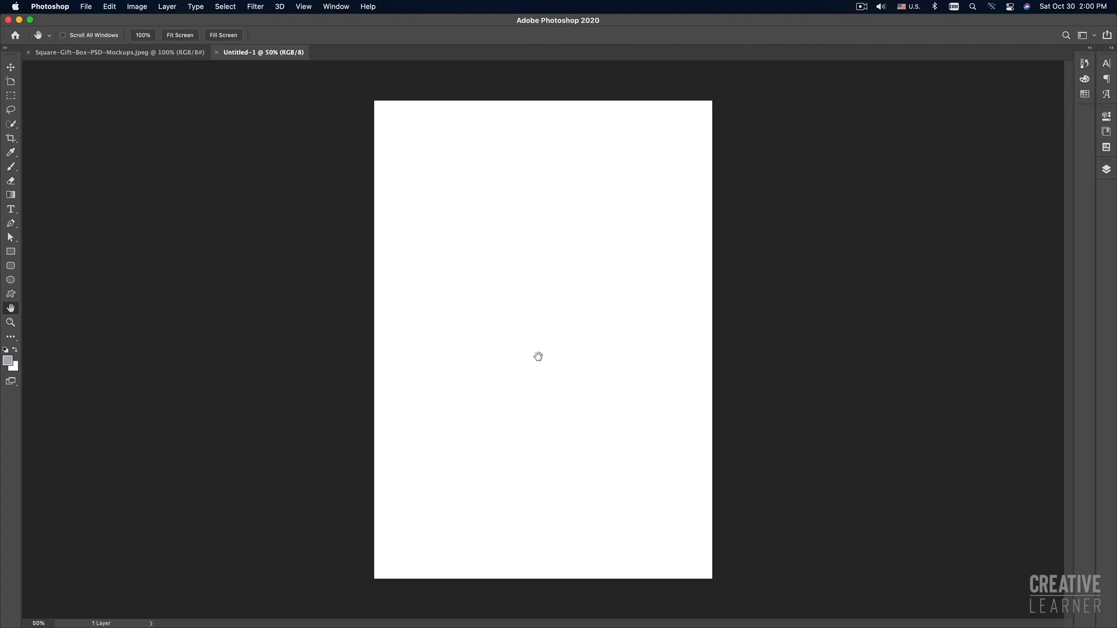
# Step: Draw a grey circle about 326 px wide on the page and place three scattered copies of it below
pyautogui.press('b')
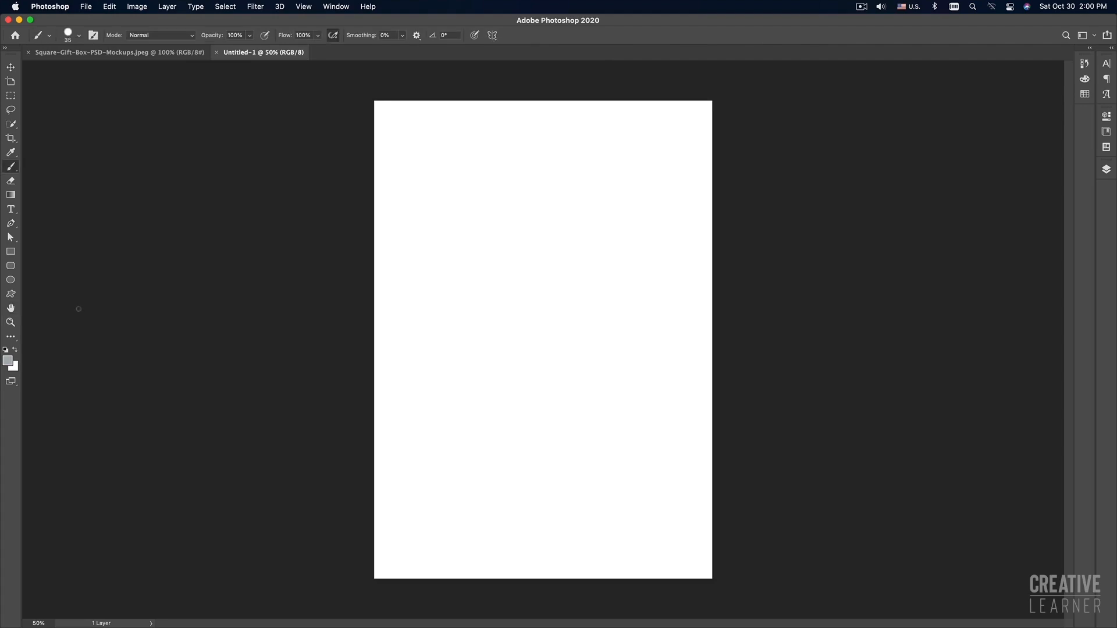
pyautogui.click(11, 280)
pyautogui.moveTo(476, 235); pyautogui.dragTo(546, 348)
pyautogui.press('v')
pyautogui.moveTo(499, 256); pyautogui.dragTo(486, 373)
pyautogui.moveTo(564, 327); pyautogui.dragTo(601, 397)
pyautogui.moveTo(534, 449); pyautogui.dragTo(593, 422)
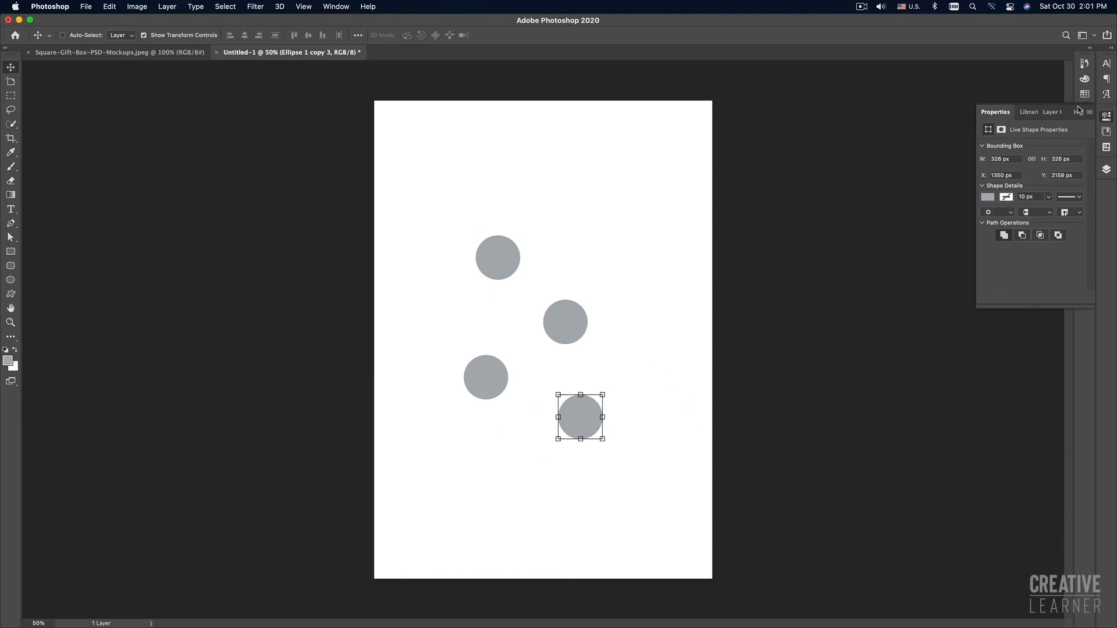
# Step: Select all four ellipse layers and copy them together into the Square-Gift-Box-PSD-Mockups.jpeg document
pyautogui.click(1107, 169)
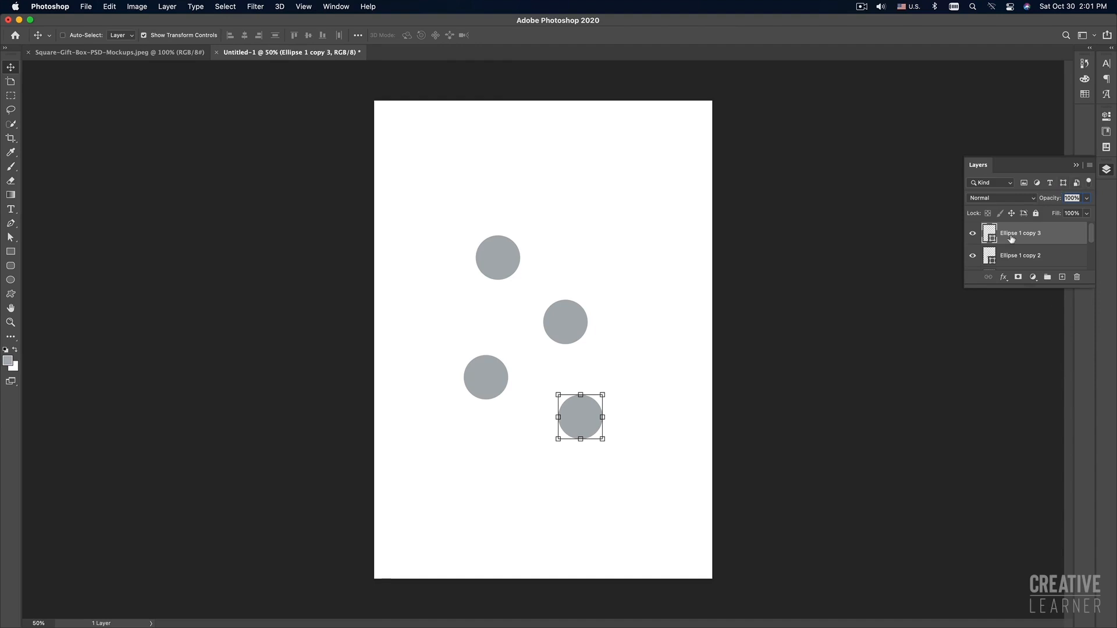
pyautogui.moveTo(1092, 288); pyautogui.dragTo(1092, 434)
pyautogui.keyDown('shift'); pyautogui.click(1030, 301); pyautogui.keyUp('shift')
pyautogui.moveTo(586, 294)
pyautogui.mouseDown()
pyautogui.moveTo(205, 54)
pyautogui.moveTo(190, 57)
pyautogui.moveTo(576, 283)
pyautogui.mouseUp()
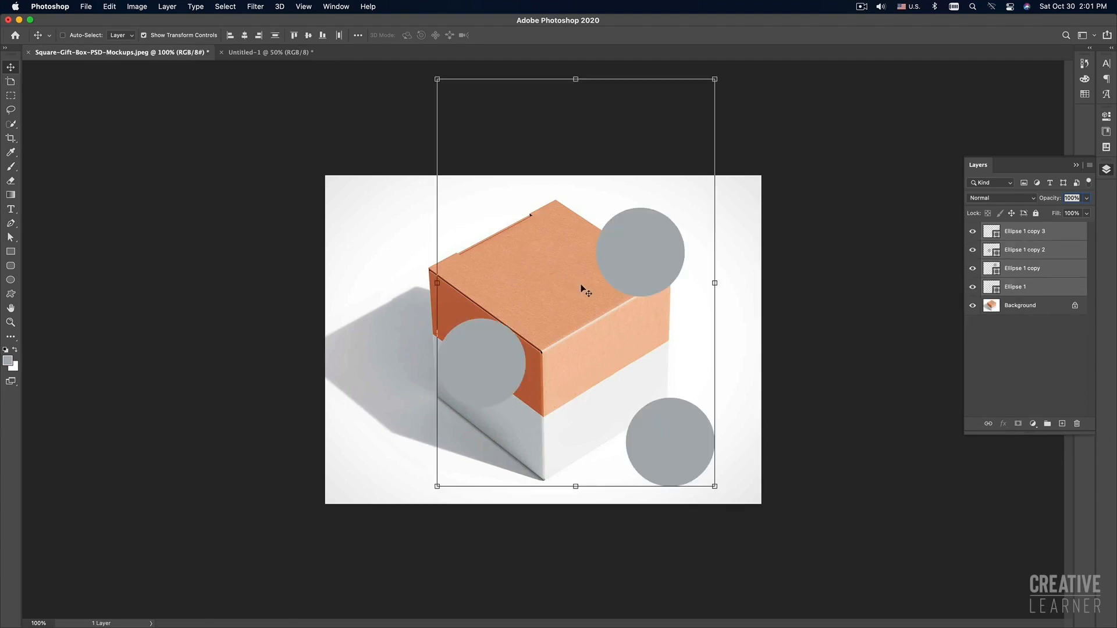
# Step: Scale the four circles to about 26.2% and rotate them about -44.11° over the box lid
pyautogui.press('super+t')
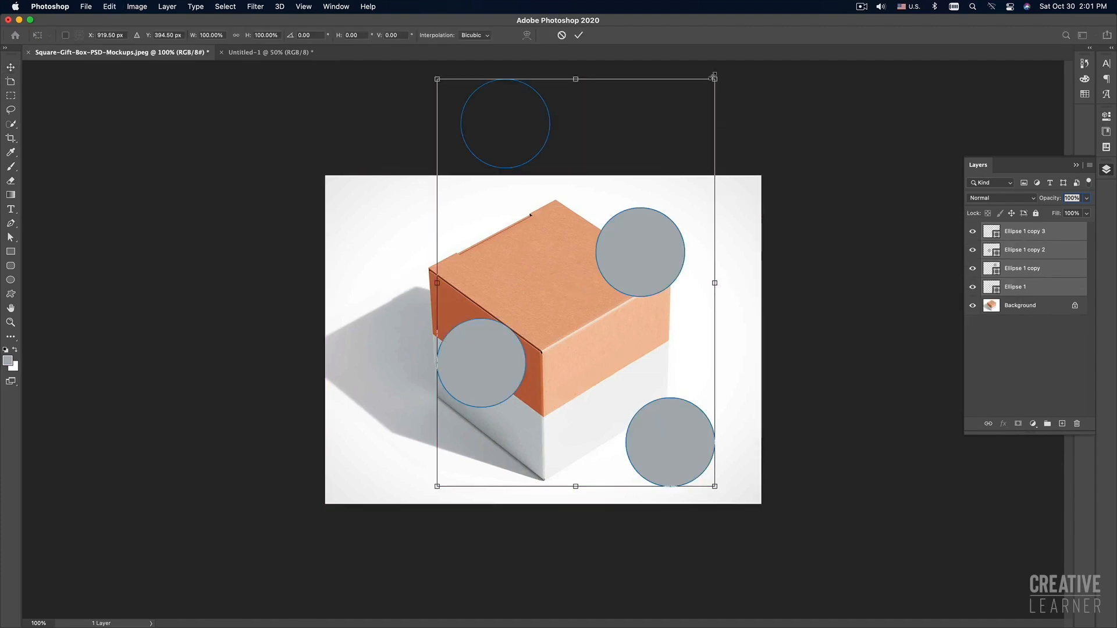
pyautogui.moveTo(718, 82); pyautogui.dragTo(590, 200)
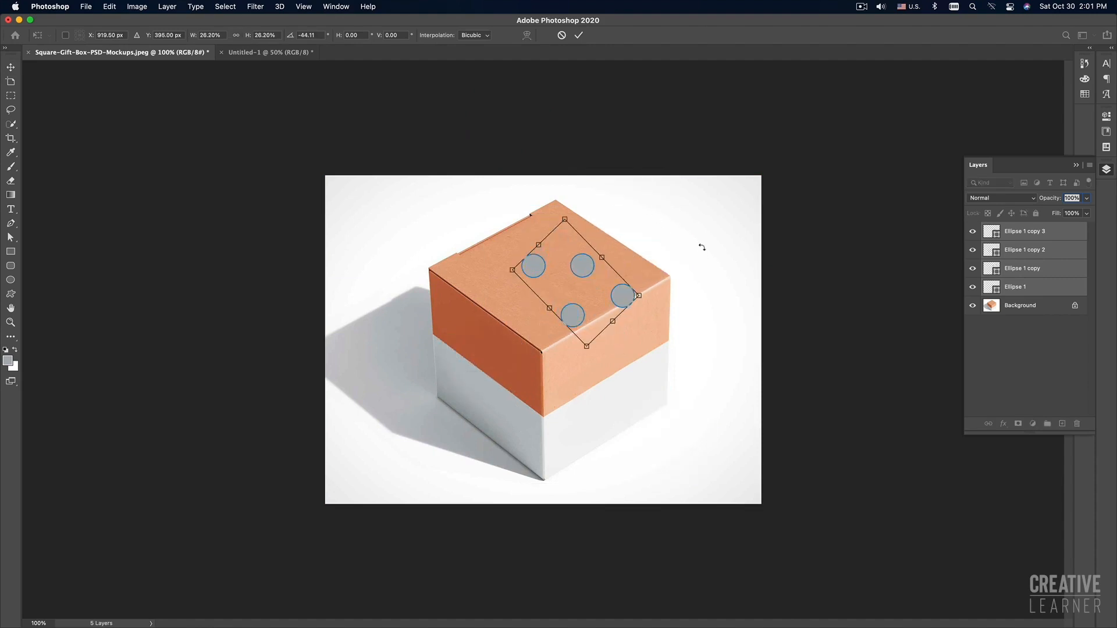
pyautogui.press('Return')
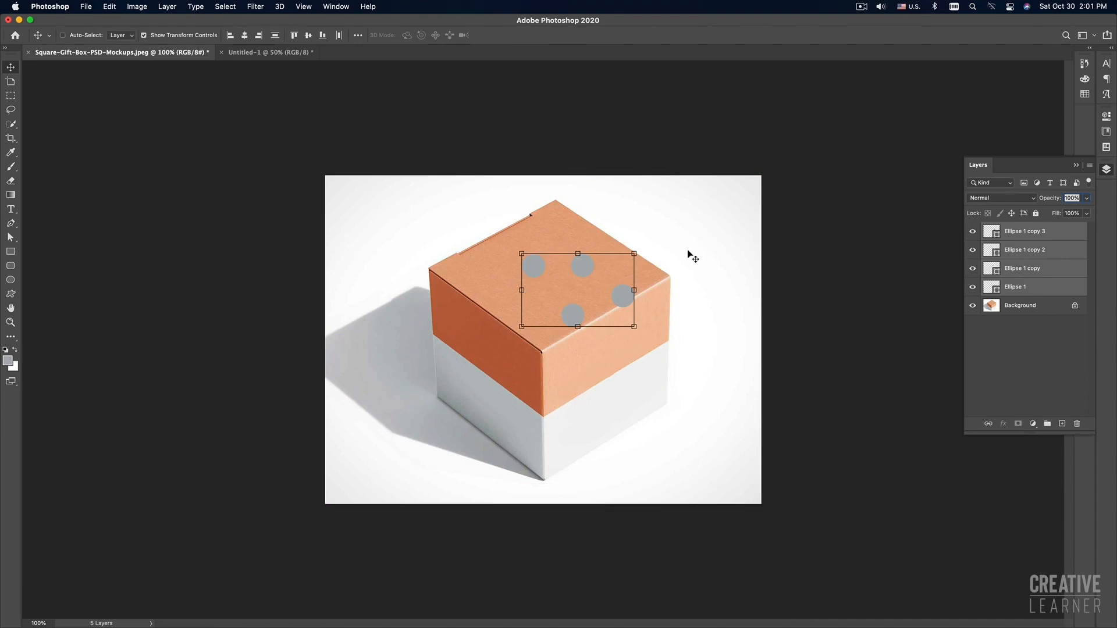
# Step: Delete the four circles from the gift box image and compare it with the untitled circles document
pyautogui.press('Delete')
pyautogui.click(265, 53)
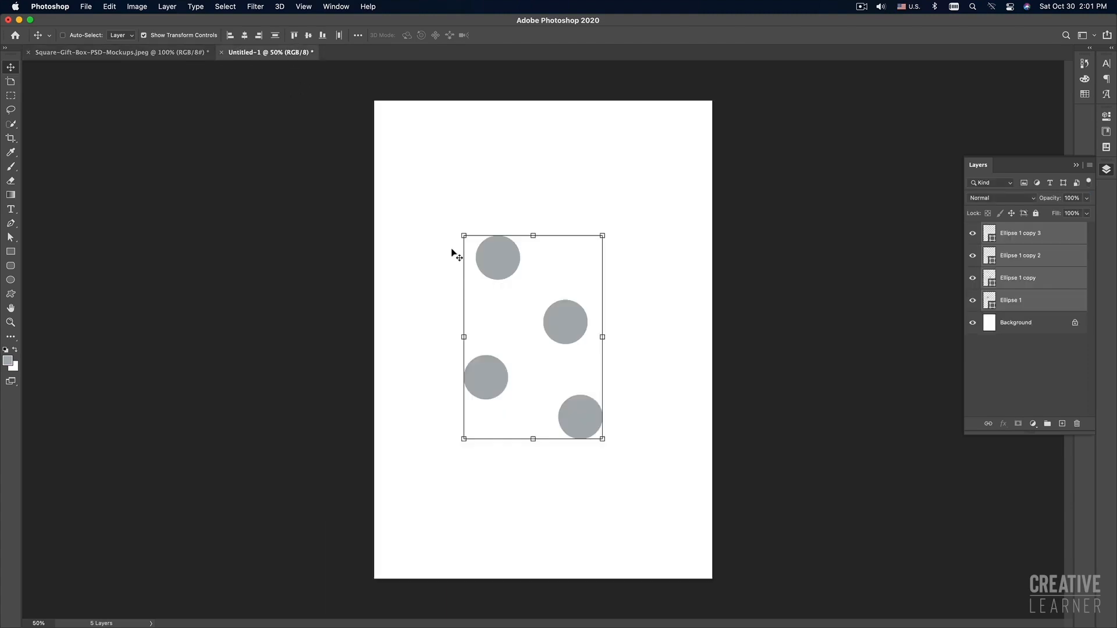
pyautogui.click(183, 53)
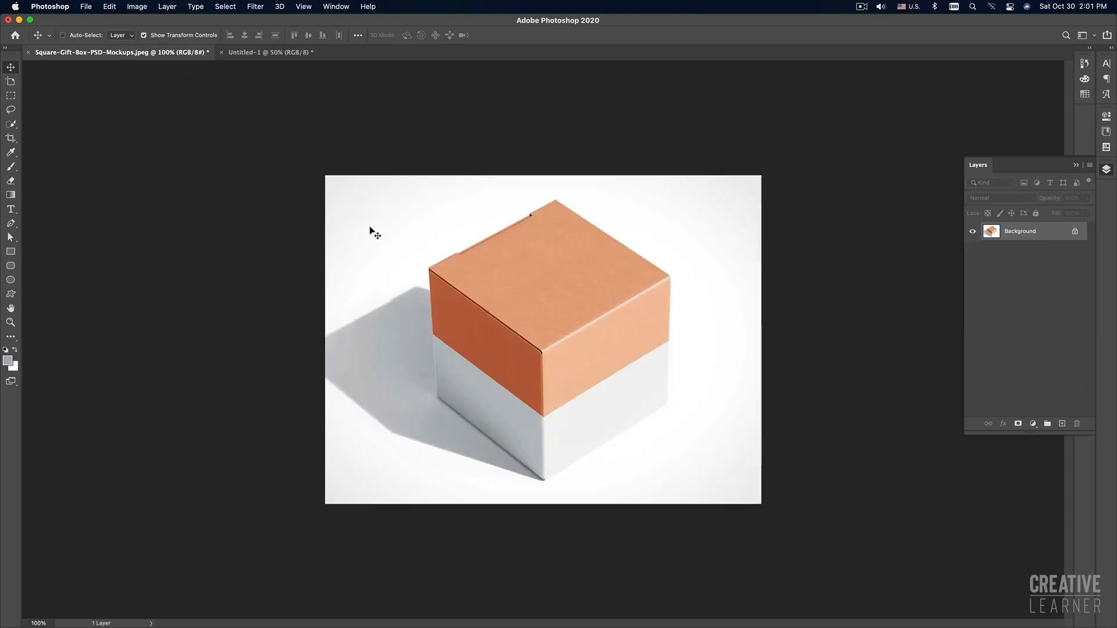
pyautogui.click(239, 53)
pyautogui.click(221, 53)
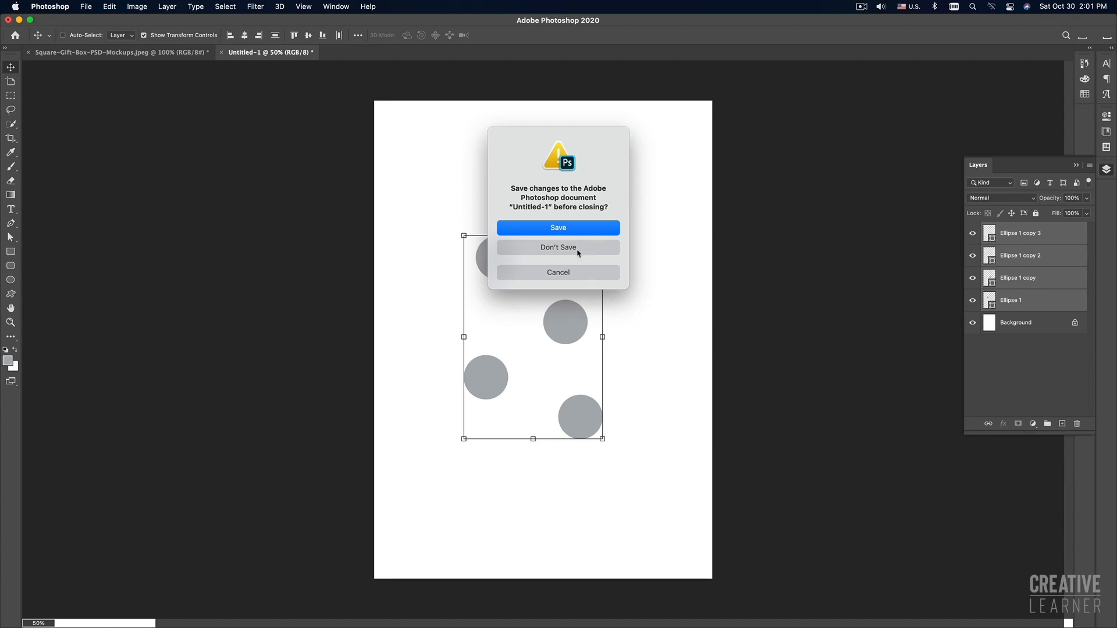
pyautogui.click(573, 273)
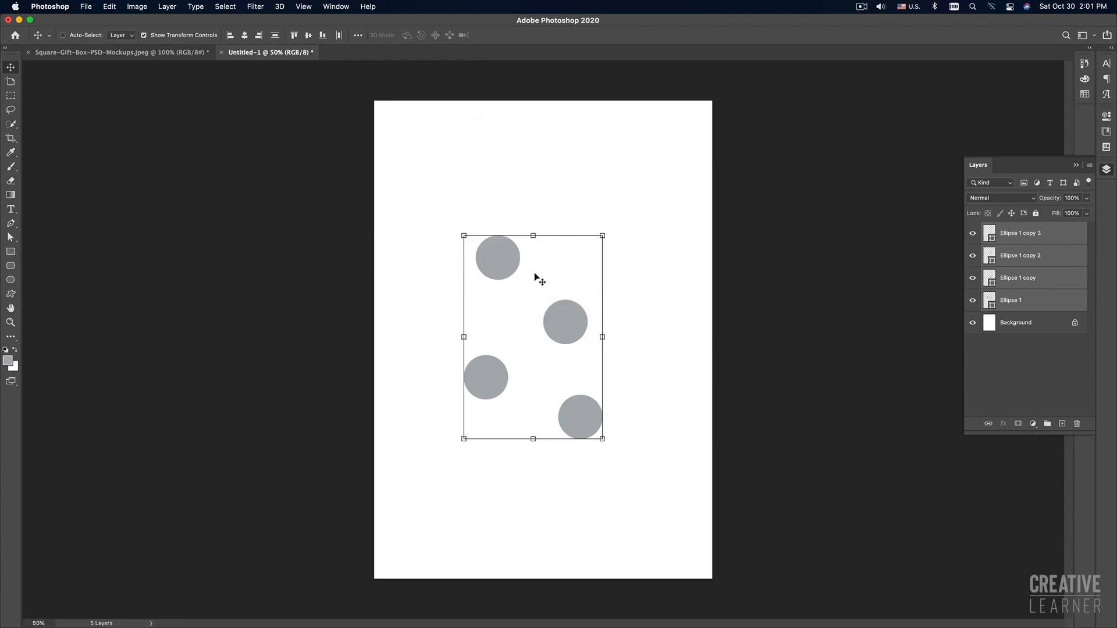
# Step: Check the patterned paper reference again and close the untitled circles document without saving it
pyautogui.press('super+Tab')
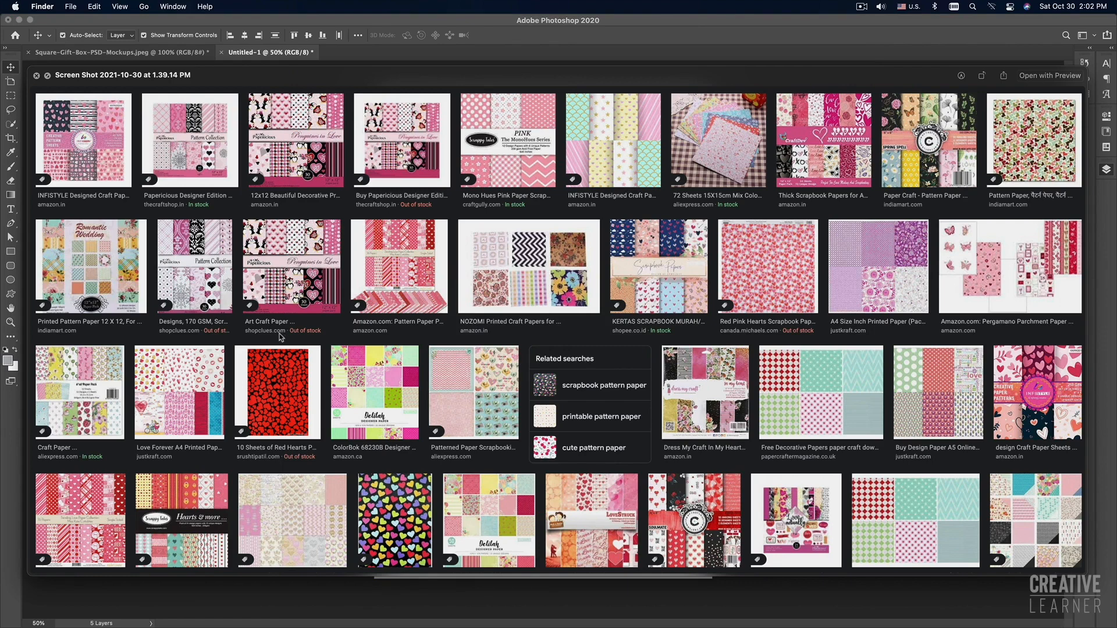
pyautogui.press('super+Tab')
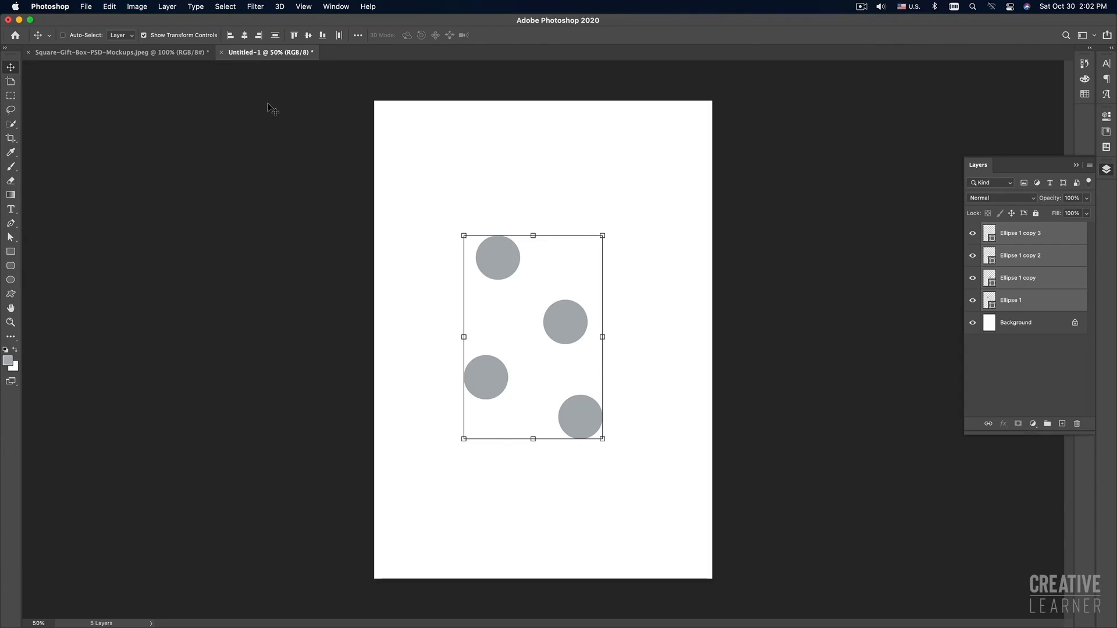
pyautogui.click(221, 53)
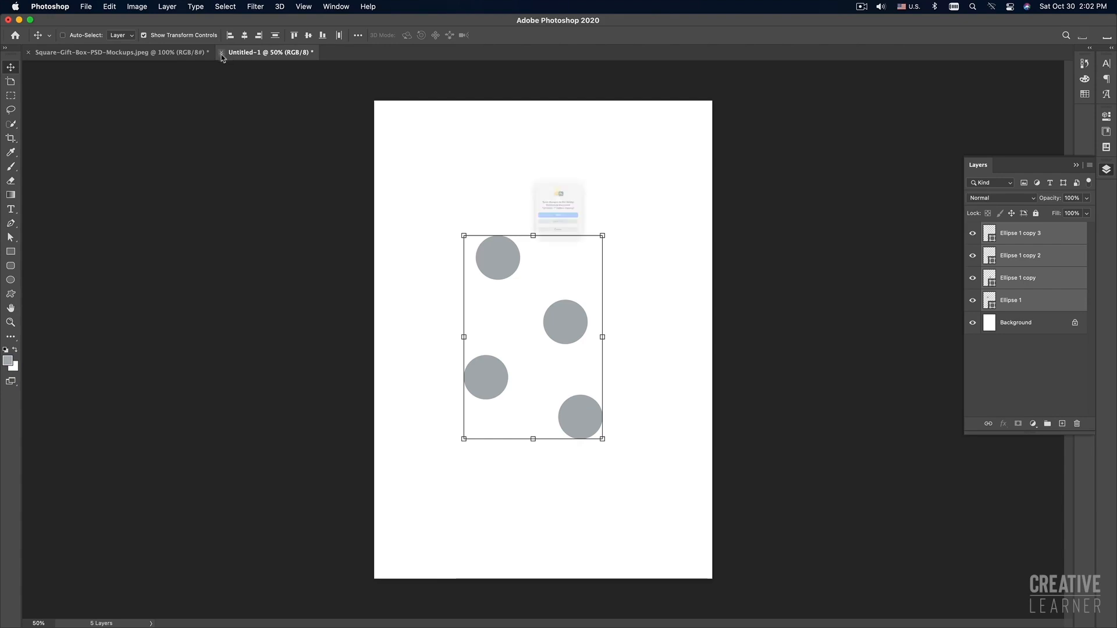
pyautogui.click(565, 248)
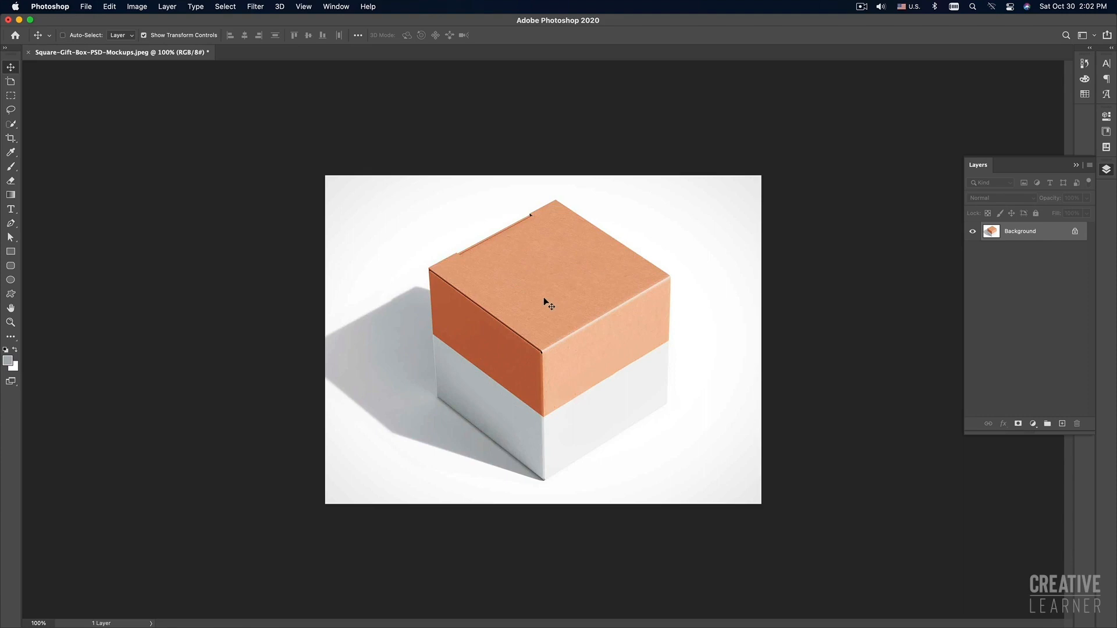
pyautogui.press('p')
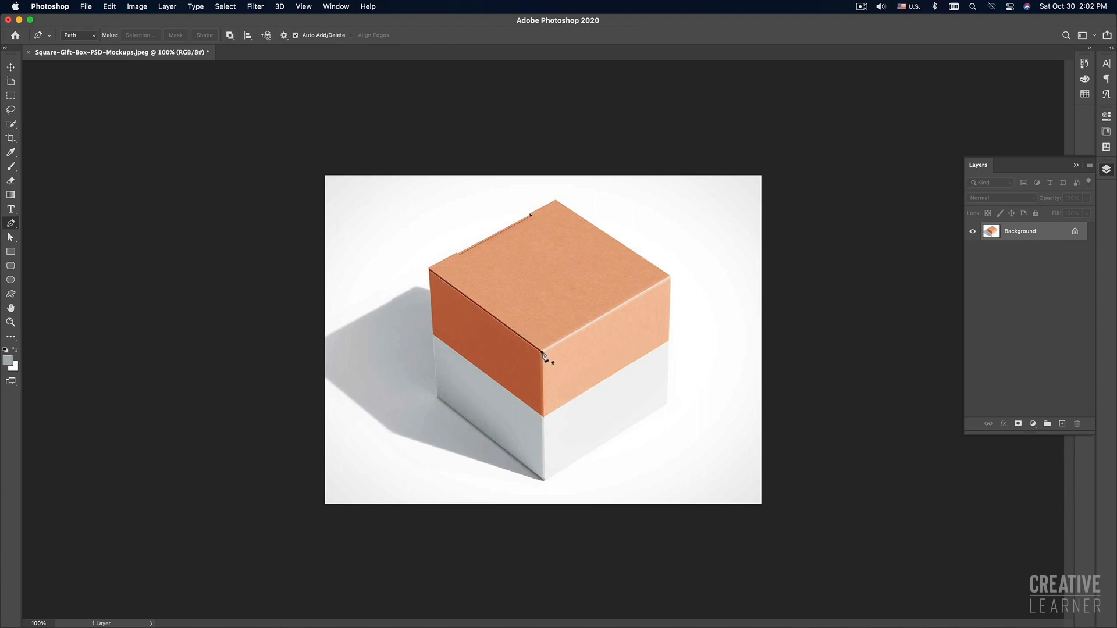
pyautogui.click(12, 253)
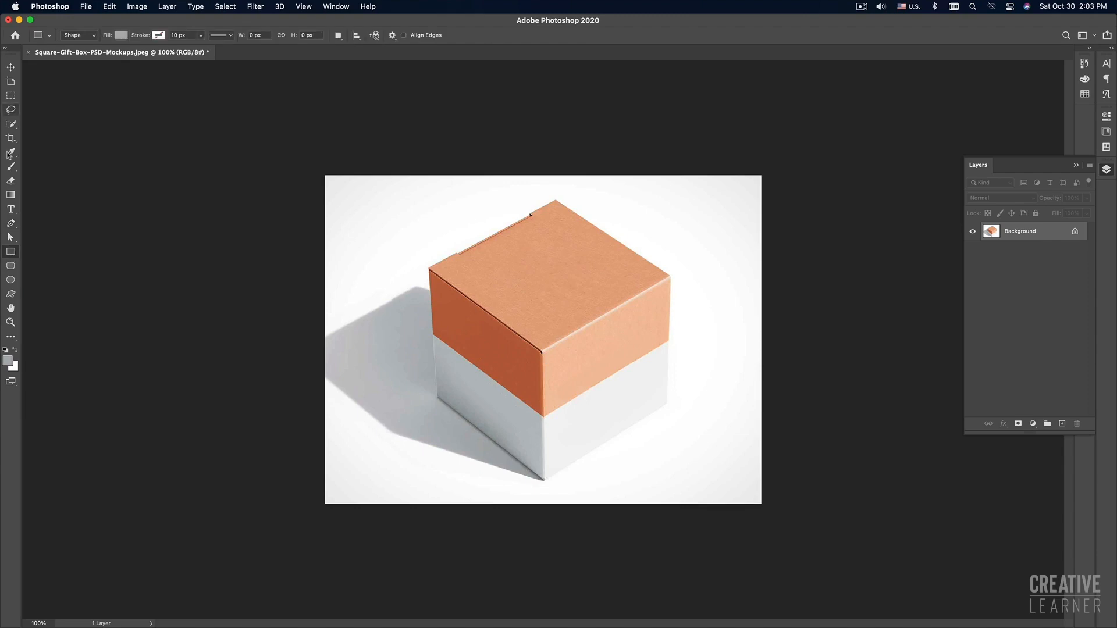
# Step: Detach the Layers and Layer Comps panels from the dock as floating panels near the box image
pyautogui.click(336, 6)
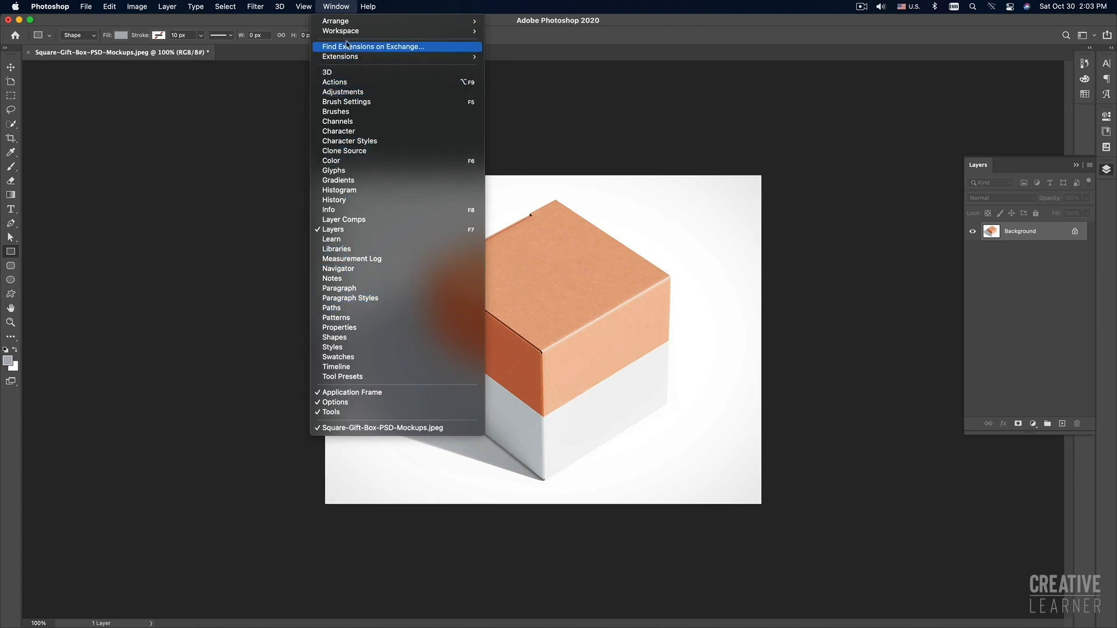
pyautogui.moveTo(347, 34)
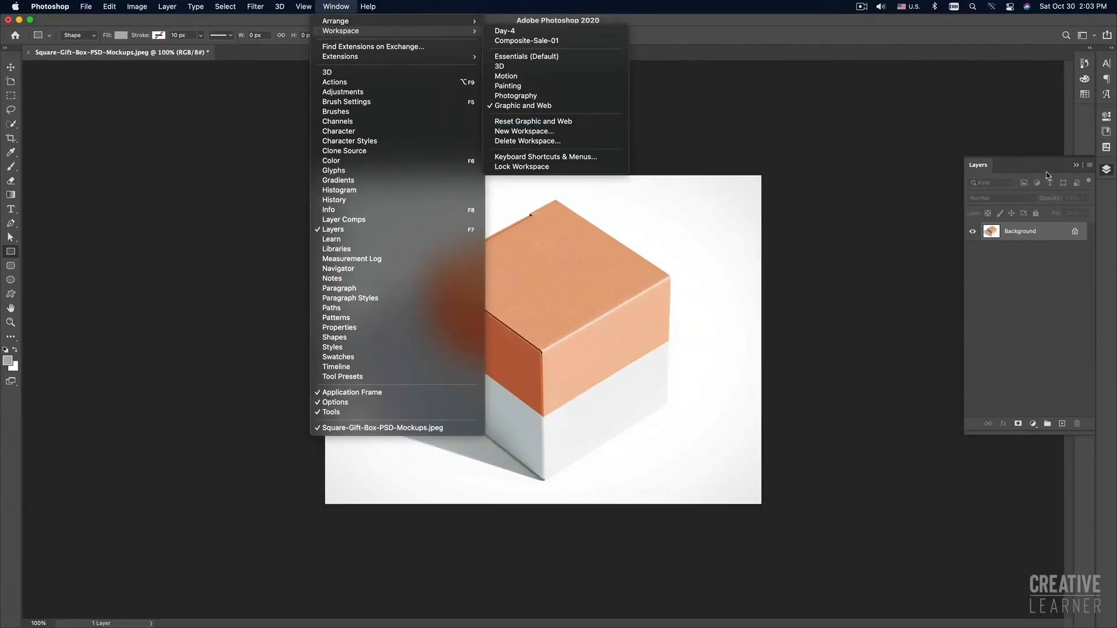
pyautogui.click(1065, 176)
pyautogui.moveTo(988, 165); pyautogui.dragTo(911, 139)
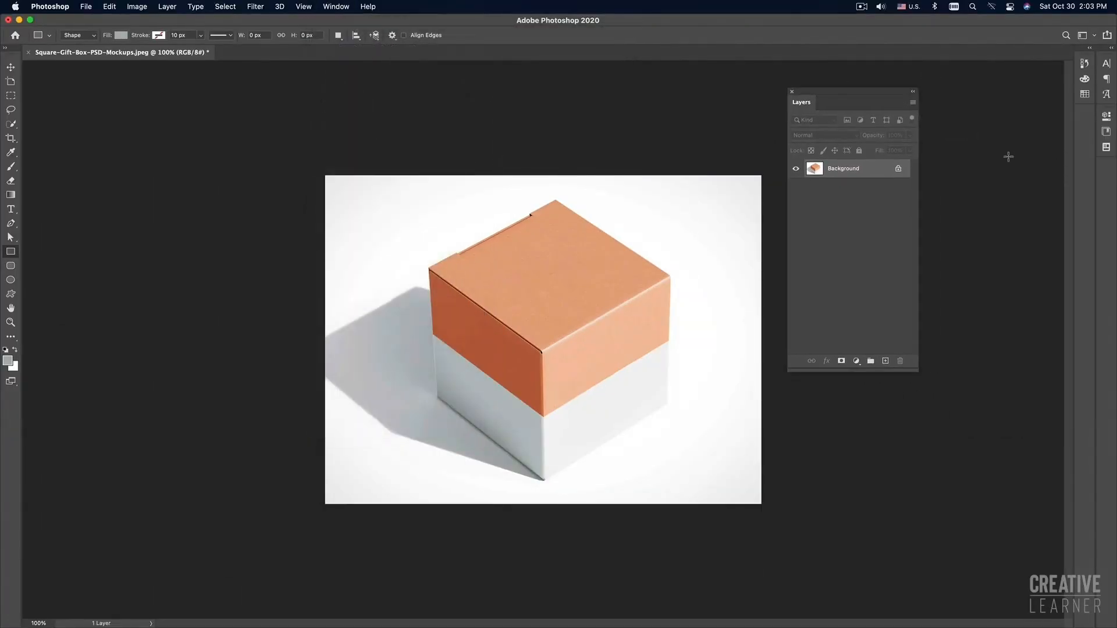
pyautogui.click(1106, 147)
pyautogui.moveTo(1038, 112); pyautogui.dragTo(619, 296)
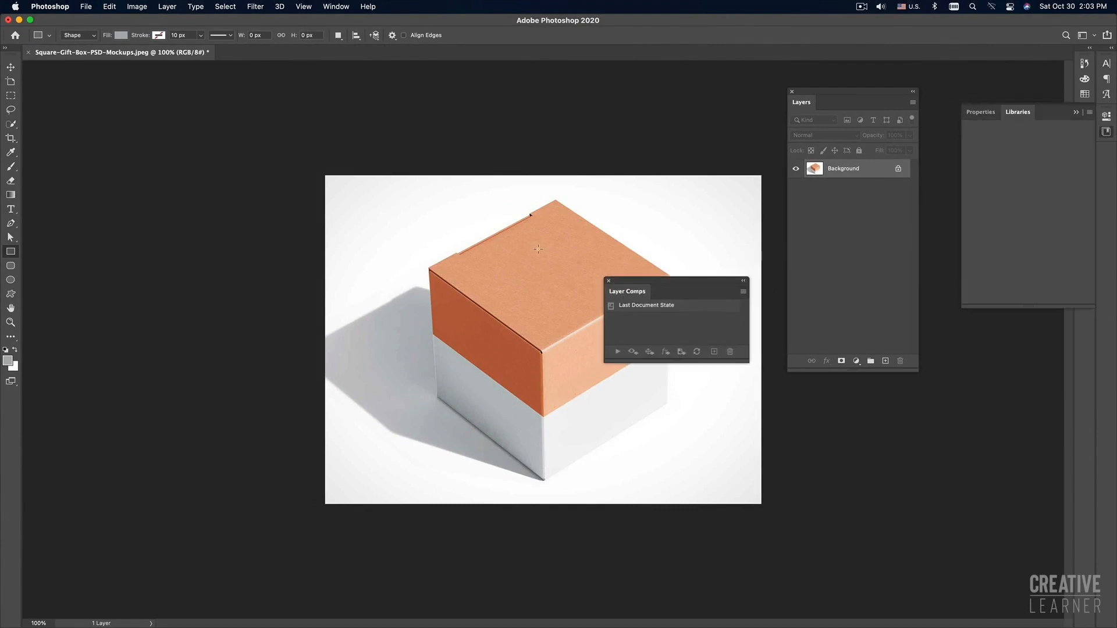
# Step: Reset the Graphic and Web workspace and collapse its expanded panels to icons
pyautogui.click(337, 6)
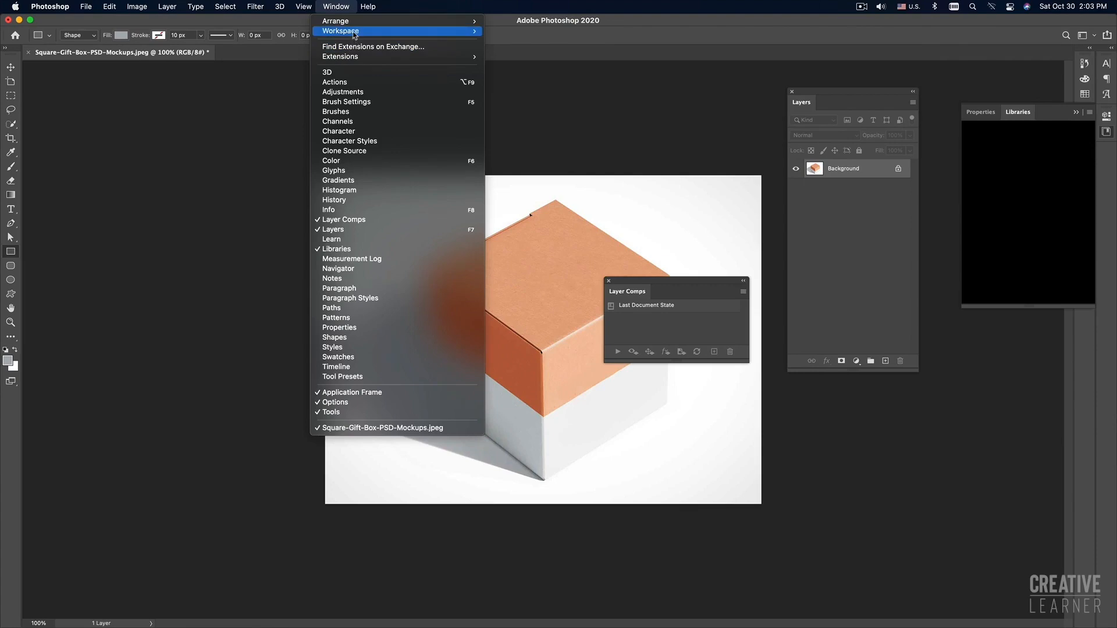
pyautogui.moveTo(355, 33)
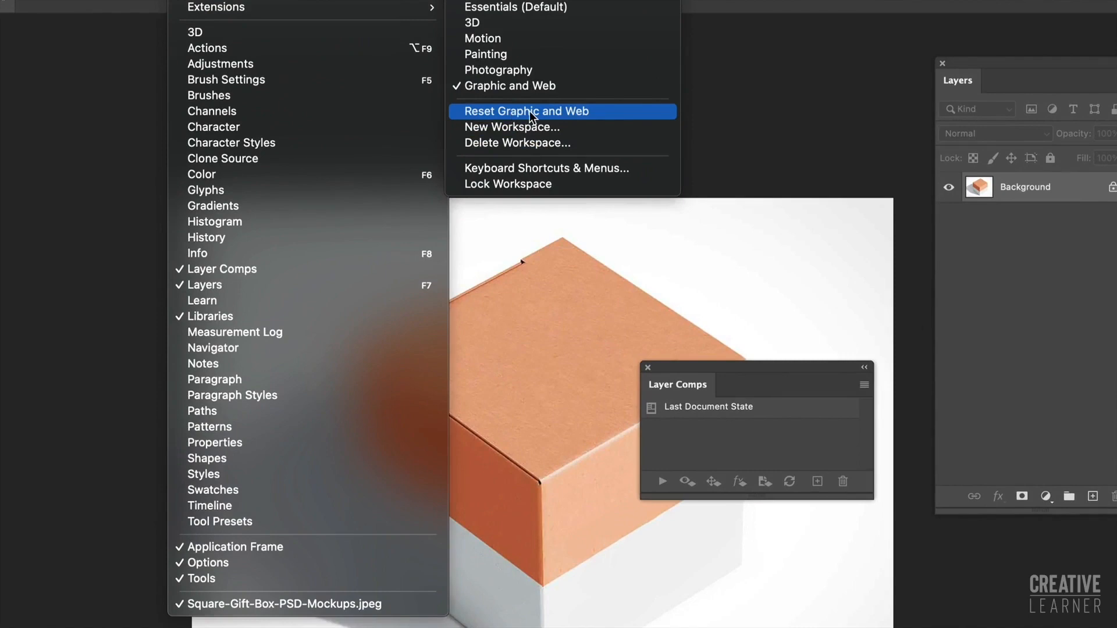
pyautogui.click(547, 110)
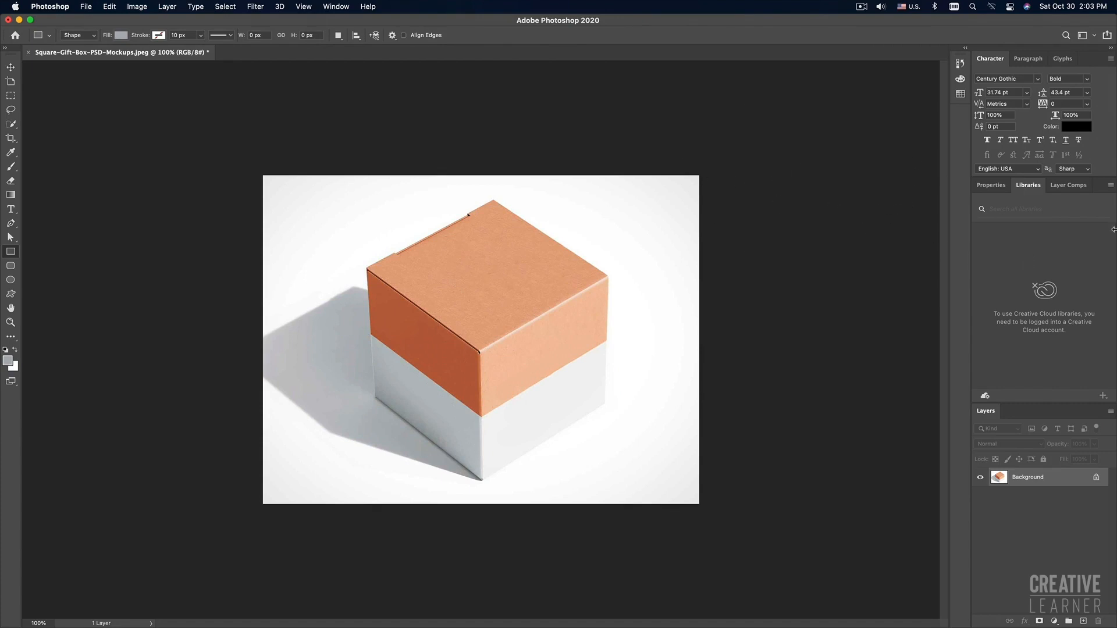
pyautogui.click(1111, 49)
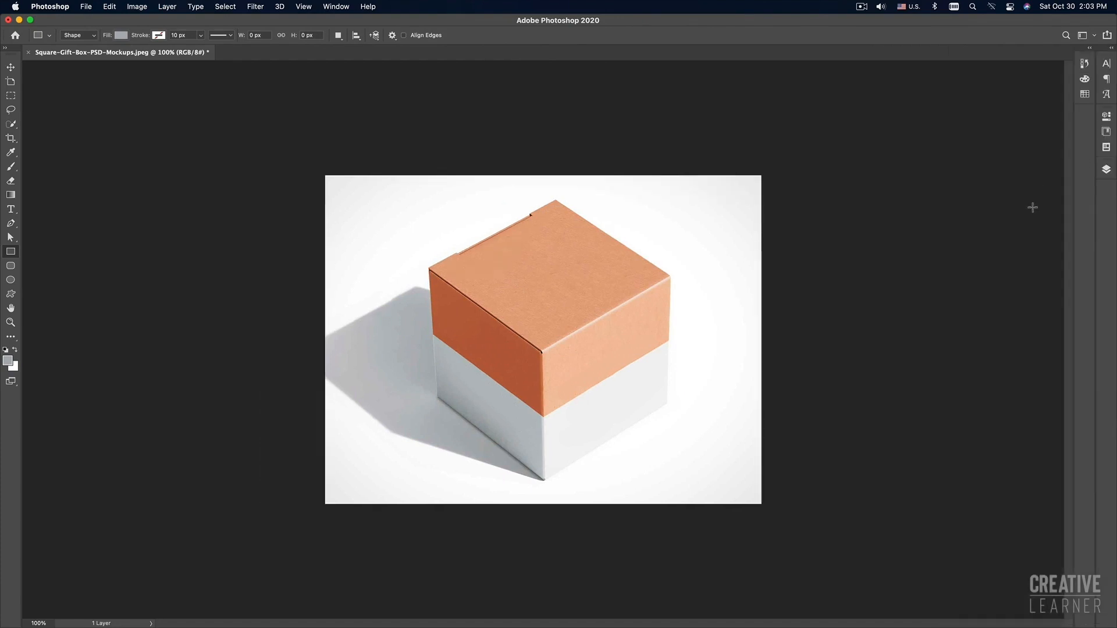
# Step: Float the Layers panel beside the gift box image and lengthen it to make room for more layers
pyautogui.click(1106, 170)
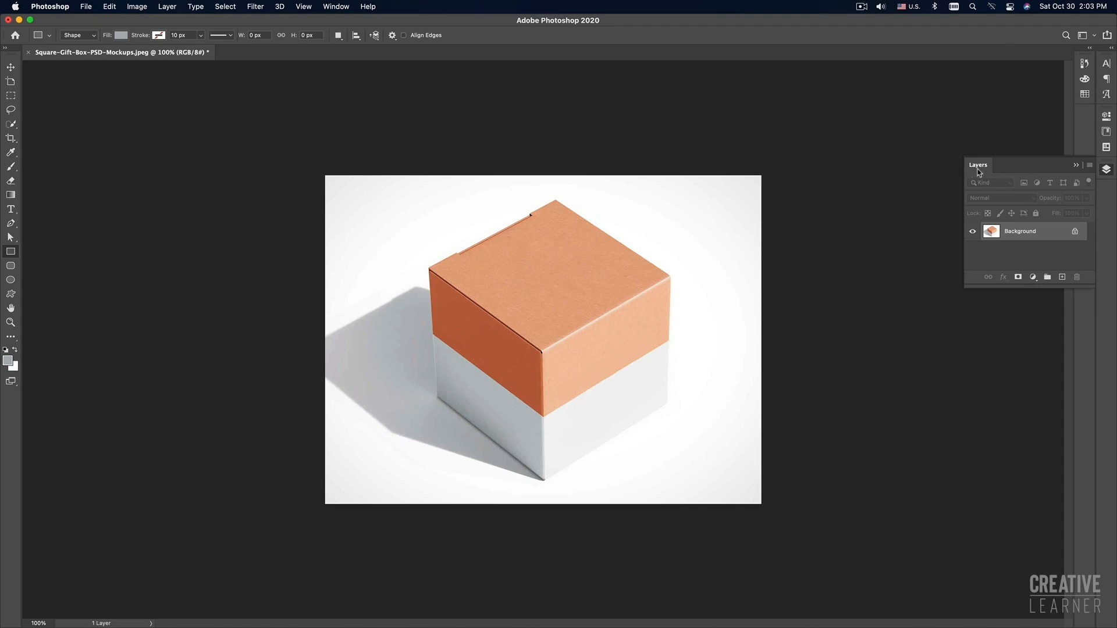
pyautogui.moveTo(983, 165); pyautogui.dragTo(919, 80)
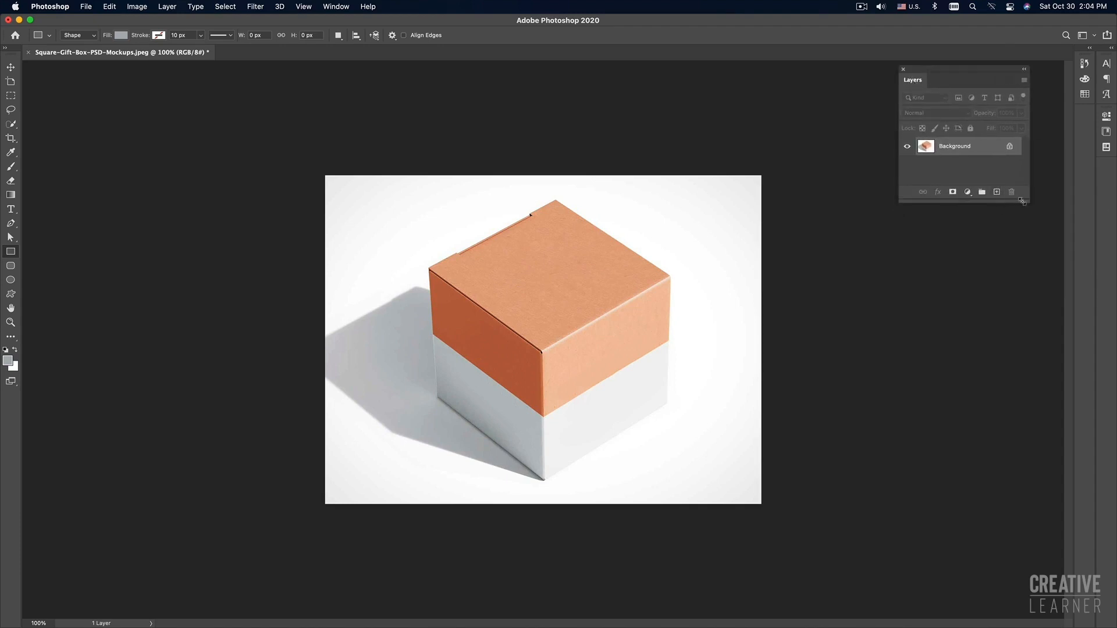
pyautogui.moveTo(1006, 205); pyautogui.dragTo(1007, 383)
pyautogui.moveTo(983, 71)
pyautogui.mouseDown()
pyautogui.moveTo(983, 91)
pyautogui.moveTo(997, 81)
pyautogui.mouseUp()
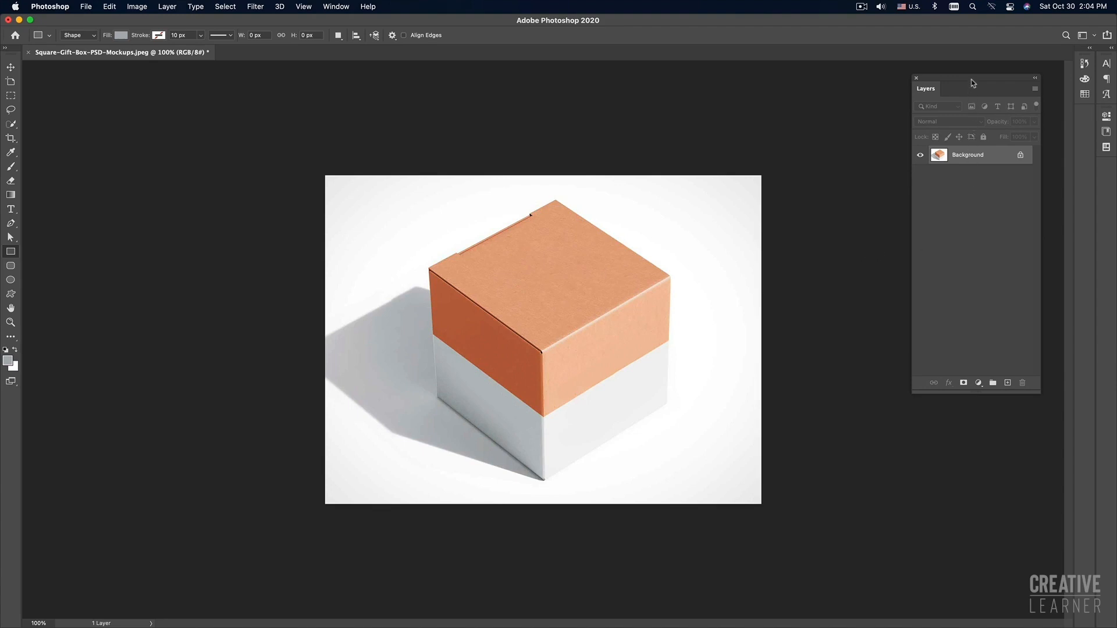
pyautogui.moveTo(972, 83); pyautogui.dragTo(986, 81)
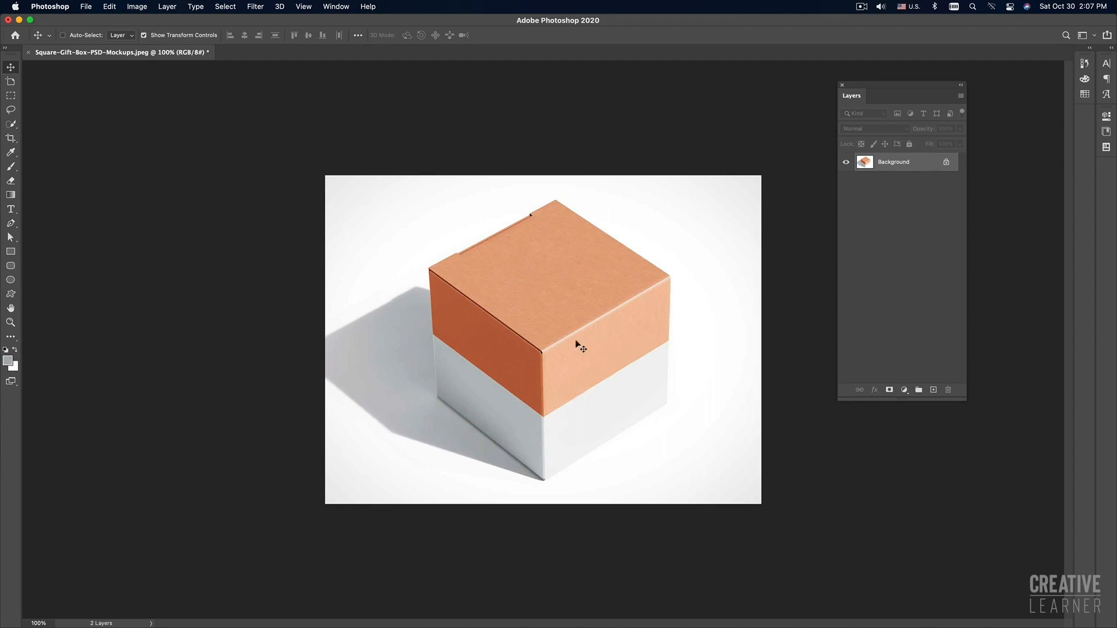
# Step: Draw a grey square over the gift box, scale it to about 880 px and centre it on the canvas
pyautogui.click(11, 251)
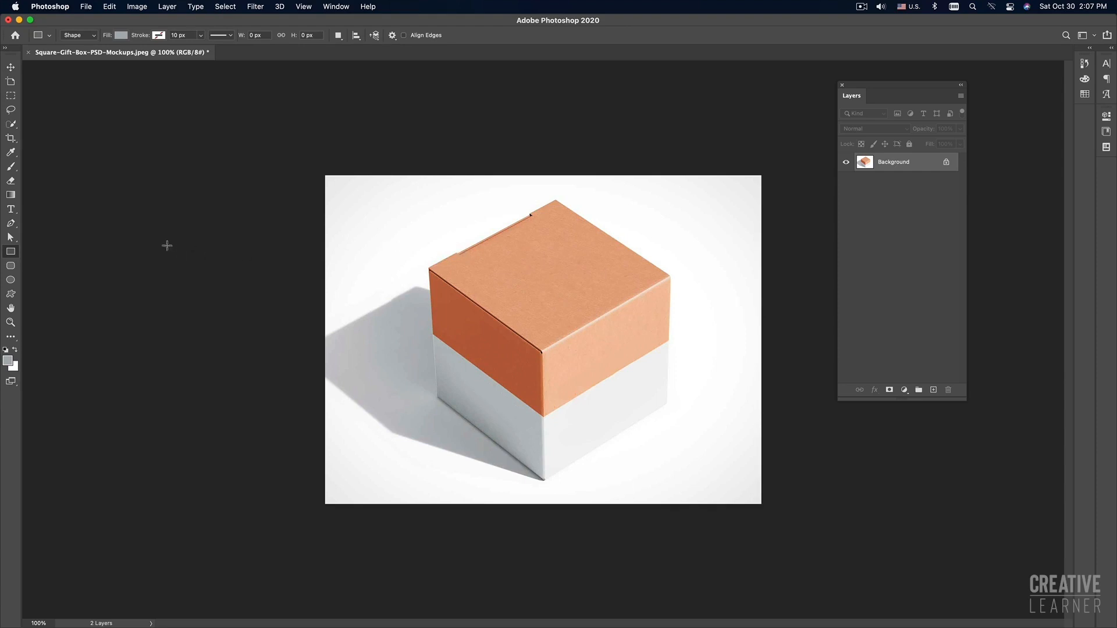
pyautogui.moveTo(453, 224); pyautogui.dragTo(659, 459)
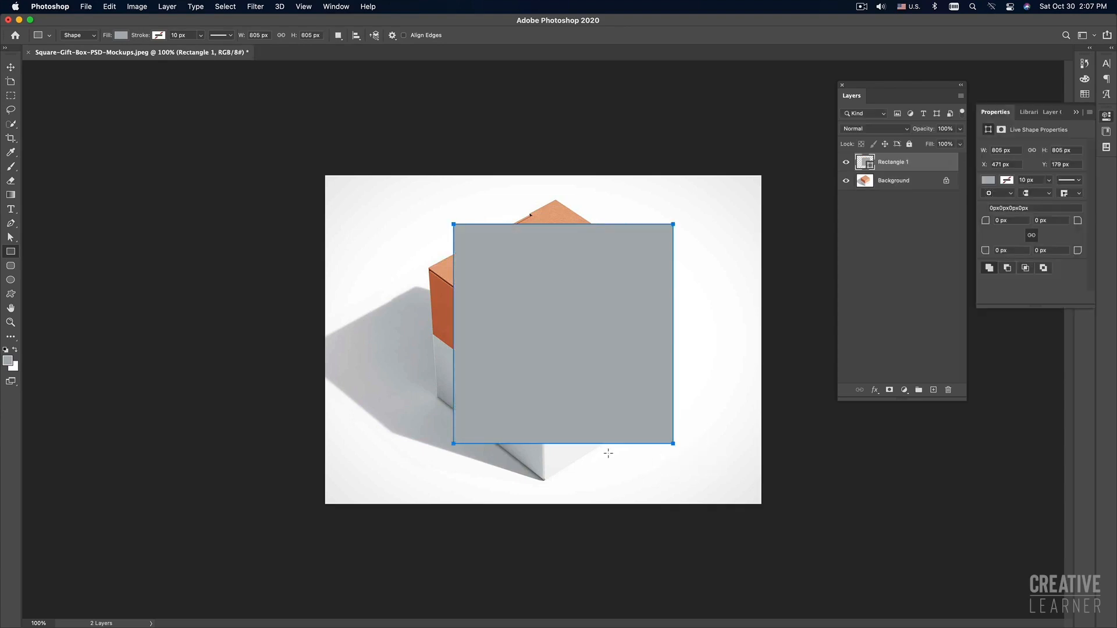
pyautogui.press('v')
pyautogui.moveTo(669, 440); pyautogui.dragTo(584, 356)
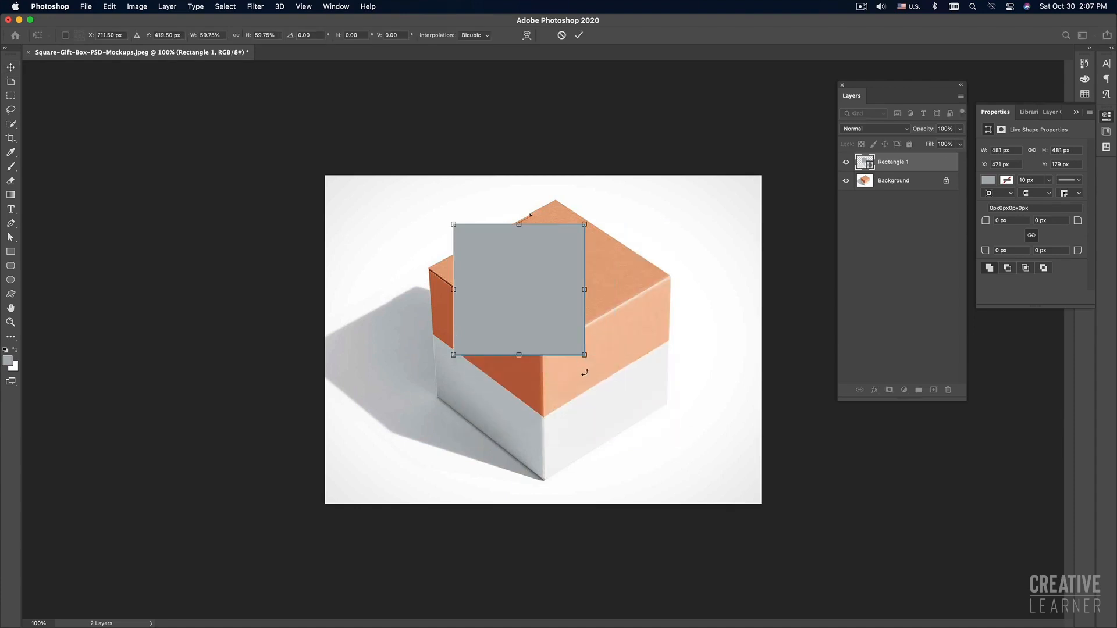
pyautogui.press('Return')
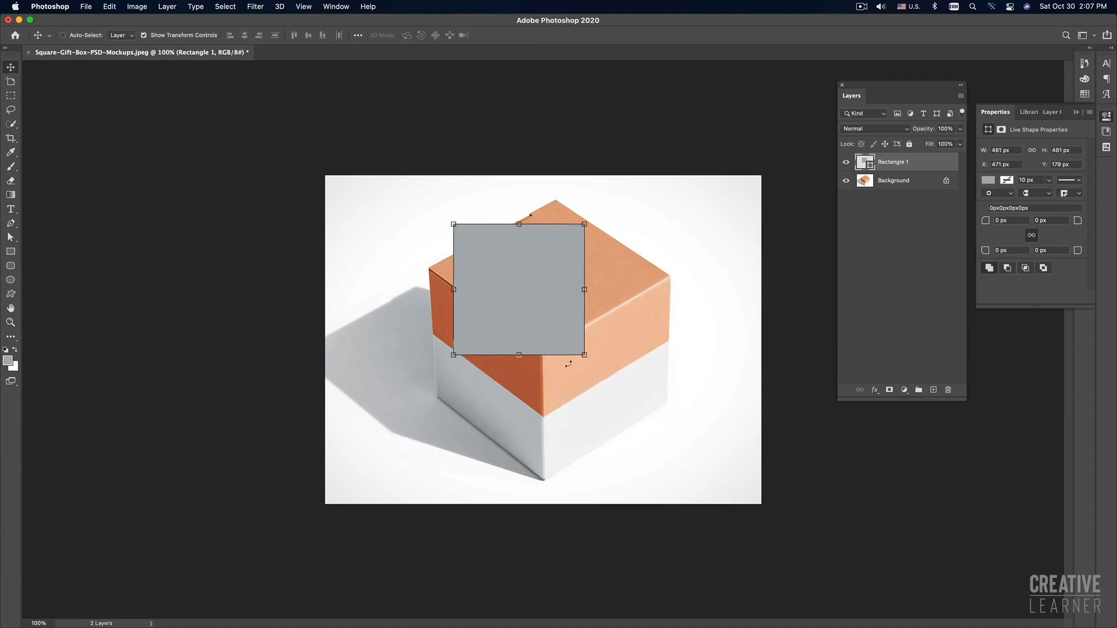
pyautogui.click(569, 363)
pyautogui.moveTo(585, 356); pyautogui.dragTo(693, 464)
pyautogui.moveTo(599, 295); pyautogui.dragTo(620, 321)
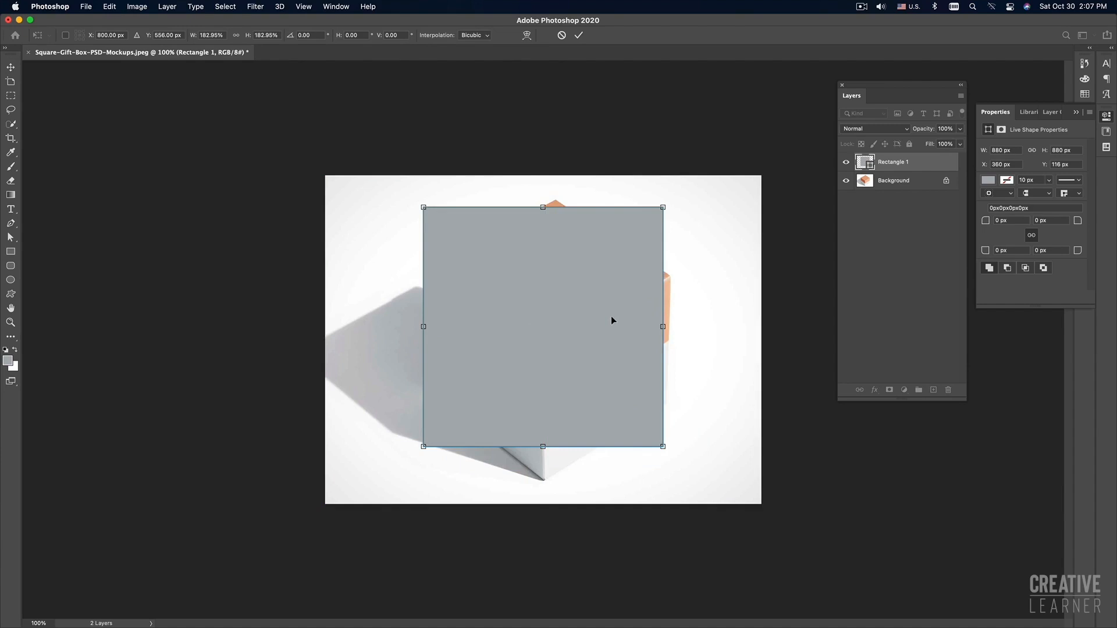
pyautogui.press('Return')
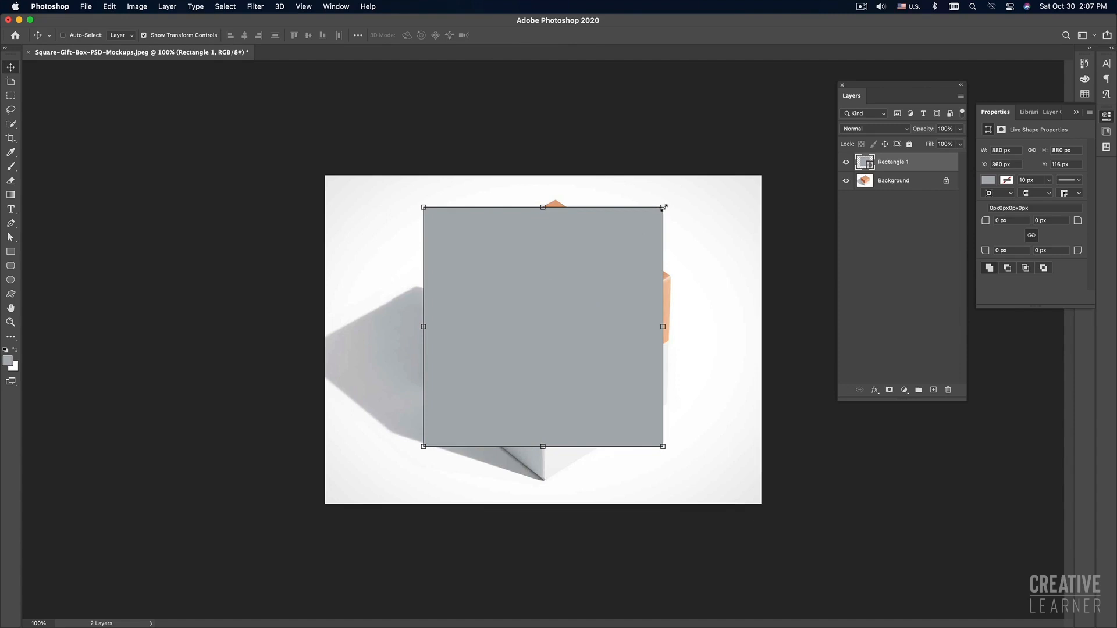
pyautogui.moveTo(663, 207); pyautogui.dragTo(557, 199)
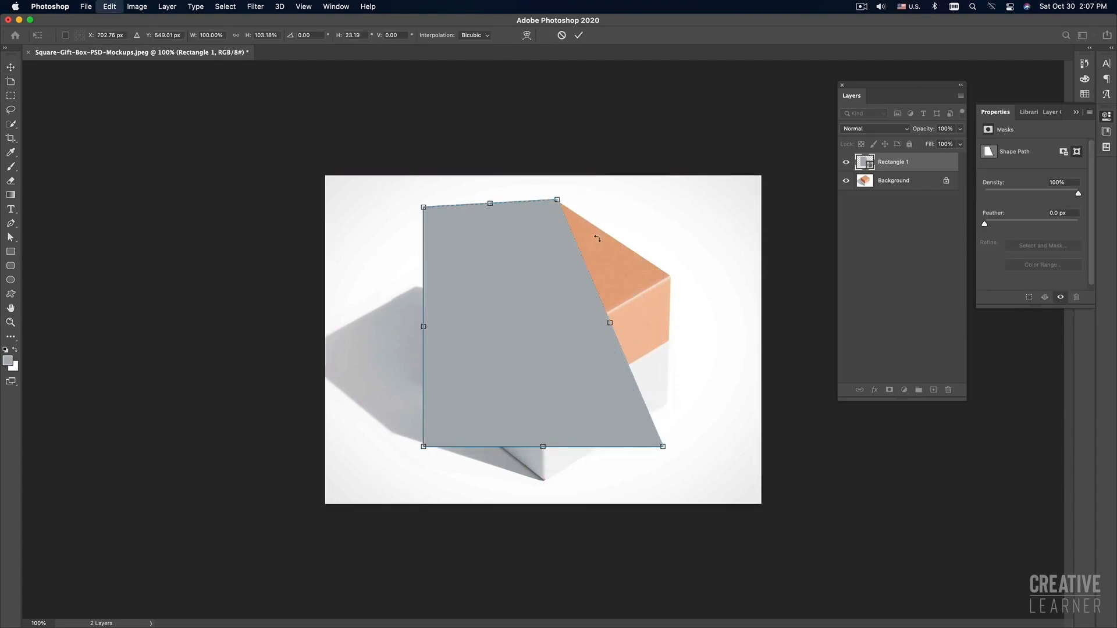
pyautogui.press('super+z')
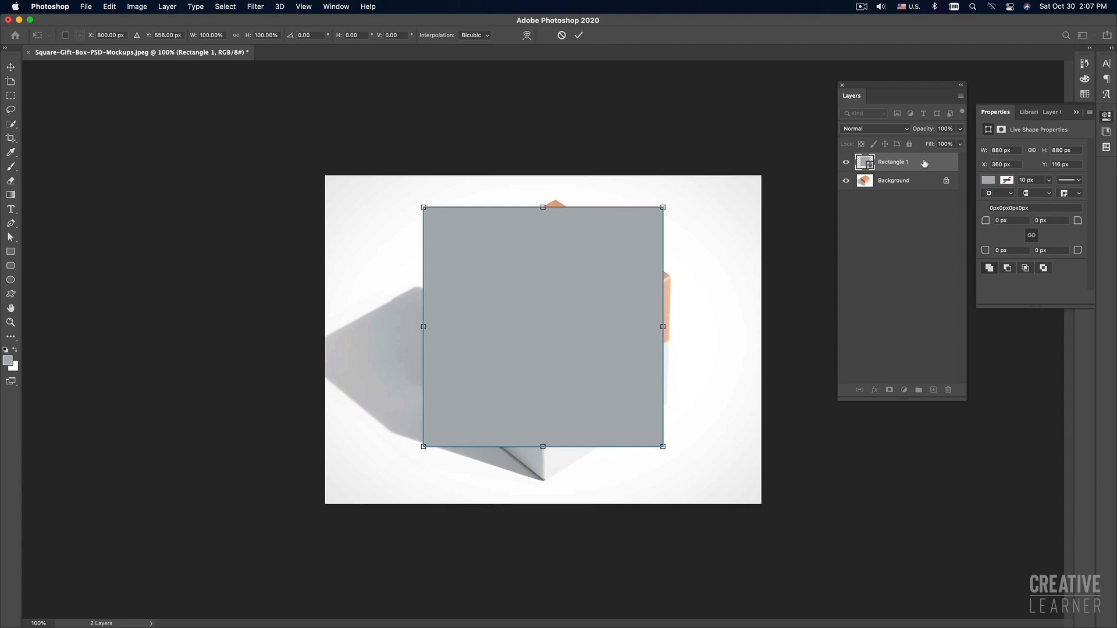
pyautogui.press('Return')
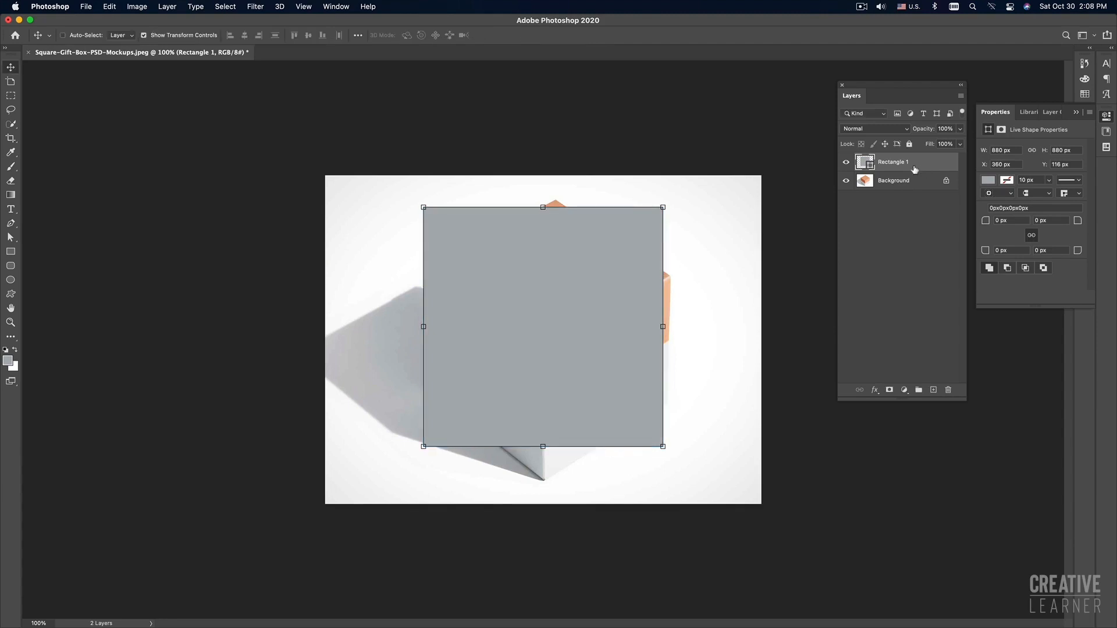
# Step: Convert the Rectangle 1 shape layer to a smart object
pyautogui.click(846, 162)
pyautogui.click(846, 163)
pyautogui.rightClick(932, 164)
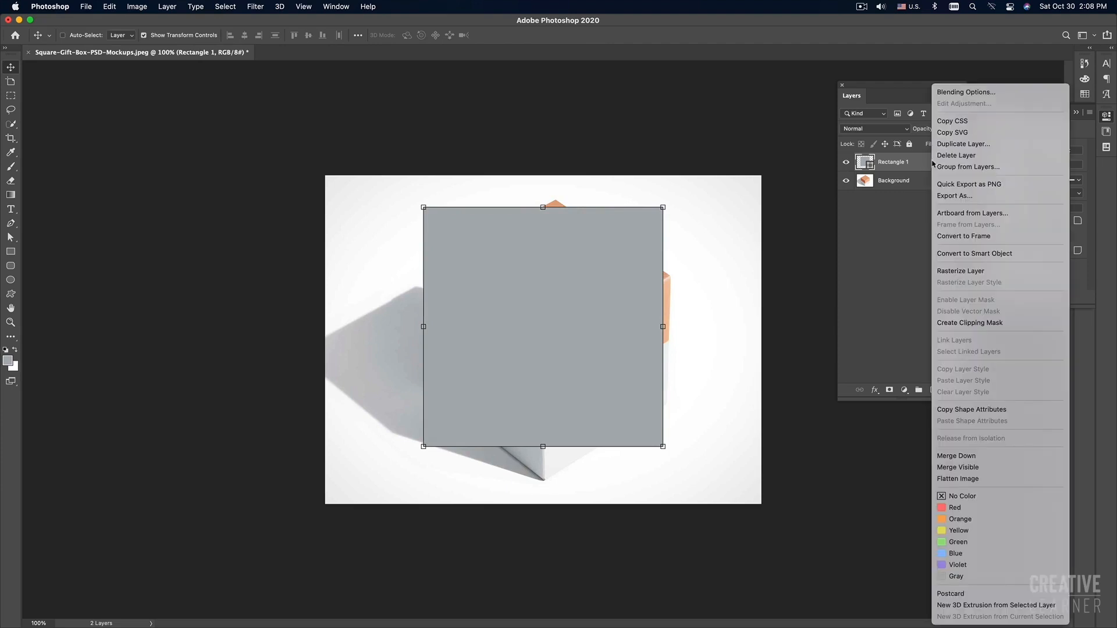
pyautogui.click(961, 254)
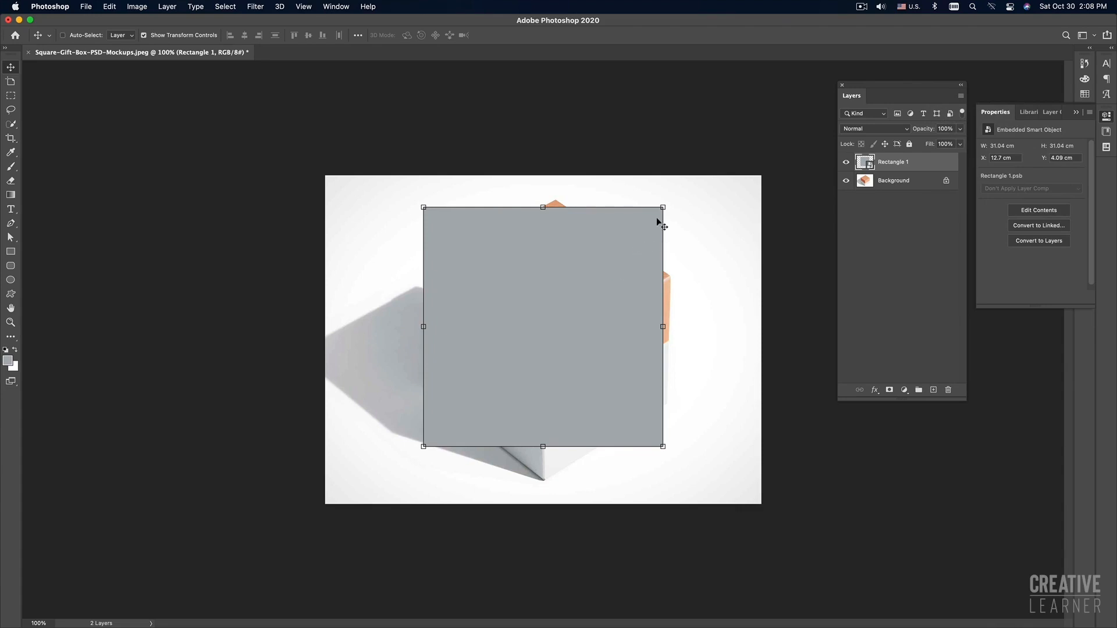
# Step: Distort the grey smart object so its four corners sit on the corners of the box's top face
pyautogui.press('super')
pyautogui.moveTo(664, 207); pyautogui.dragTo(557, 204)
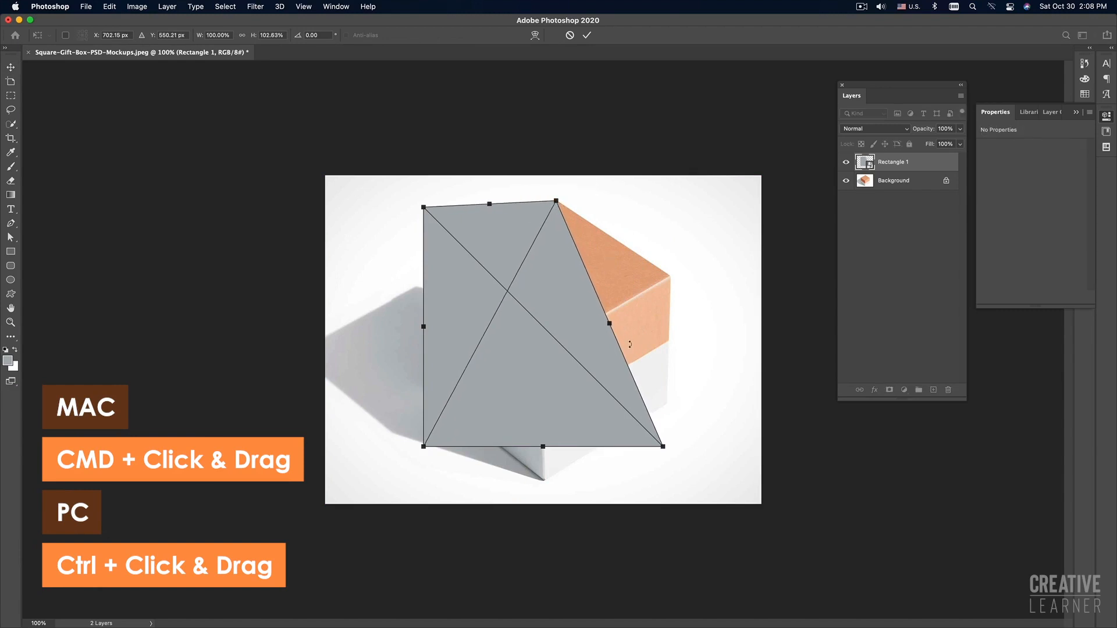
pyautogui.moveTo(665, 451); pyautogui.dragTo(671, 277)
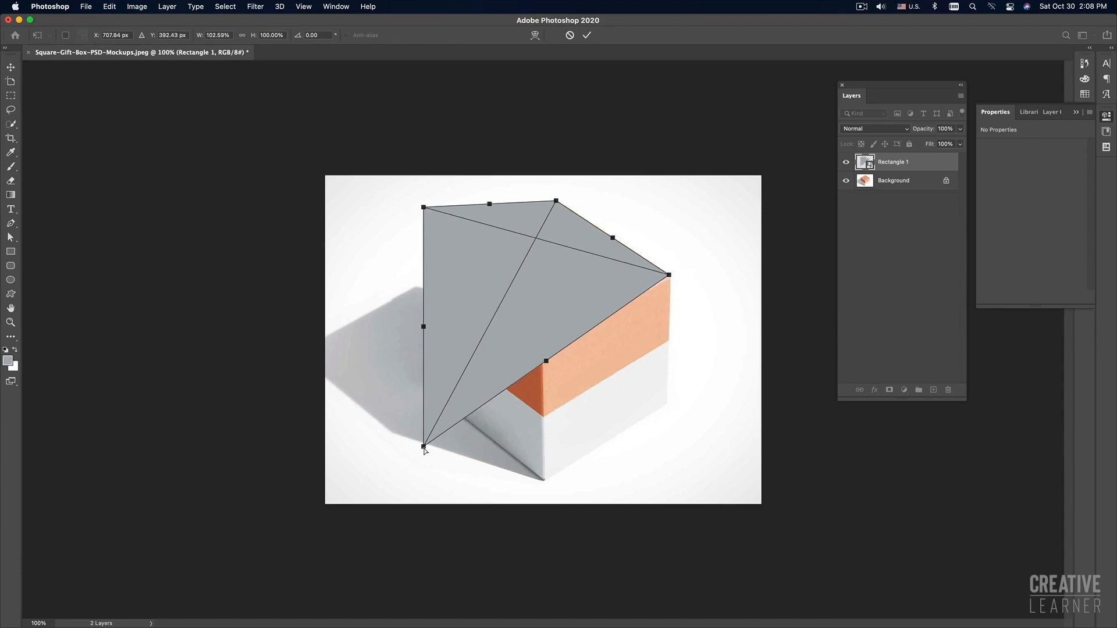
pyautogui.moveTo(423, 446); pyautogui.dragTo(546, 353)
pyautogui.moveTo(424, 207); pyautogui.dragTo(428, 268)
# Step: Refine the rear, right and front corners of the distorted square against the edges of the box top
pyautogui.press('super+plus')
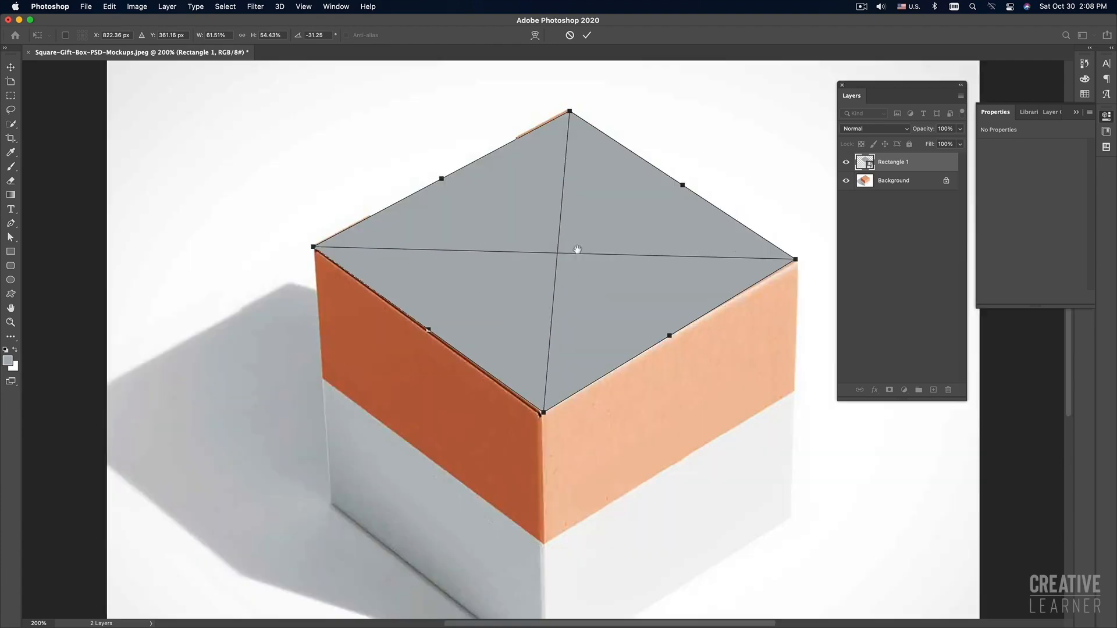
pyautogui.moveTo(598, 197); pyautogui.dragTo(571, 252)
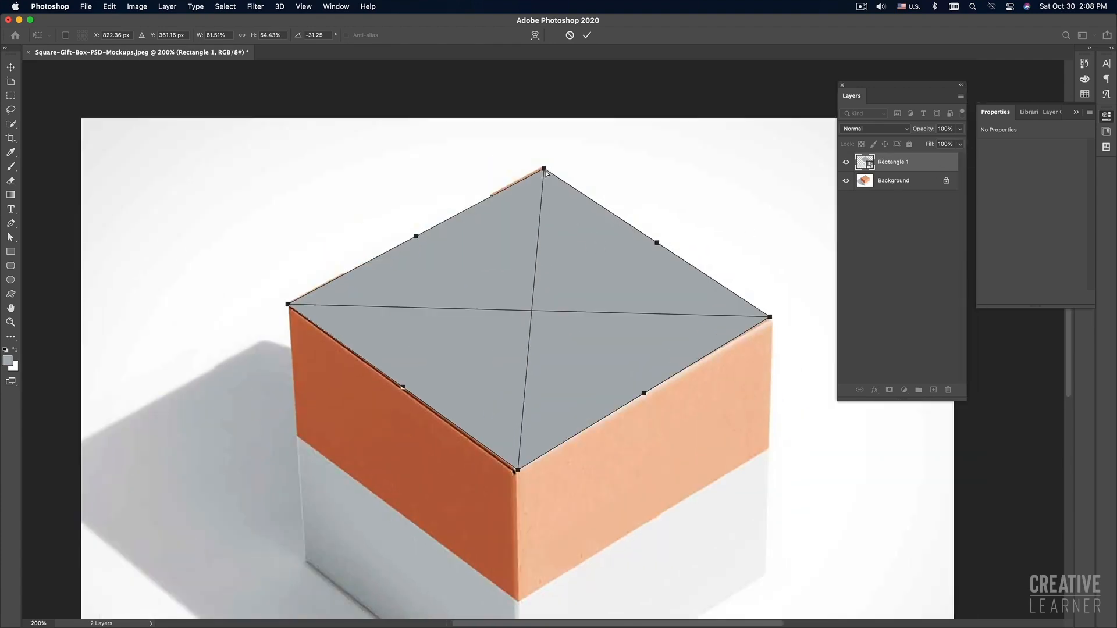
pyautogui.moveTo(545, 170); pyautogui.dragTo(545, 169)
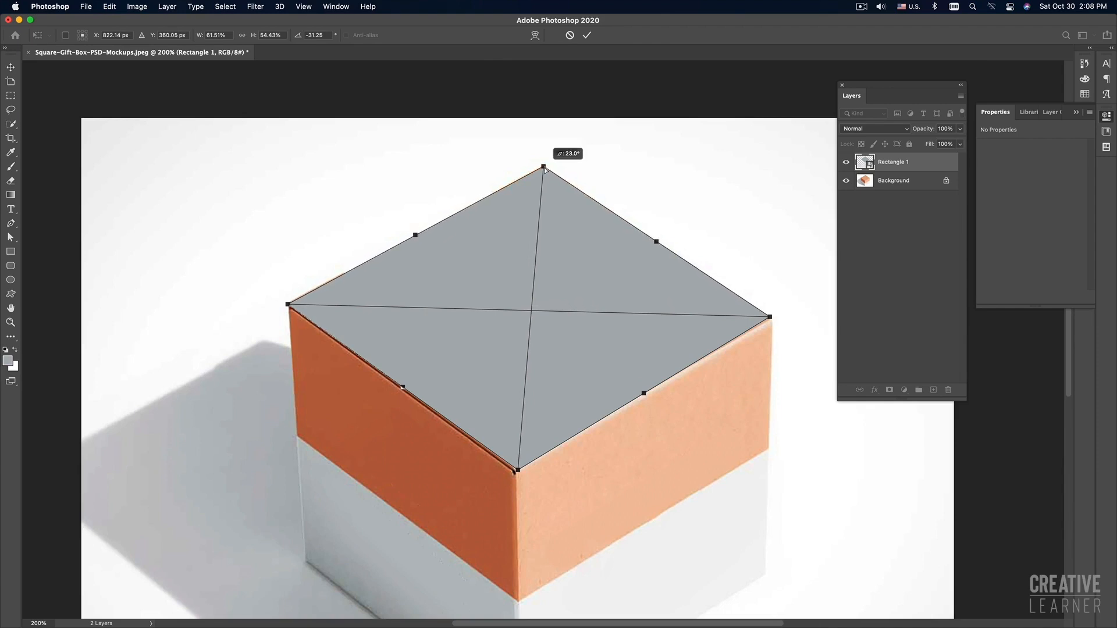
pyautogui.moveTo(770, 317); pyautogui.dragTo(772, 319)
pyautogui.moveTo(516, 470); pyautogui.dragTo(513, 470)
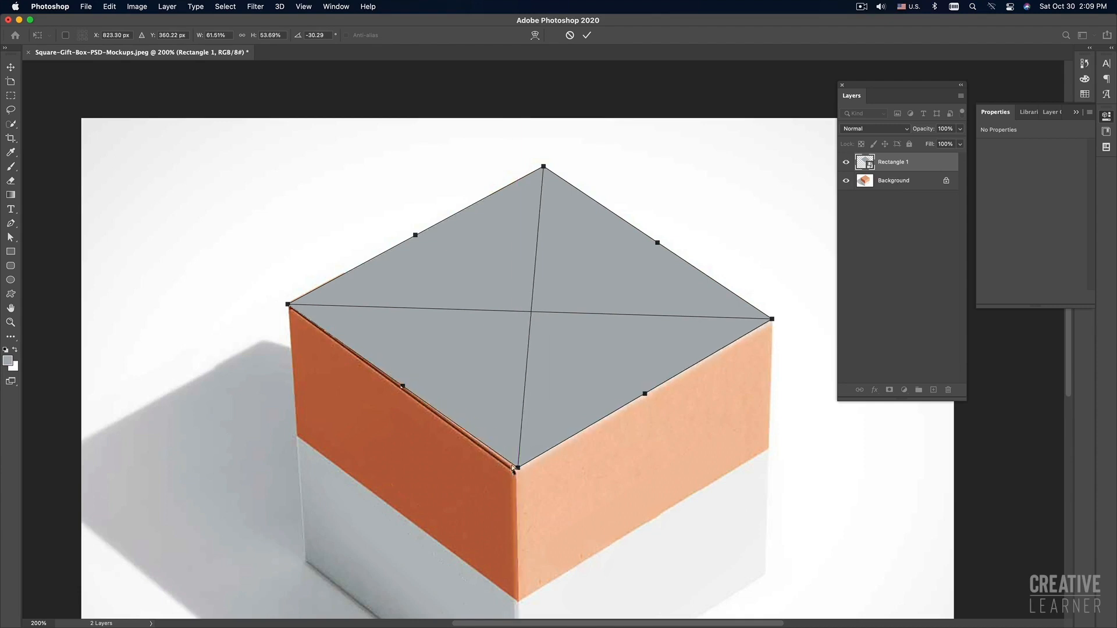
# Step: Turn off snapping and readjust the front and rear corners of the distorted square to the box top
pyautogui.click(303, 7)
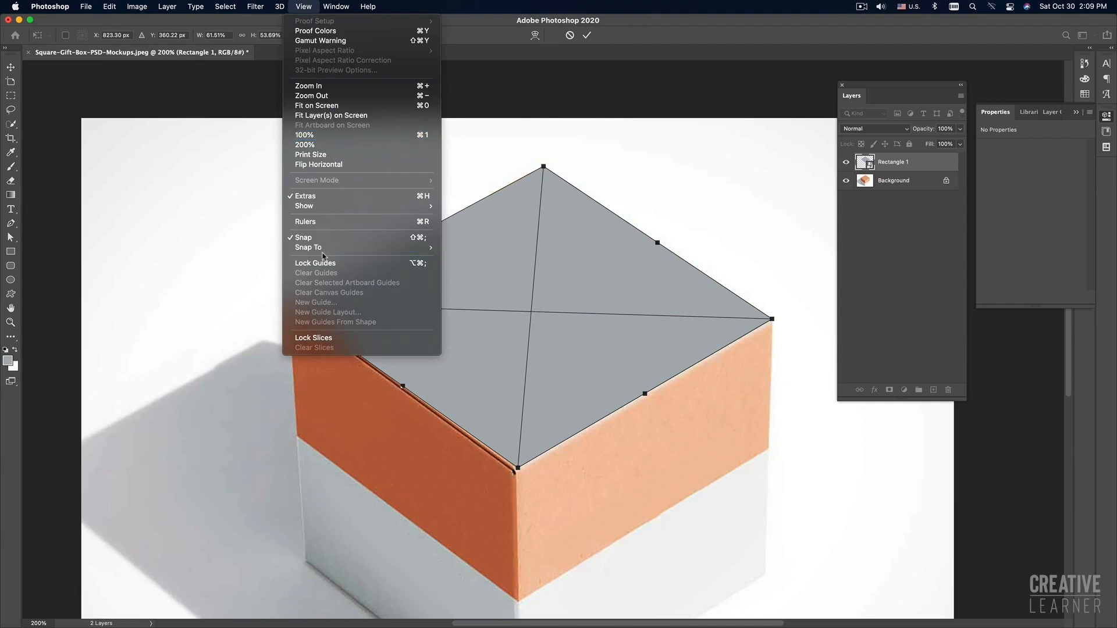
pyautogui.moveTo(313, 205)
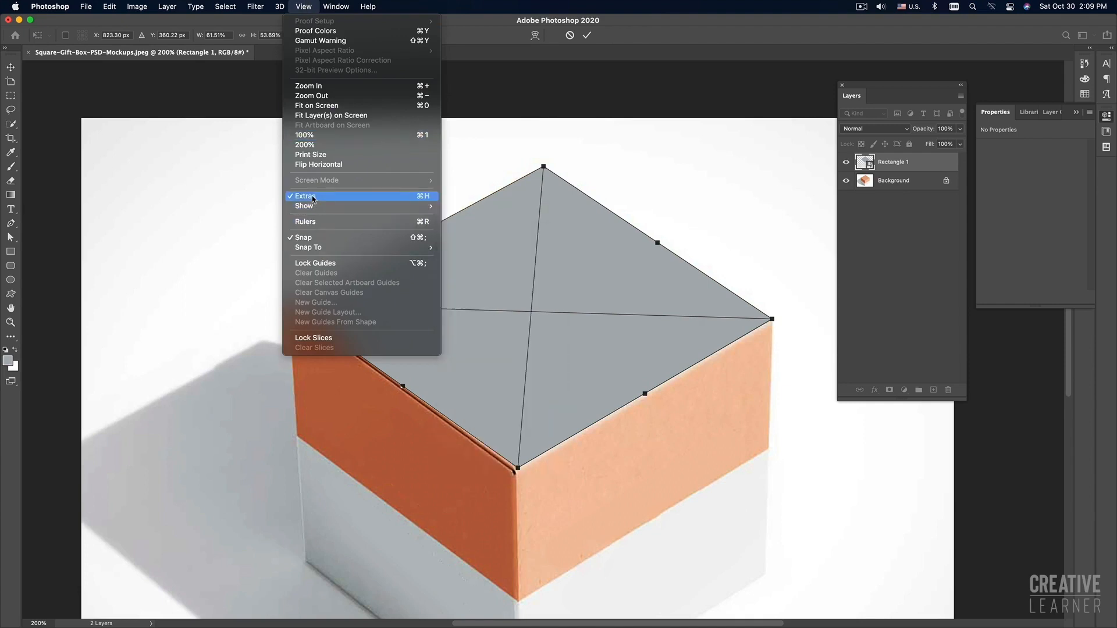
pyautogui.click(311, 238)
pyautogui.moveTo(518, 469)
pyautogui.mouseDown()
pyautogui.moveTo(489, 465)
pyautogui.moveTo(515, 470)
pyautogui.mouseUp()
pyautogui.moveTo(545, 168); pyautogui.dragTo(542, 170)
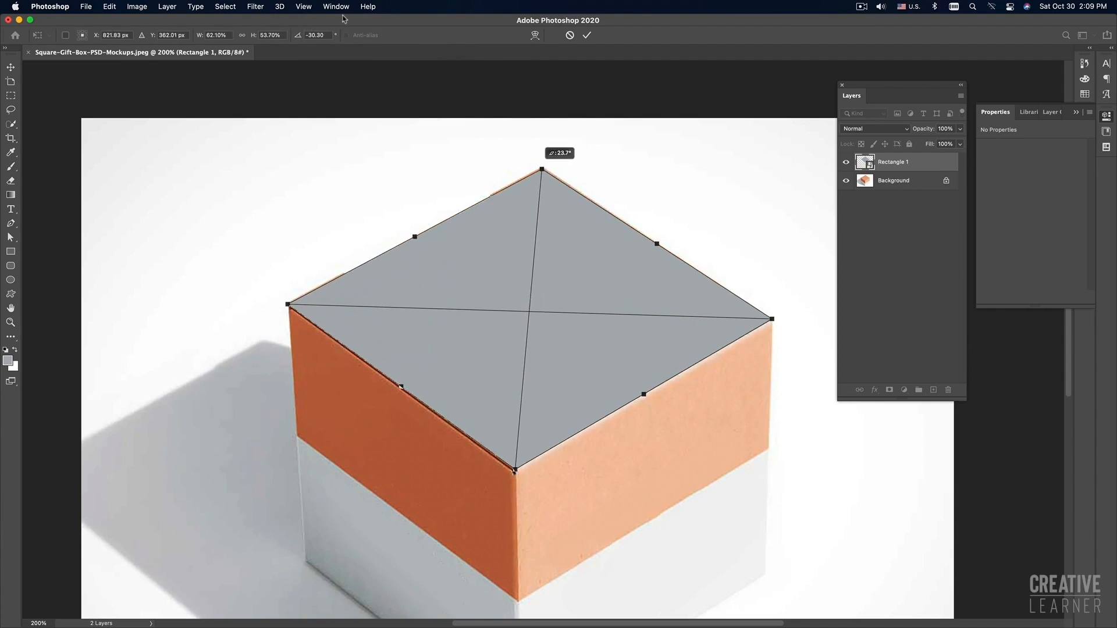
# Step: Extend the left and rear corners of the grey square to cover the box top and apply the distortion
pyautogui.click(304, 6)
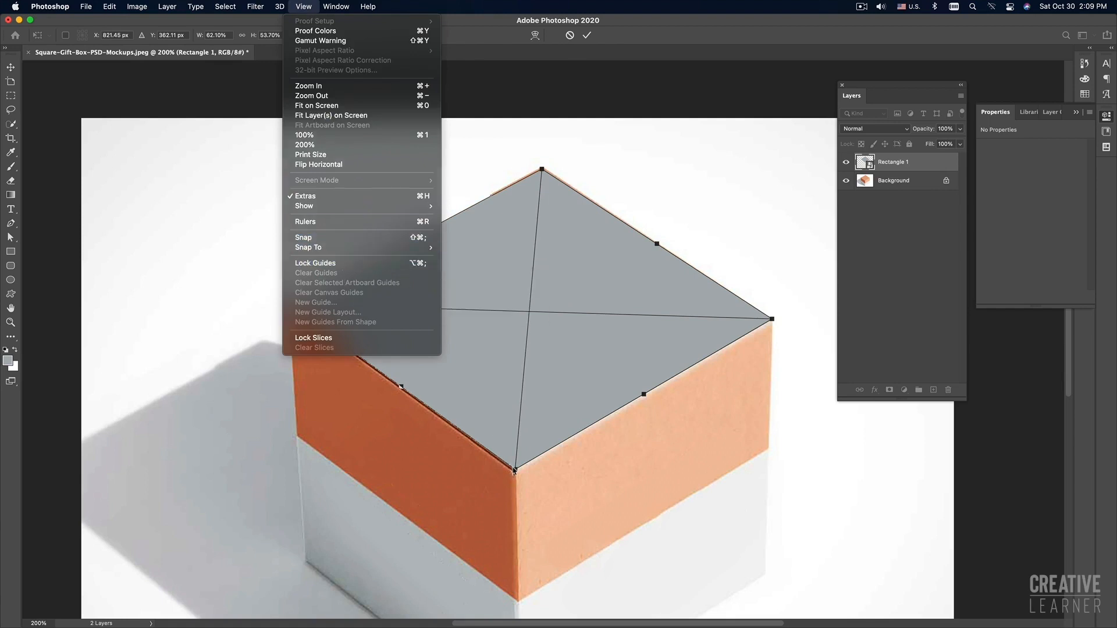
pyautogui.click(514, 471)
pyautogui.moveTo(290, 308); pyautogui.dragTo(286, 301)
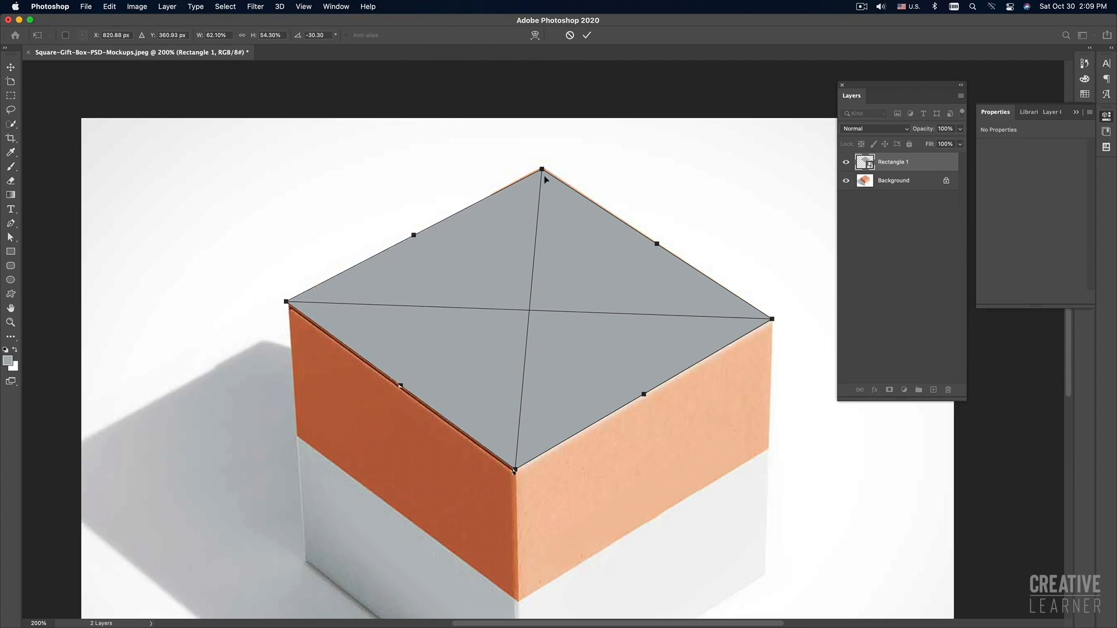
pyautogui.moveTo(542, 170); pyautogui.dragTo(542, 168)
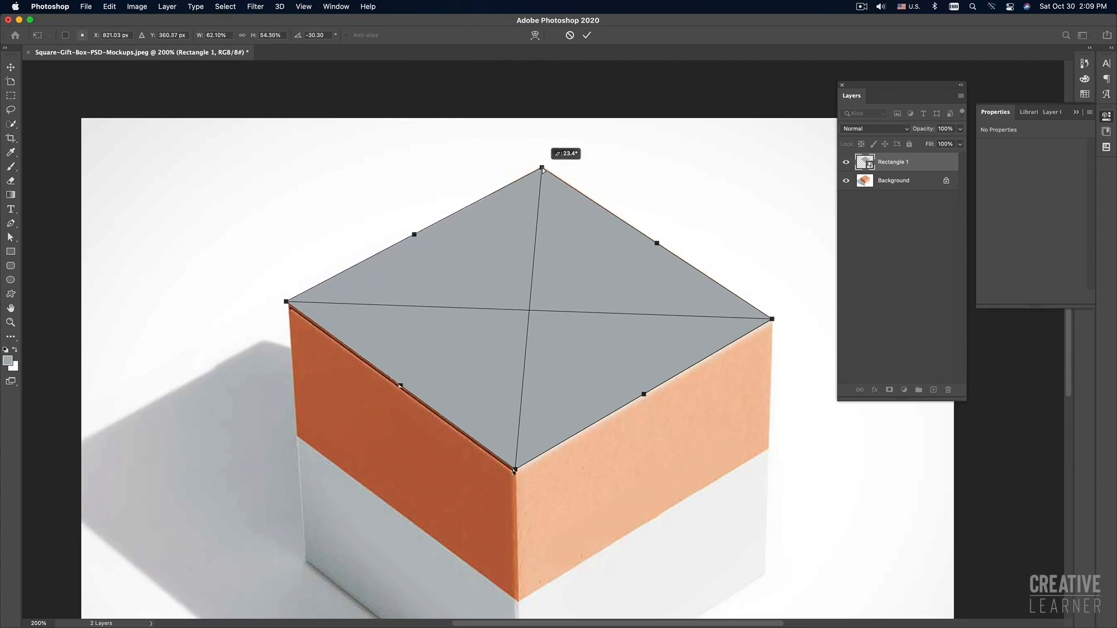
pyautogui.press('super+minus')
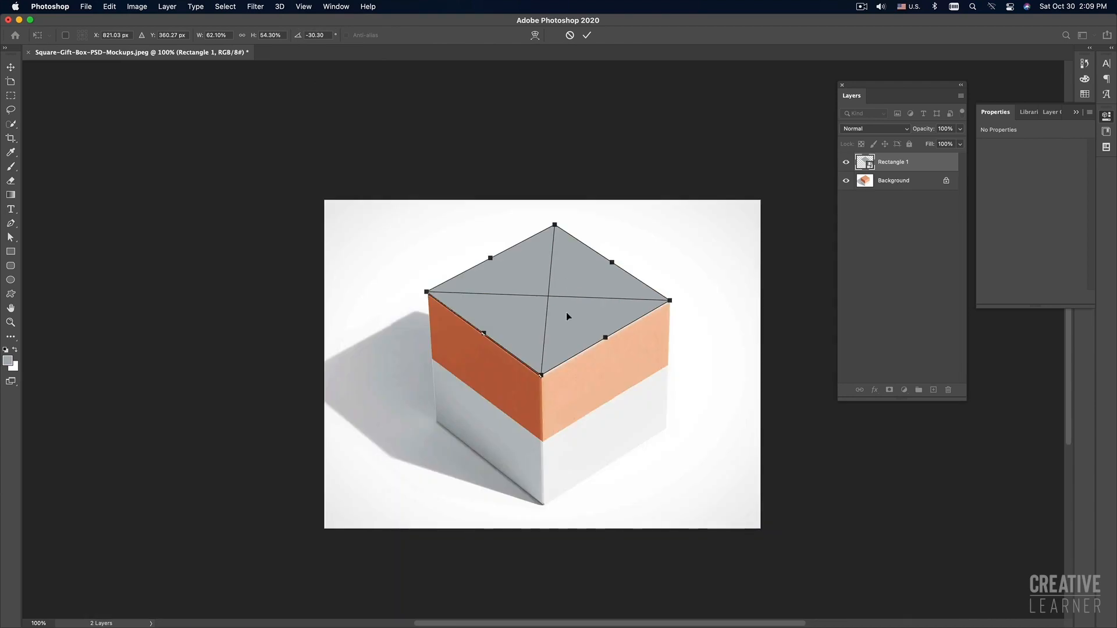
pyautogui.press('Return')
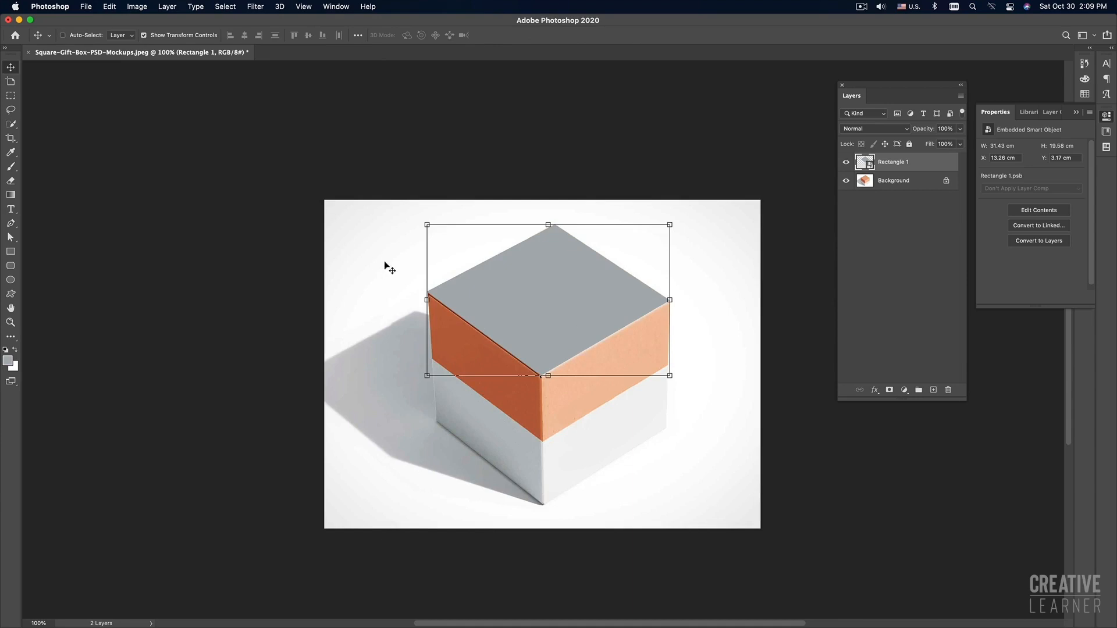
pyautogui.click(11, 251)
pyautogui.moveTo(457, 314); pyautogui.dragTo(638, 469)
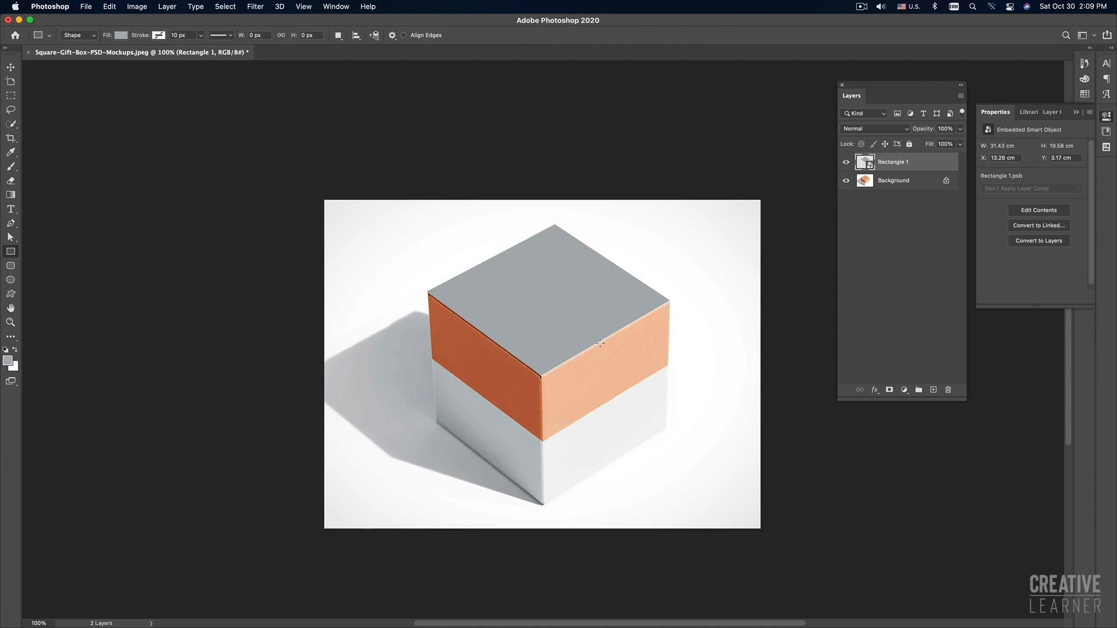
pyautogui.keyDown('super'); pyautogui.click(586, 337); pyautogui.keyUp('super')
pyautogui.moveTo(565, 330); pyautogui.dragTo(561, 341)
pyautogui.keyDown('alt'); pyautogui.click(561, 347); pyautogui.keyUp('alt')
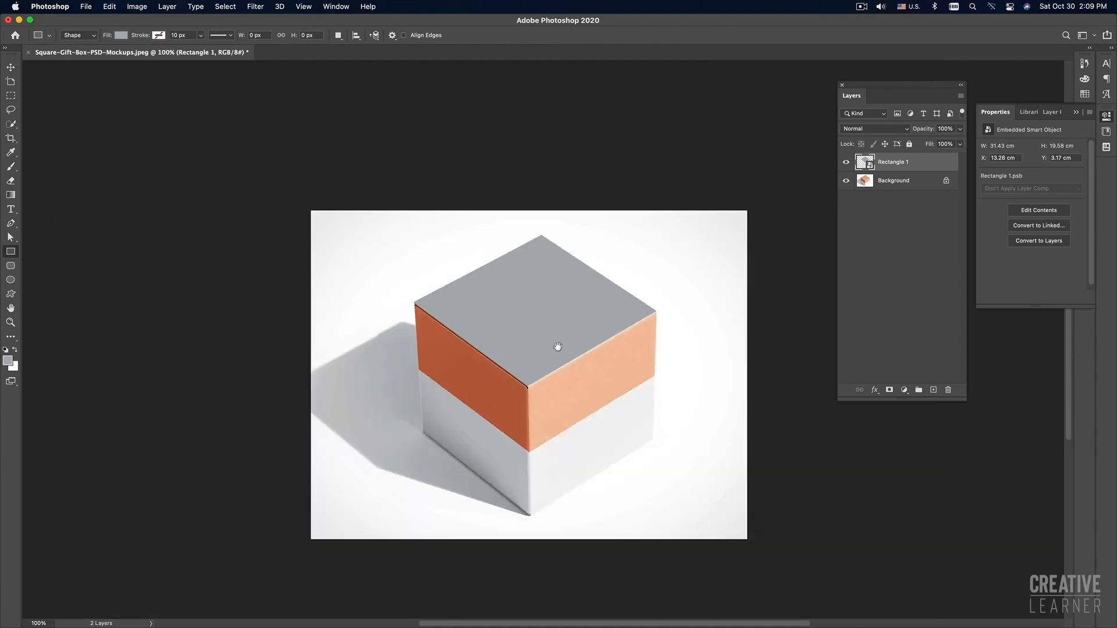
pyautogui.press('v')
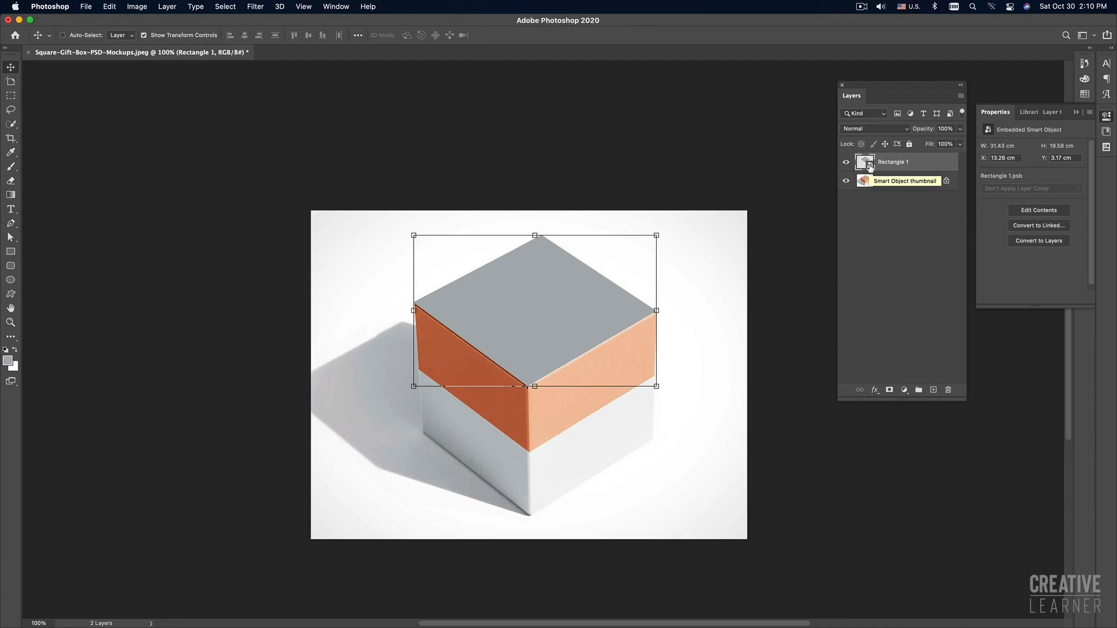
# Step: Open the contents of the Rectangle 1 smart object for editing and compare them with the gift box document
pyautogui.doubleClick(925, 165)
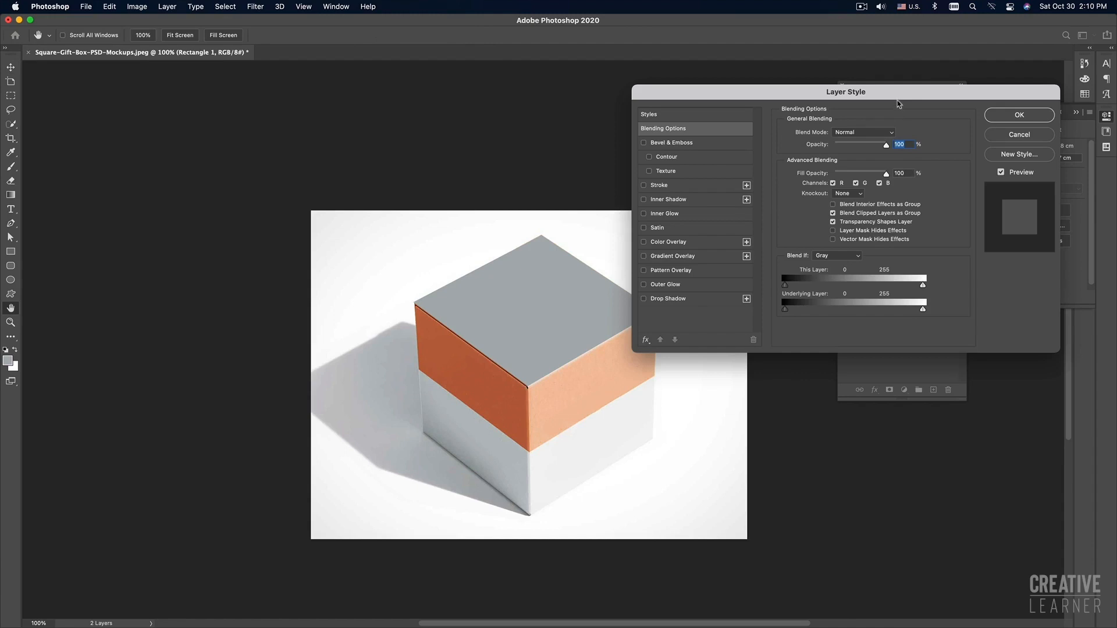
pyautogui.click(906, 151)
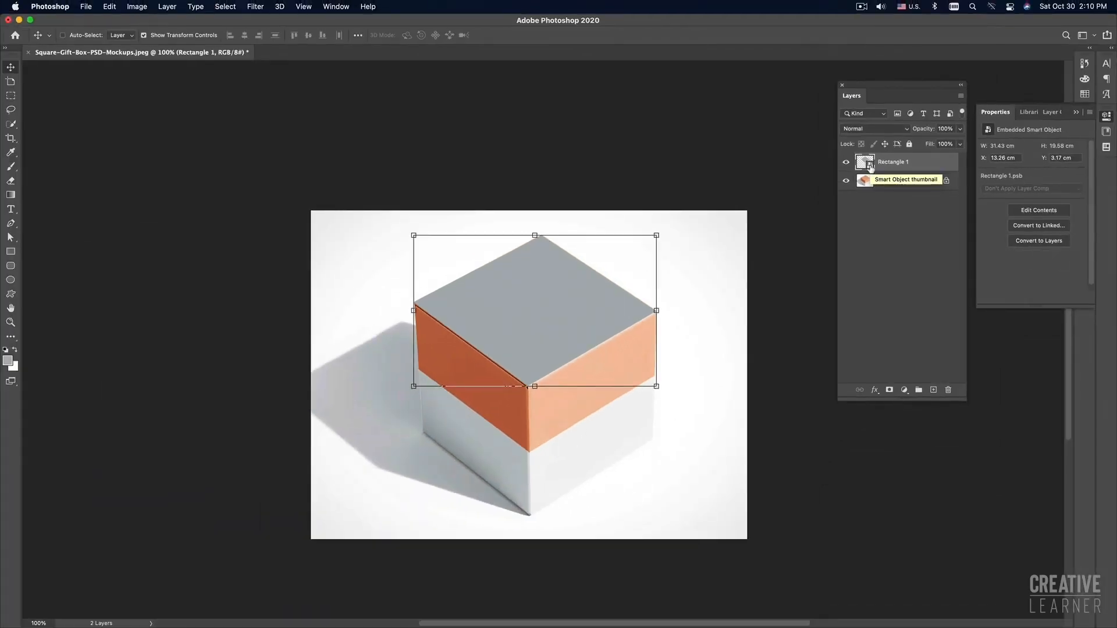
pyautogui.doubleClick(871, 165)
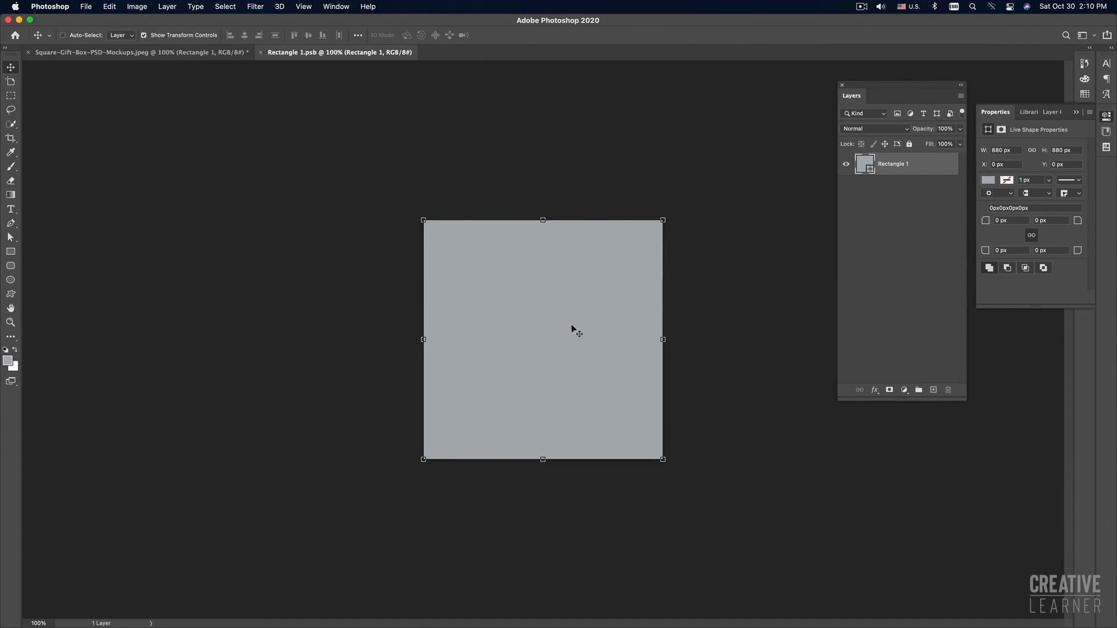
pyautogui.click(156, 52)
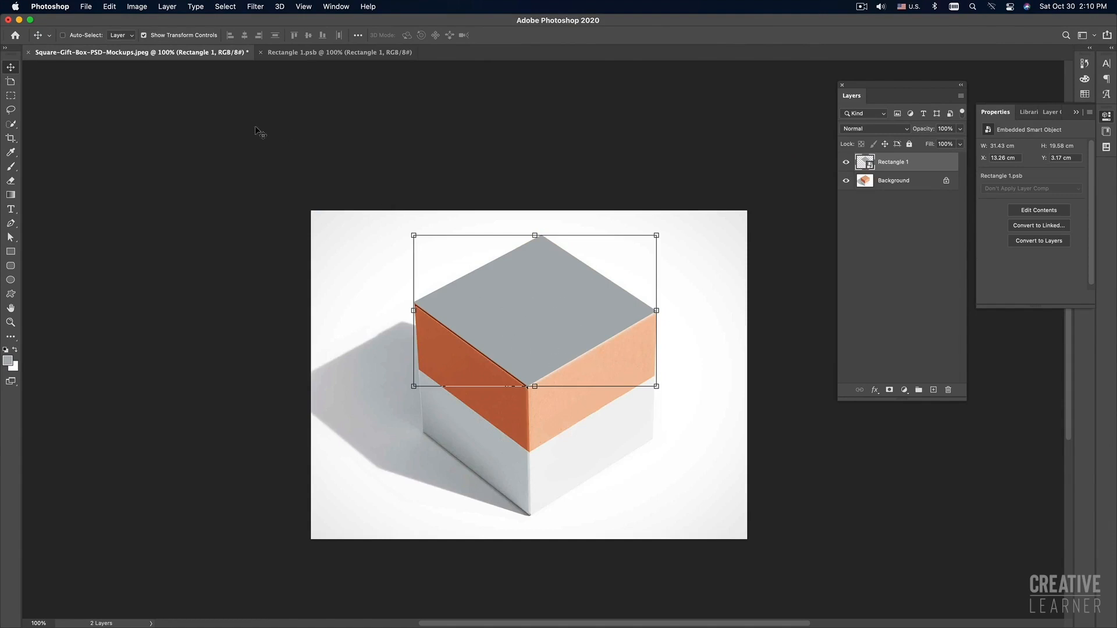
pyautogui.click(321, 52)
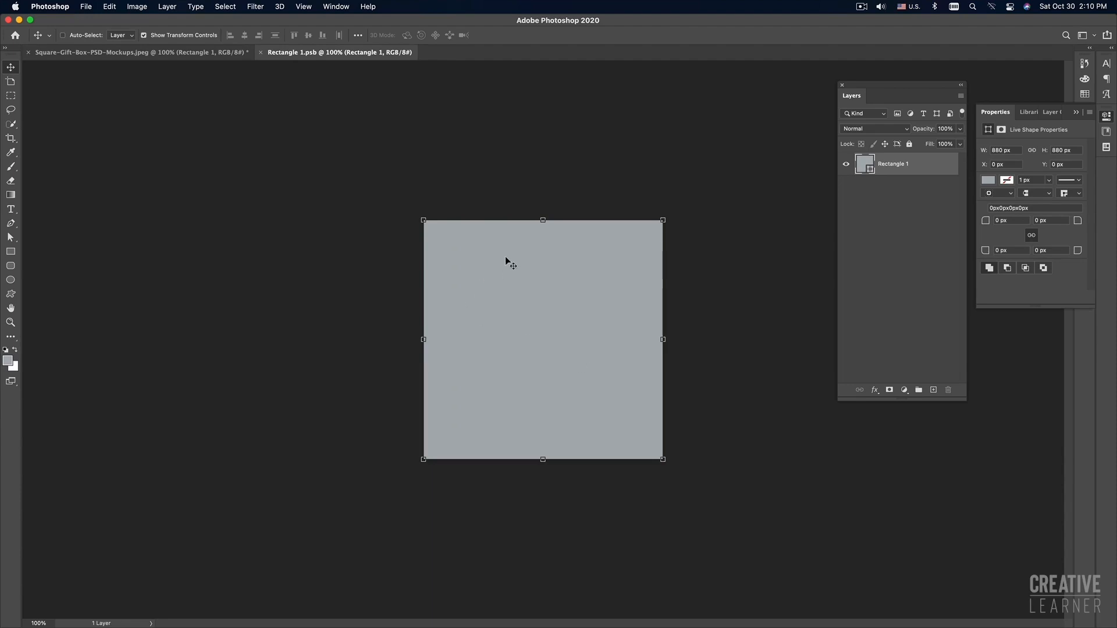
# Step: Draw a yellow circle about 115 px wide near the upper-left corner of the grey square with the Ellipse tool
pyautogui.press('super')
pyautogui.keyDown('super'); pyautogui.click(743, 297); pyautogui.keyUp('super')
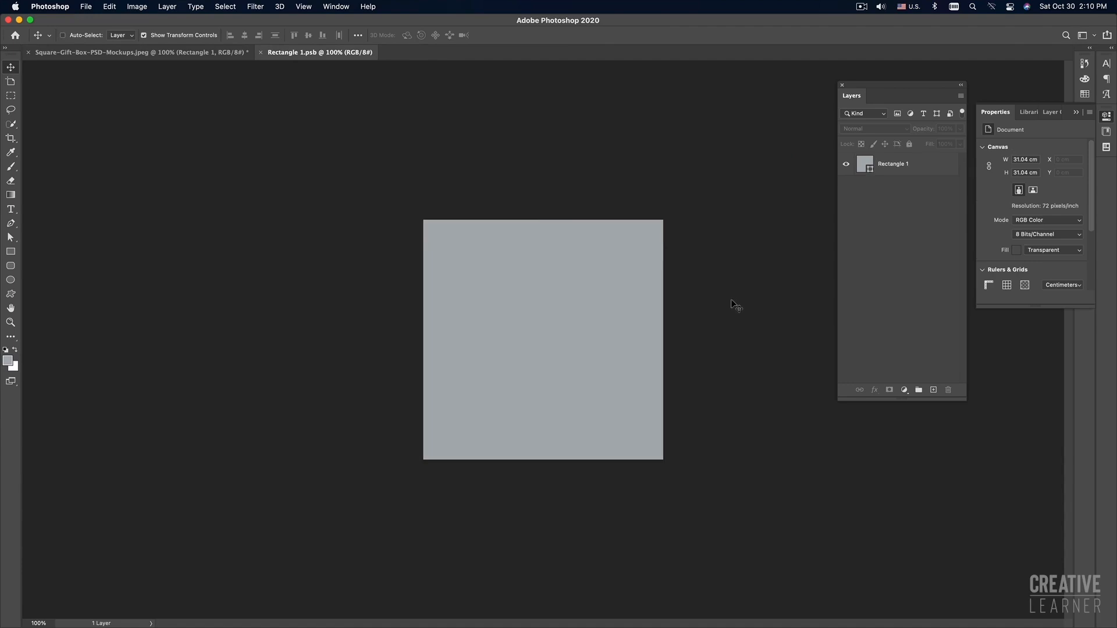
pyautogui.click(11, 280)
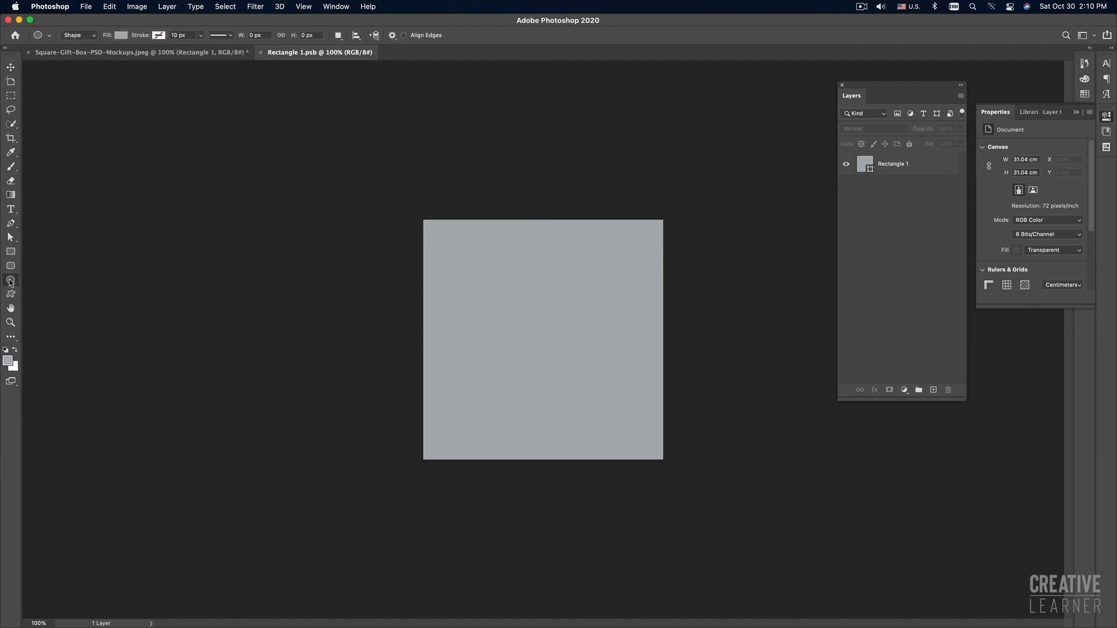
pyautogui.moveTo(441, 254); pyautogui.dragTo(473, 285)
pyautogui.click(988, 197)
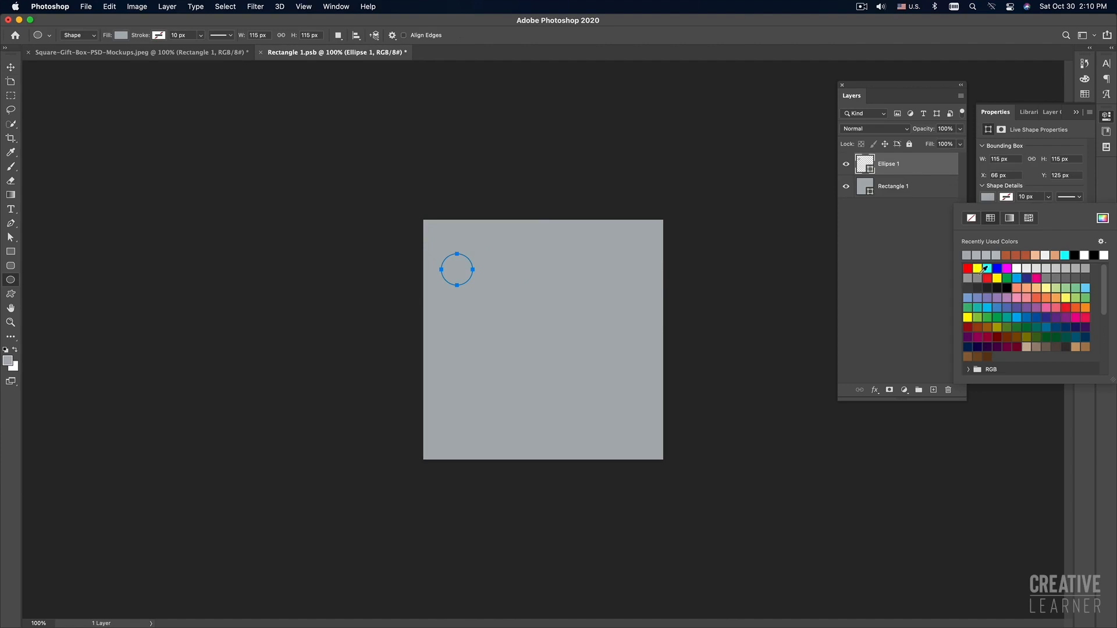
pyautogui.click(978, 268)
# Step: Duplicate the yellow circle across and down the grey square into a grid of four rows of five
pyautogui.press('v')
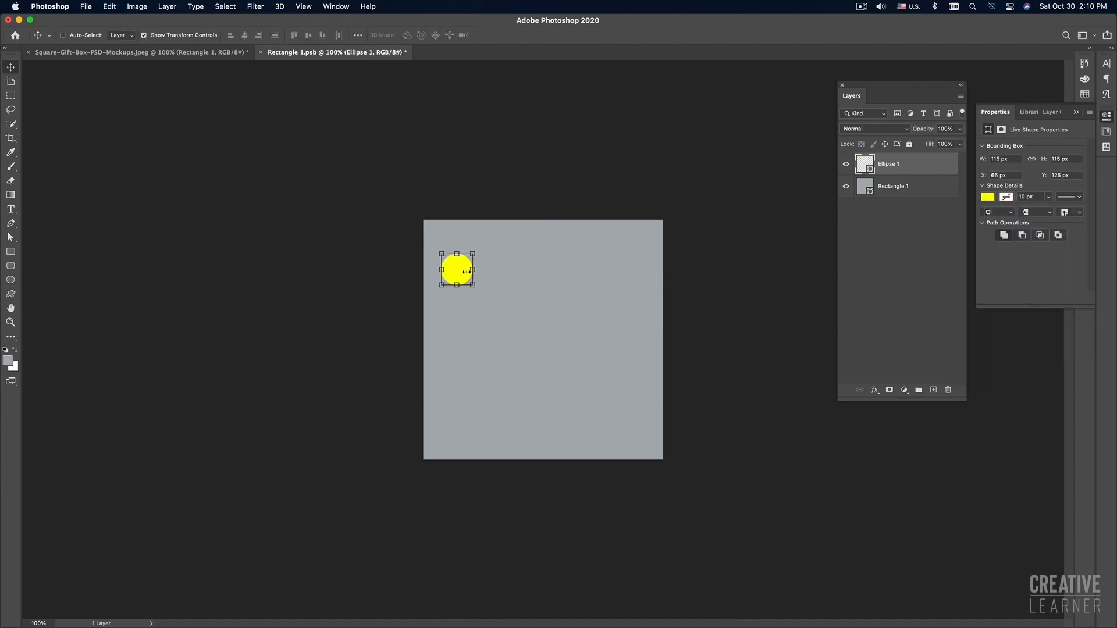
pyautogui.moveTo(464, 277); pyautogui.dragTo(644, 277)
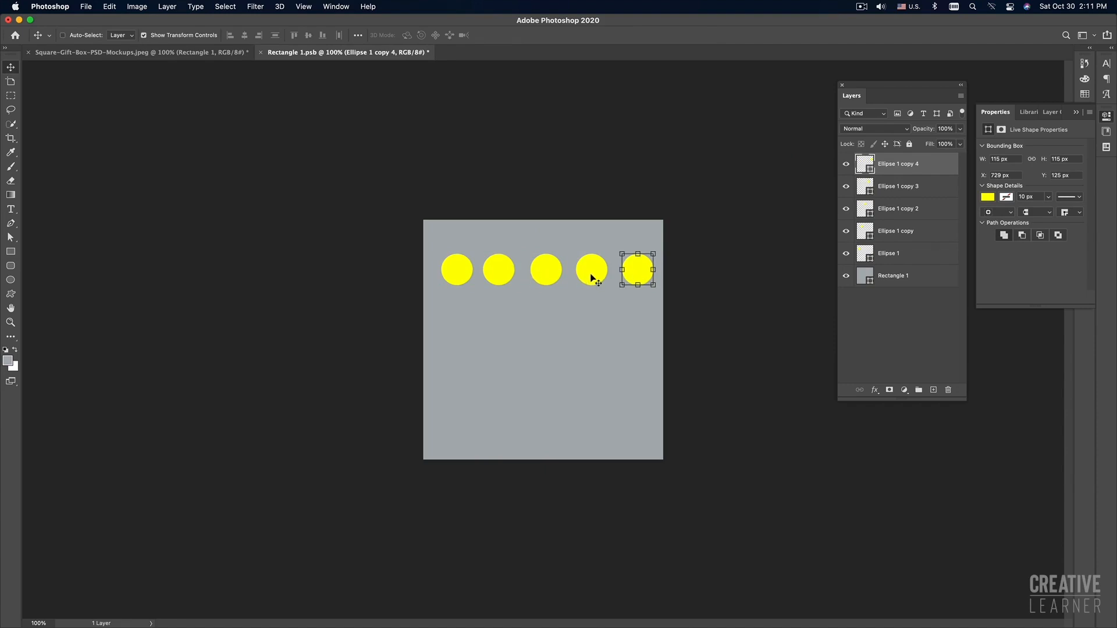
pyautogui.keyDown('super'); pyautogui.click(590, 280); pyautogui.keyUp('super')
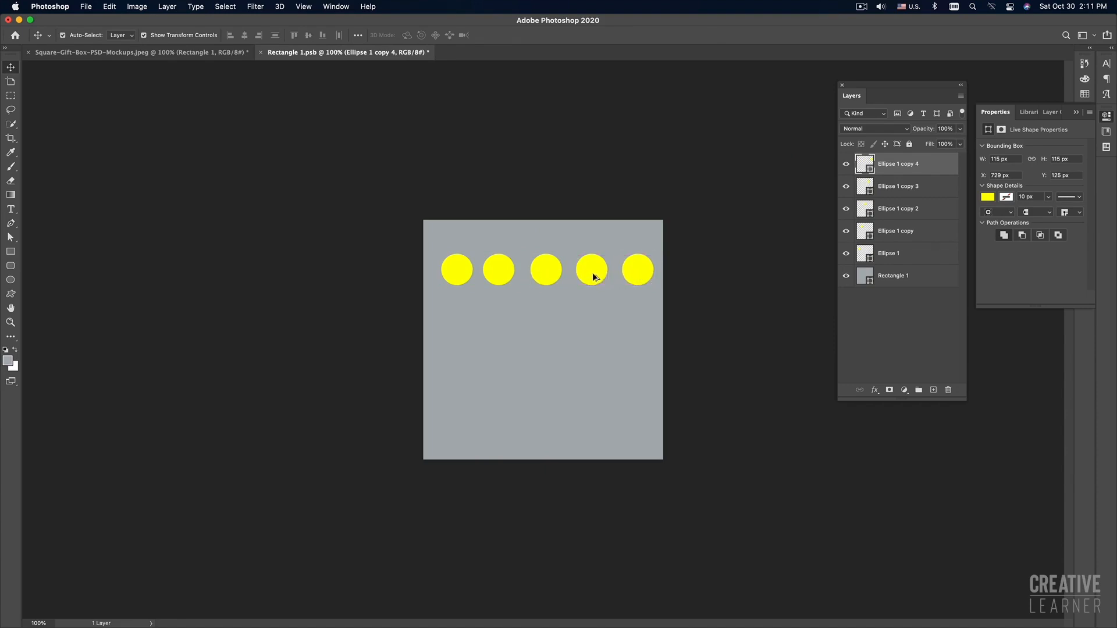
pyautogui.keyDown('shift'); pyautogui.click(640, 279); pyautogui.keyUp('shift')
pyautogui.keyDown('shift'); pyautogui.click(544, 277); pyautogui.keyUp('shift')
pyautogui.keyDown('shift'); pyautogui.keyDown('super'); pyautogui.click(505, 271); pyautogui.keyUp('super'); pyautogui.keyUp('shift')
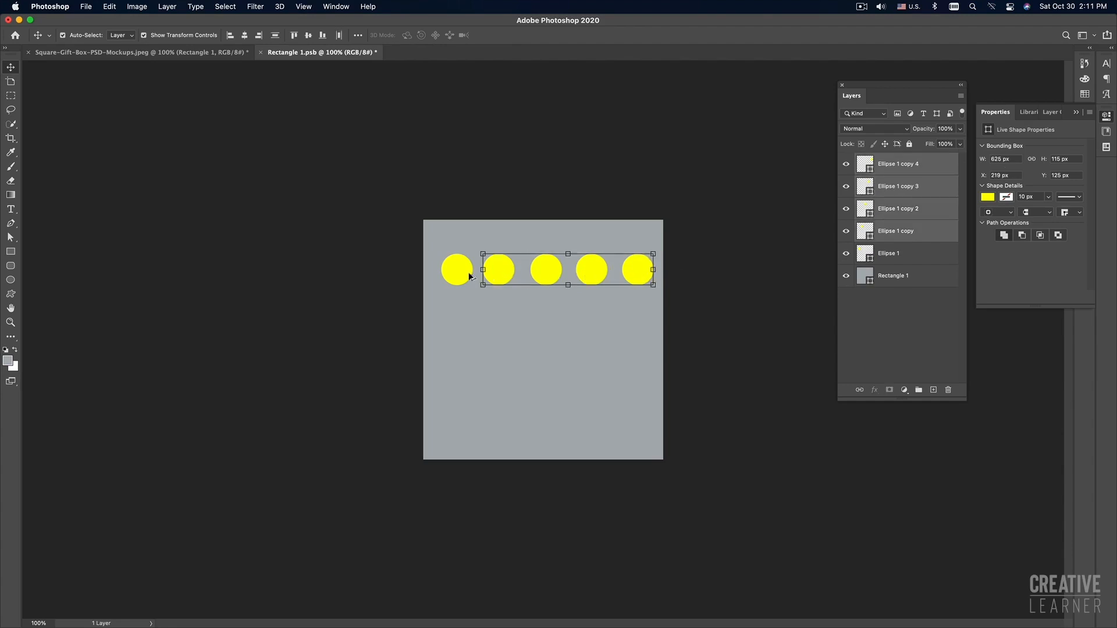
pyautogui.keyDown('shift'); pyautogui.keyDown('super'); pyautogui.click(462, 274); pyautogui.keyUp('super'); pyautogui.keyUp('shift')
pyautogui.moveTo(597, 278); pyautogui.dragTo(592, 430)
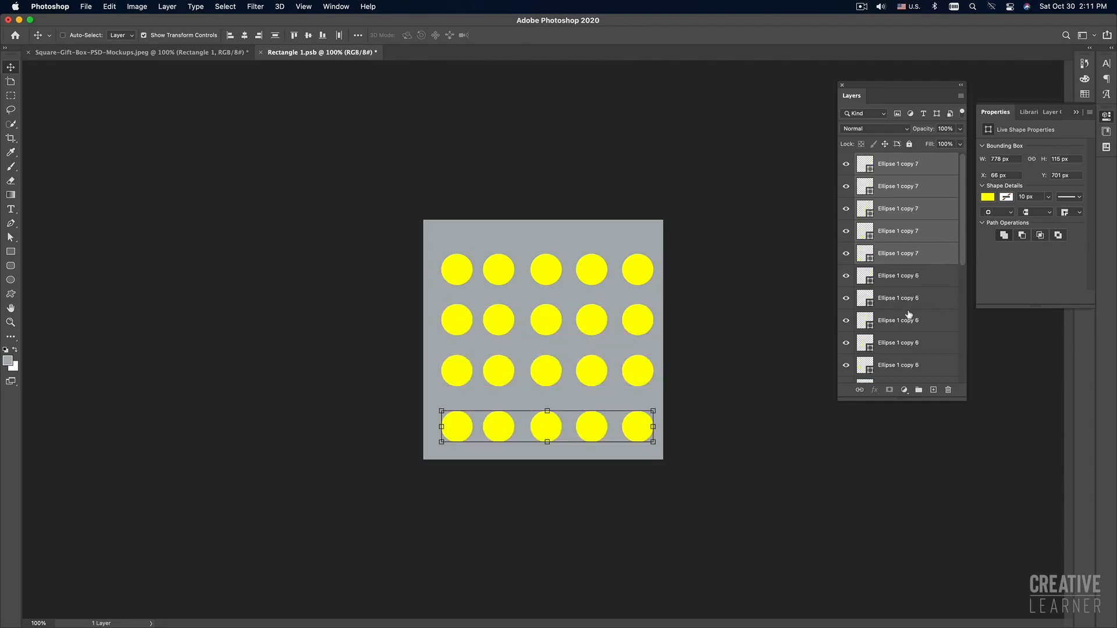
# Step: Group all the ellipse layers, leaving the Rectangle 1 layer out of the group
pyautogui.click(899, 164)
pyautogui.moveTo(964, 258); pyautogui.dragTo(963, 392)
pyautogui.press('super+alt+a')
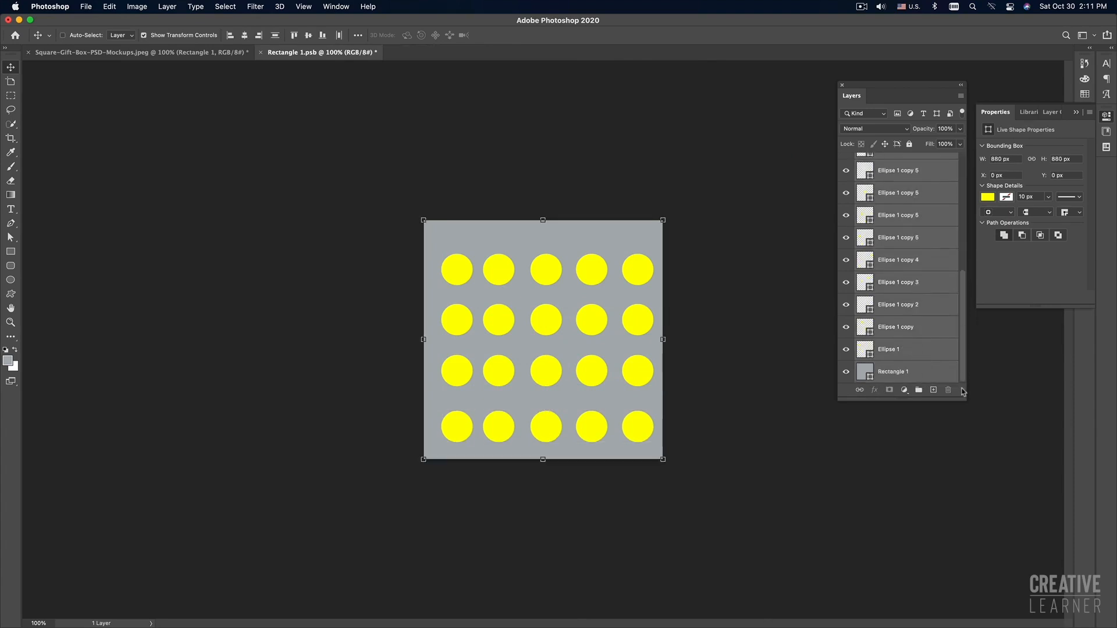
pyautogui.click(908, 351)
pyautogui.scroll(10, 909, 307)
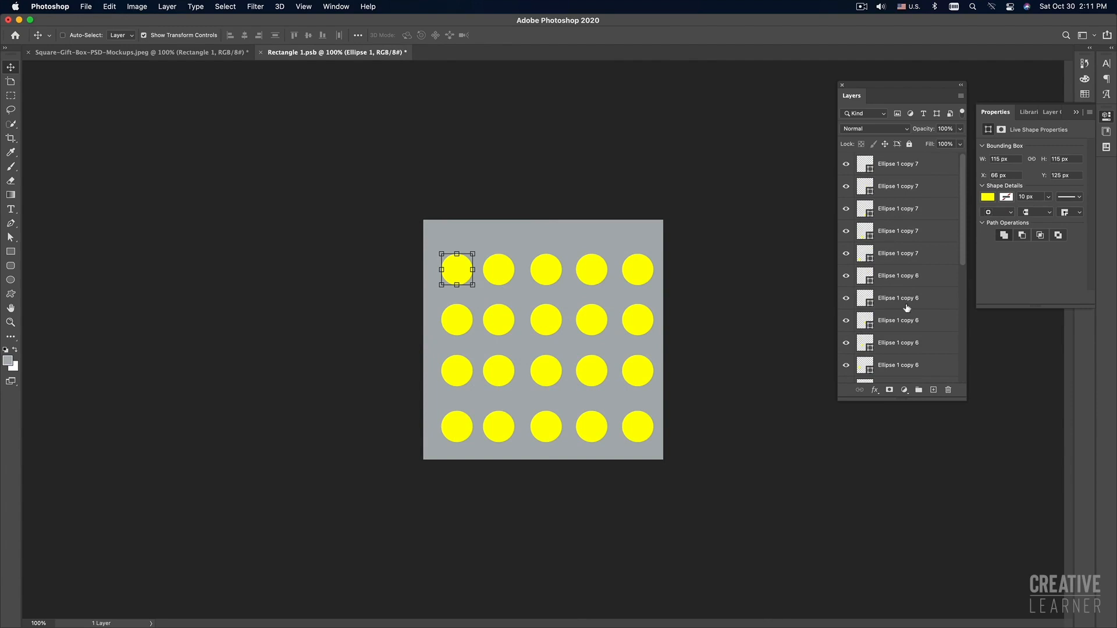
pyautogui.keyDown('shift'); pyautogui.click(905, 164); pyautogui.keyUp('shift')
pyautogui.press('super+g')
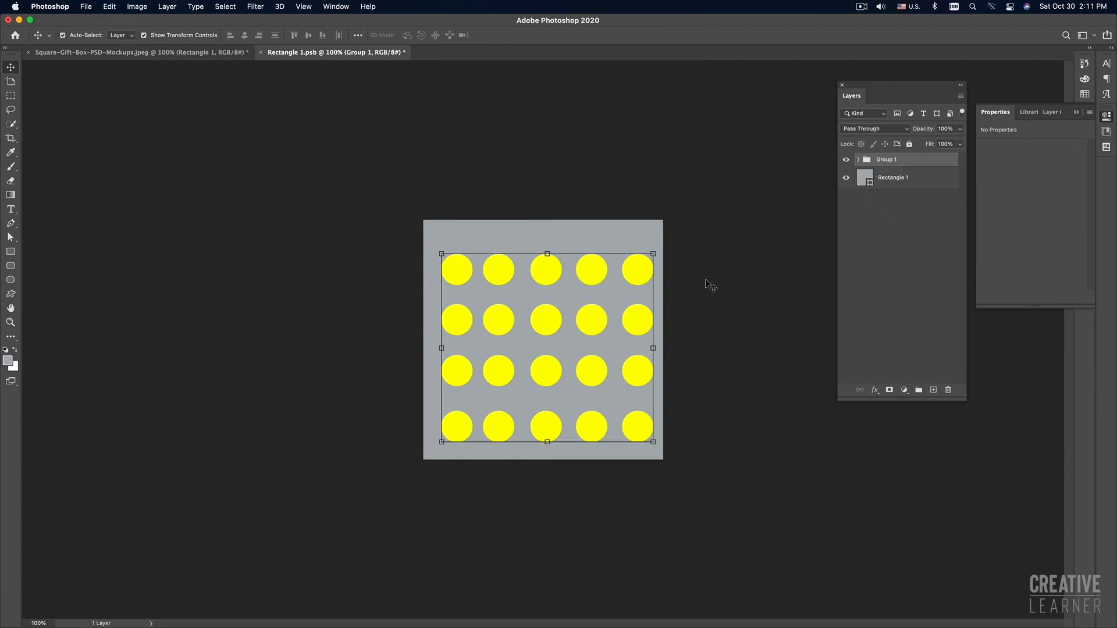
# Step: Centre the circle group horizontally and vertically on the canvas
pyautogui.press('super+a')
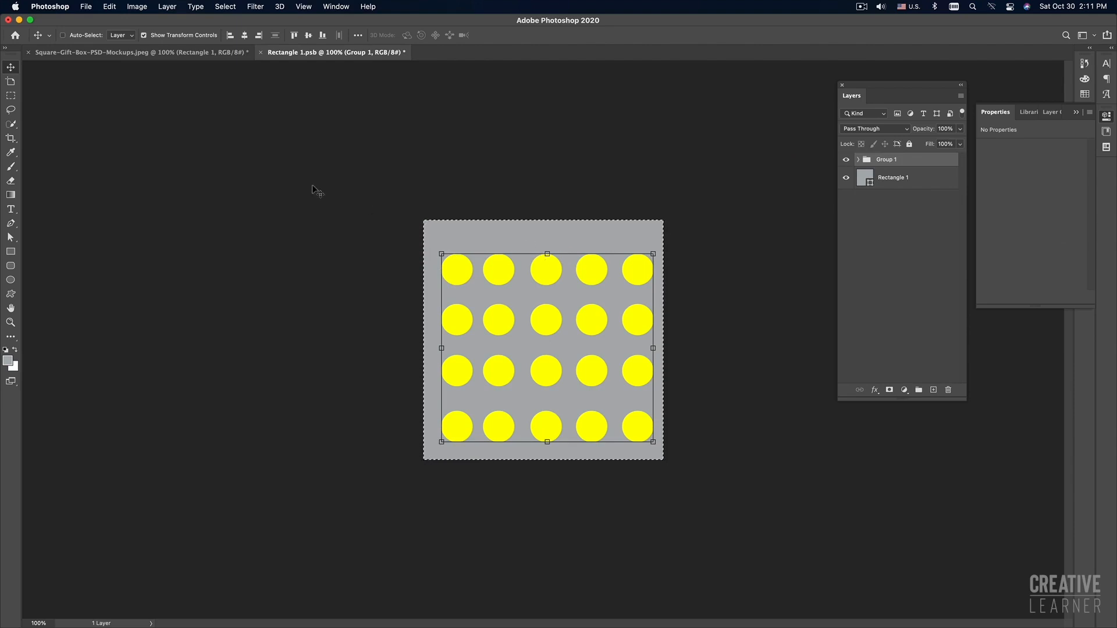
pyautogui.click(245, 36)
pyautogui.click(308, 35)
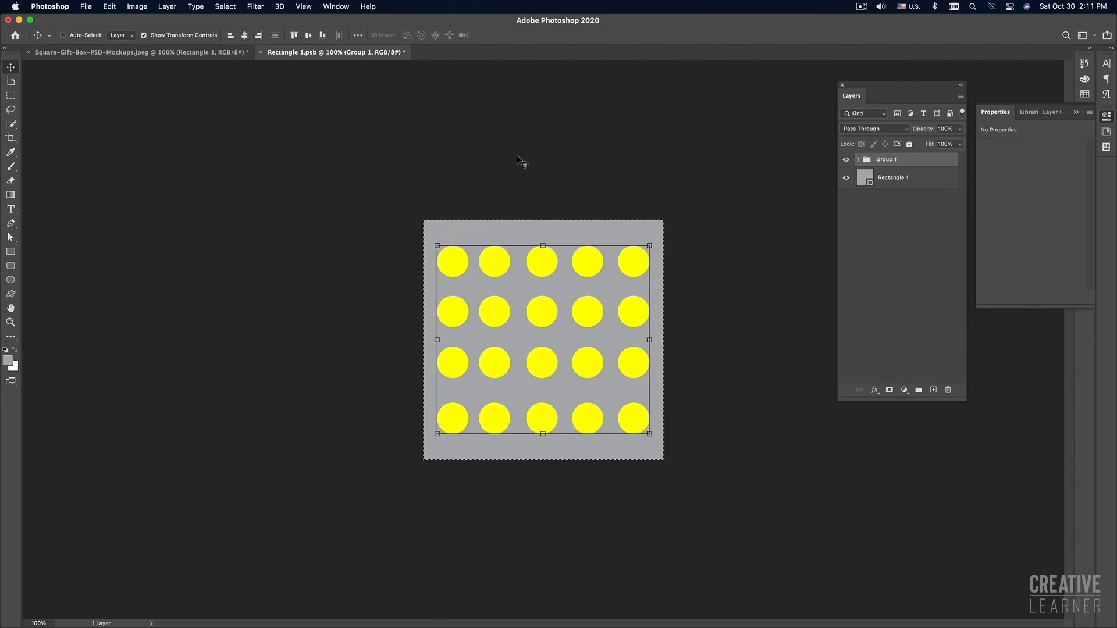
pyautogui.press('super+d')
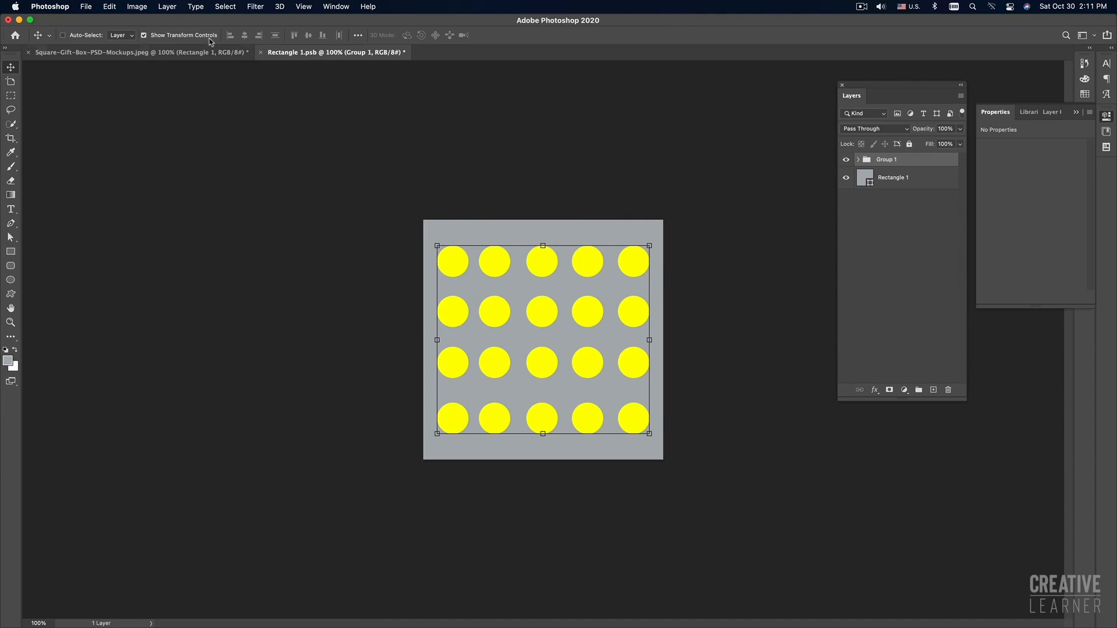
# Step: Save the smart object contents and view the dot pattern on the box top in the gift box document
pyautogui.click(84, 7)
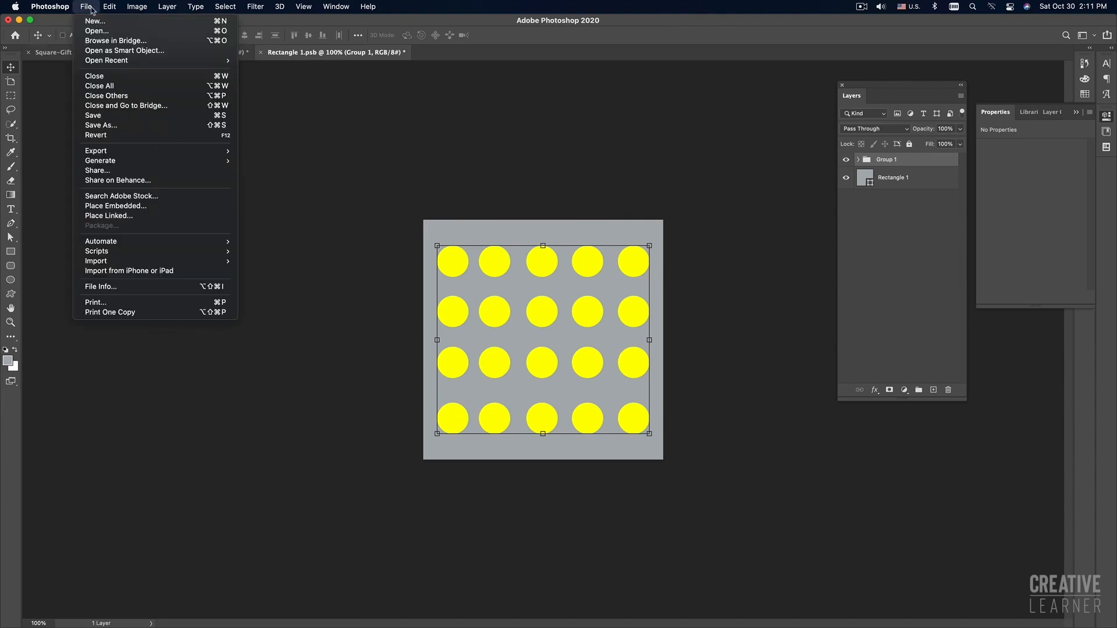
pyautogui.click(107, 118)
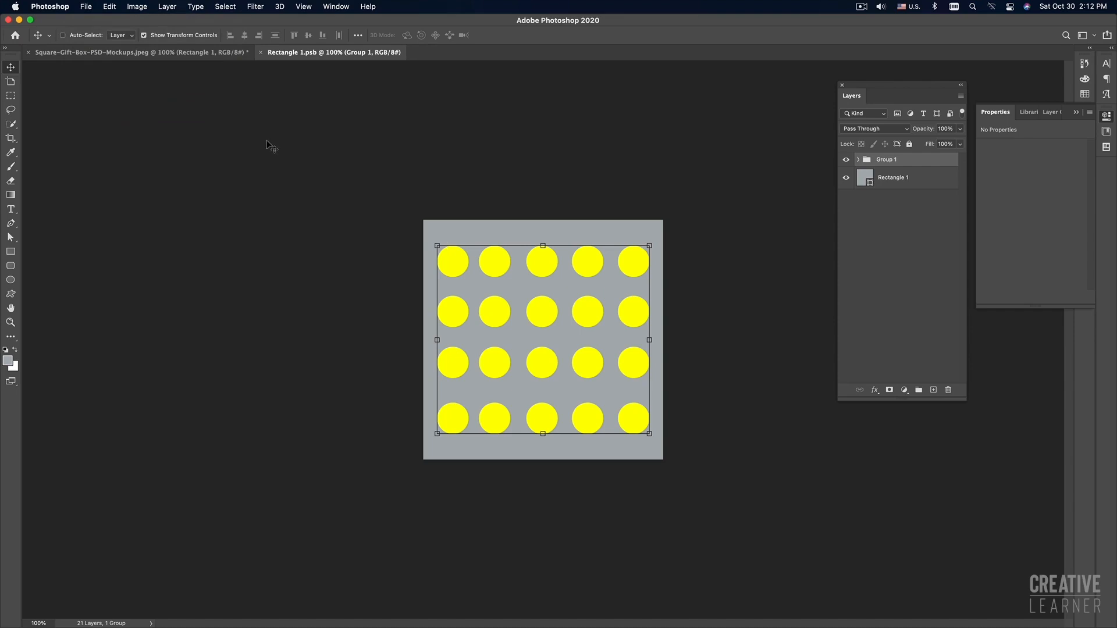
pyautogui.click(148, 55)
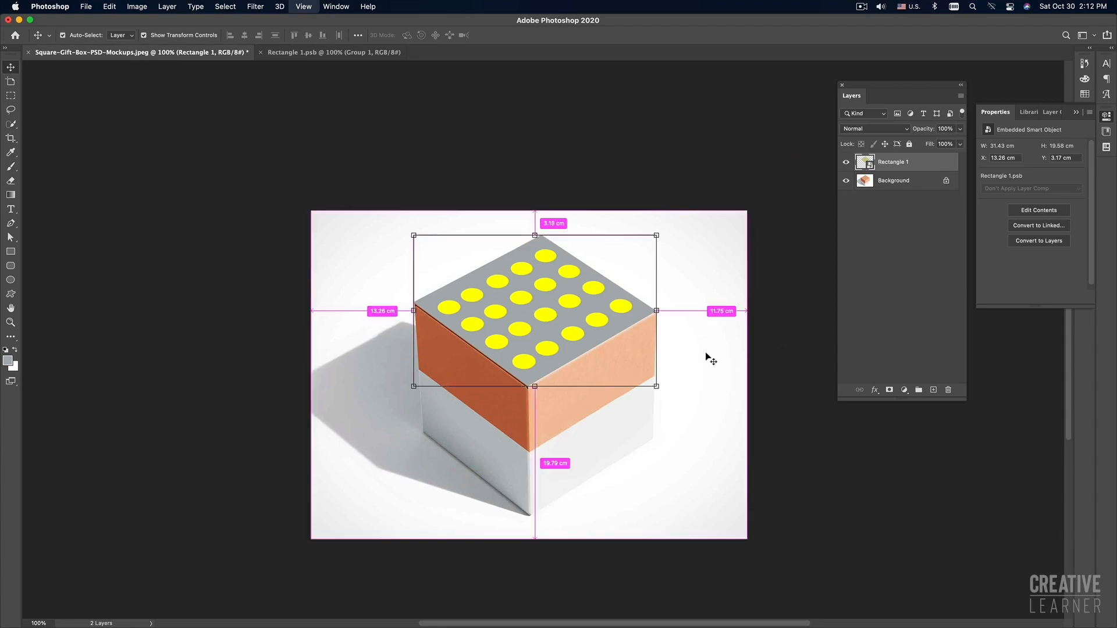
pyautogui.press('super+minus')
pyautogui.keyDown('super'); pyautogui.click(707, 391); pyautogui.keyUp('super')
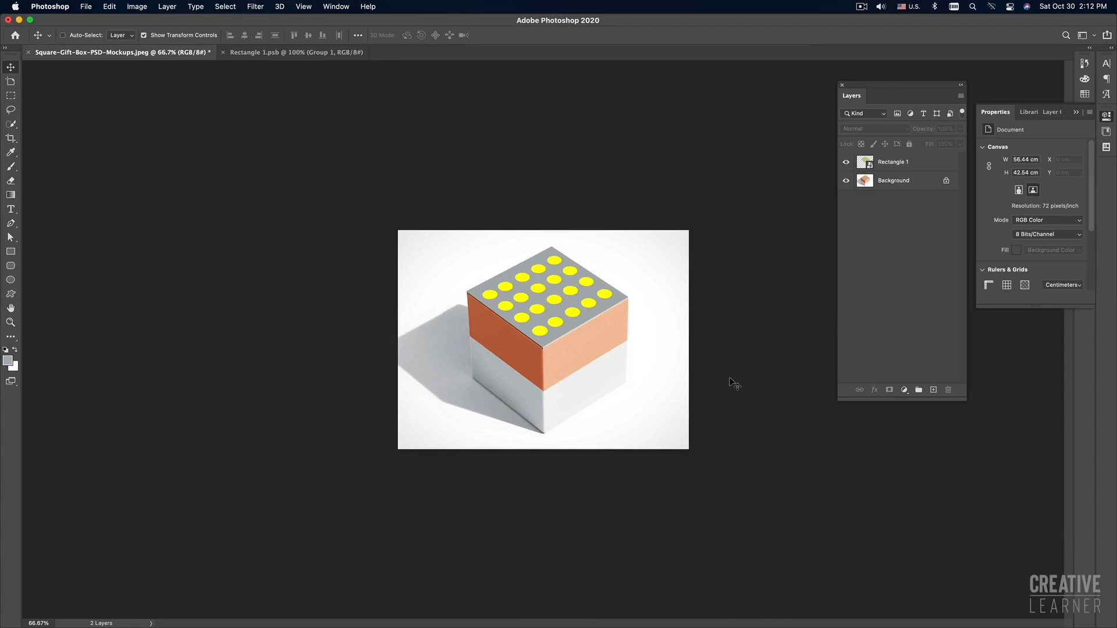
pyautogui.press('super+plus')
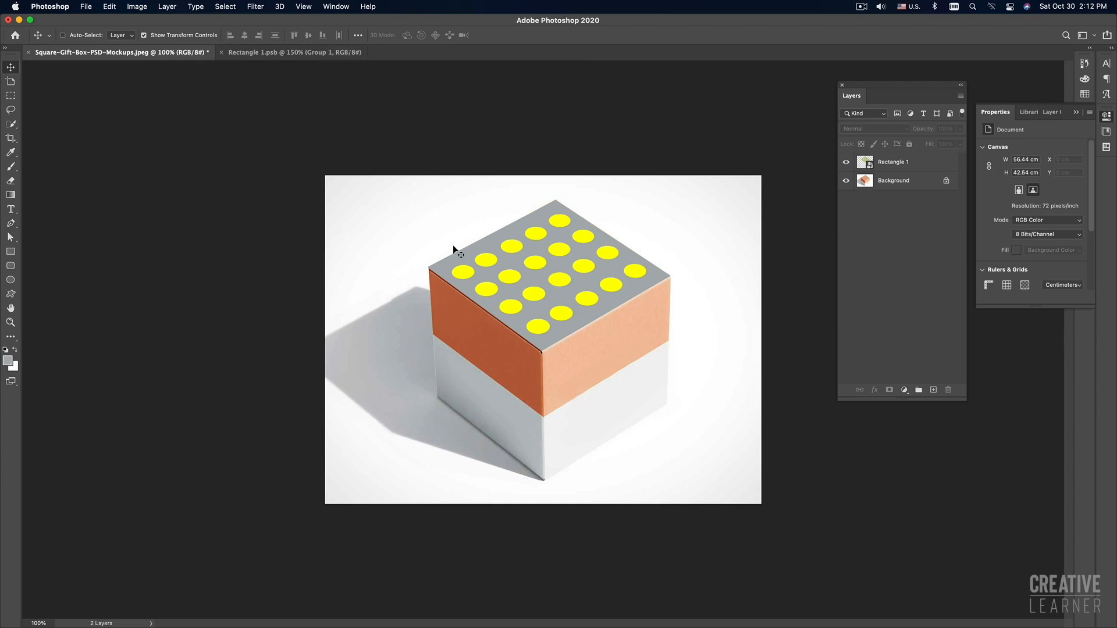
# Step: In Rectangle 1.psb, scale the middle circle of the first row up from its centre to about 6.84 cm
pyautogui.click(295, 52)
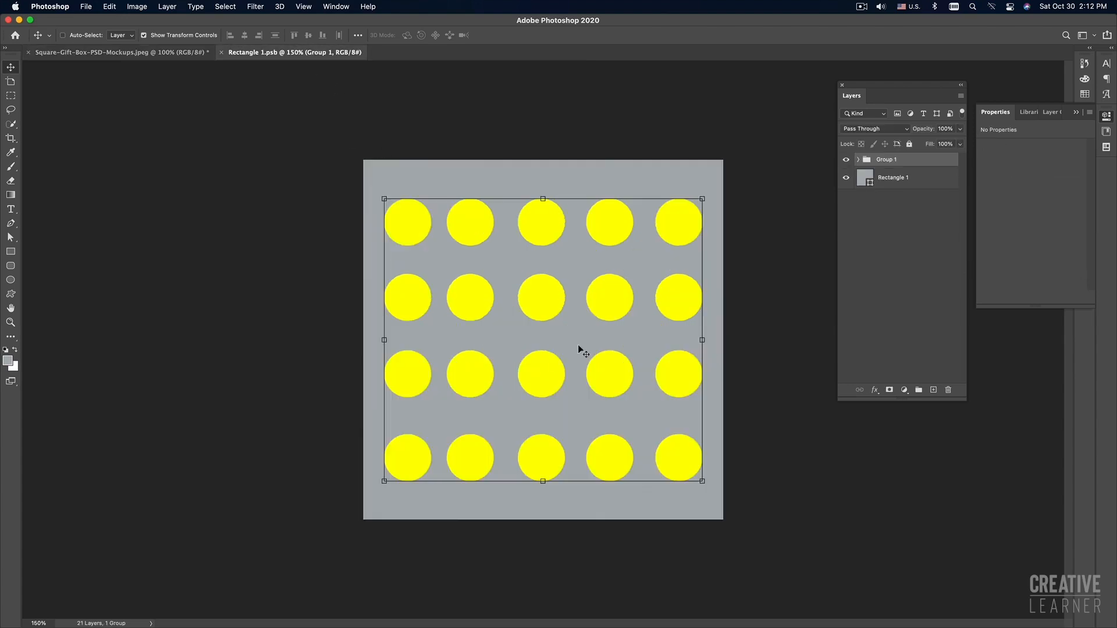
pyautogui.click(767, 337)
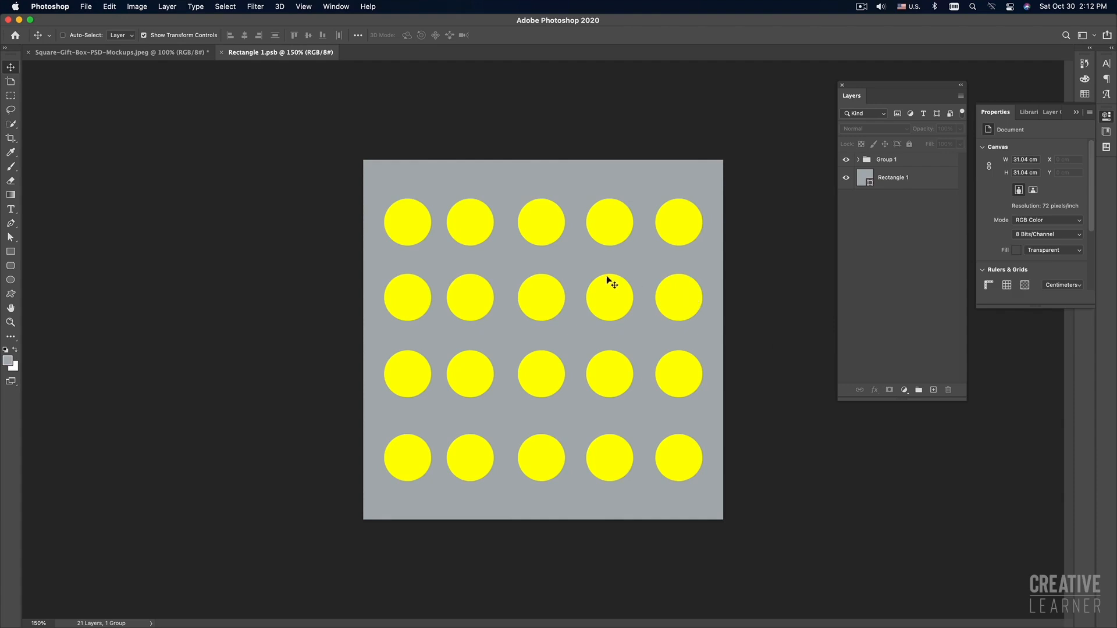
pyautogui.keyDown('super'); pyautogui.click(548, 220); pyautogui.keyUp('super')
pyautogui.press('super+t')
pyautogui.moveTo(569, 196); pyautogui.dragTo(580, 179)
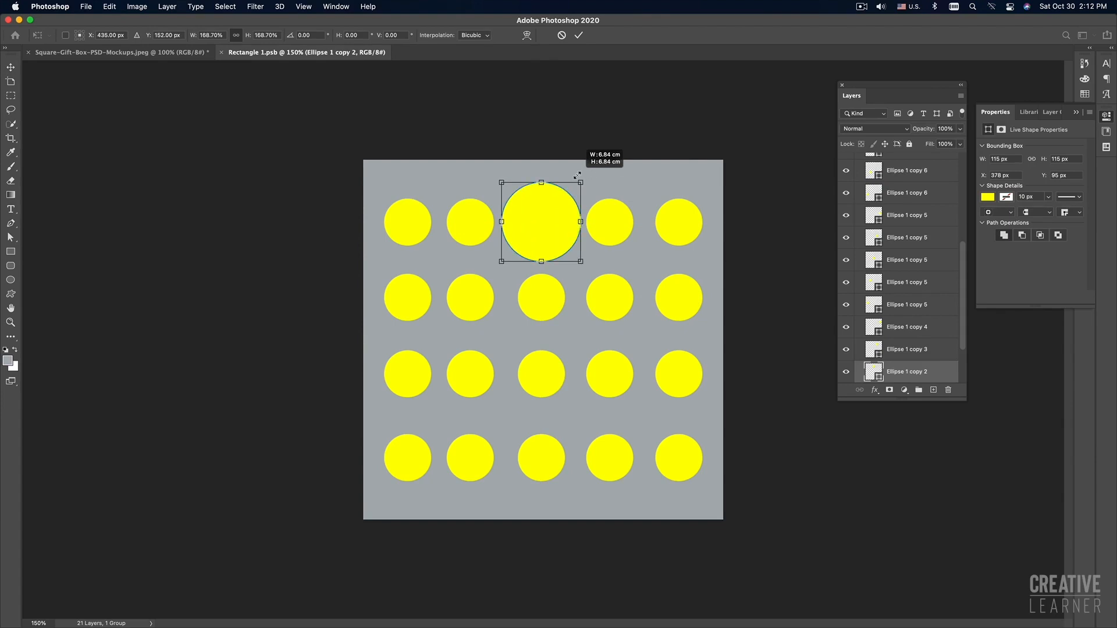
pyautogui.press('Return')
# Step: Scale the middle circle of the third row up from its centre to about 184 px
pyautogui.keyDown('super'); pyautogui.click(541, 375); pyautogui.keyUp('super')
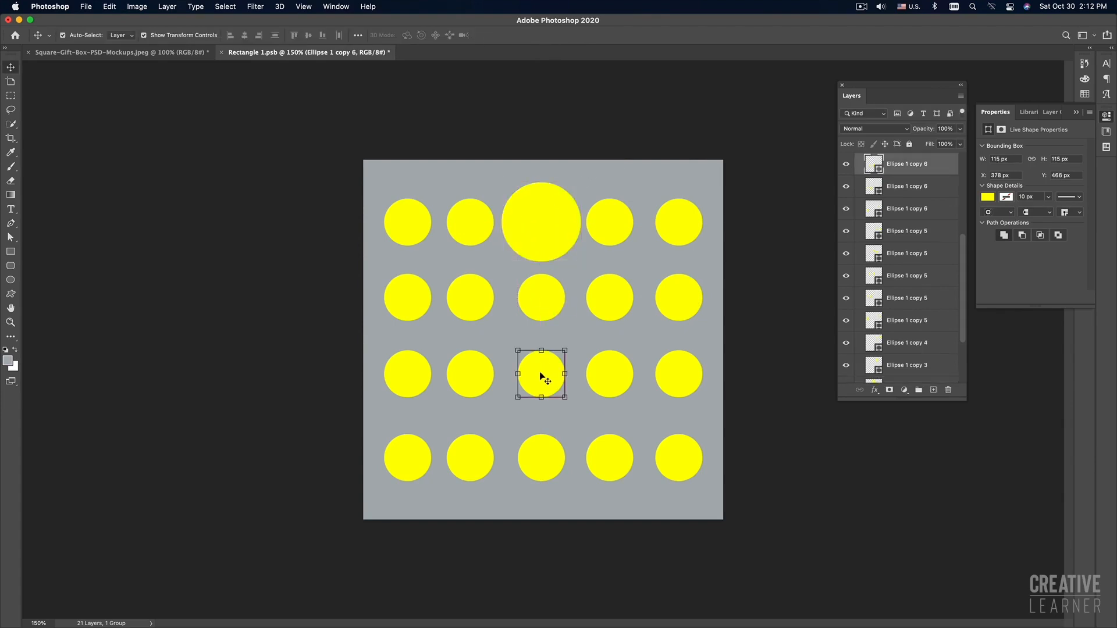
pyautogui.press('super+t')
pyautogui.moveTo(565, 350); pyautogui.dragTo(580, 336)
pyautogui.press('Return')
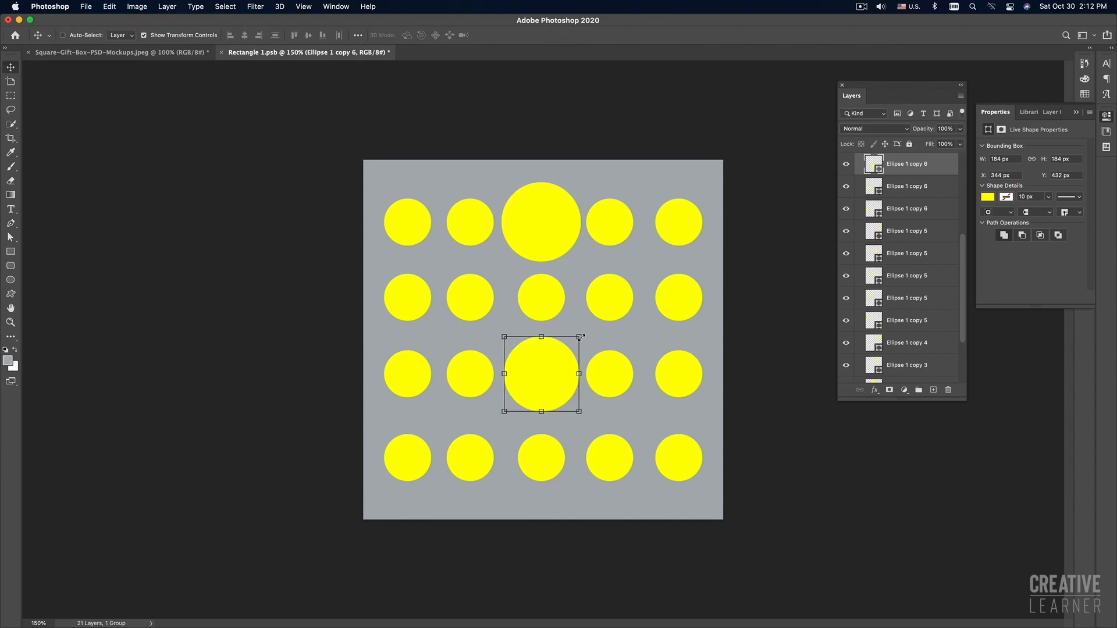
pyautogui.keyDown('super'); pyautogui.click(752, 440); pyautogui.keyUp('super')
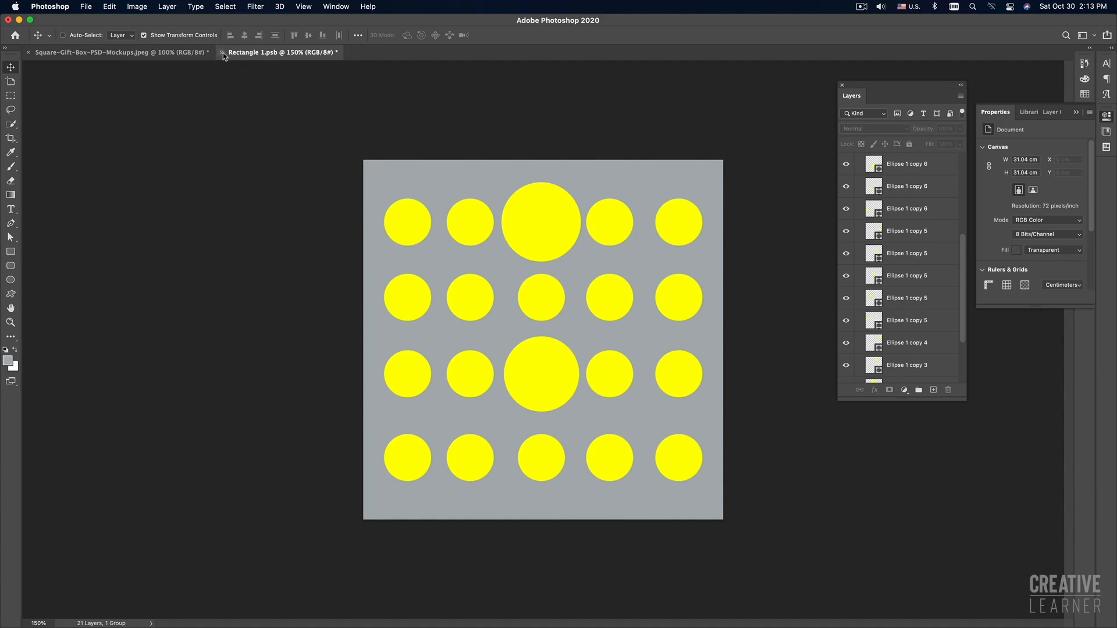
# Step: Save the changed smart object contents and view the two enlarged dots on the gift box
pyautogui.click(86, 7)
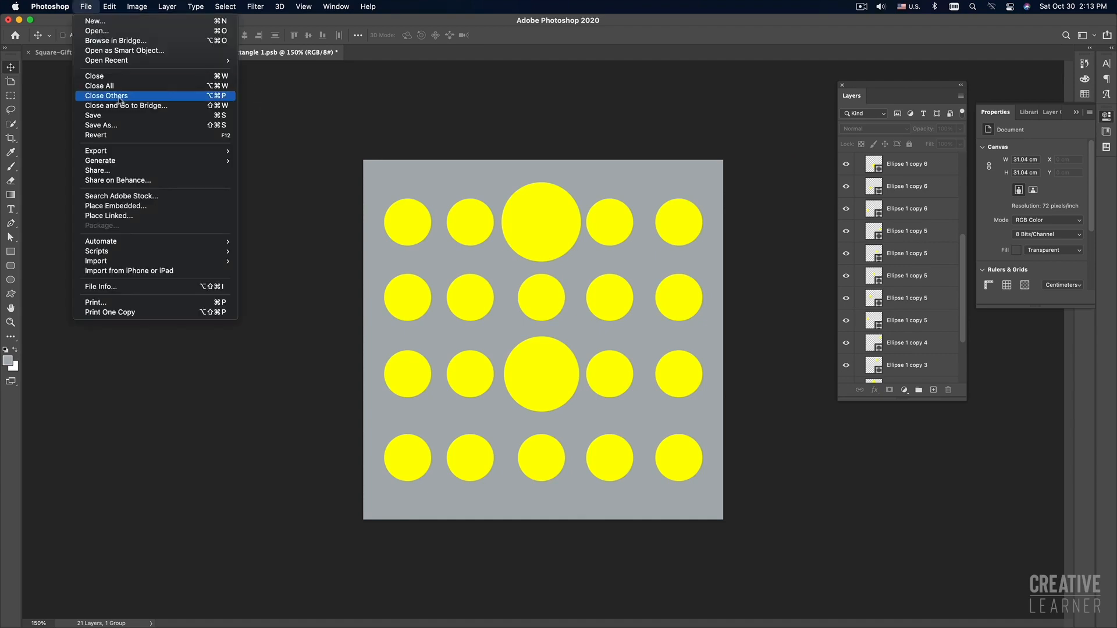
pyautogui.click(108, 113)
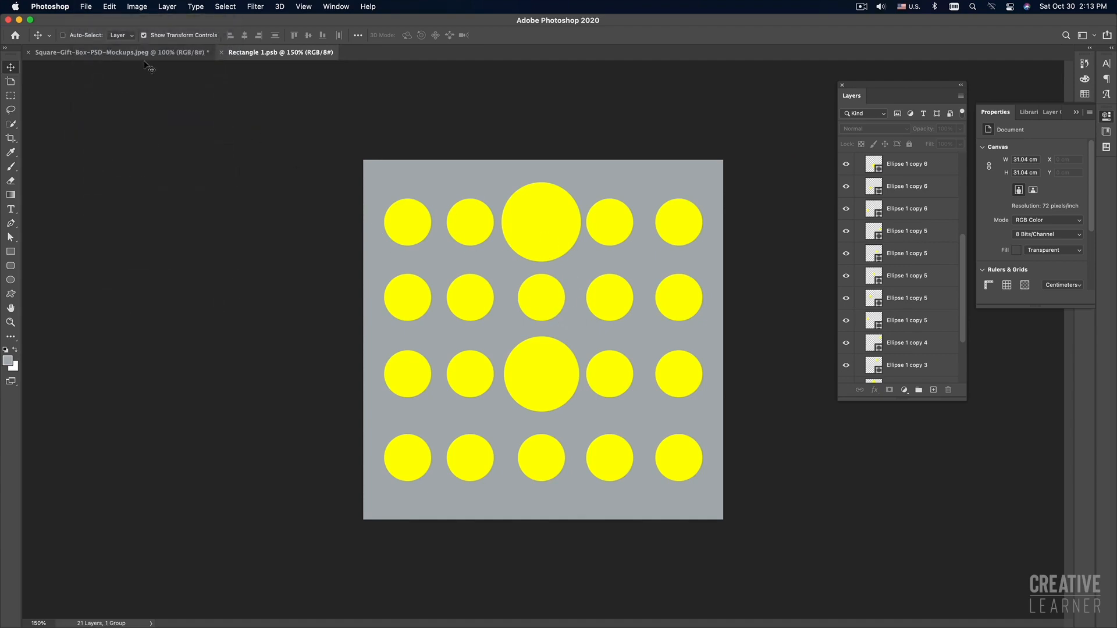
pyautogui.click(174, 53)
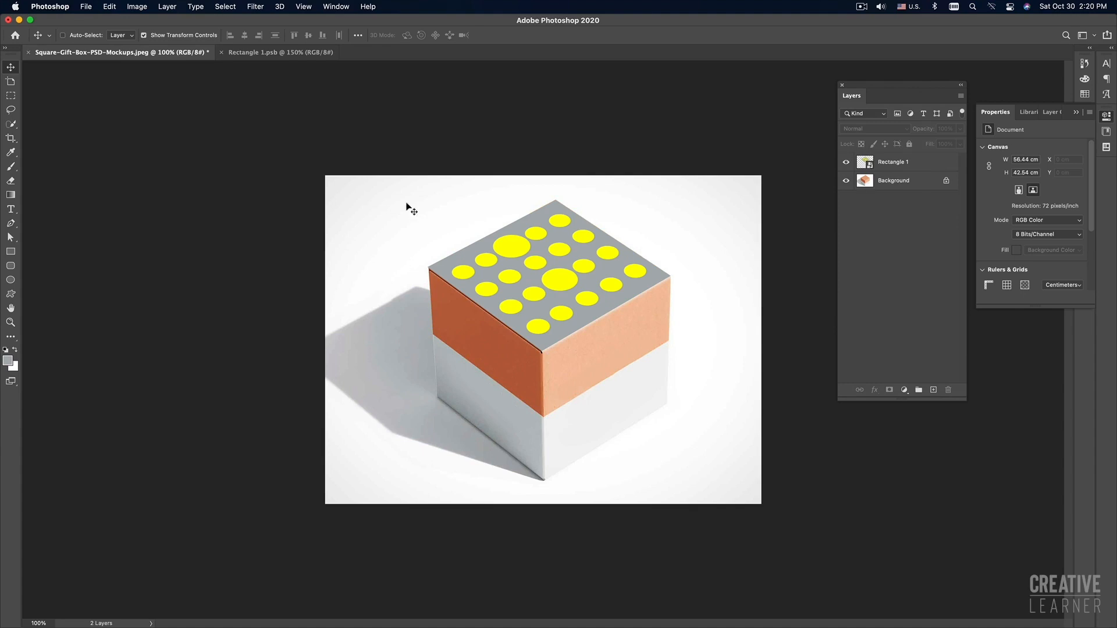
# Step: Return to Rectangle 1.psb, save it once more and recheck the pattern in the gift box document
pyautogui.click(300, 52)
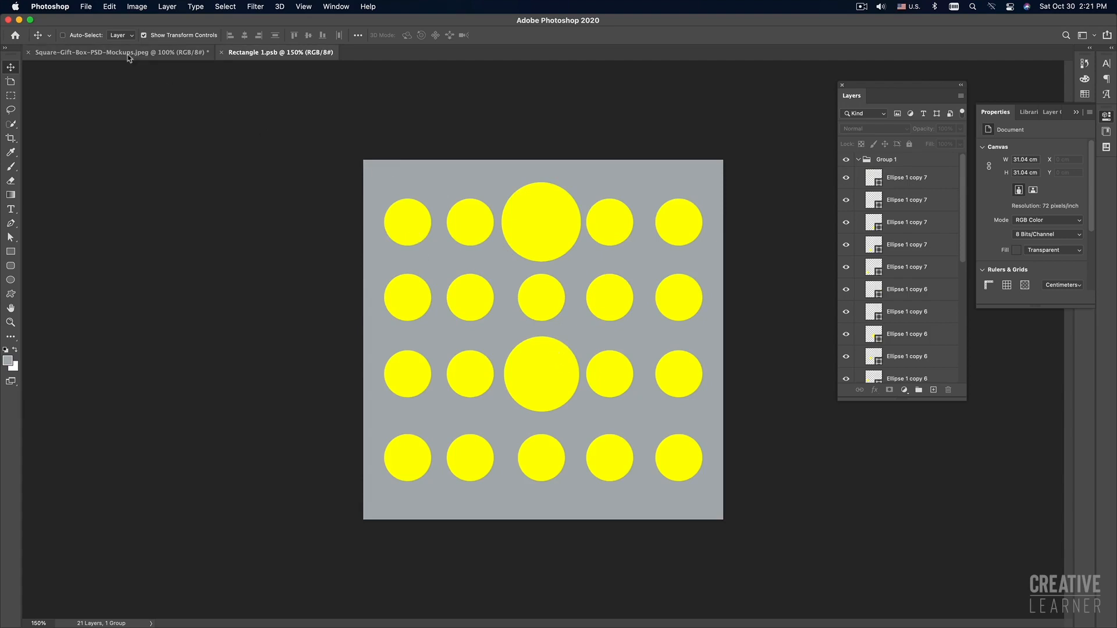
pyautogui.click(86, 6)
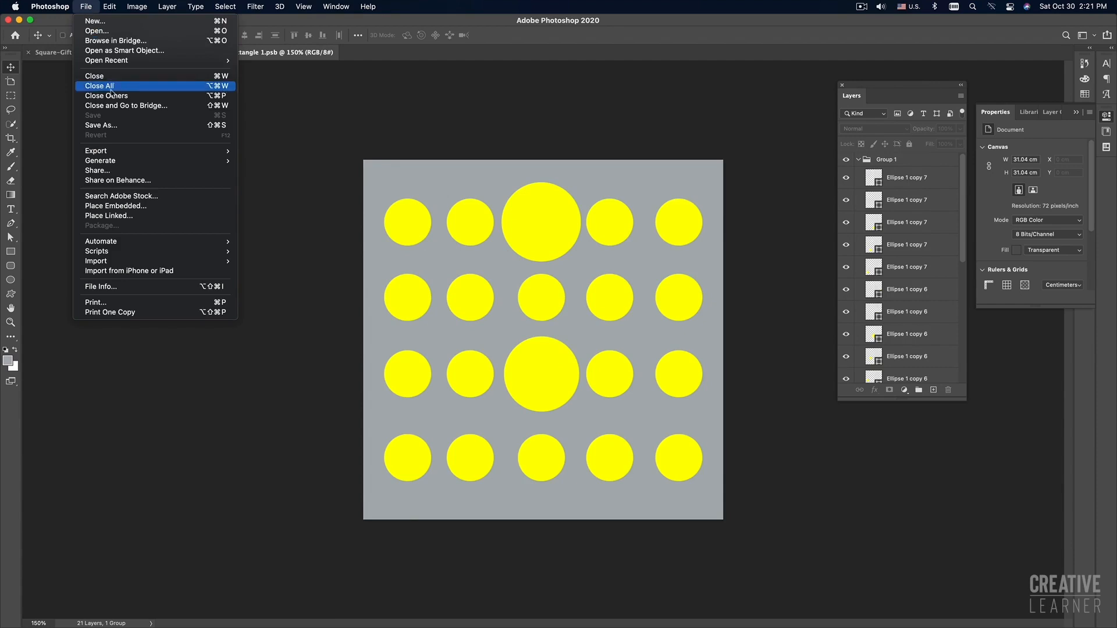
pyautogui.click(546, 3)
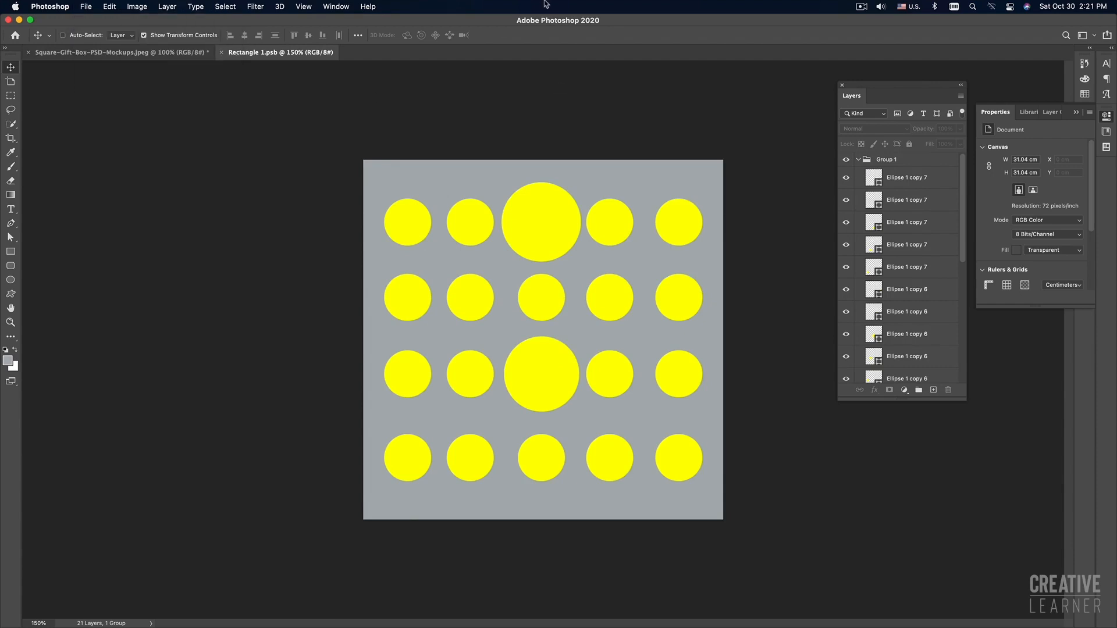
pyautogui.press('super')
pyautogui.press('super+s')
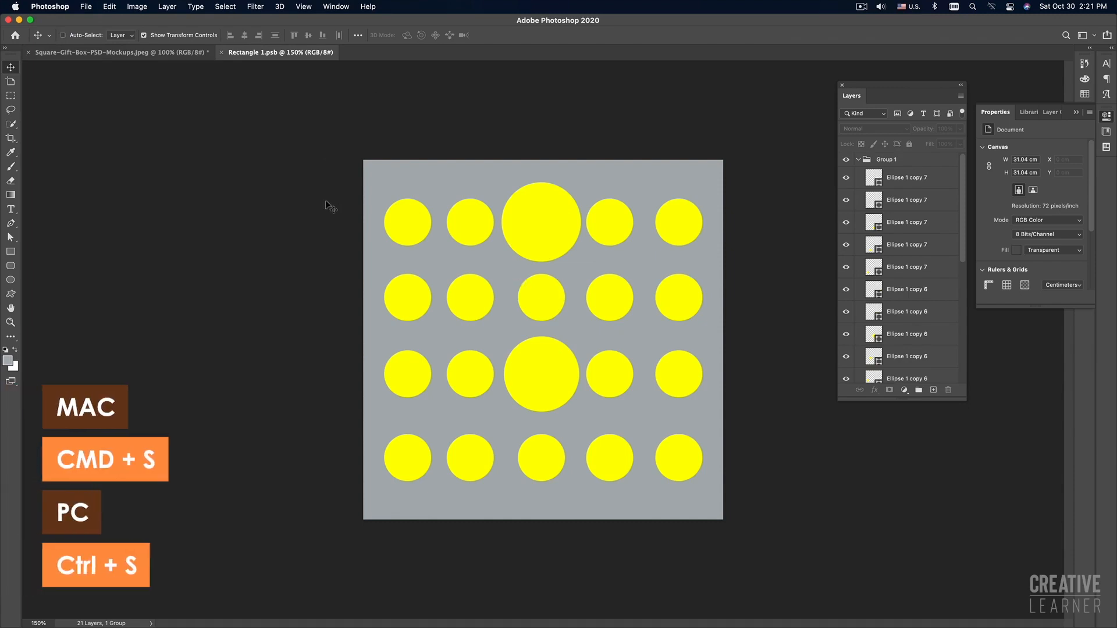
pyautogui.click(173, 52)
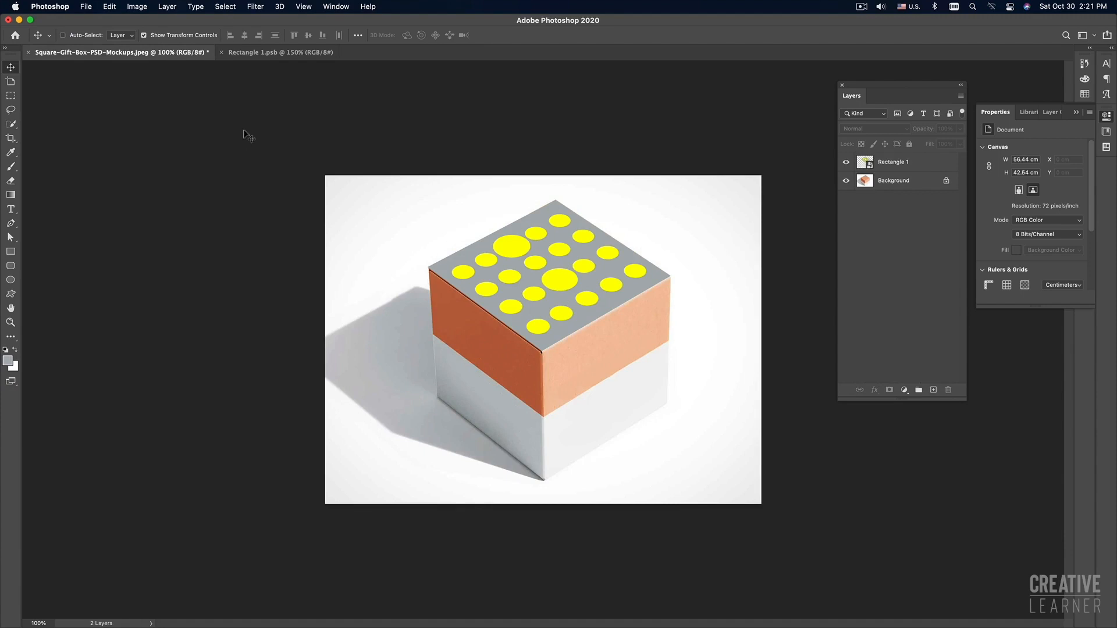
# Step: In Rectangle 1.psb, scale the last circle of the second row up from its centre to about 151 px
pyautogui.click(245, 52)
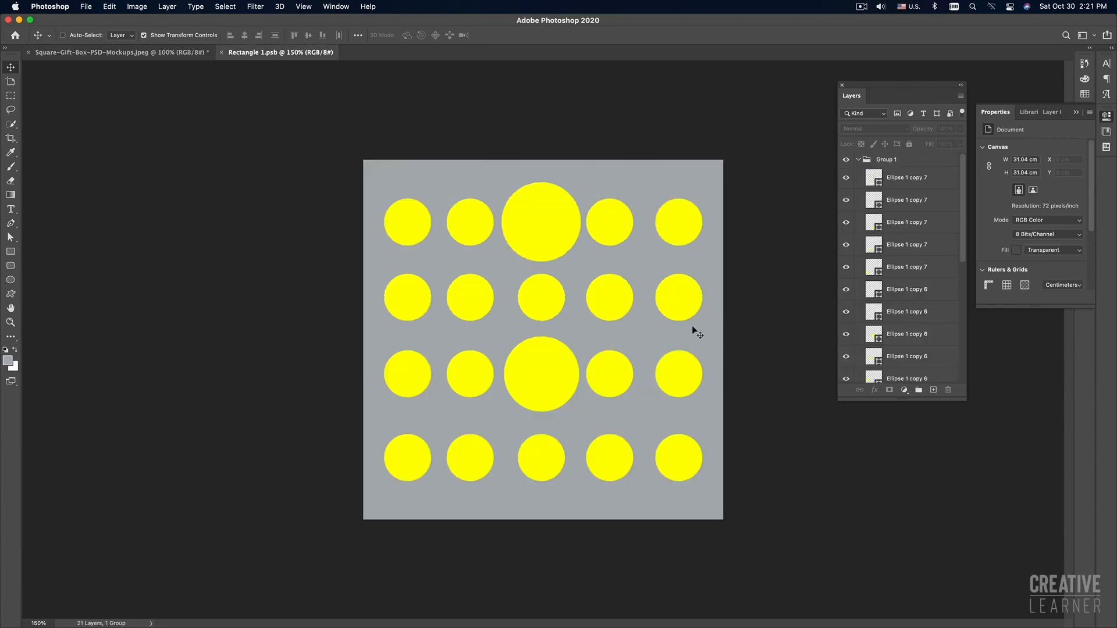
pyautogui.keyDown('super'); pyautogui.click(689, 303); pyautogui.keyUp('super')
pyautogui.press('super+t')
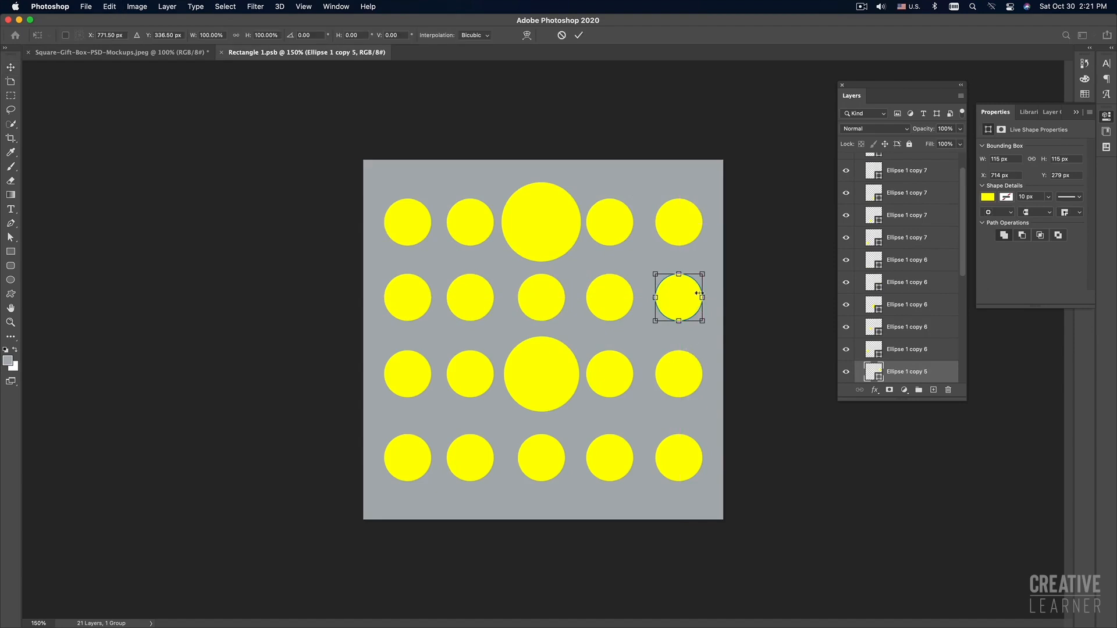
pyautogui.moveTo(703, 274); pyautogui.dragTo(710, 267)
pyautogui.press('Return')
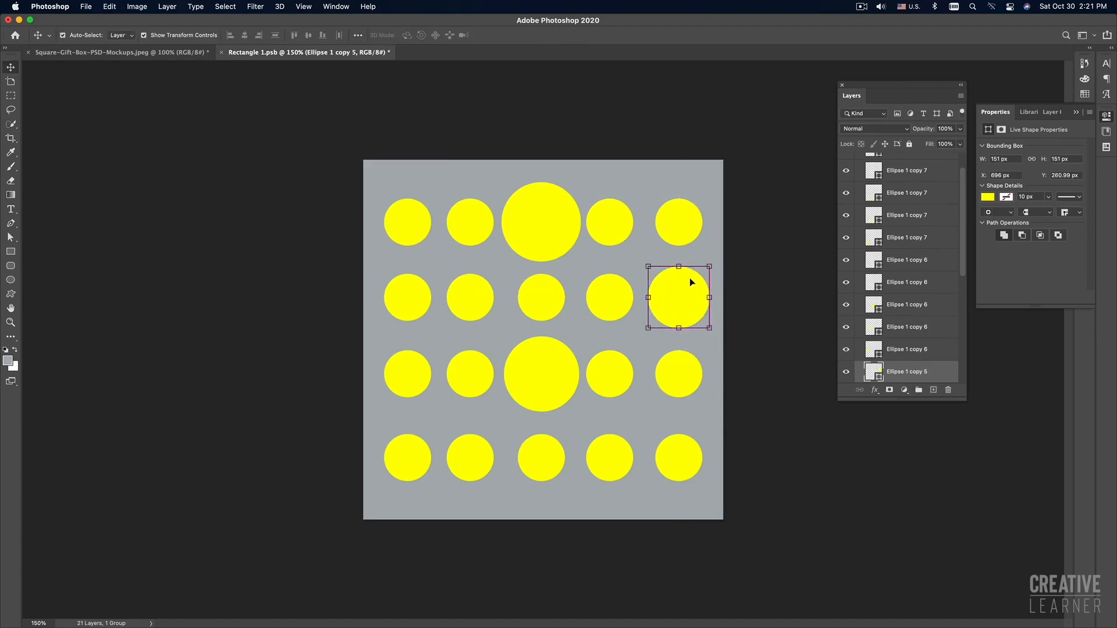
# Step: Save the smart object contents, view the newly enlarged dot on the gift box, and return to Rectangle 1.psb
pyautogui.press('super+s')
pyautogui.click(177, 53)
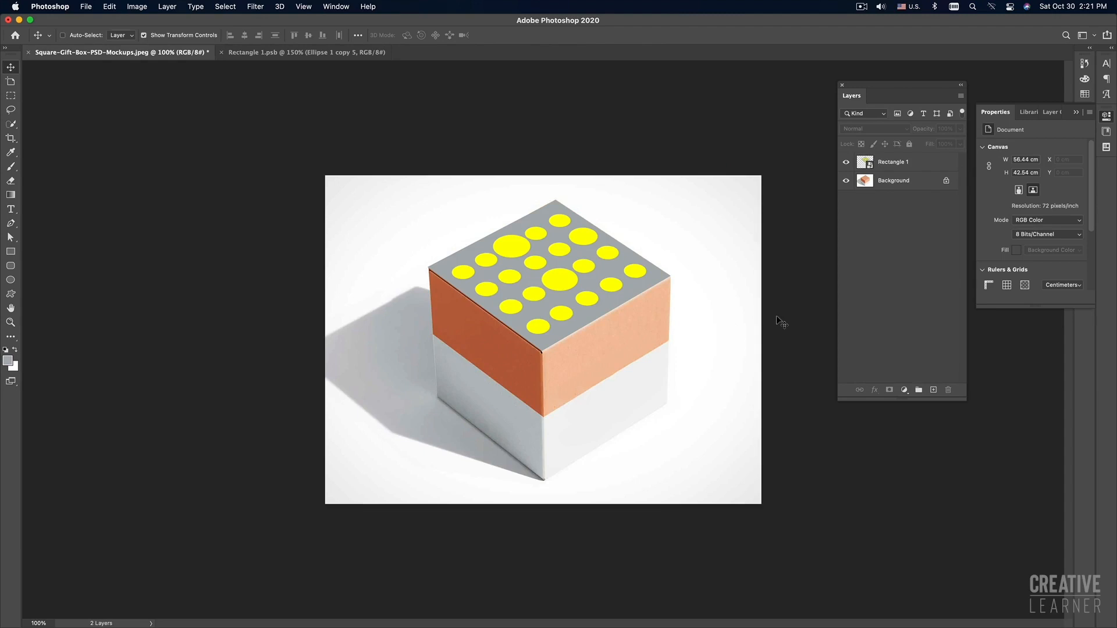
pyautogui.click(317, 53)
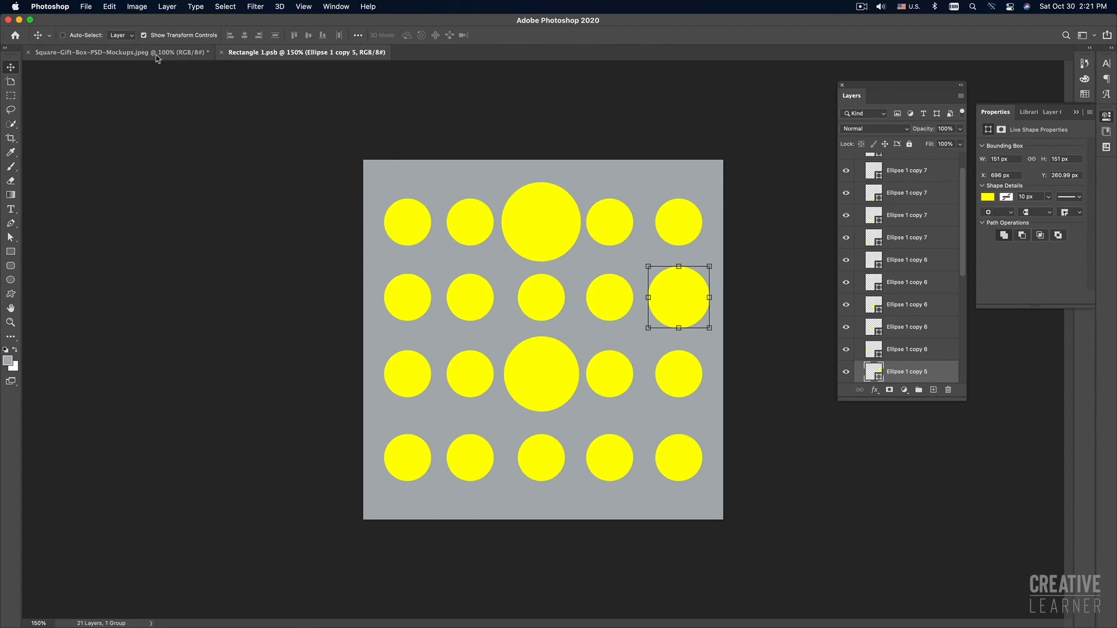
pyautogui.click(174, 52)
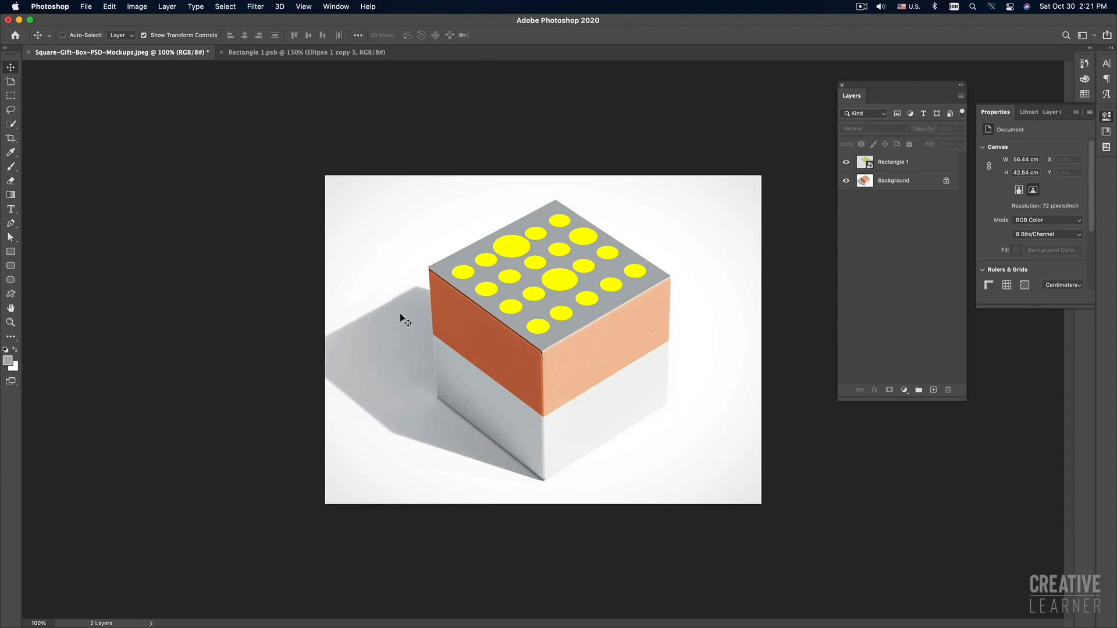
pyautogui.click(262, 53)
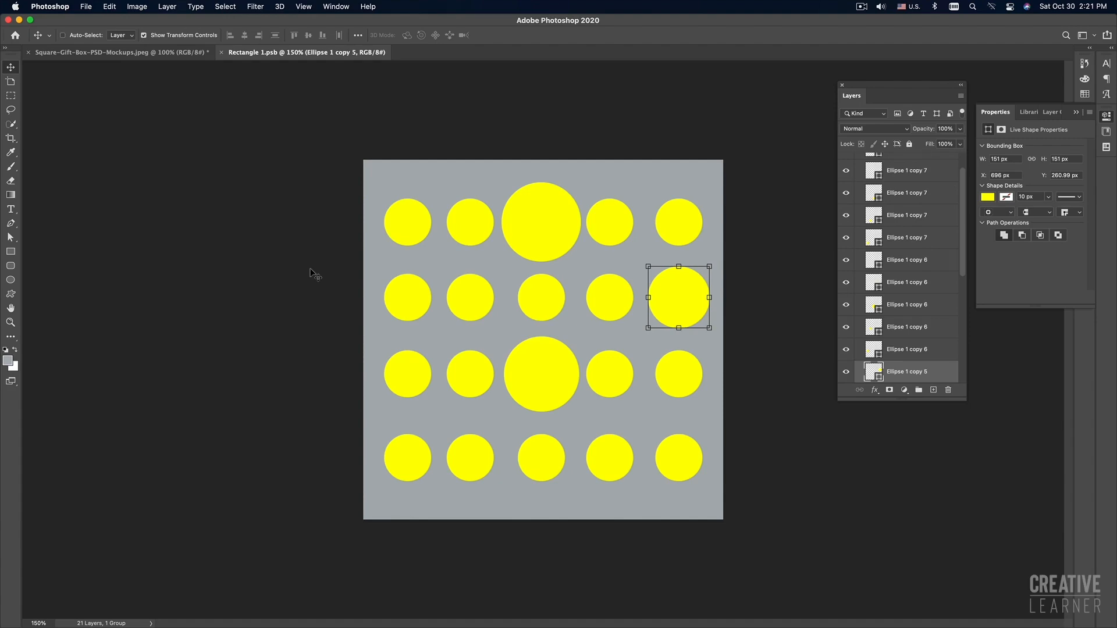
# Step: Switch to Finder to view the reference screenshot of patterned papers, and return to Photoshop
pyautogui.press('super+Tab')
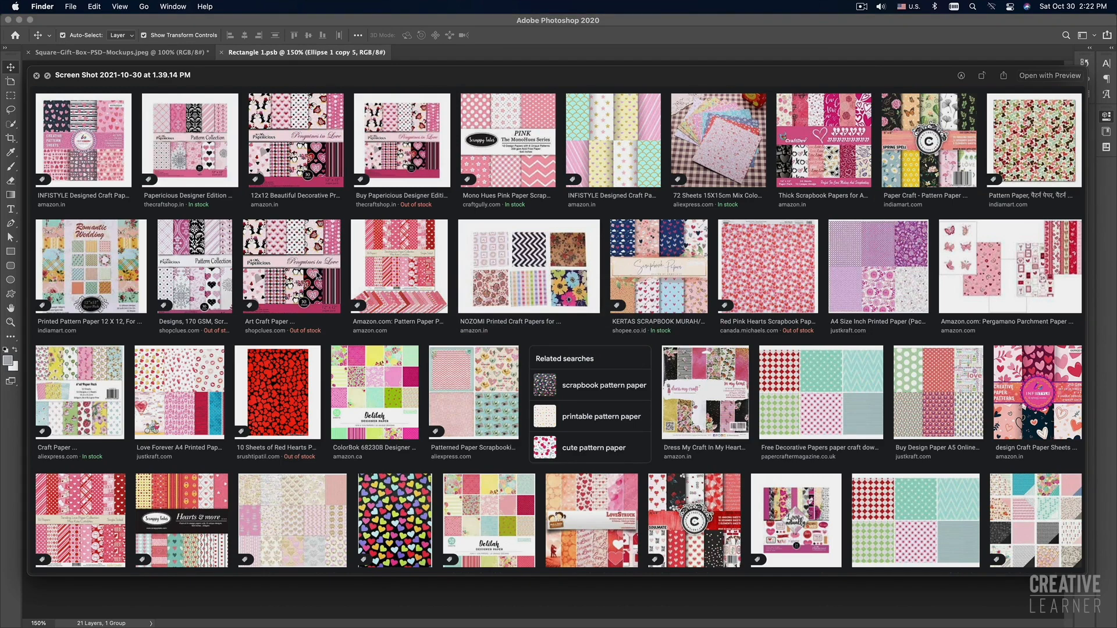
pyautogui.press('super+Tab')
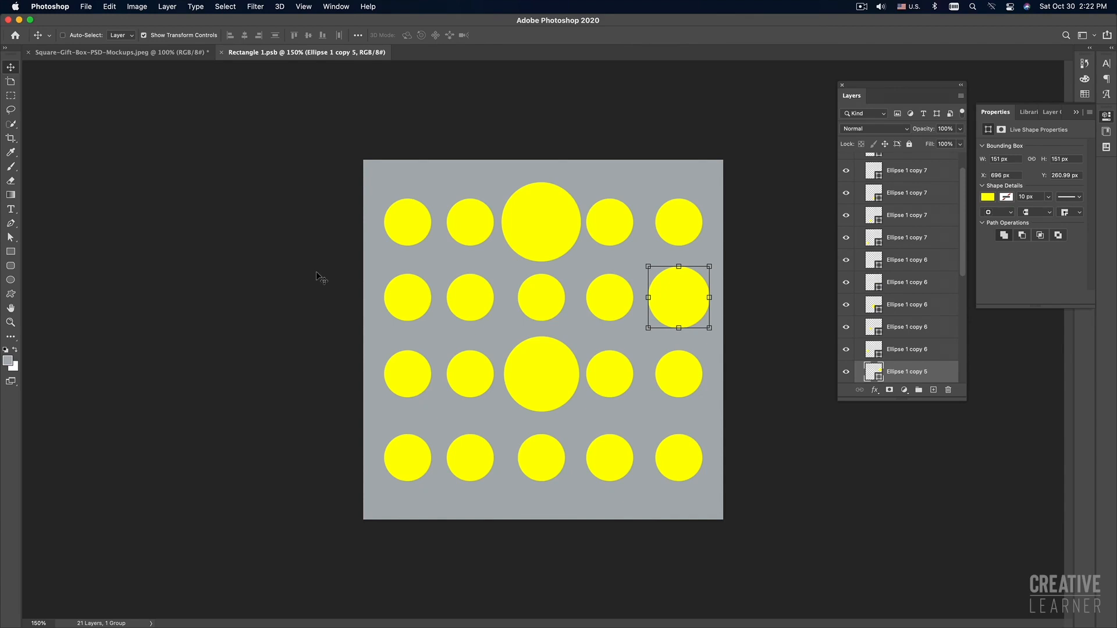
pyautogui.press('super+Tab')
pyautogui.press('super+Tab')
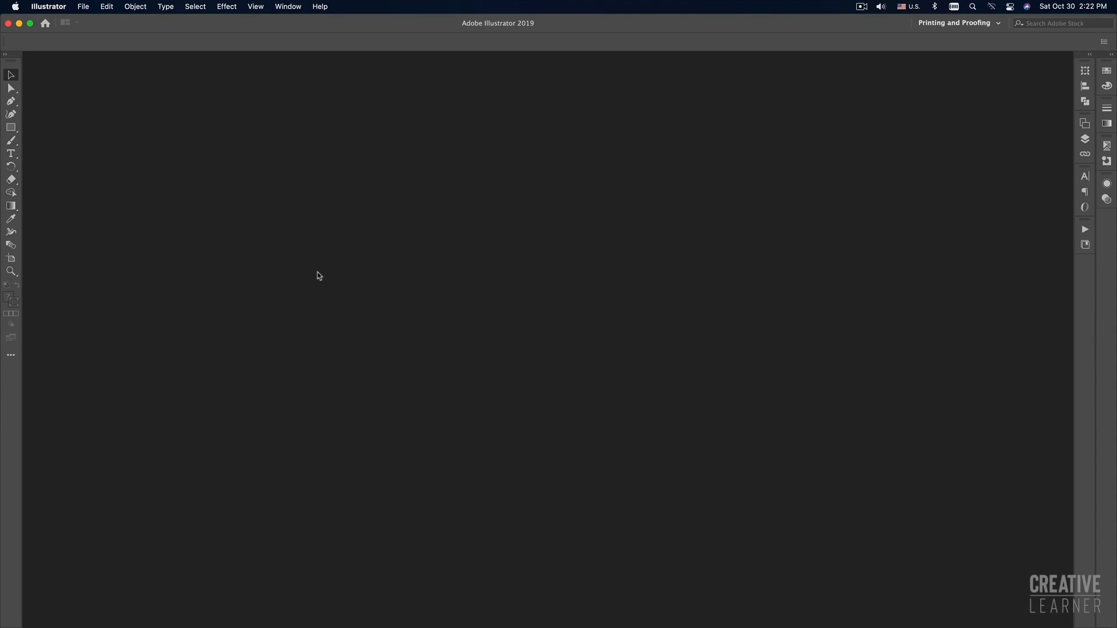
pyautogui.press('super+Tab')
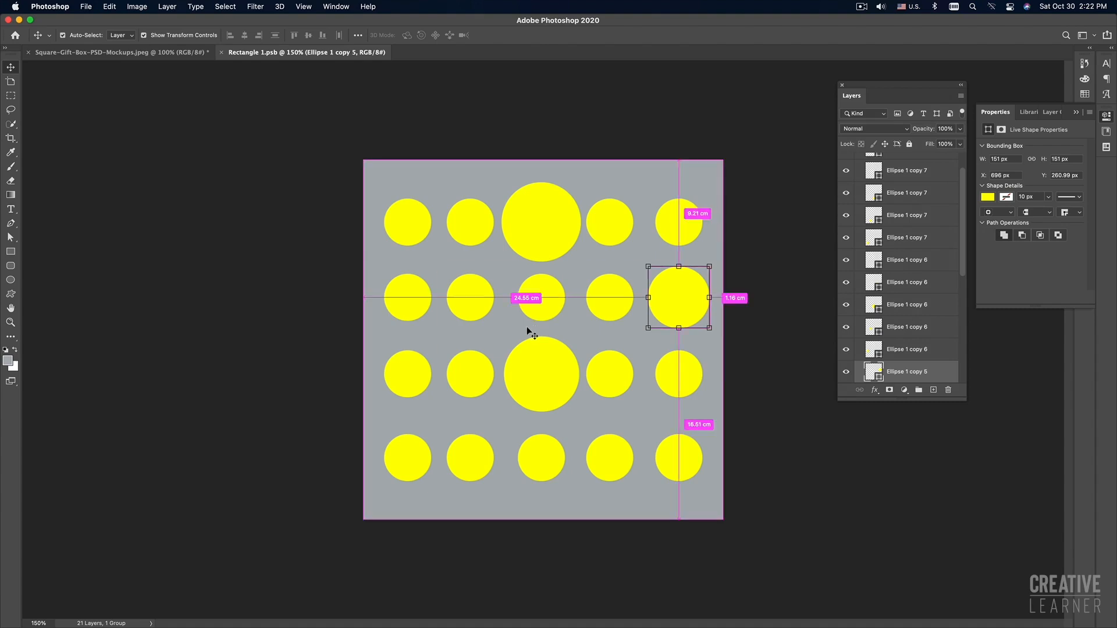
pyautogui.press('super+Tab')
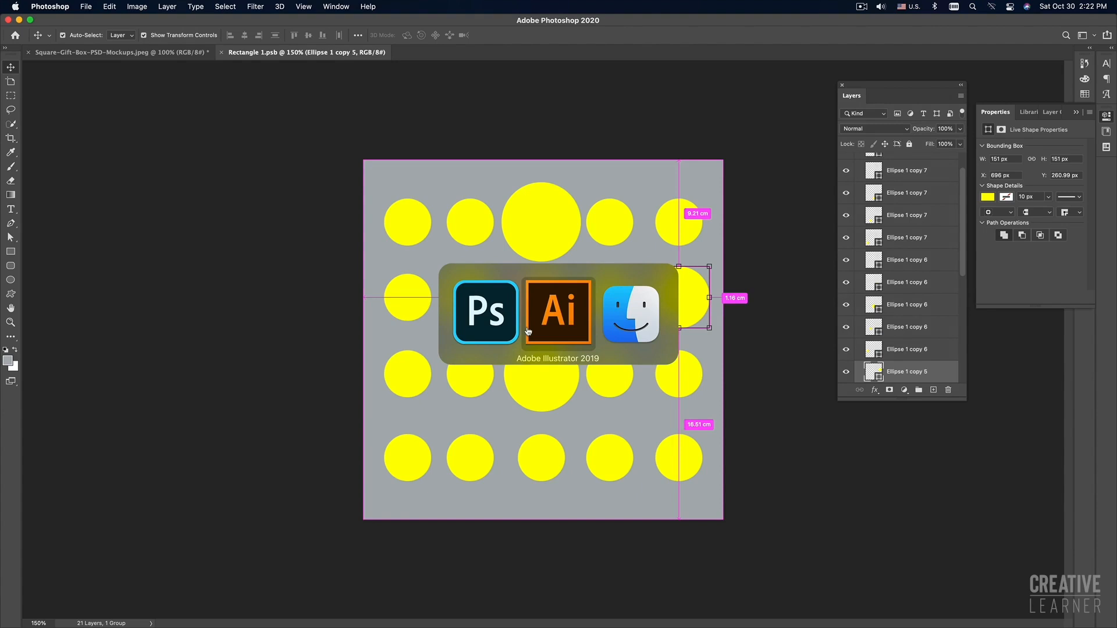
pyautogui.press('super+Tab')
pyautogui.press('super+Tab')
pyautogui.press('super+Tab')
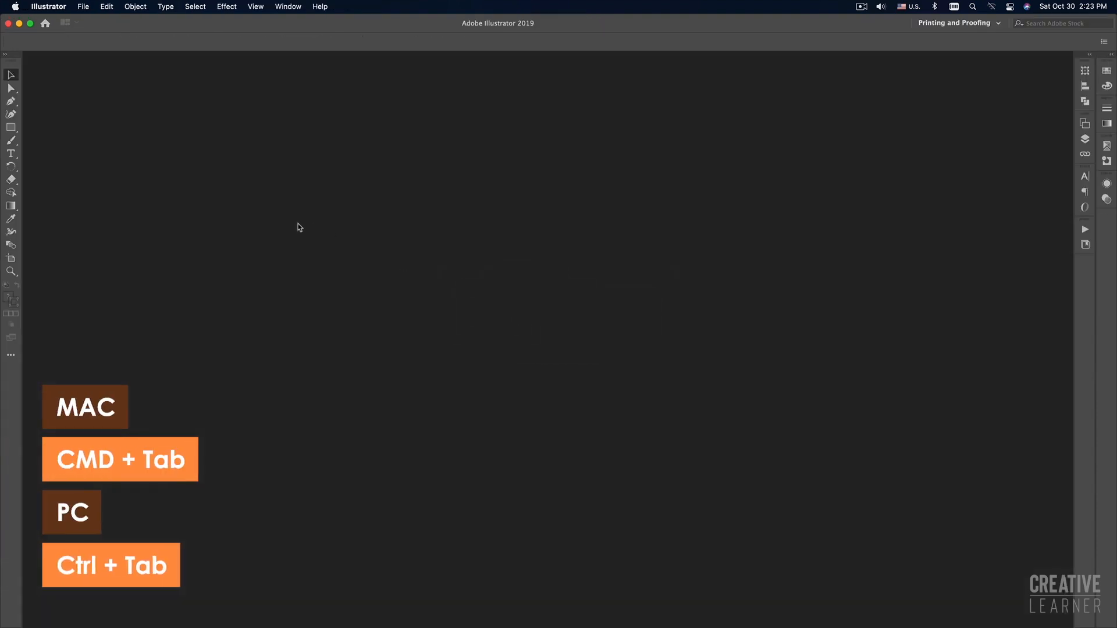
pyautogui.press('super+Tab')
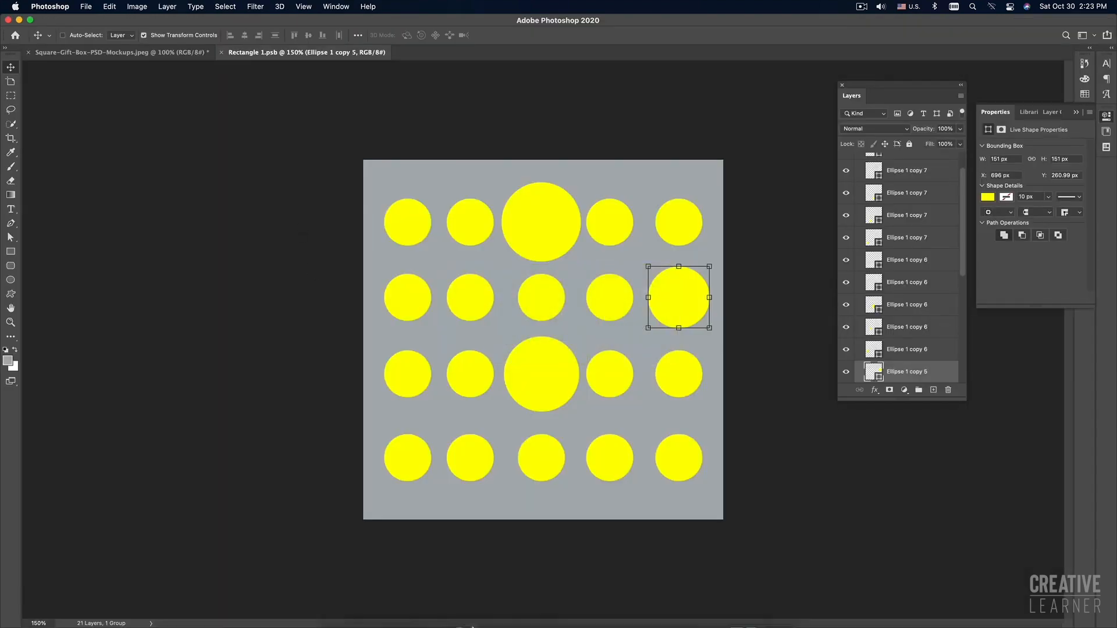
# Step: Switch to Adobe Illustrator and open the settings for a new document
pyautogui.moveTo(514, 625)
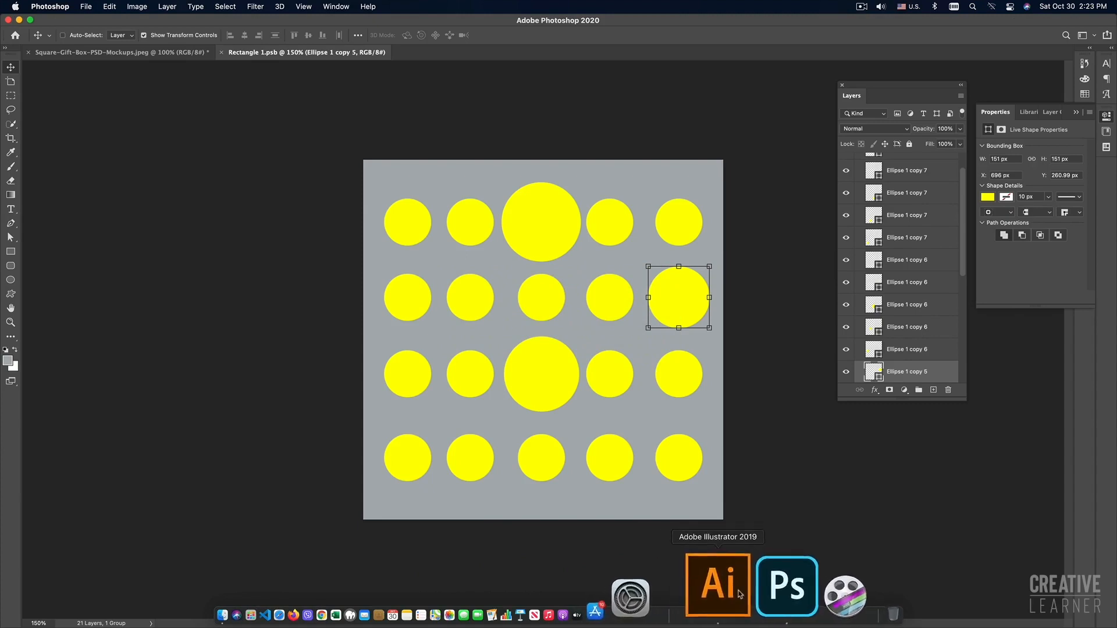
pyautogui.click(713, 585)
pyautogui.press('super+Tab')
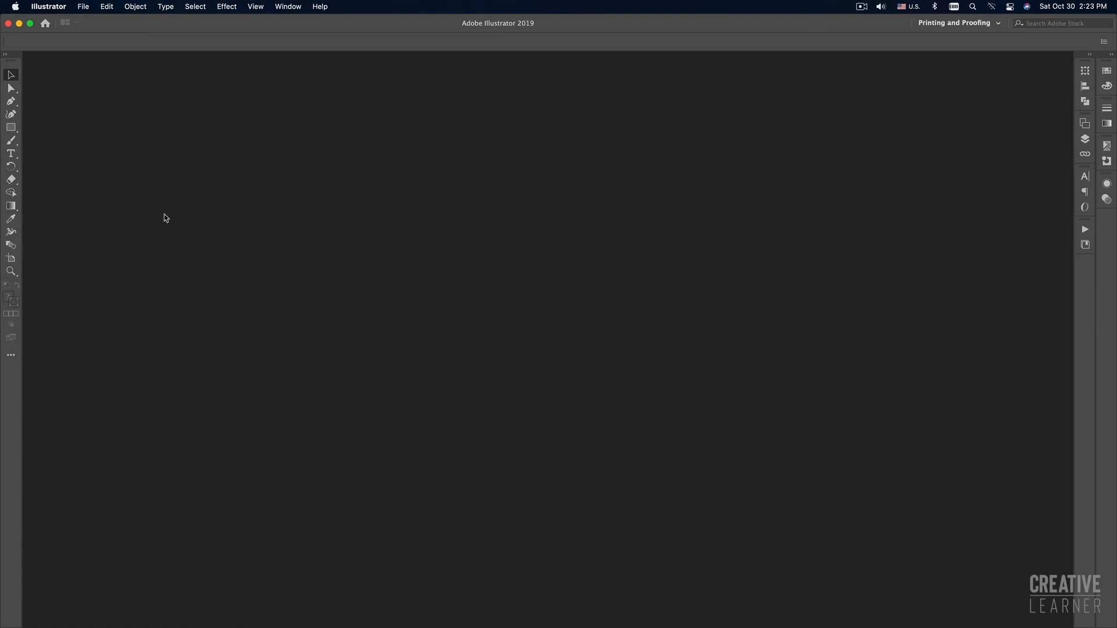
pyautogui.click(84, 7)
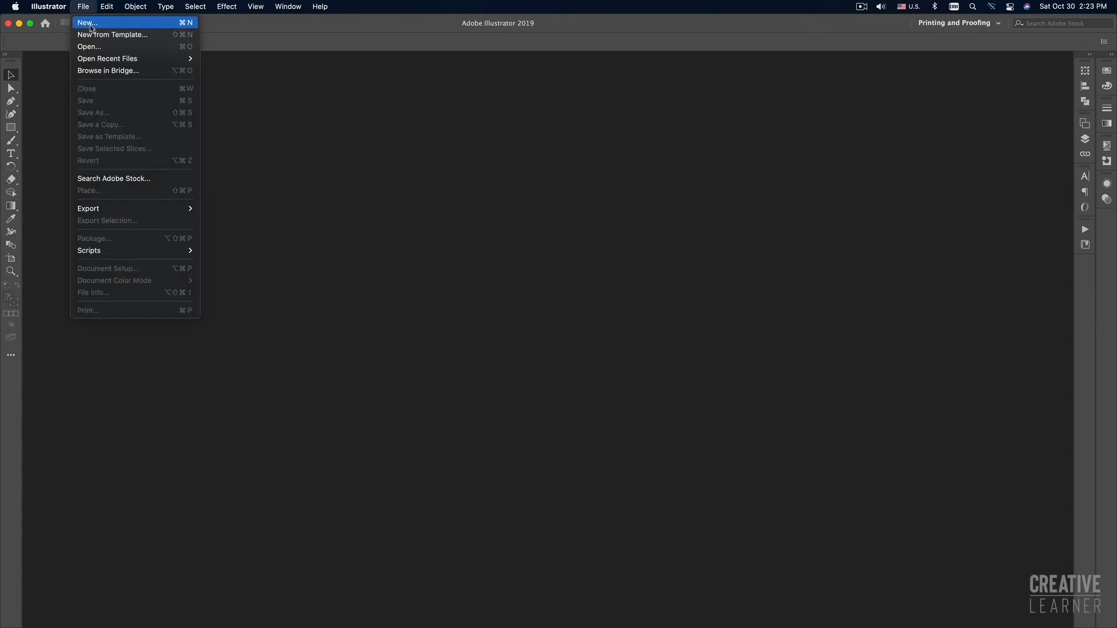
pyautogui.click(91, 25)
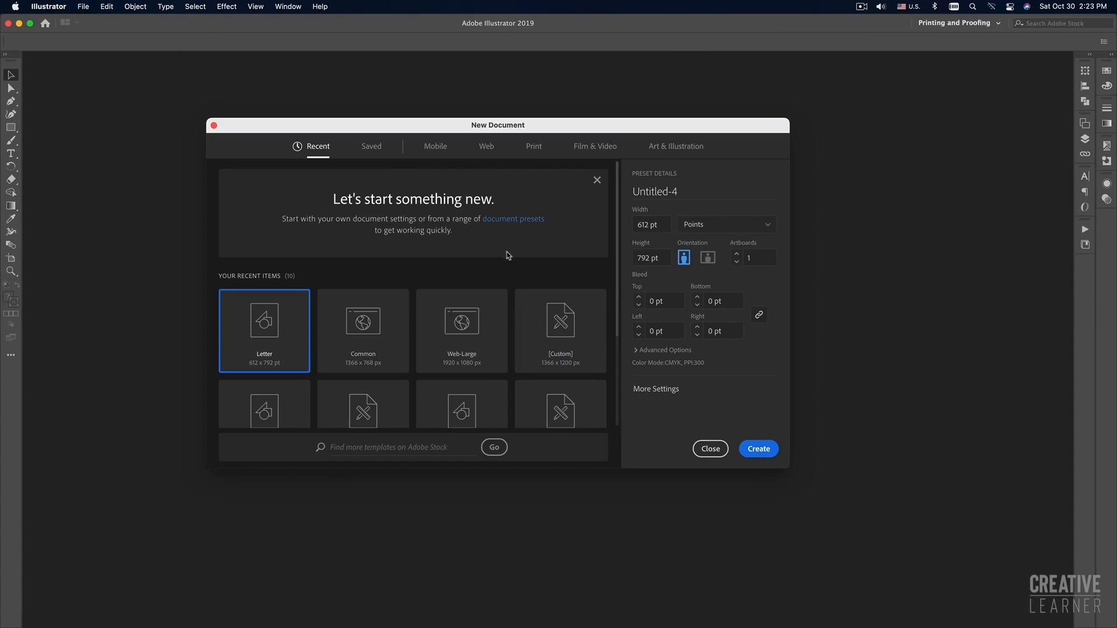
# Step: Switch back to Photoshop, view the box top in the gift box mockup, and return to Rectangle 1.psb
pyautogui.press('super+Tab')
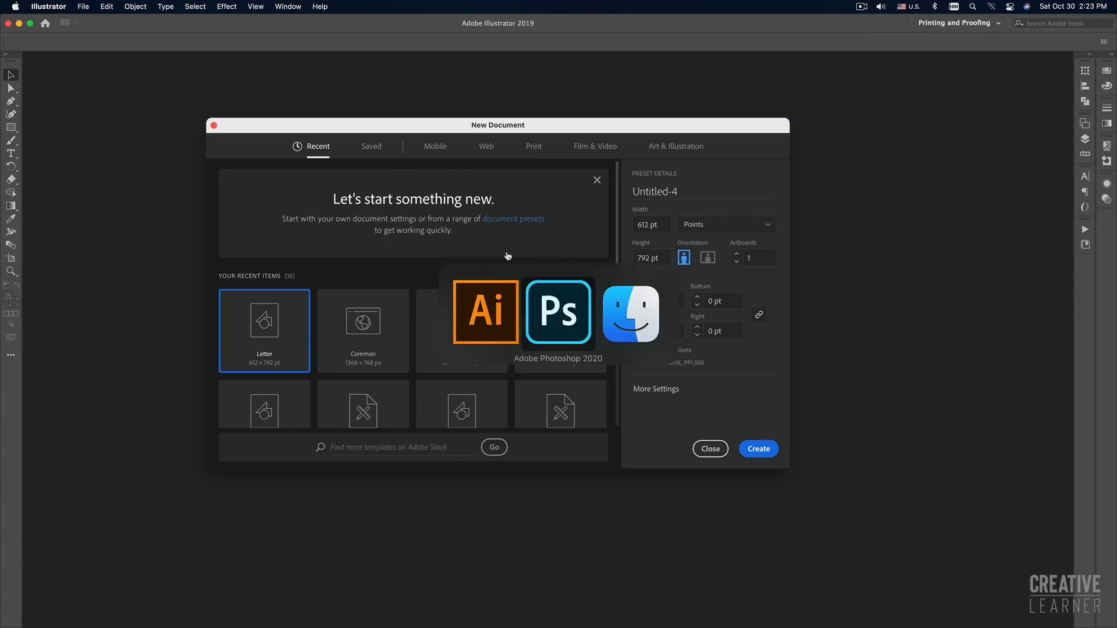
pyautogui.press('super+Tab')
pyautogui.press('shift+super+Tab')
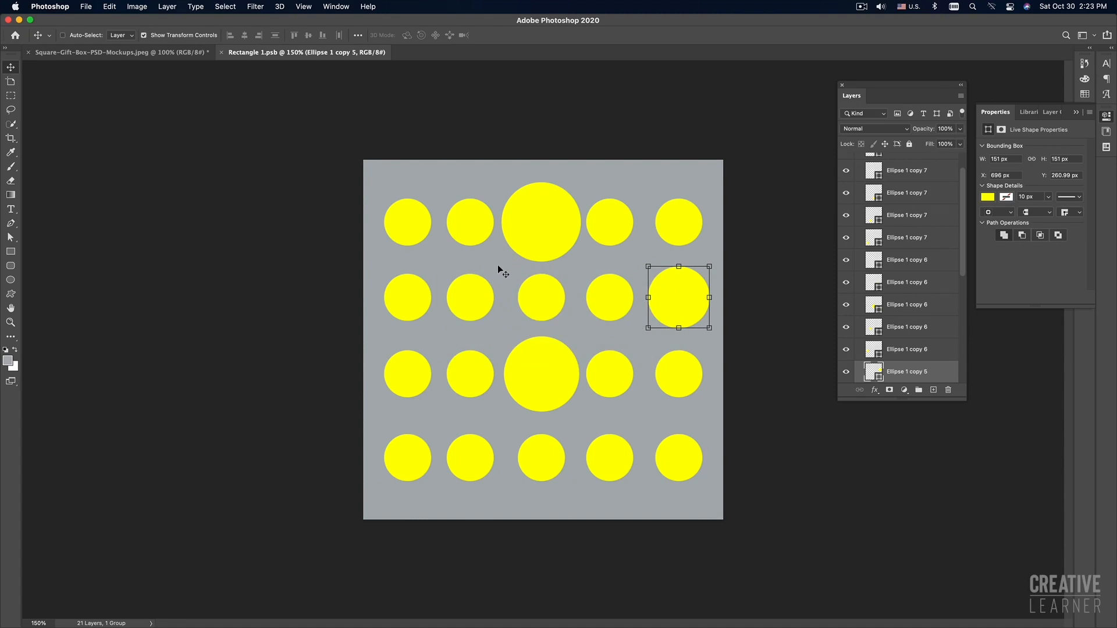
pyautogui.click(177, 52)
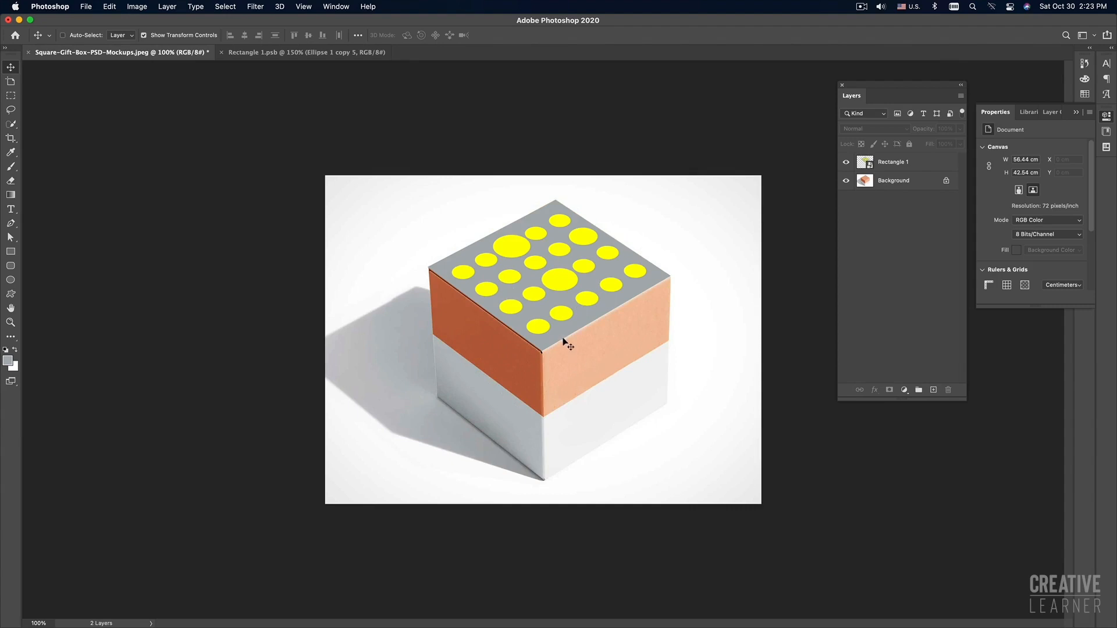
pyautogui.click(314, 52)
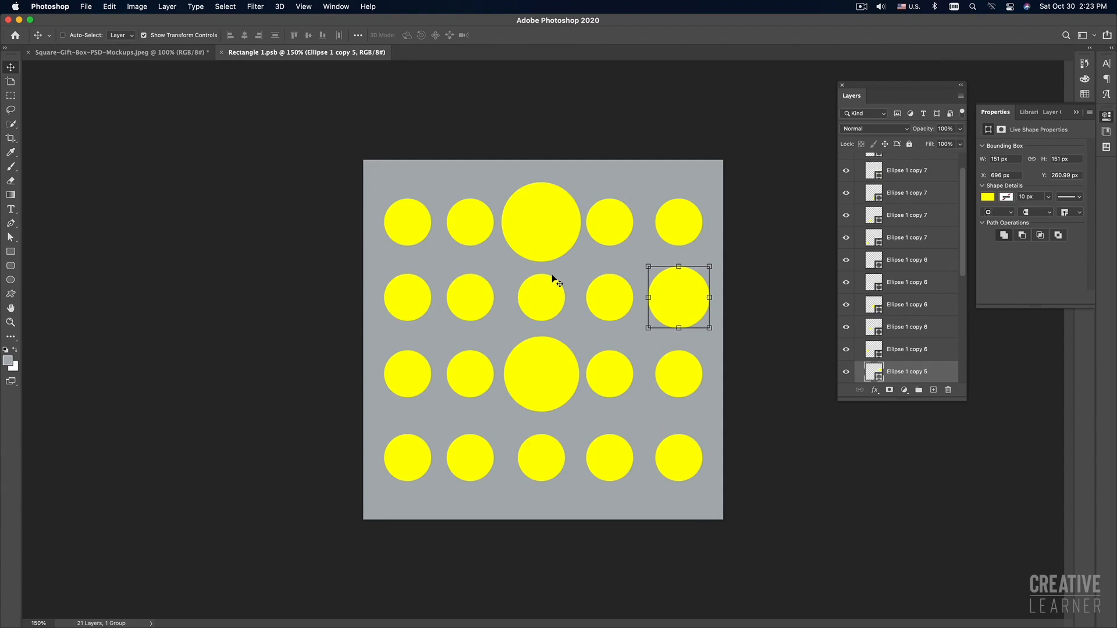
# Step: Delete all the yellow ellipse layers and the emptied Group 1, keeping only the grey Rectangle 1 layer
pyautogui.scroll(2, 957, 220)
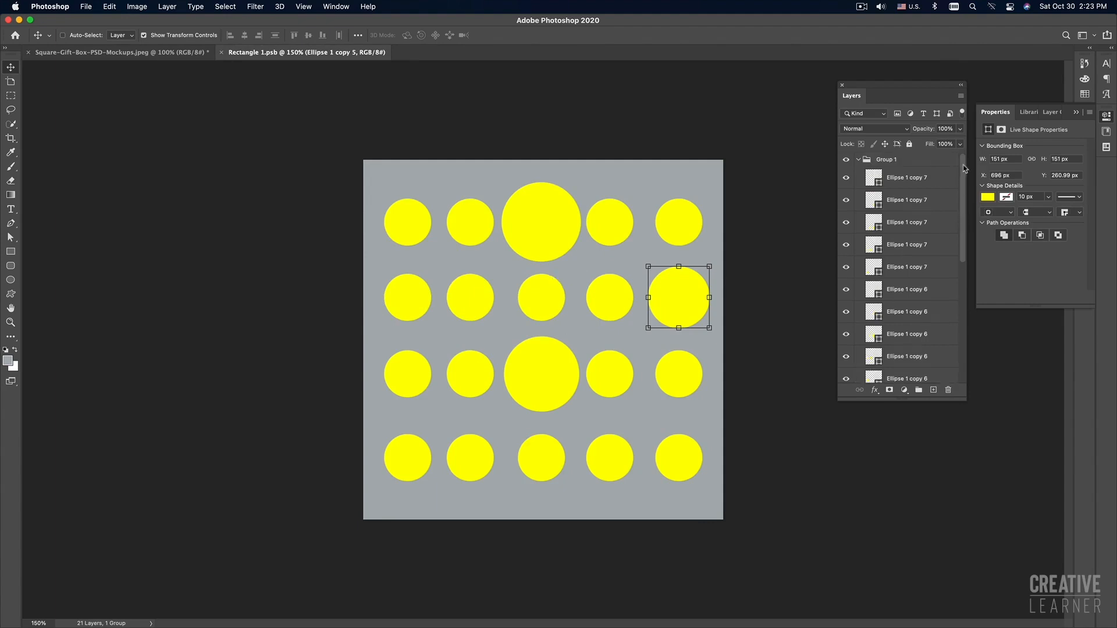
pyautogui.click(902, 180)
pyautogui.scroll(-5, 923, 343)
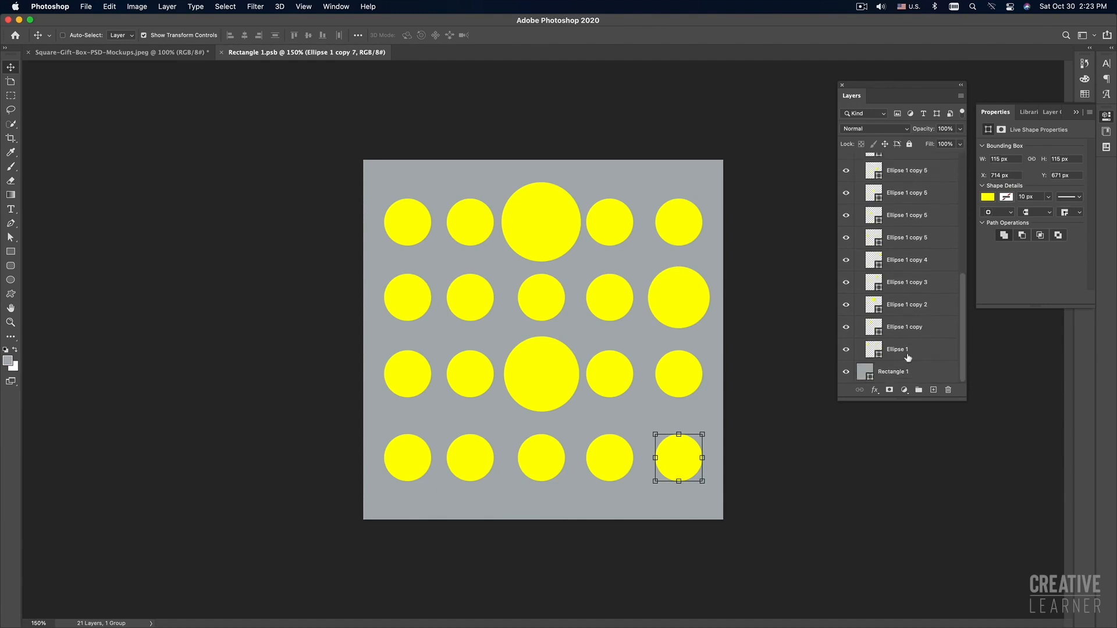
pyautogui.keyDown('shift'); pyautogui.click(908, 354); pyautogui.keyUp('shift')
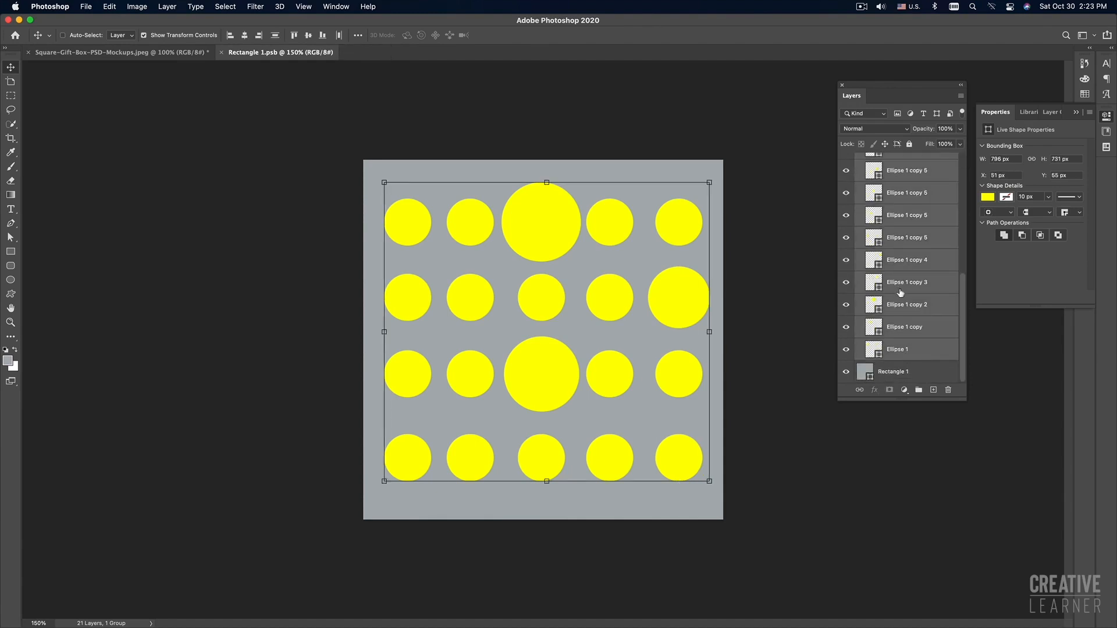
pyautogui.scroll(3, 906, 288)
pyautogui.click(902, 179)
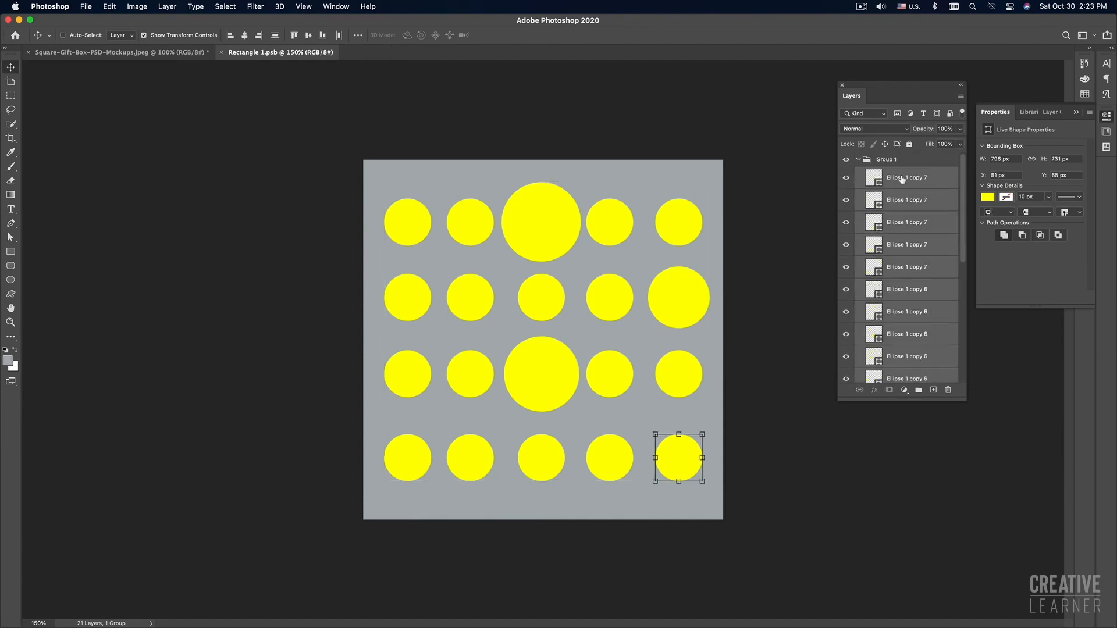
pyautogui.scroll(-5, 914, 248)
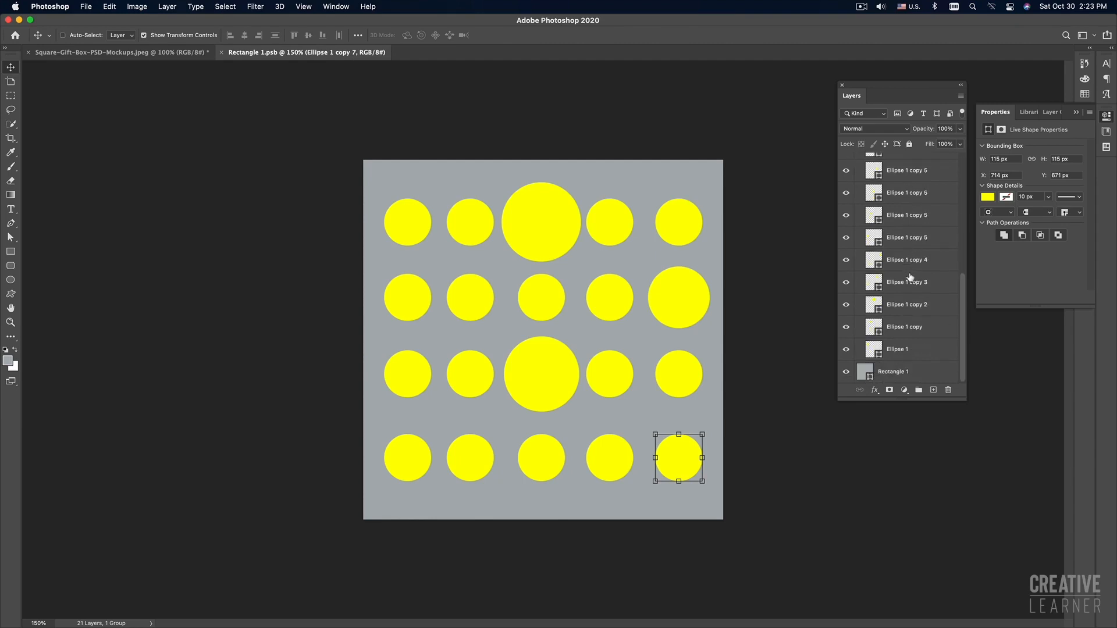
pyautogui.keyDown('shift'); pyautogui.click(905, 349); pyautogui.keyUp('shift')
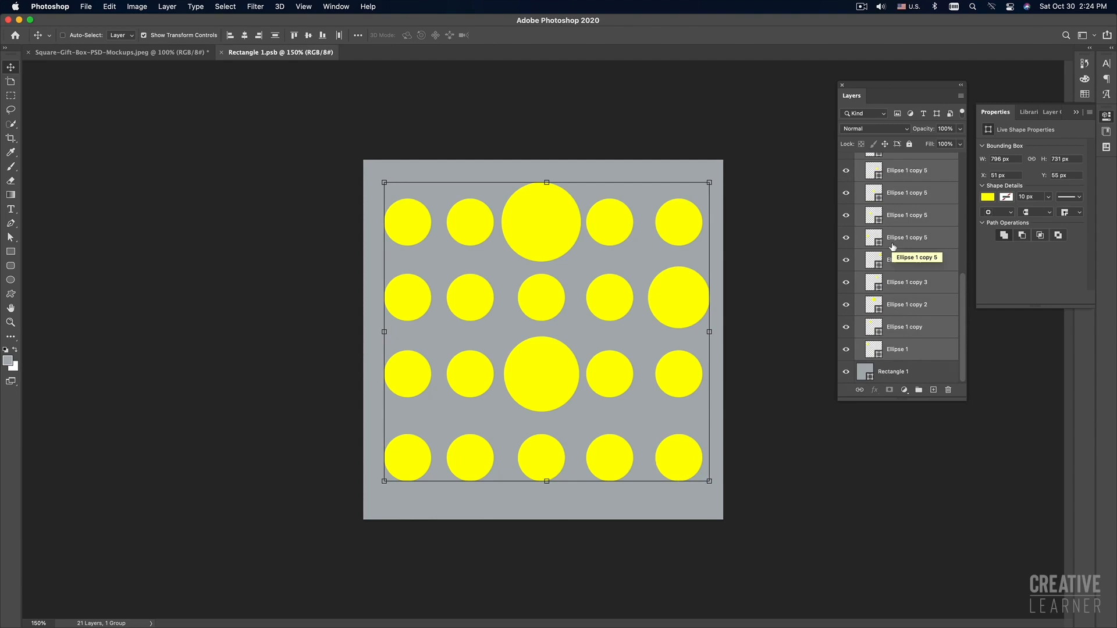
pyautogui.click(949, 391)
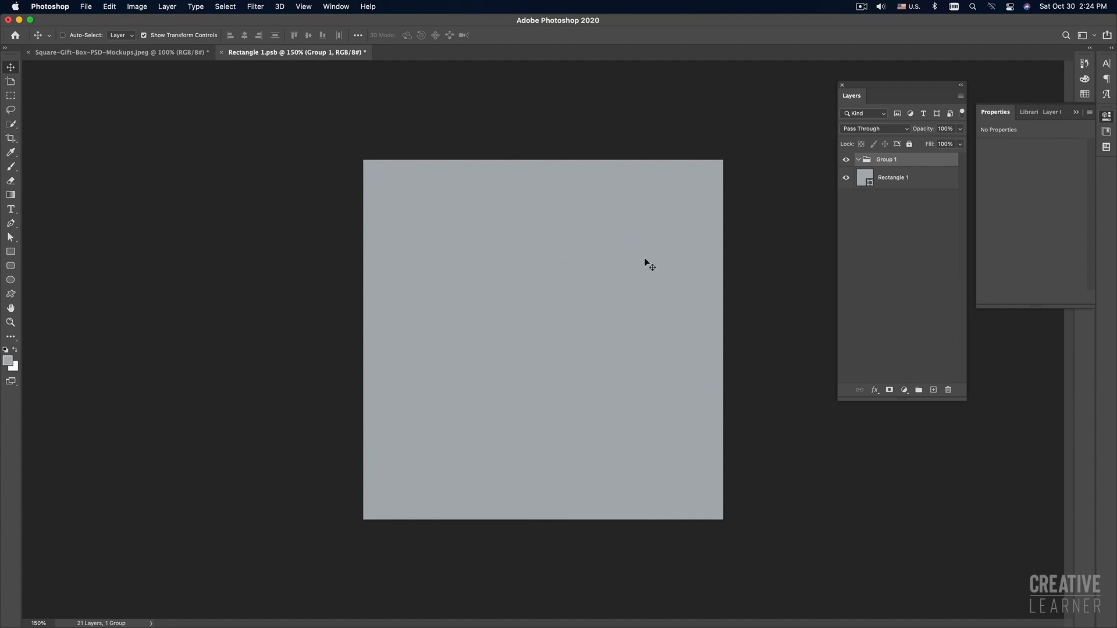
pyautogui.click(948, 391)
pyautogui.press('super+alt+a')
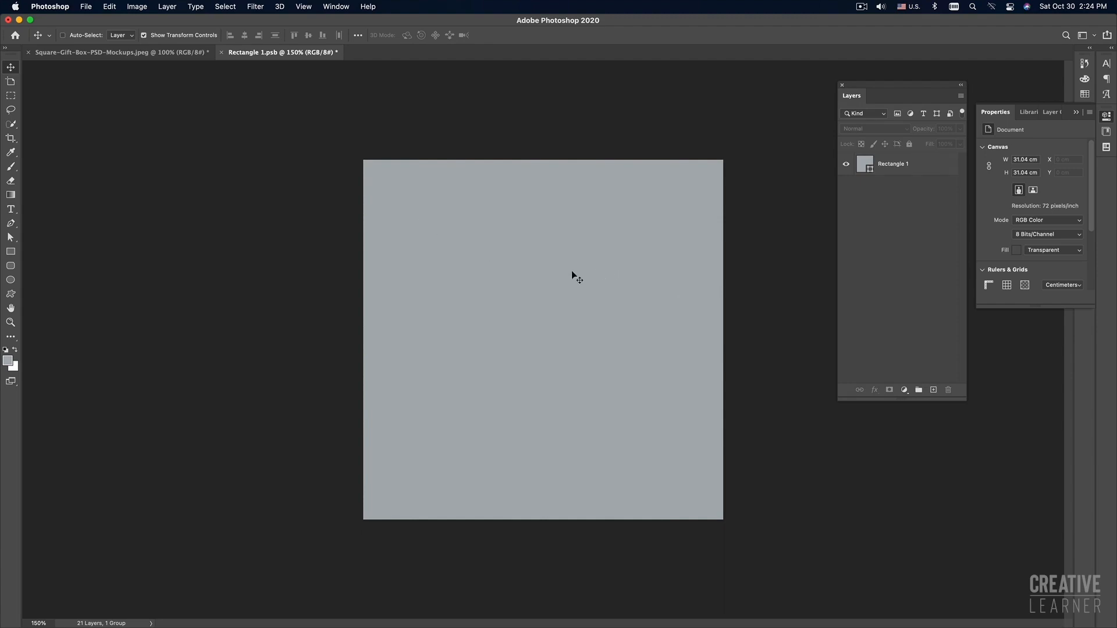
# Step: Check the pixel width and height of Rectangle 1.psb in the Image Size settings and close them
pyautogui.click(140, 7)
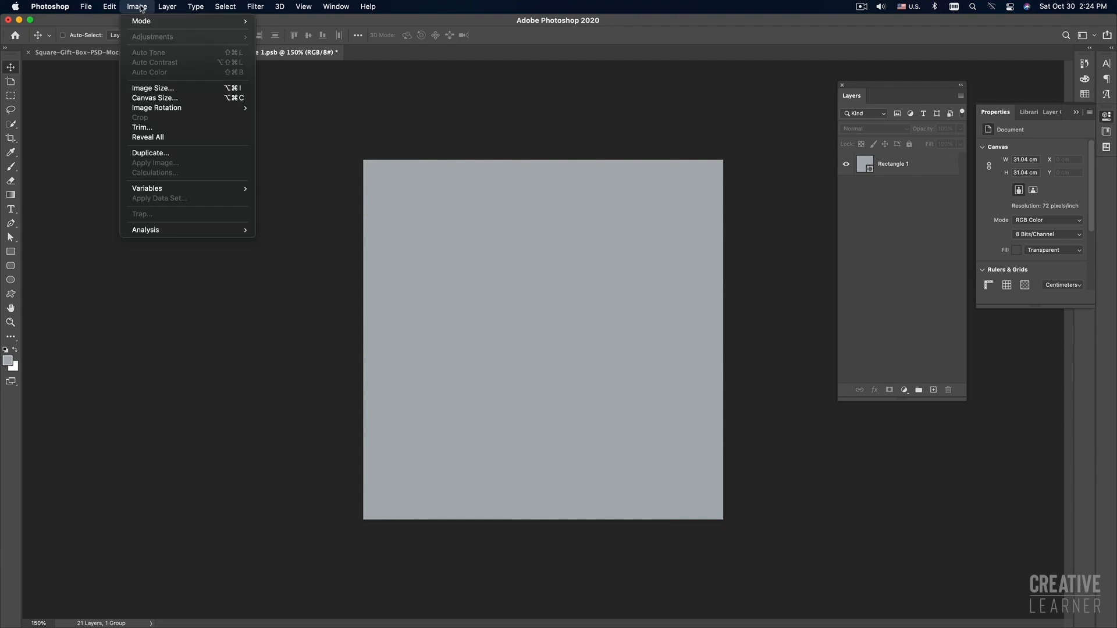
pyautogui.click(139, 7)
pyautogui.click(137, 6)
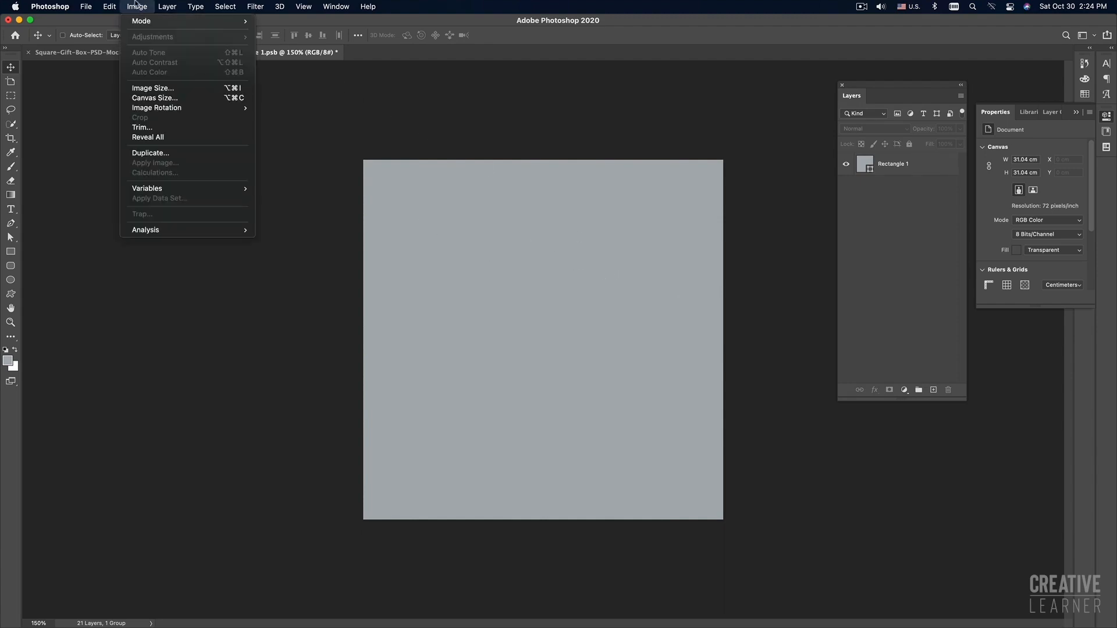
pyautogui.click(156, 90)
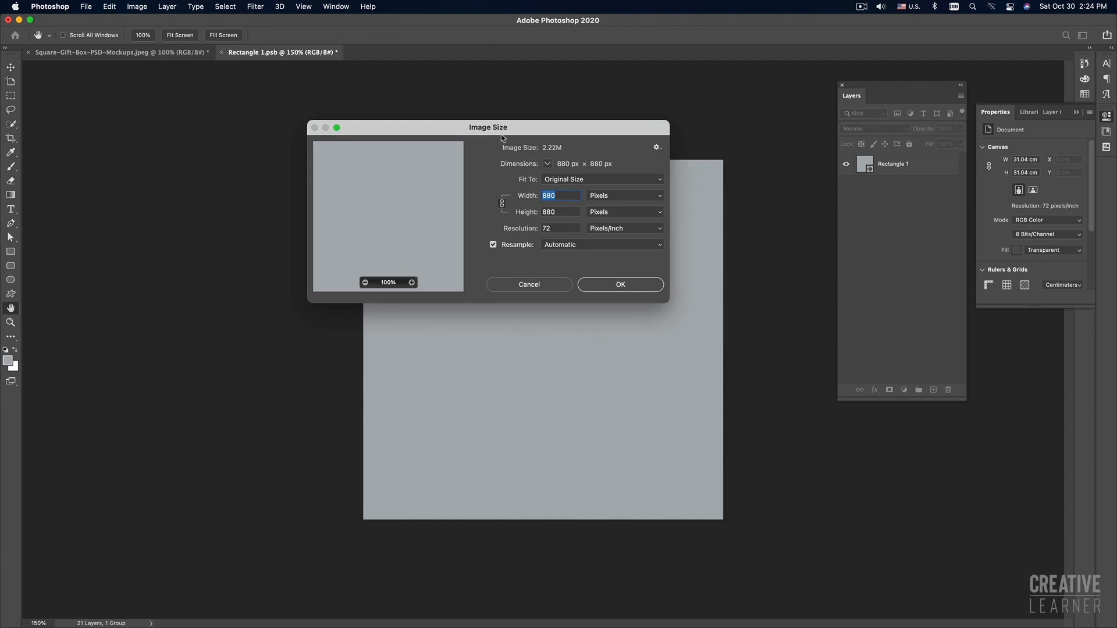
pyautogui.moveTo(504, 135); pyautogui.dragTo(301, 176)
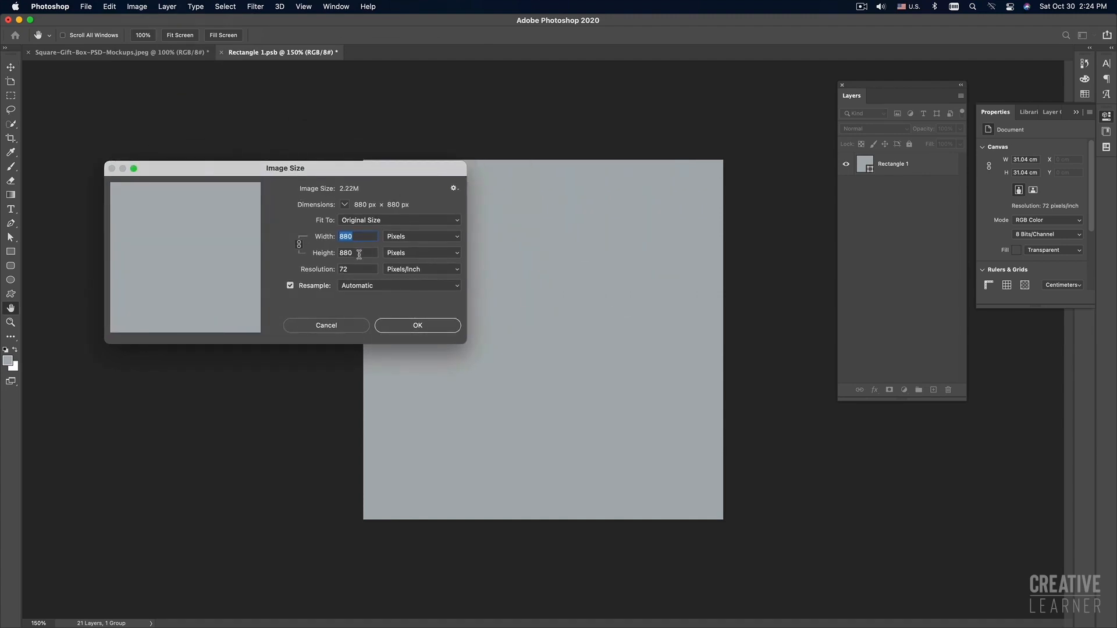
pyautogui.press('Tab')
pyautogui.hotkey('shift', 'Tab')
pyautogui.press('Tab')
pyautogui.press('Tab')
pyautogui.doubleClick(356, 252)
pyautogui.doubleClick(363, 237)
pyautogui.doubleClick(362, 251)
pyautogui.click(361, 236)
pyautogui.doubleClick(361, 237)
pyautogui.doubleClick(361, 254)
pyautogui.doubleClick(360, 236)
pyautogui.click(420, 324)
pyautogui.press('v')
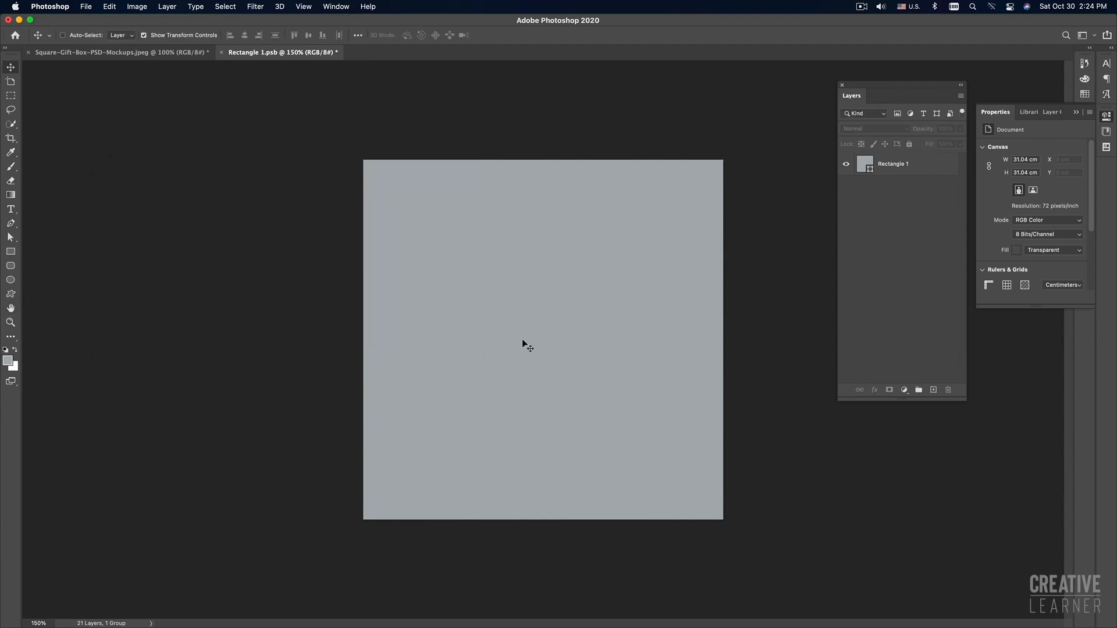
# Step: Switch to Illustrator, reopen the settings for a new document and set its width to 880
pyautogui.press('super+Tab')
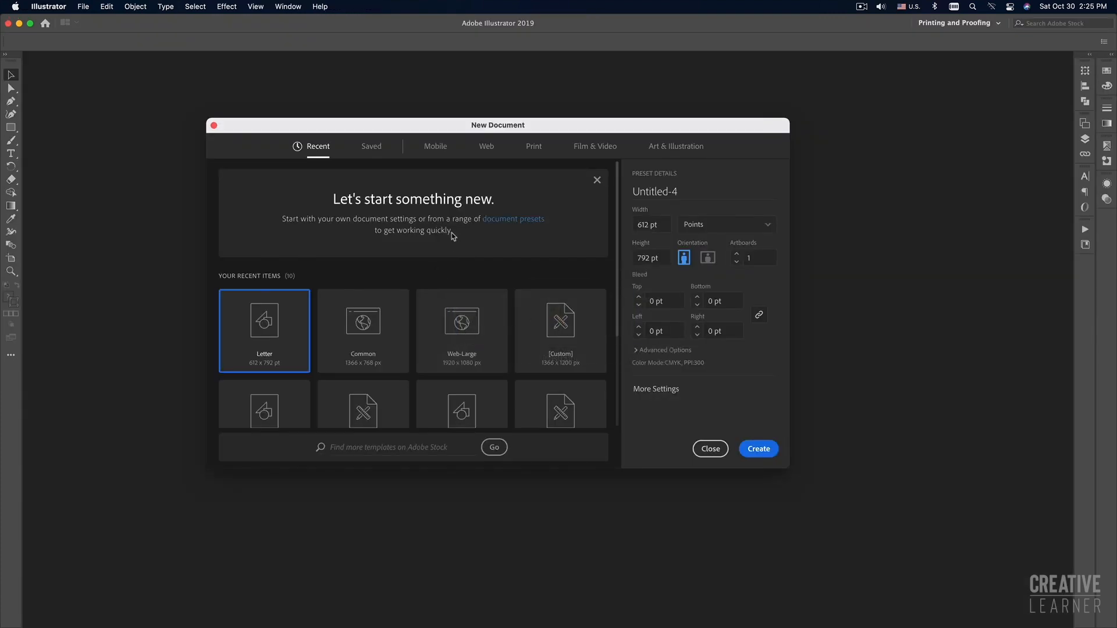
pyautogui.click(711, 448)
pyautogui.click(84, 7)
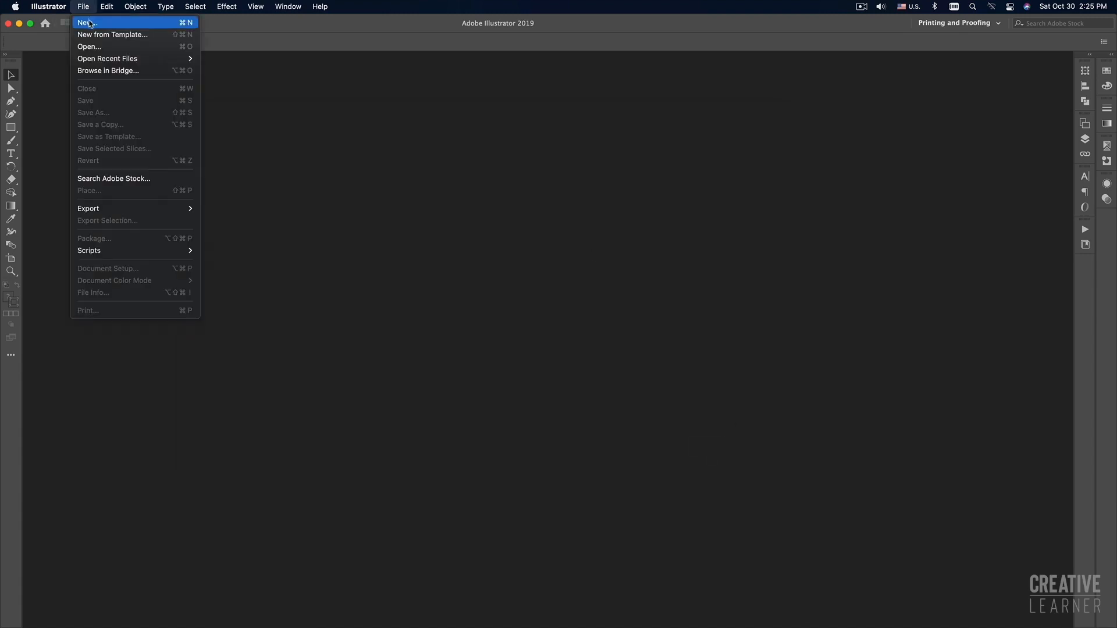
pyautogui.click(89, 24)
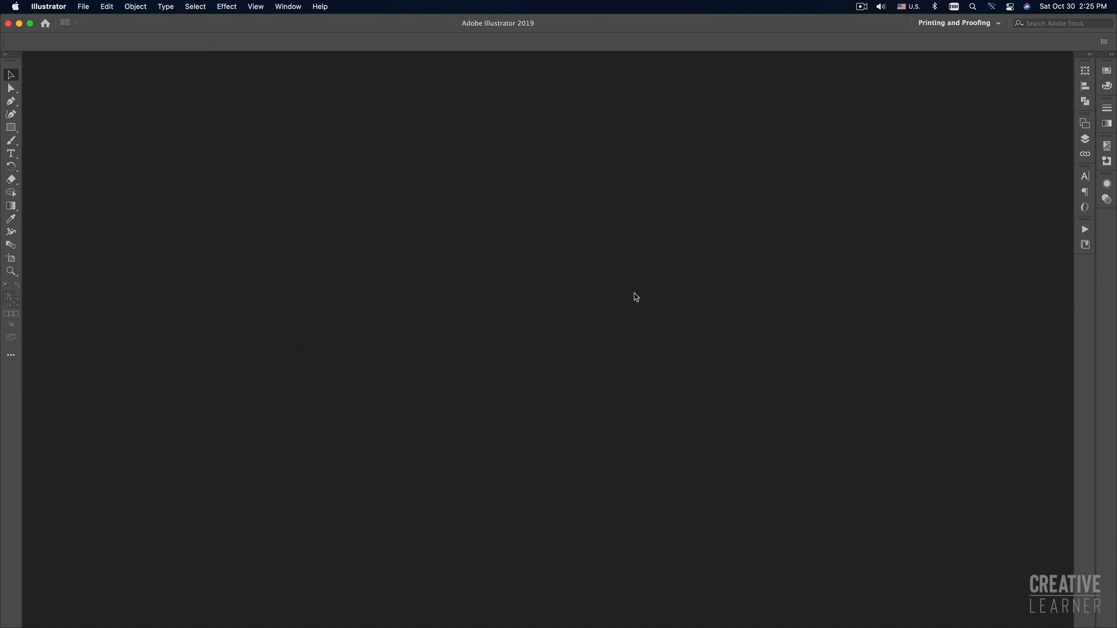
pyautogui.moveTo(533, 121); pyautogui.dragTo(549, 115)
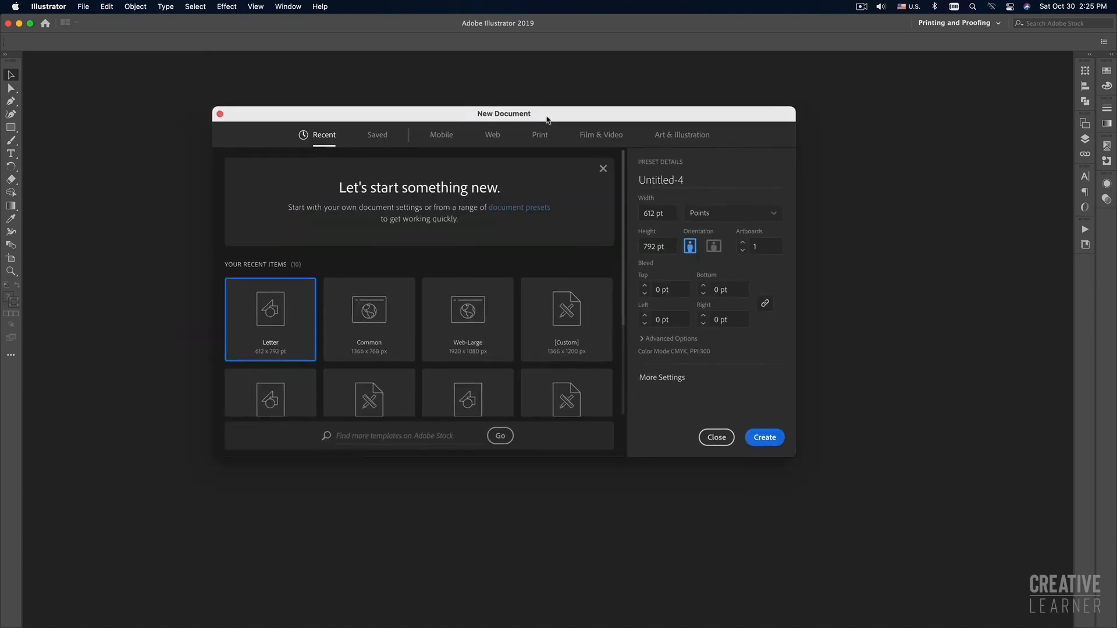
pyautogui.click(659, 213)
pyautogui.write('880')
# Step: Switch to Photoshop and check the dimensions of Rectangle 1.psb in inches in the Image Size settings
pyautogui.press('super+Tab')
pyautogui.press('super+Tab')
pyautogui.press('super+Tab')
pyautogui.press('super+Tab')
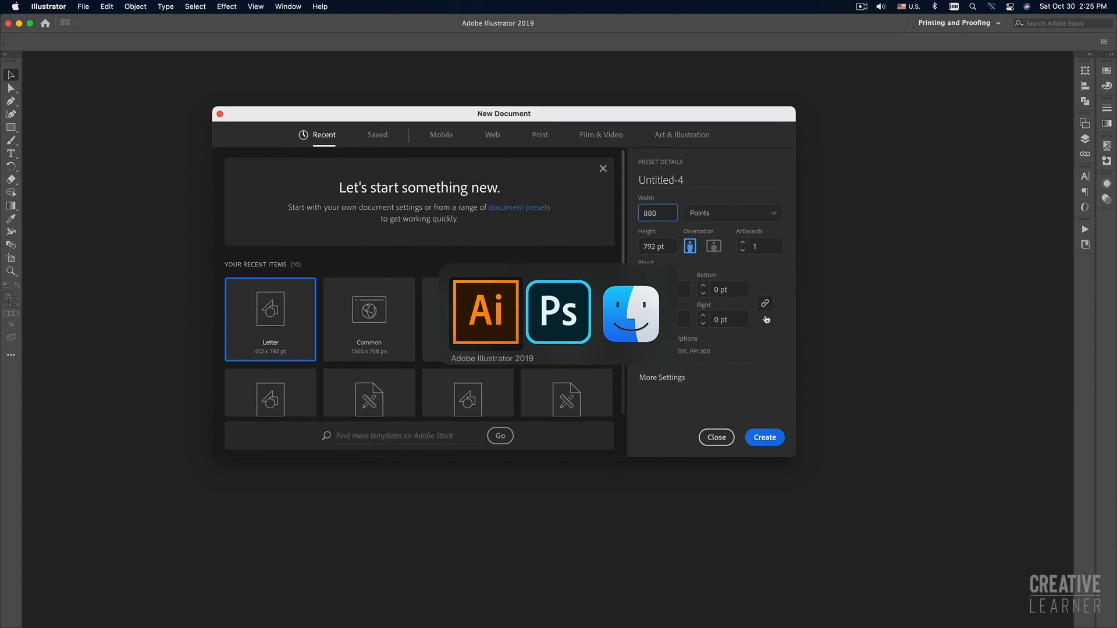
pyautogui.press('super+alt+i')
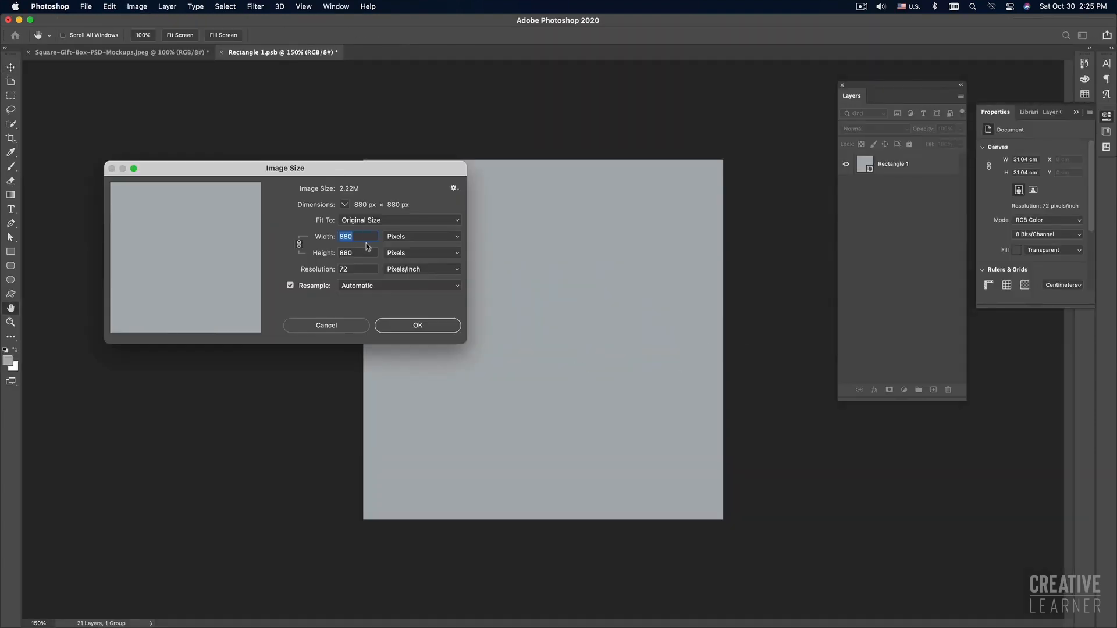
pyautogui.moveTo(349, 175); pyautogui.dragTo(336, 145)
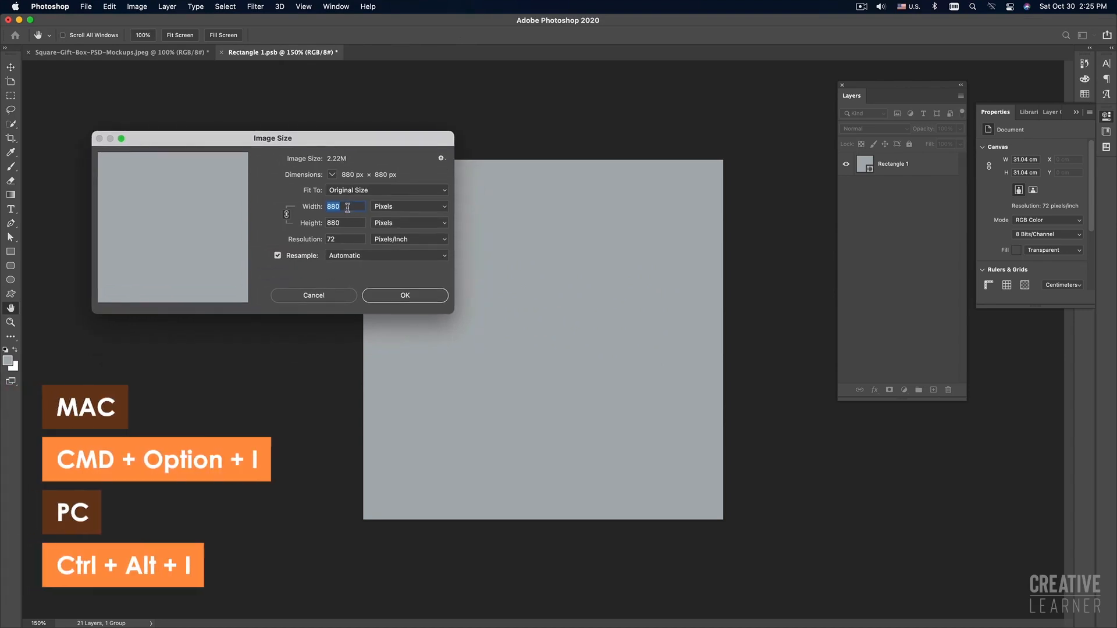
pyautogui.click(399, 209)
pyautogui.click(397, 217)
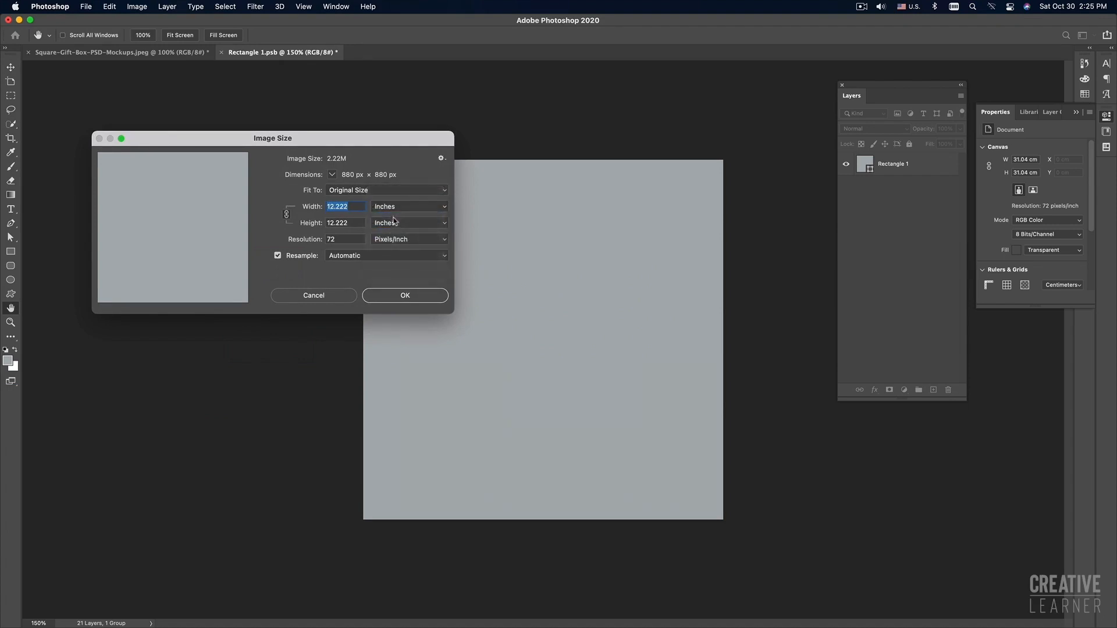
pyautogui.click(386, 207)
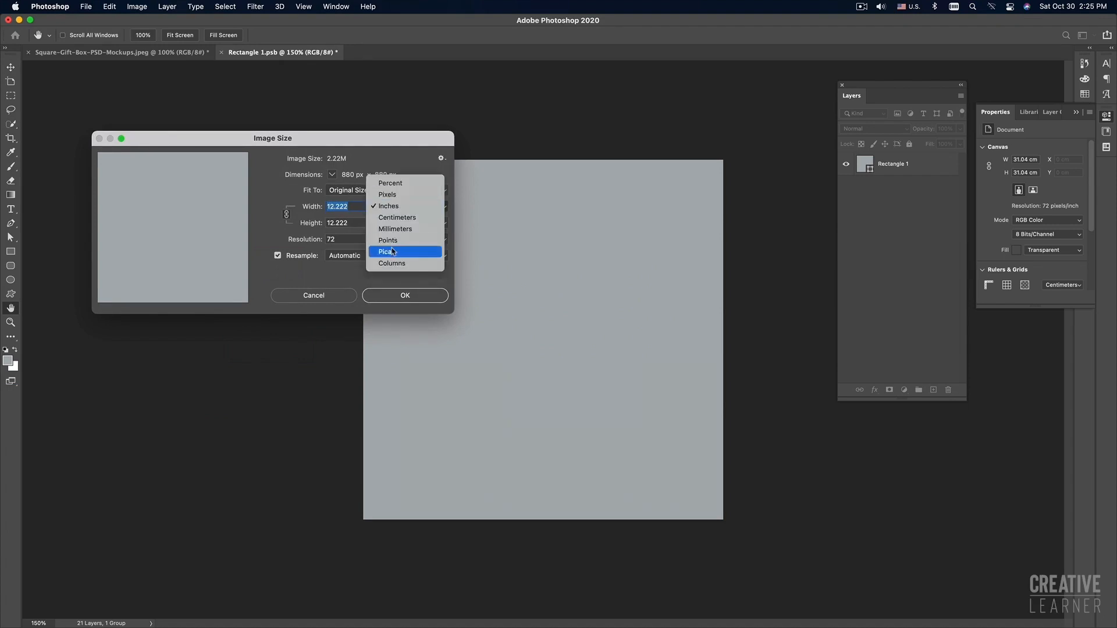
pyautogui.click(389, 208)
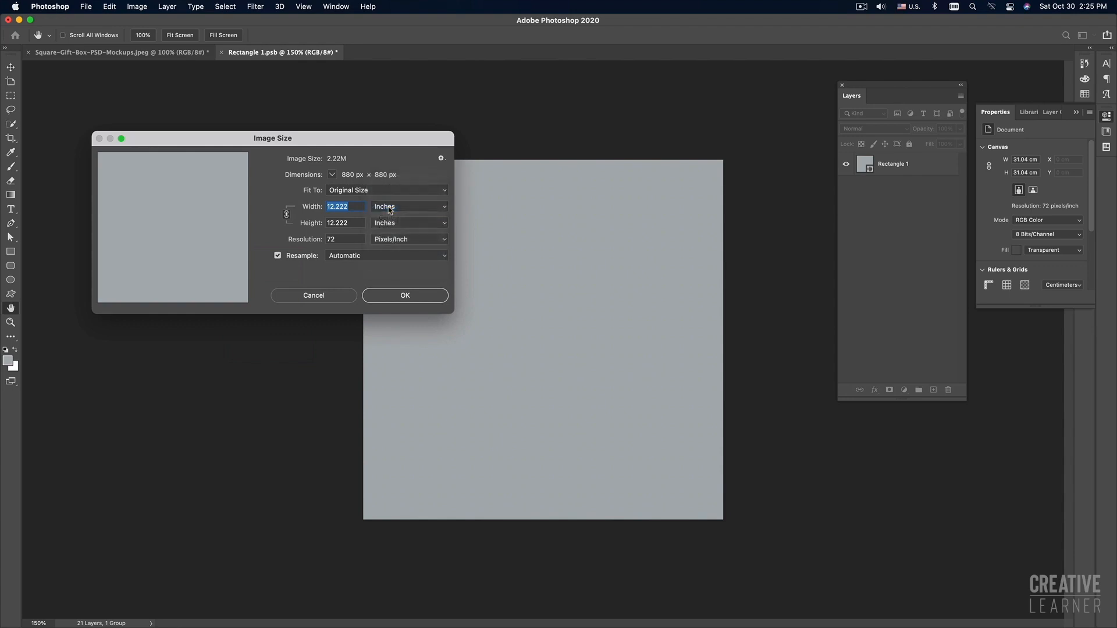
# Step: Return the Image Size units to pixels, close the settings, and switch to Illustrator
pyautogui.press('super+Tab')
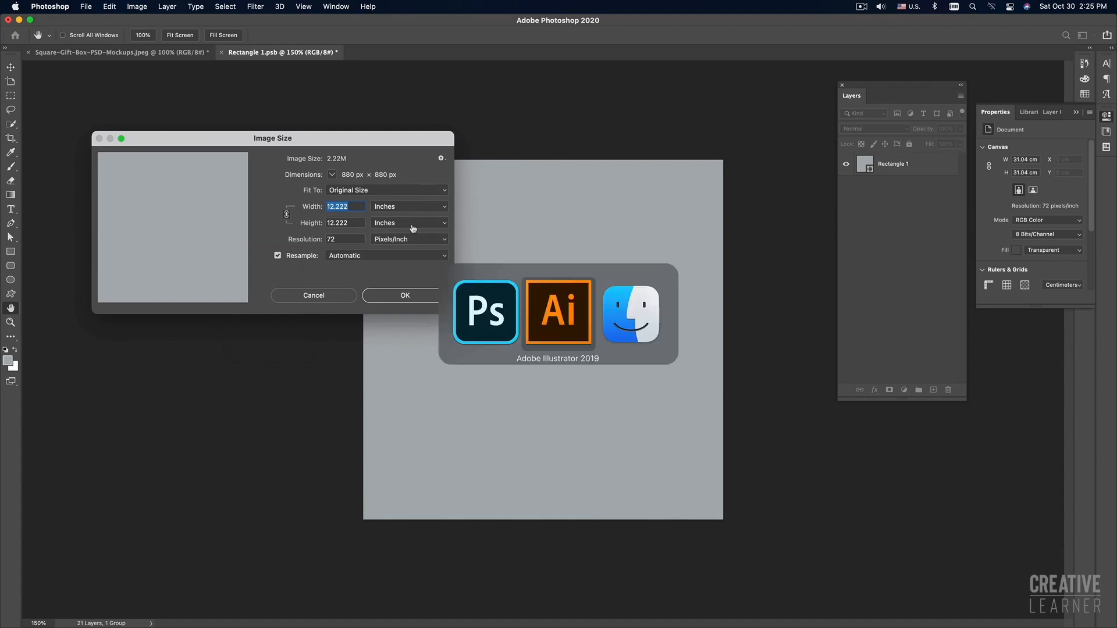
pyautogui.press('super+Tab')
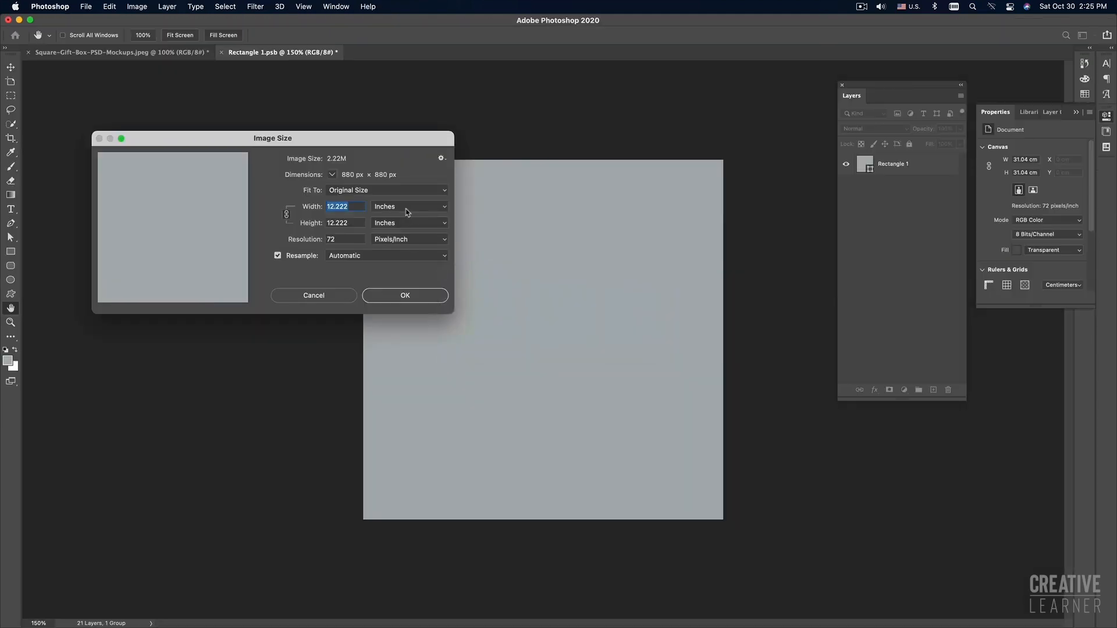
pyautogui.click(407, 209)
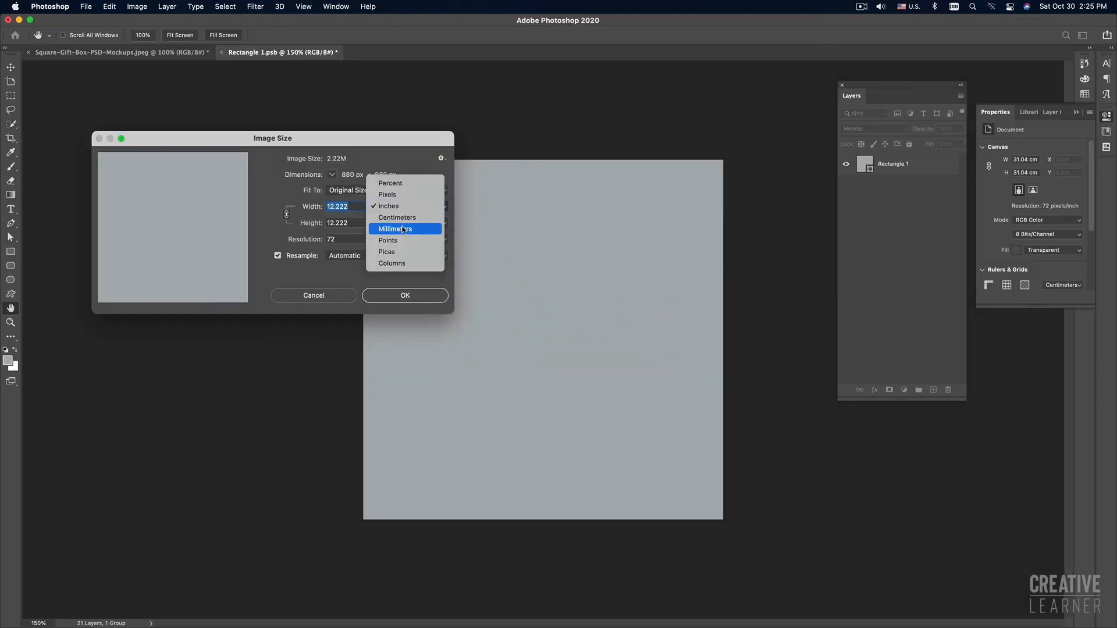
pyautogui.click(395, 195)
pyautogui.click(334, 207)
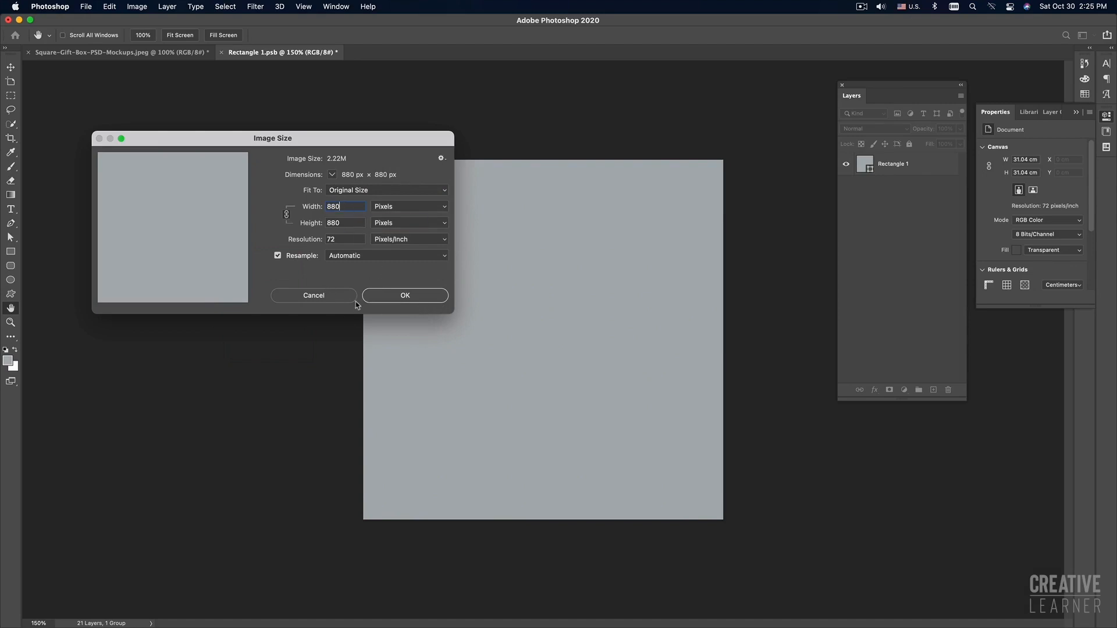
pyautogui.click(414, 300)
pyautogui.press('super+Tab')
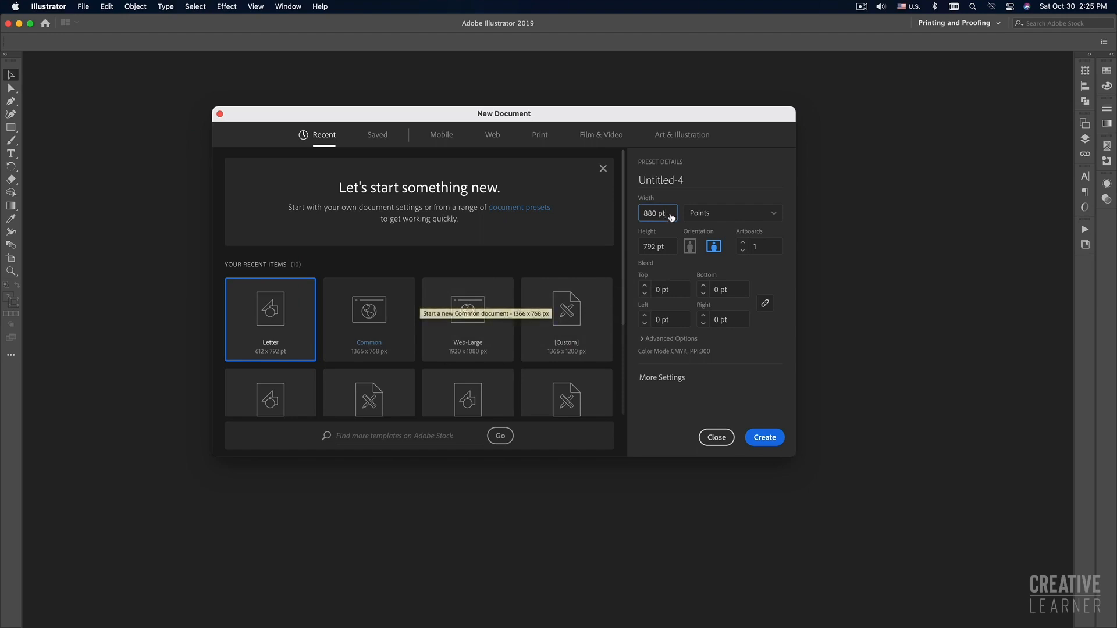
# Step: Try pixels as the new document's unit and return it to points
pyautogui.click(708, 215)
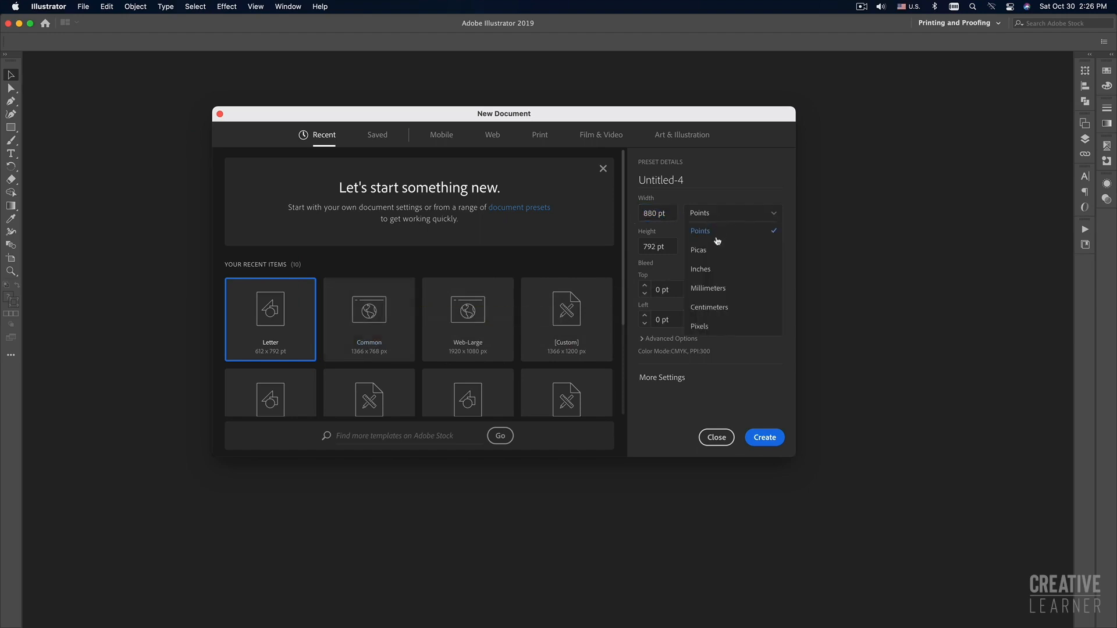
pyautogui.click(705, 329)
pyautogui.click(715, 218)
pyautogui.click(712, 233)
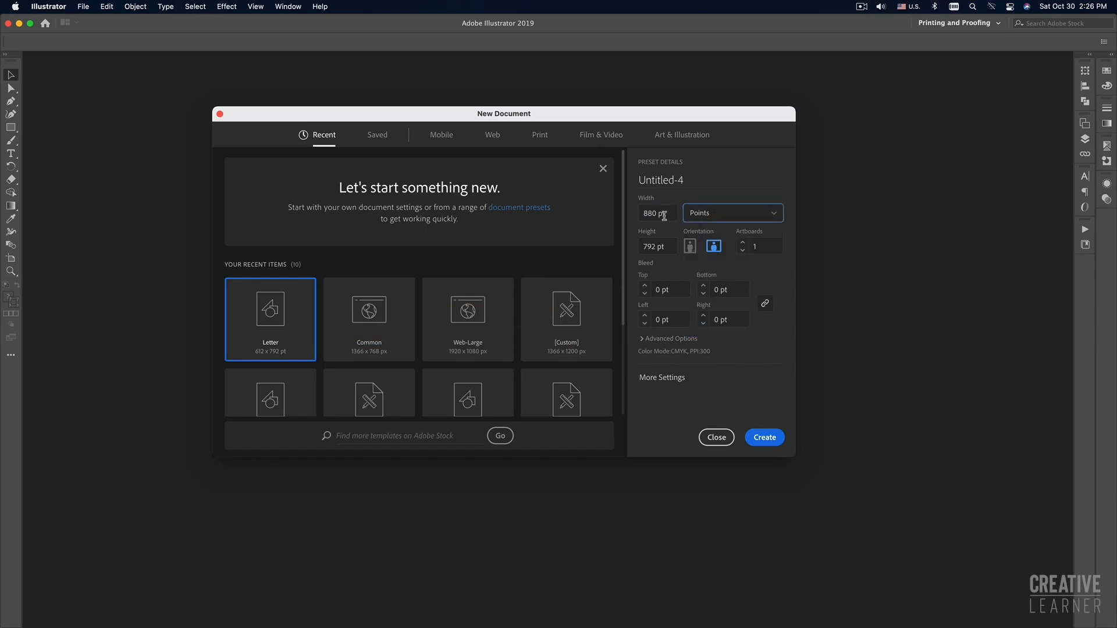
# Step: Set the new document's height to 880 pt and create the document
pyautogui.click(667, 214)
pyautogui.moveTo(667, 247); pyautogui.dragTo(608, 249)
pyautogui.write('880')
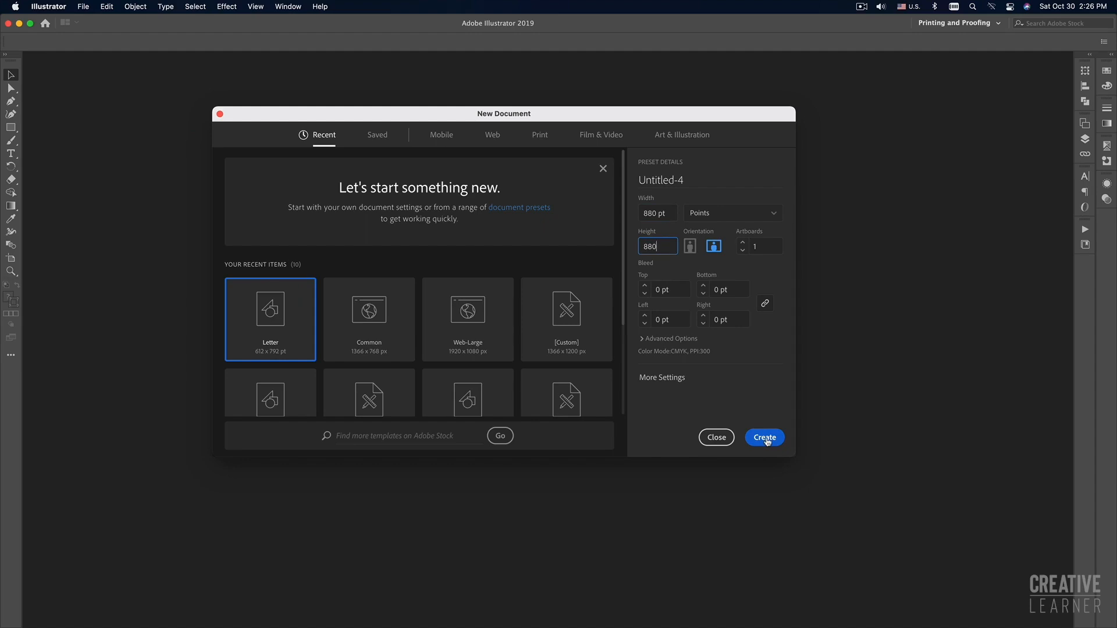
pyautogui.click(675, 219)
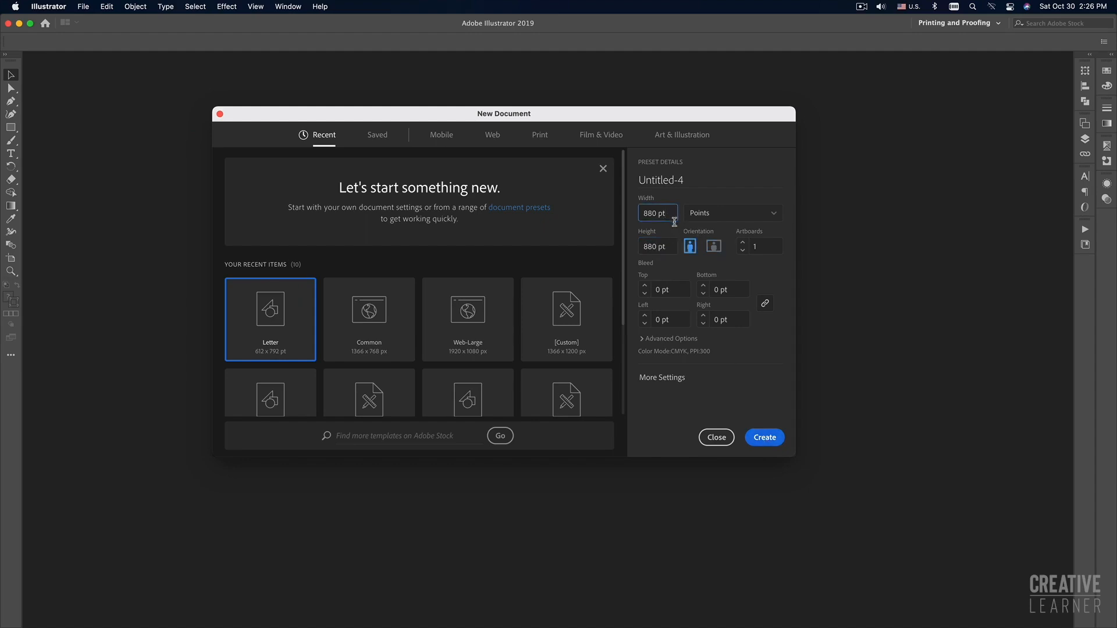
pyautogui.click(672, 249)
pyautogui.click(766, 441)
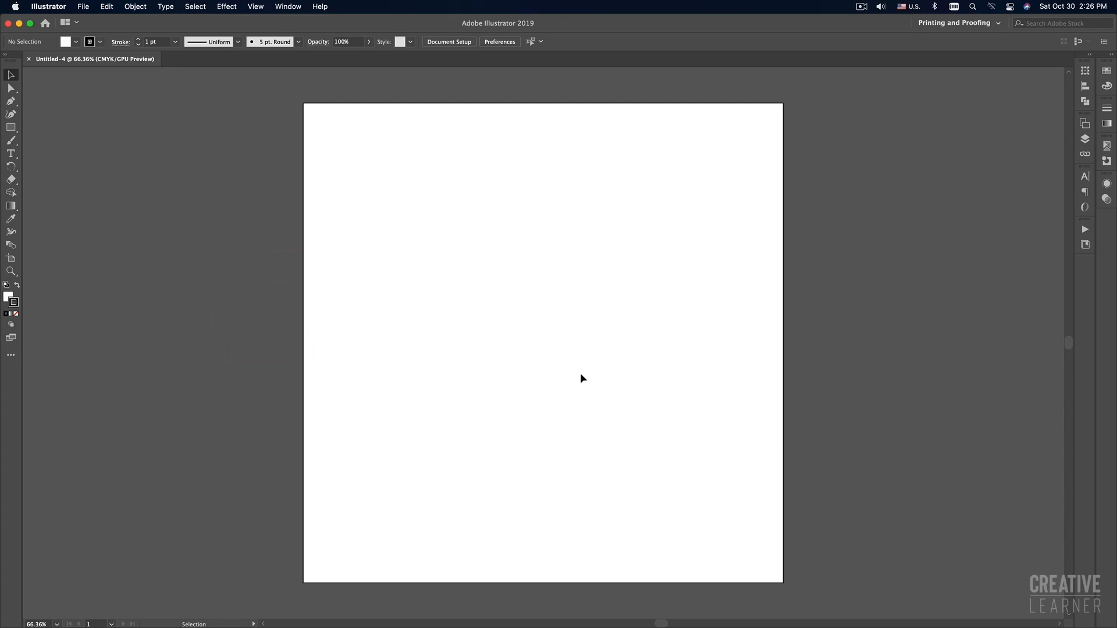
# Step: Draw a circle about 148 pt wide in the artboard's upper-left area and swap its fill and stroke colours
pyautogui.press('l')
pyautogui.moveTo(347, 171); pyautogui.dragTo(428, 251)
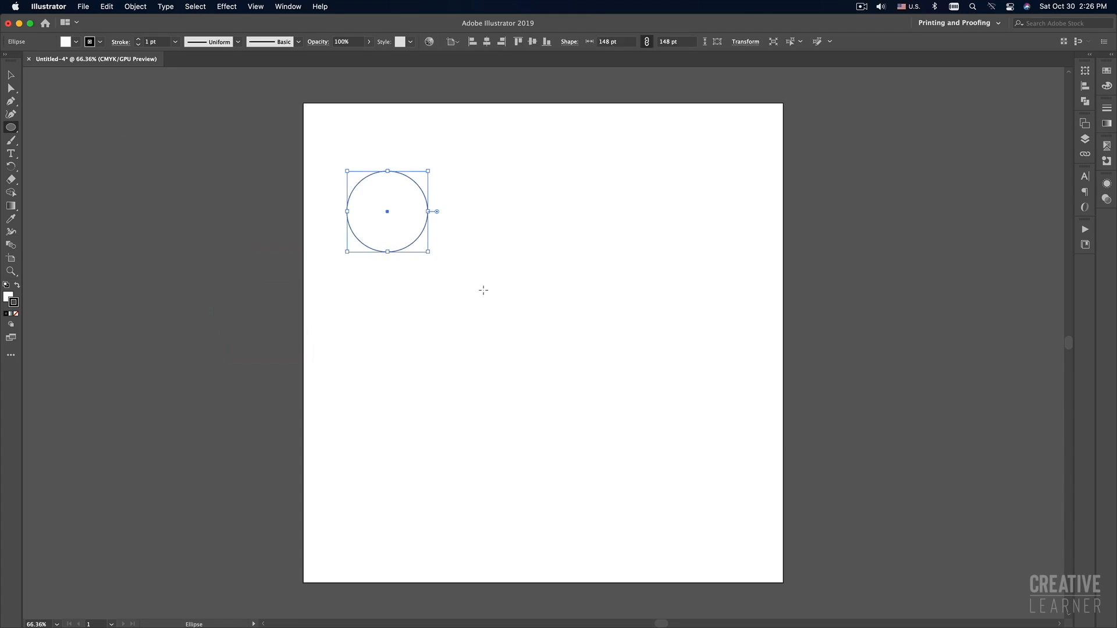
pyautogui.hotkey('shift', 'x')
pyautogui.press('v')
pyautogui.click(483, 290)
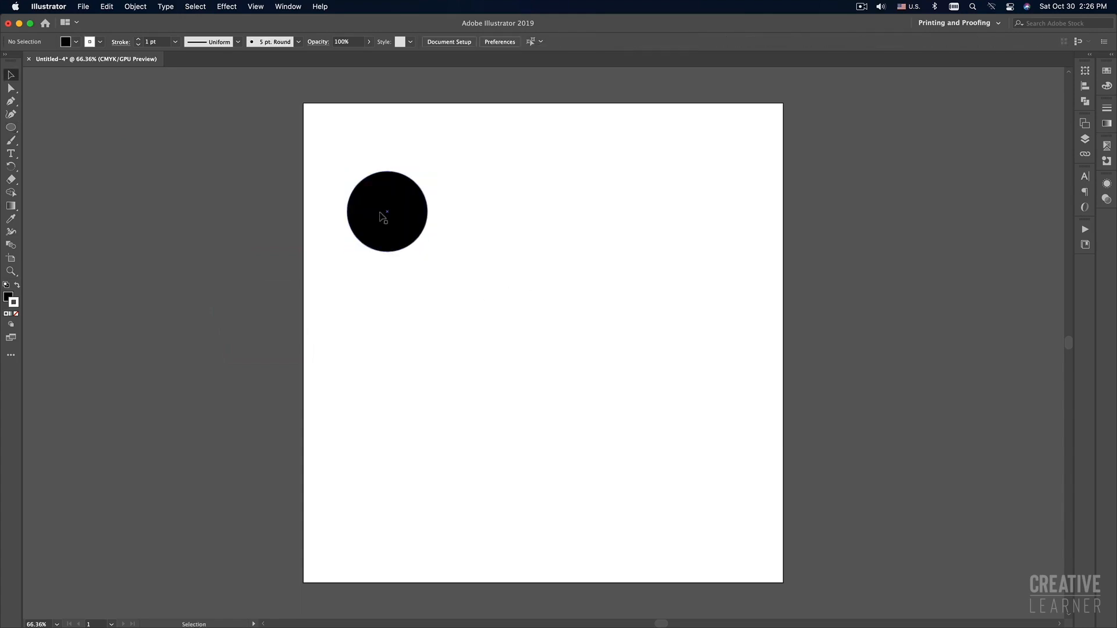
# Step: Give the circle a yellow fill and no stroke
pyautogui.click(381, 214)
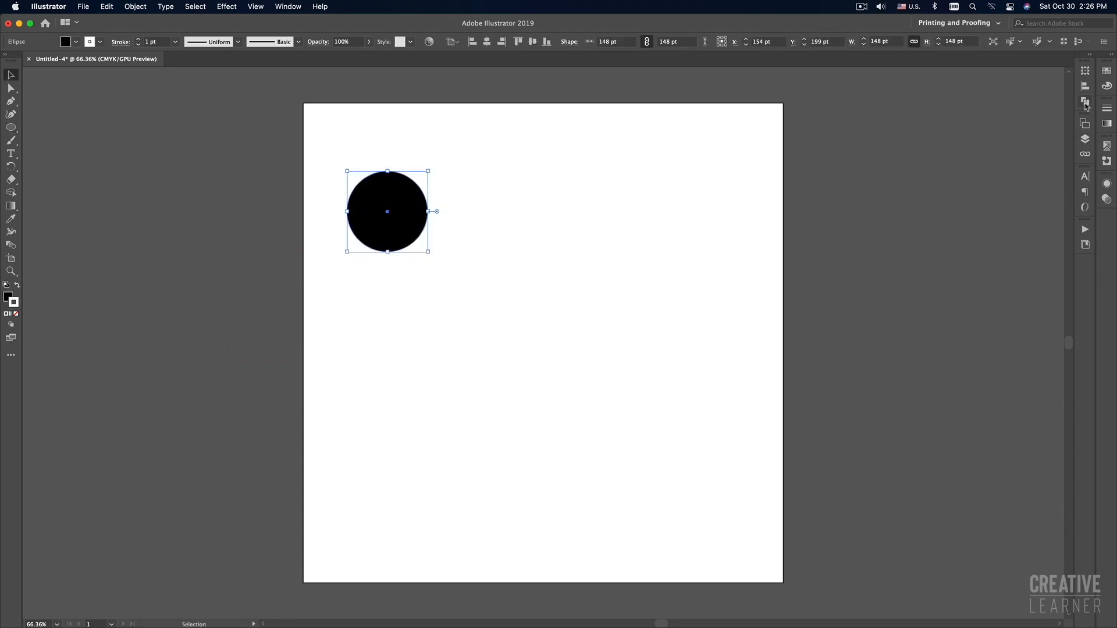
pyautogui.click(1107, 70)
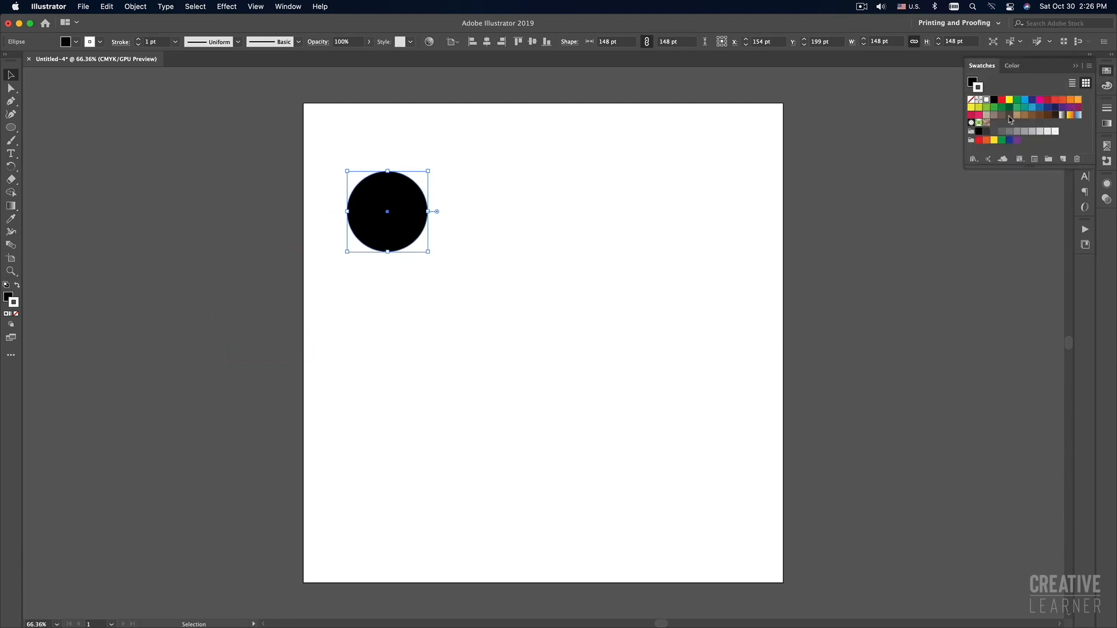
pyautogui.click(1009, 101)
pyautogui.hotkey('shift', 'x')
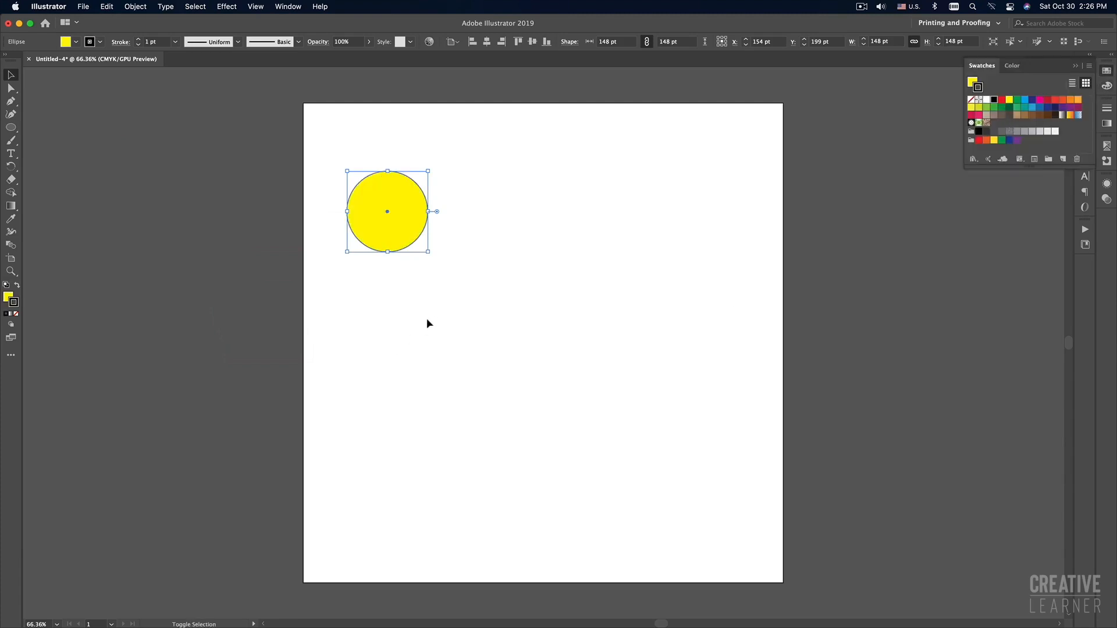
pyautogui.click(17, 313)
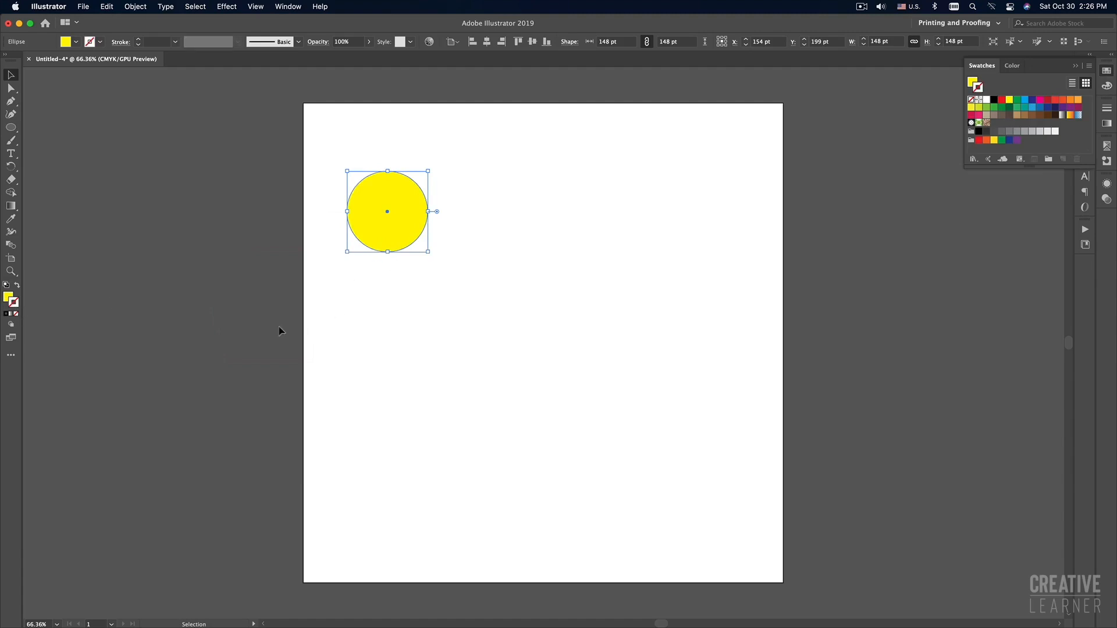
pyautogui.click(8, 298)
pyautogui.click(398, 318)
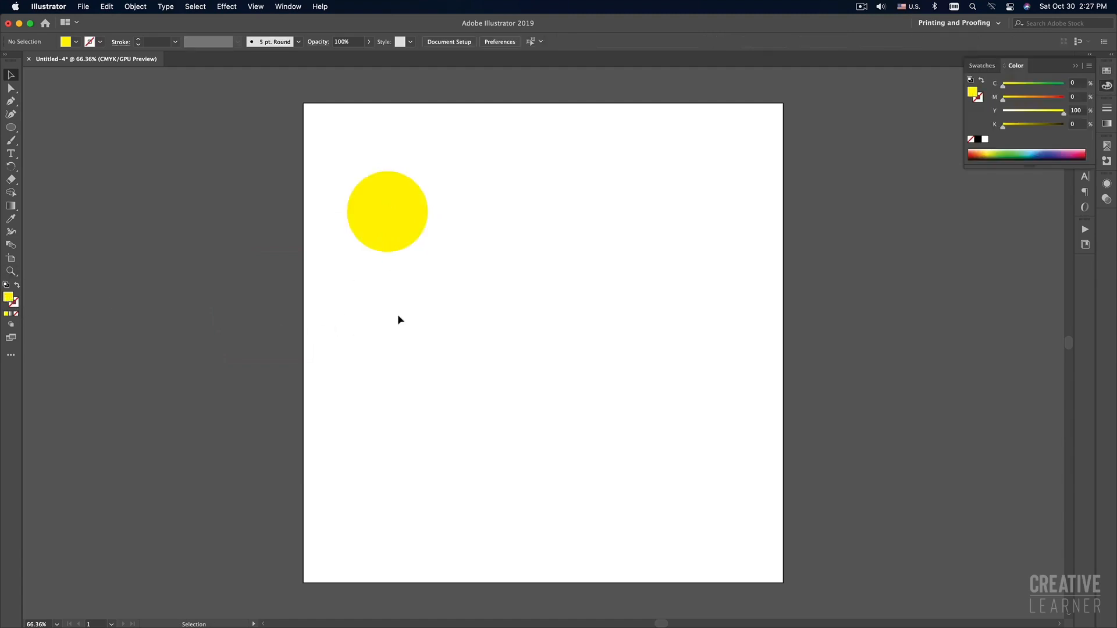
# Step: Shrink the yellow circle to about 97 pt wide and centre it on the artboard
pyautogui.click(394, 233)
pyautogui.moveTo(409, 225); pyautogui.dragTo(562, 327)
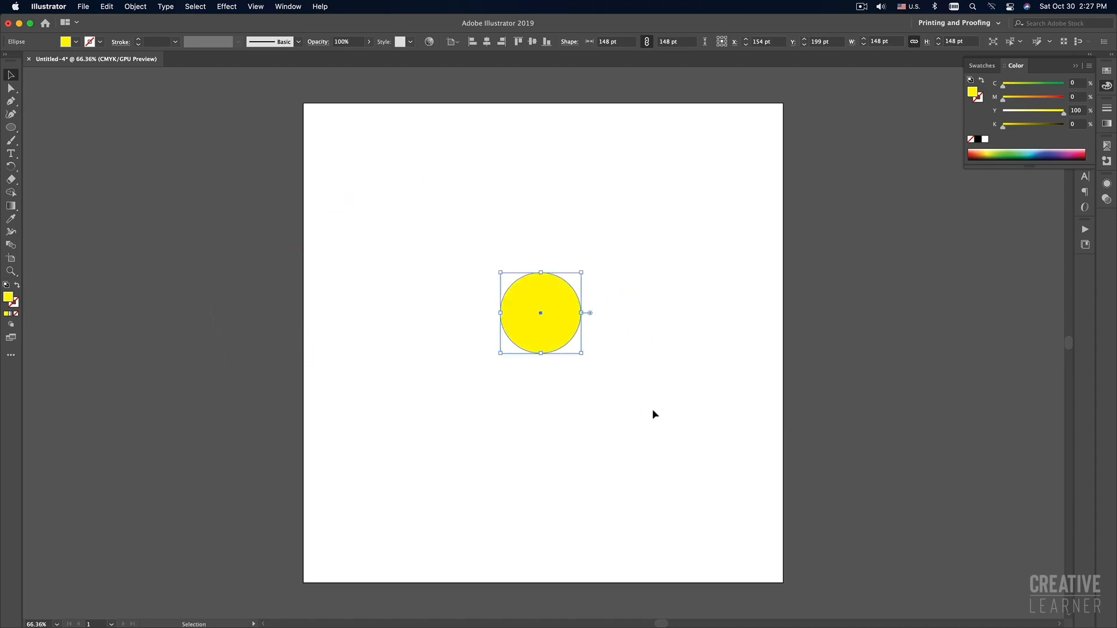
pyautogui.moveTo(582, 272); pyautogui.dragTo(567, 287)
pyautogui.click(654, 351)
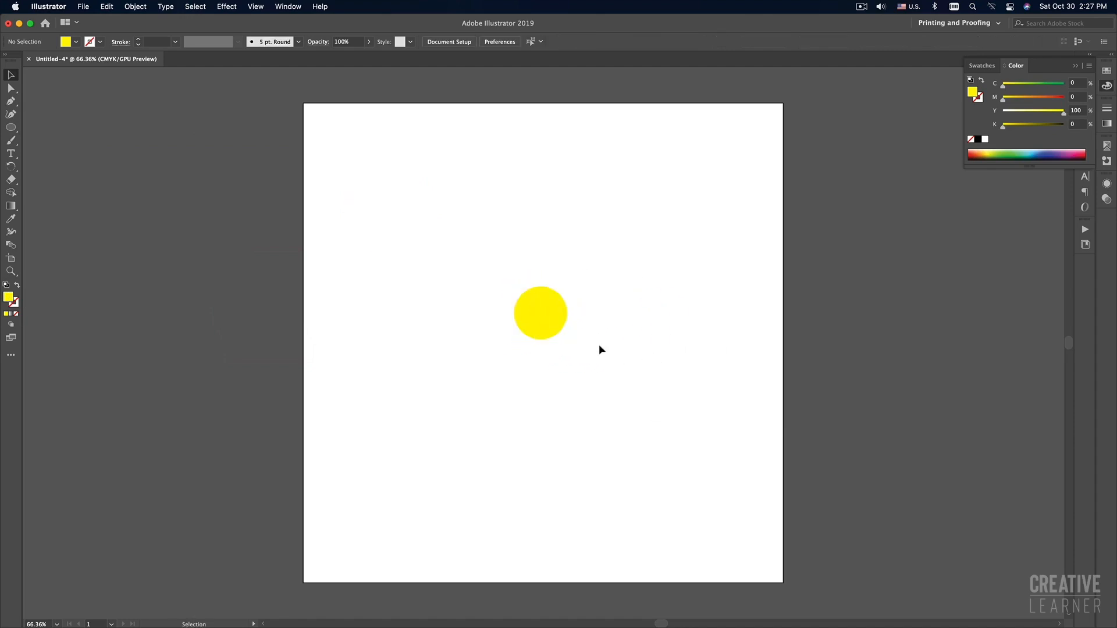
pyautogui.moveTo(560, 332); pyautogui.dragTo(563, 336)
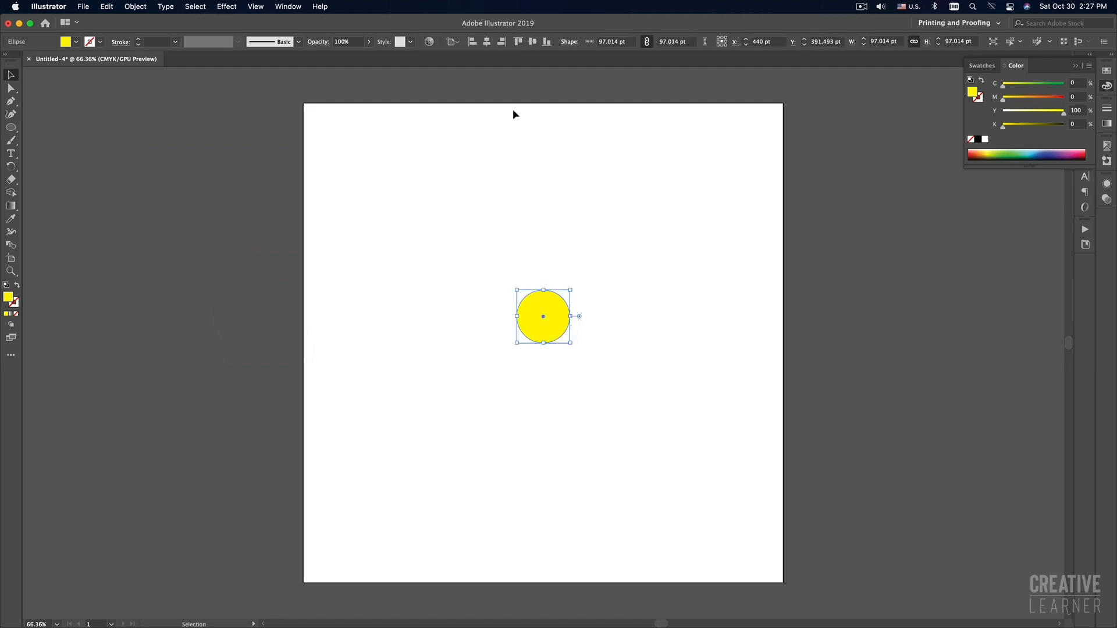
pyautogui.click(532, 41)
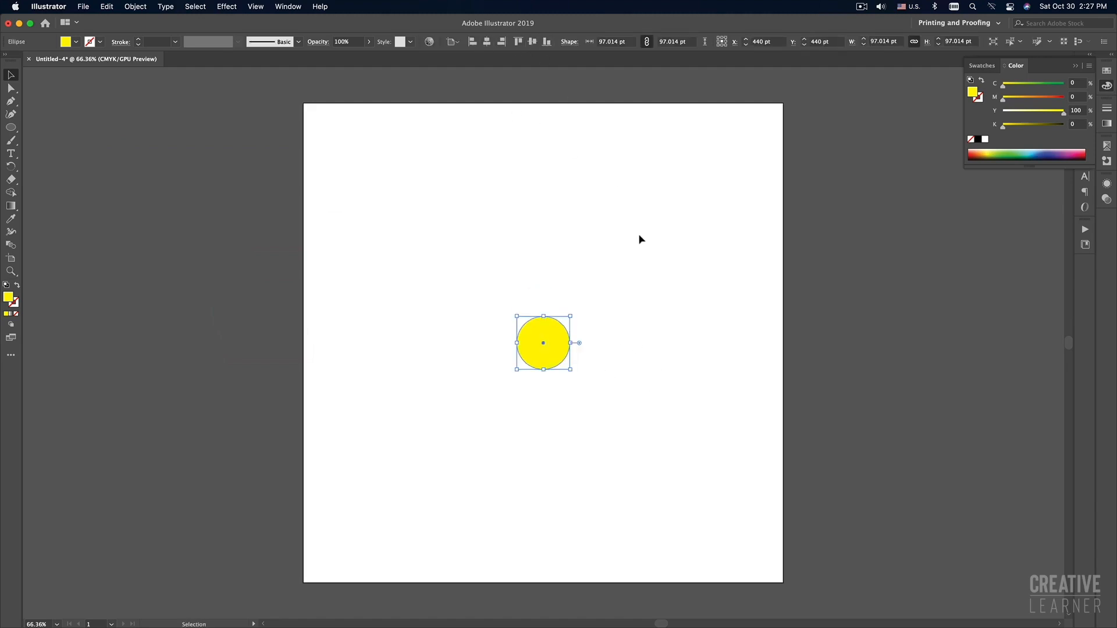
pyautogui.click(640, 240)
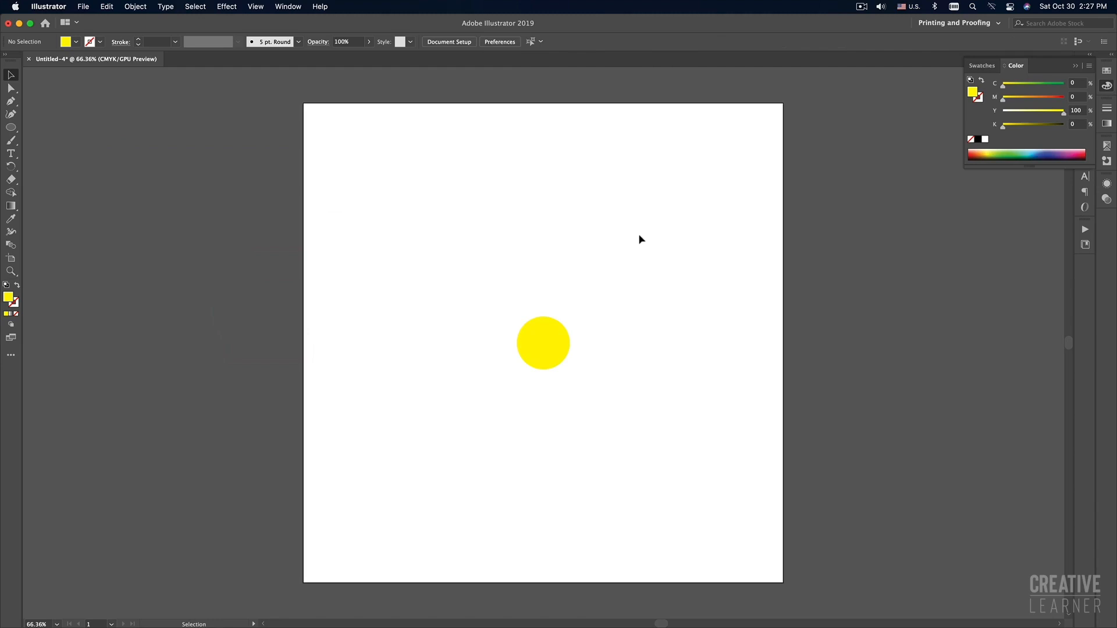
# Step: Try duplicating the yellow circle around the artboard's centre and undo the copies
pyautogui.moveTo(554, 345); pyautogui.dragTo(637, 421)
pyautogui.click(643, 385)
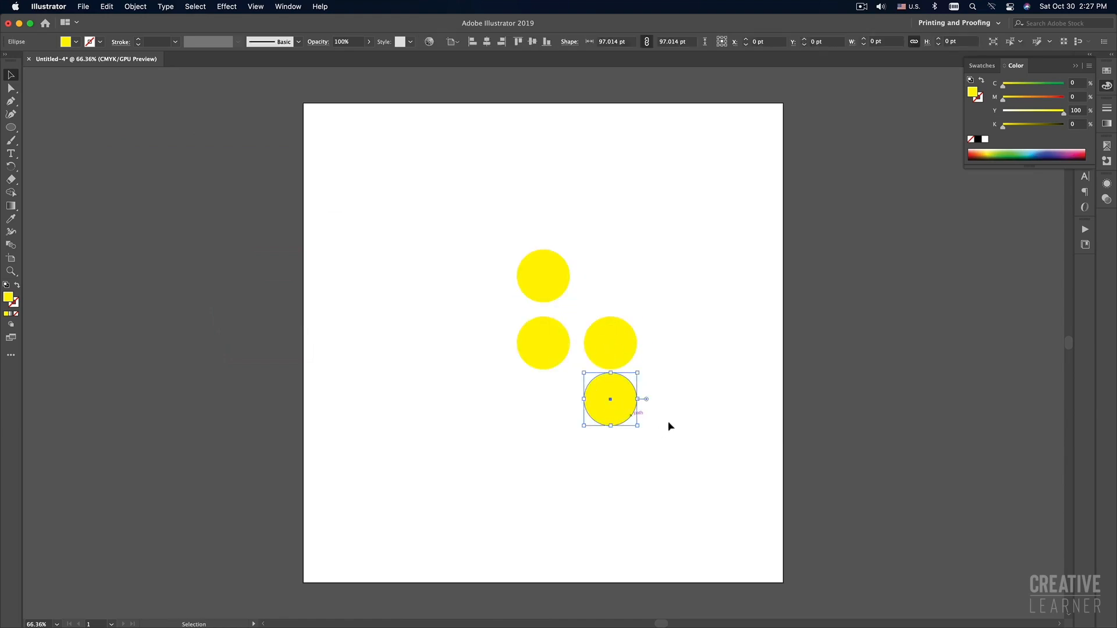
pyautogui.press('super+z')
pyautogui.press('super+z')
pyautogui.press('super+z')
pyautogui.press('super+z')
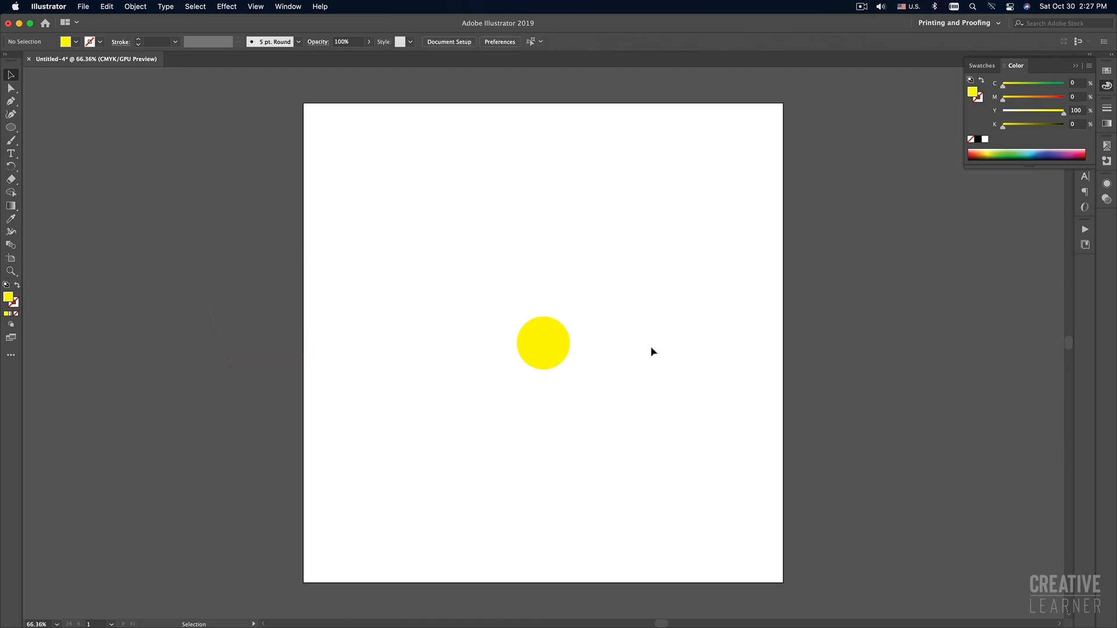
# Step: Recolour the centred circle orange by raising its magenta value to 32%
pyautogui.moveTo(1004, 100); pyautogui.dragTo(1026, 102)
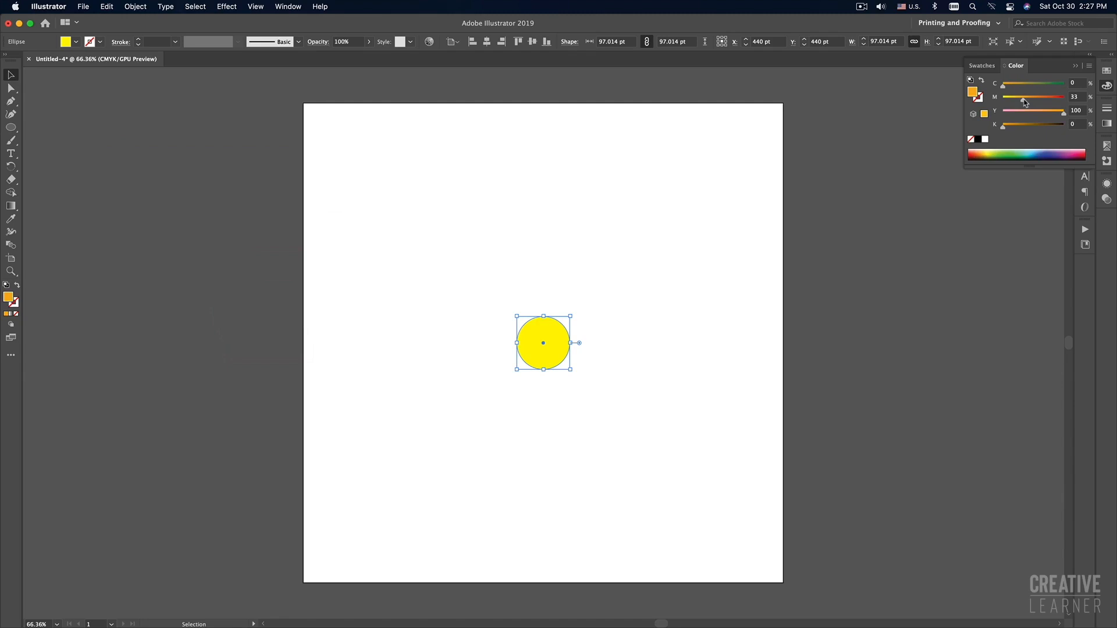
pyautogui.click(662, 272)
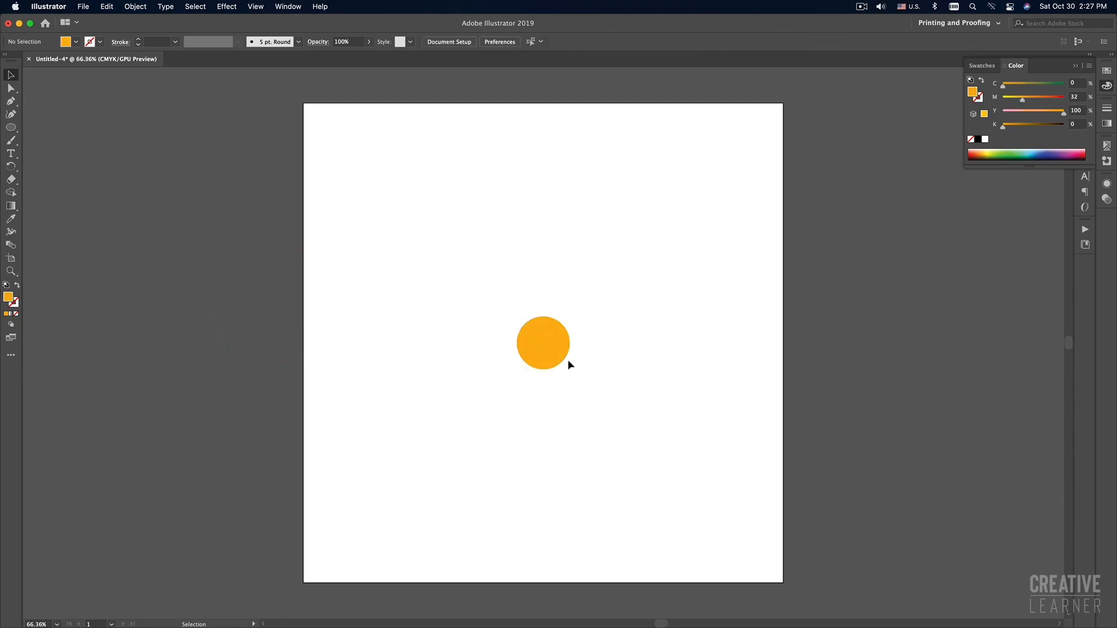
pyautogui.press('space')
pyautogui.moveTo(628, 343); pyautogui.dragTo(608, 356)
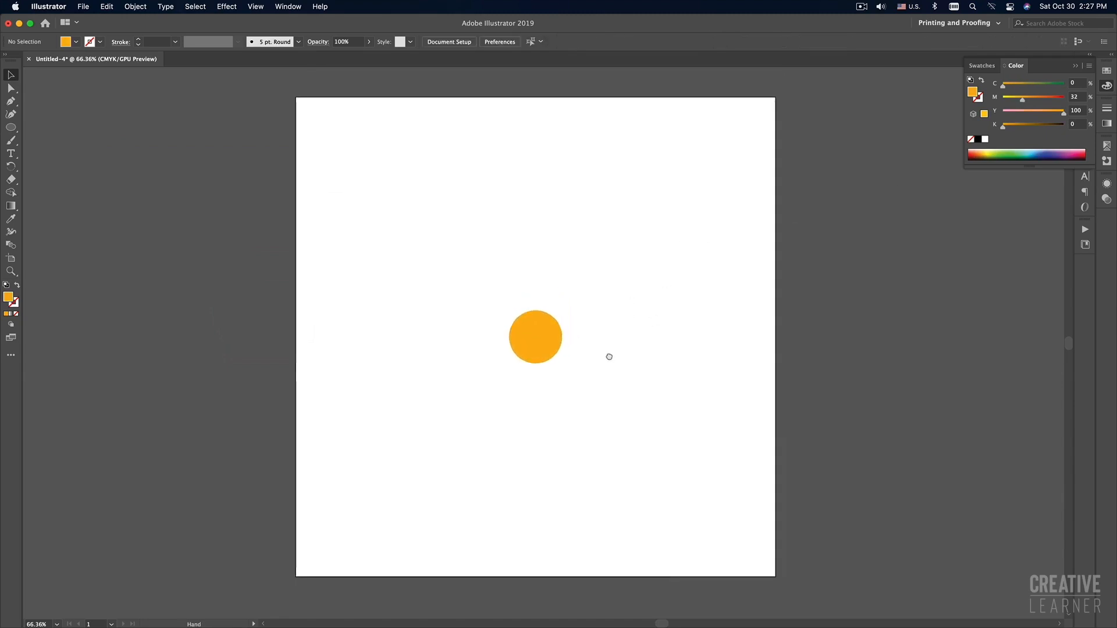
# Step: Make a new pattern swatch from the orange circle and acknowledge the notice about it
pyautogui.click(542, 341)
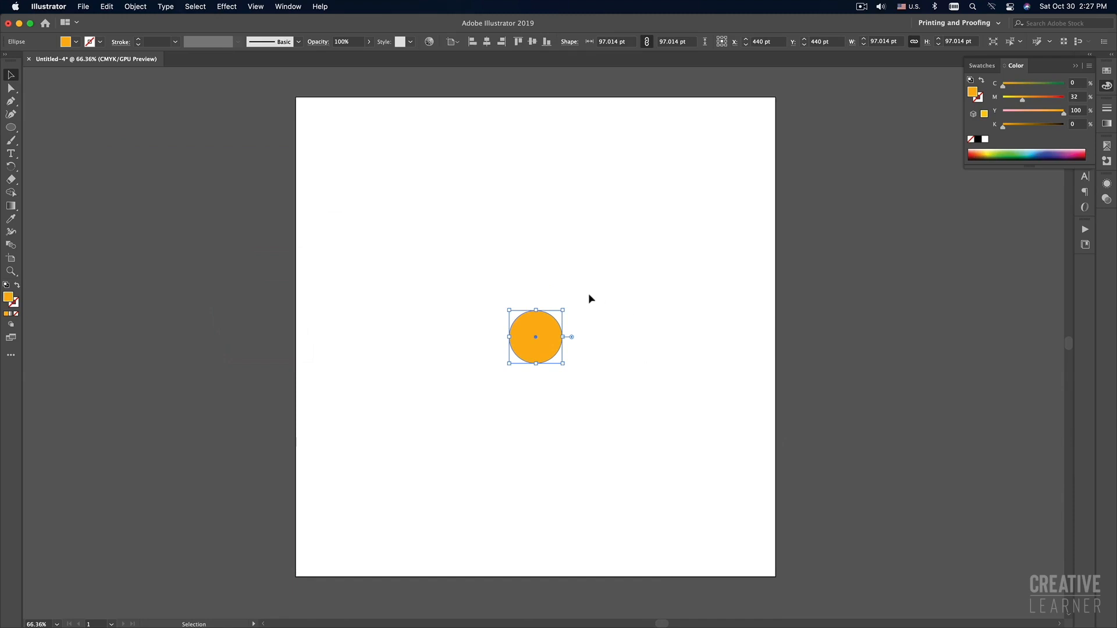
pyautogui.click(135, 6)
pyautogui.moveTo(191, 284)
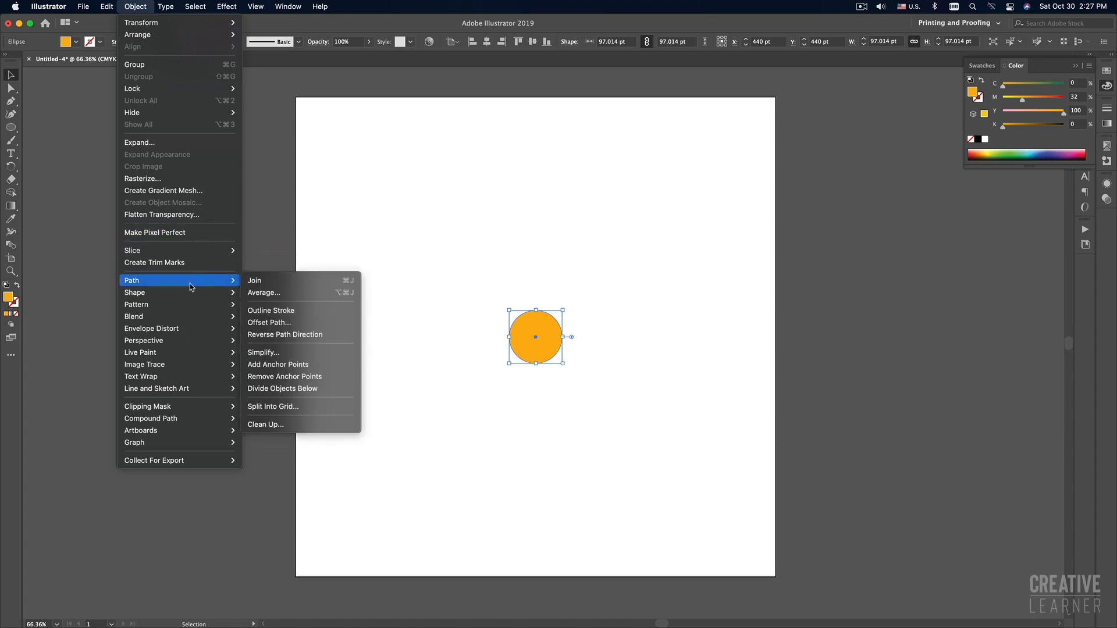
pyautogui.moveTo(165, 306)
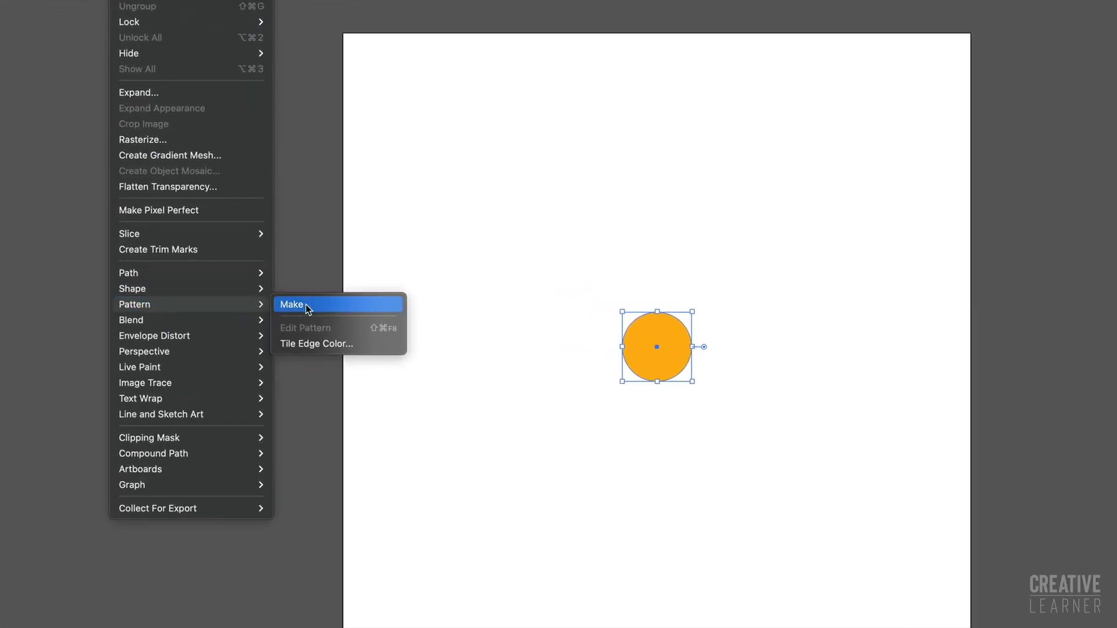
pyautogui.click(305, 305)
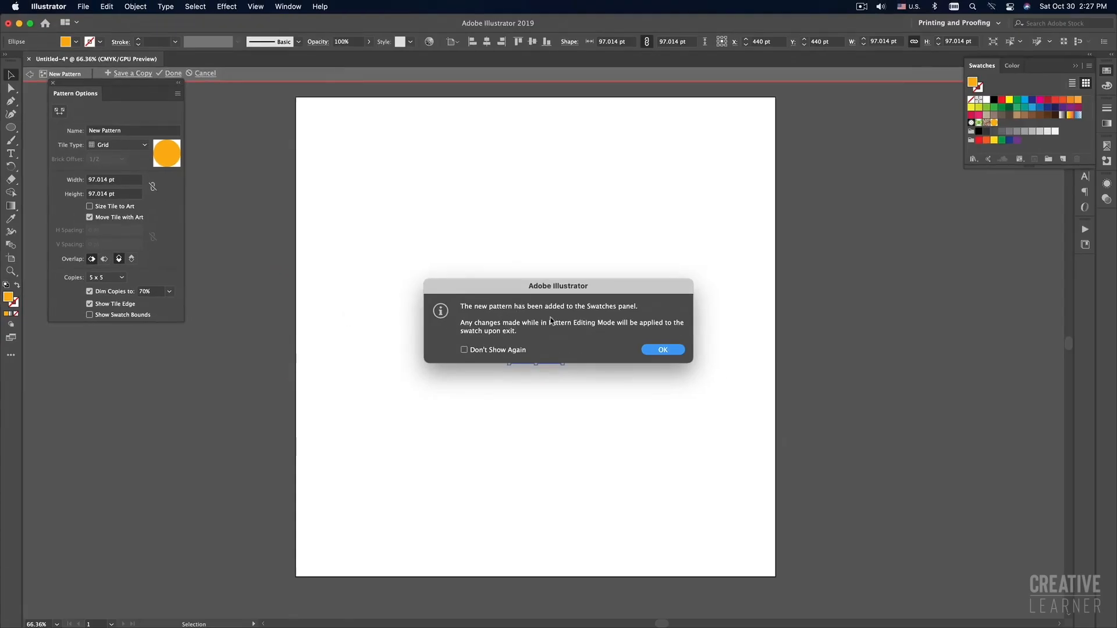
pyautogui.click(668, 352)
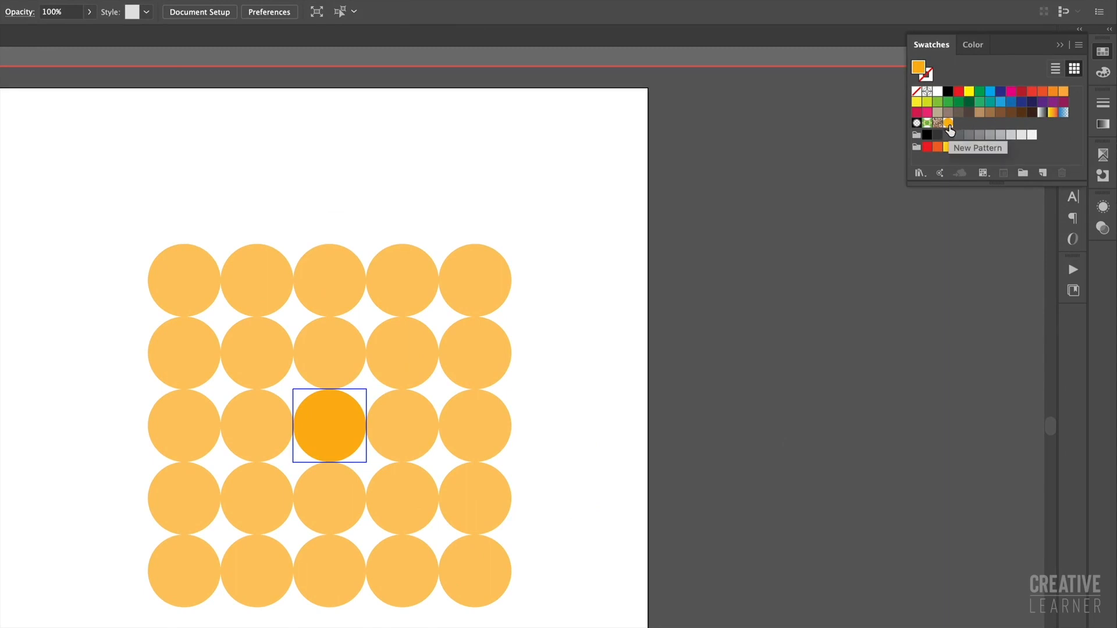
pyautogui.click(949, 126)
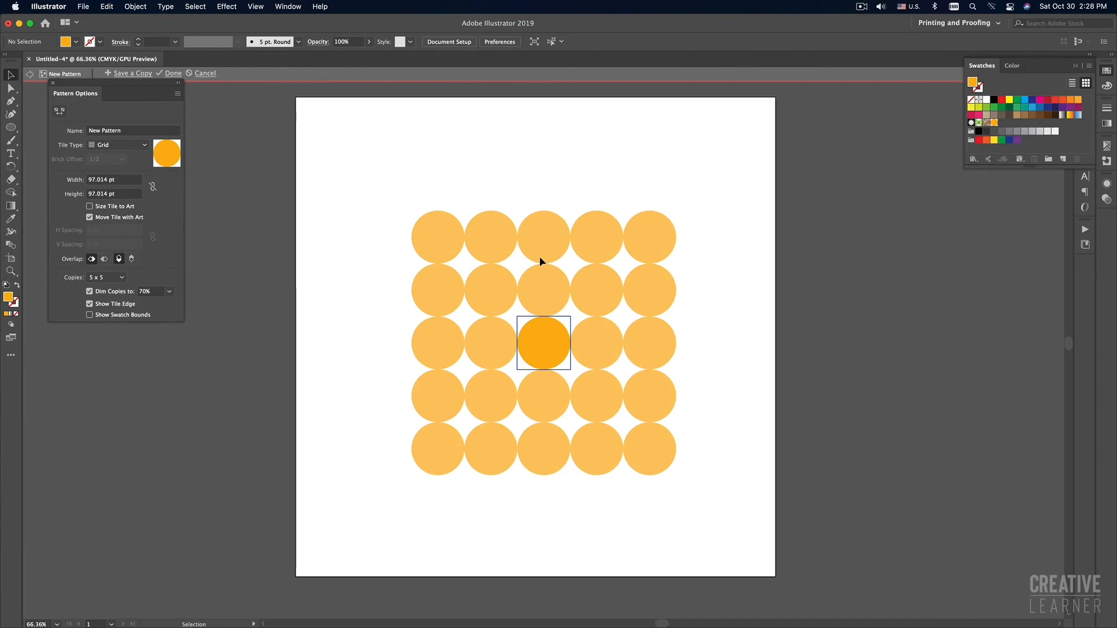
# Step: Shrink the circle inside the pattern tile to about 37 pt wide, keeping it centred
pyautogui.moveTo(120, 93); pyautogui.dragTo(125, 115)
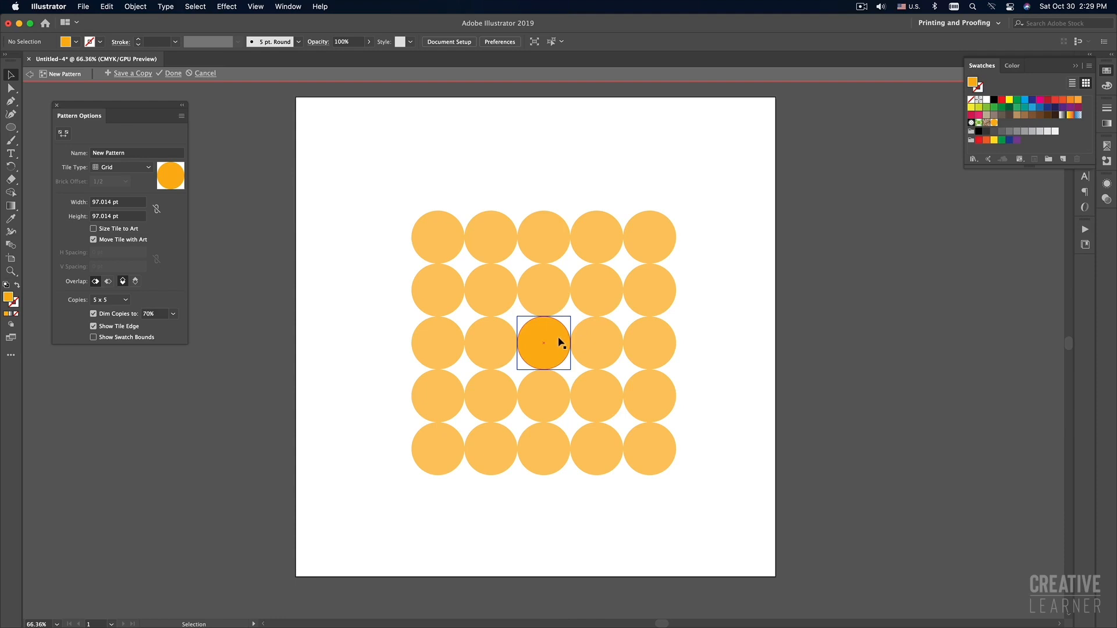
pyautogui.keyDown('super'); pyautogui.click(560, 310); pyautogui.keyUp('super')
pyautogui.moveTo(595, 330); pyautogui.dragTo(598, 310)
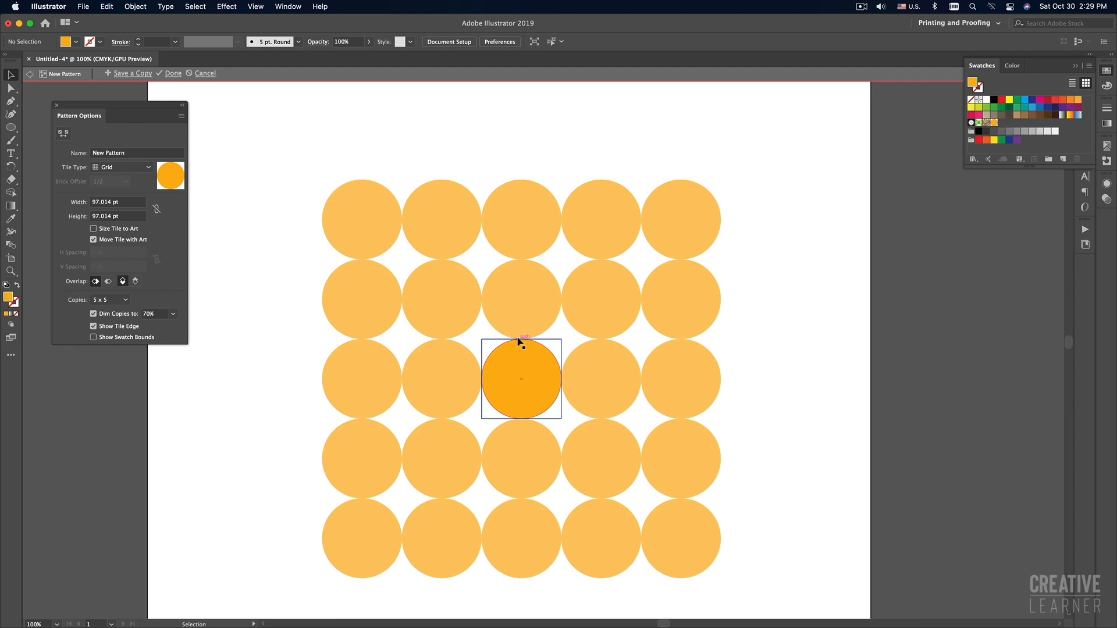
pyautogui.click(527, 377)
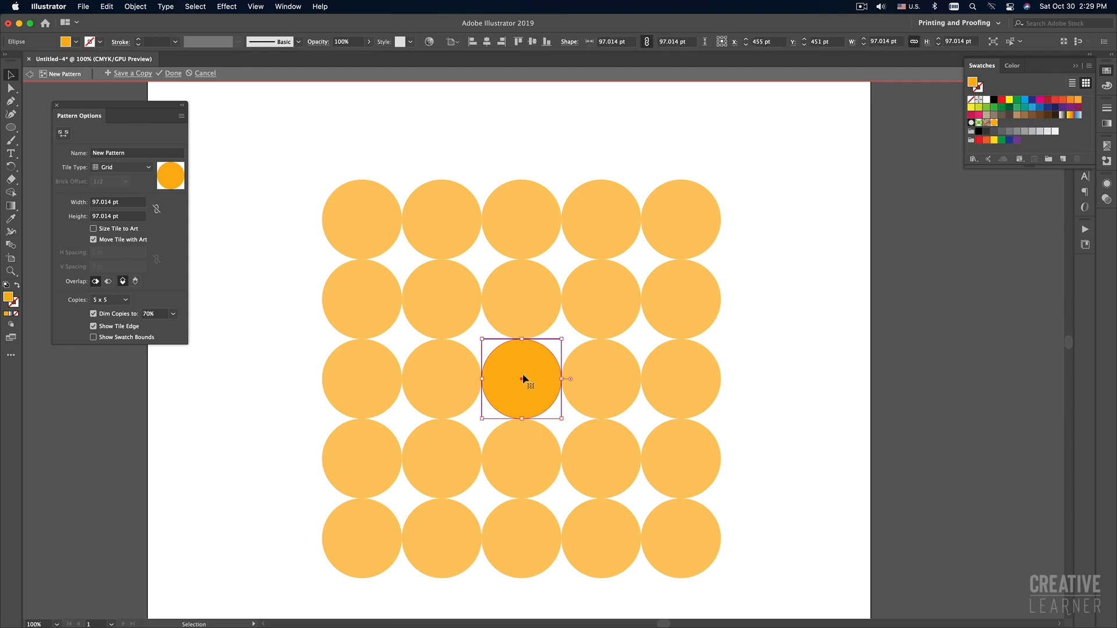
pyautogui.moveTo(562, 340); pyautogui.dragTo(537, 364)
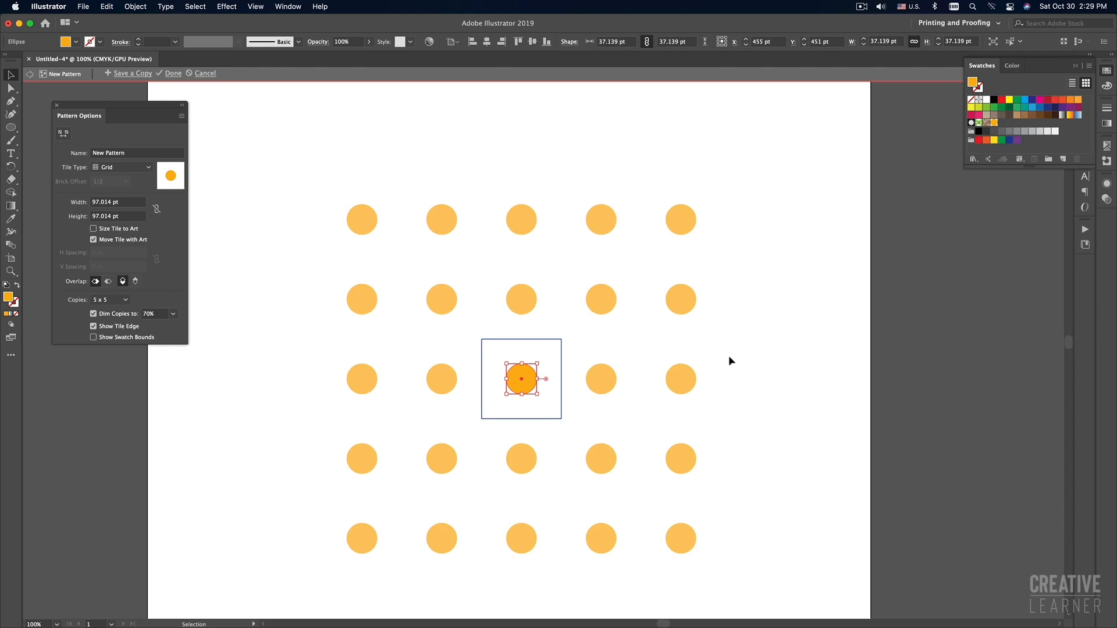
# Step: Enlarge the tile's circle to about 60 pt wide around its centre
pyautogui.hscroll(2, 730, 360)
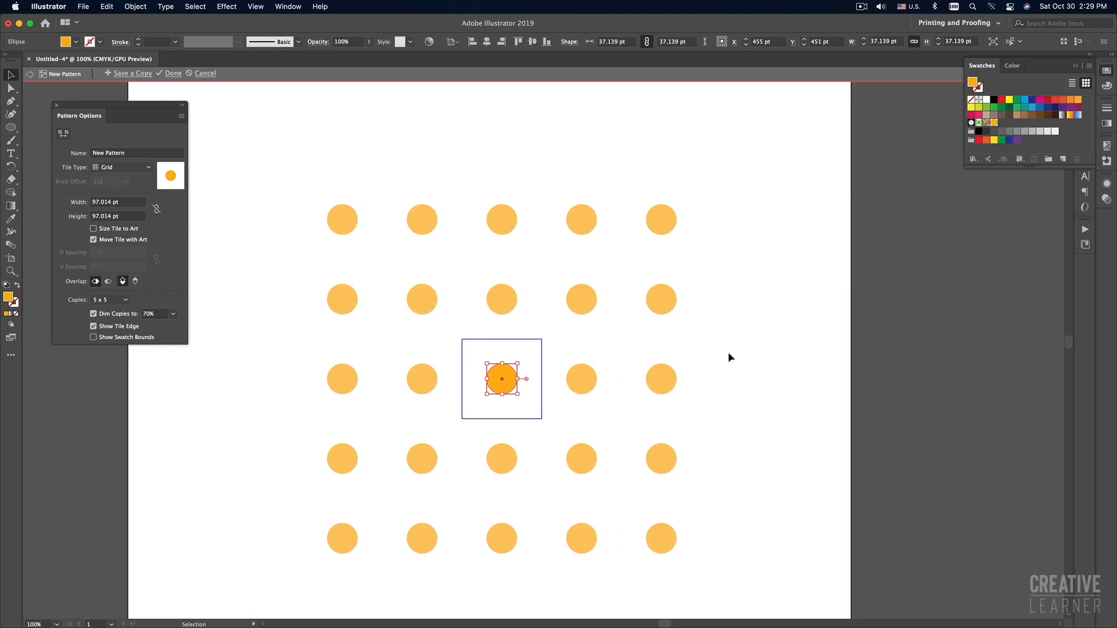
pyautogui.moveTo(727, 361); pyautogui.dragTo(774, 313)
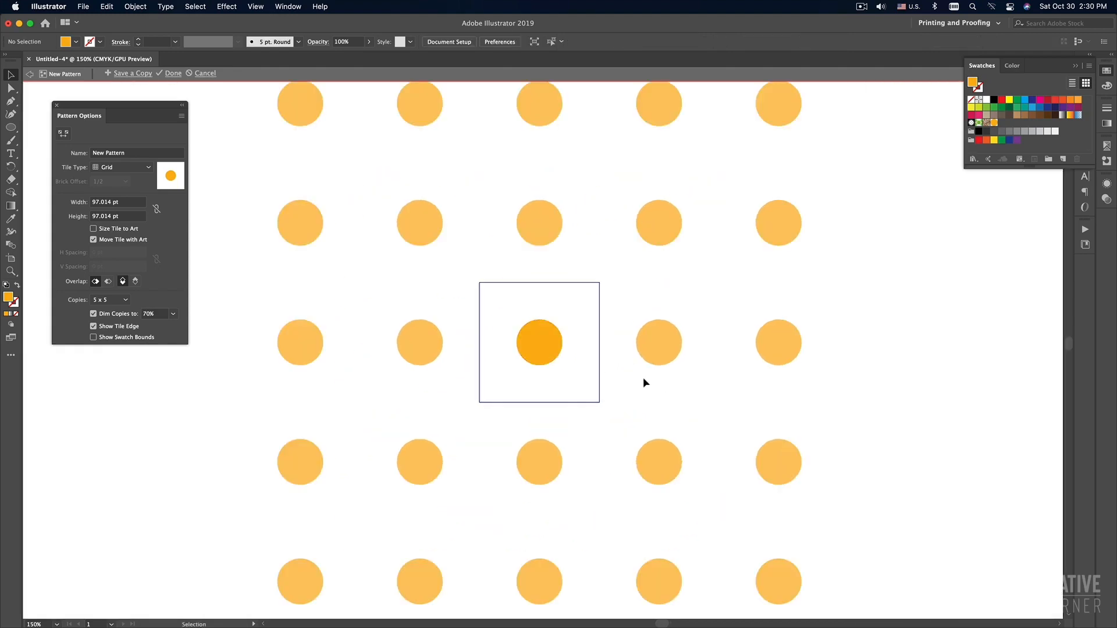
pyautogui.click(540, 332)
pyautogui.moveTo(564, 318); pyautogui.dragTo(578, 305)
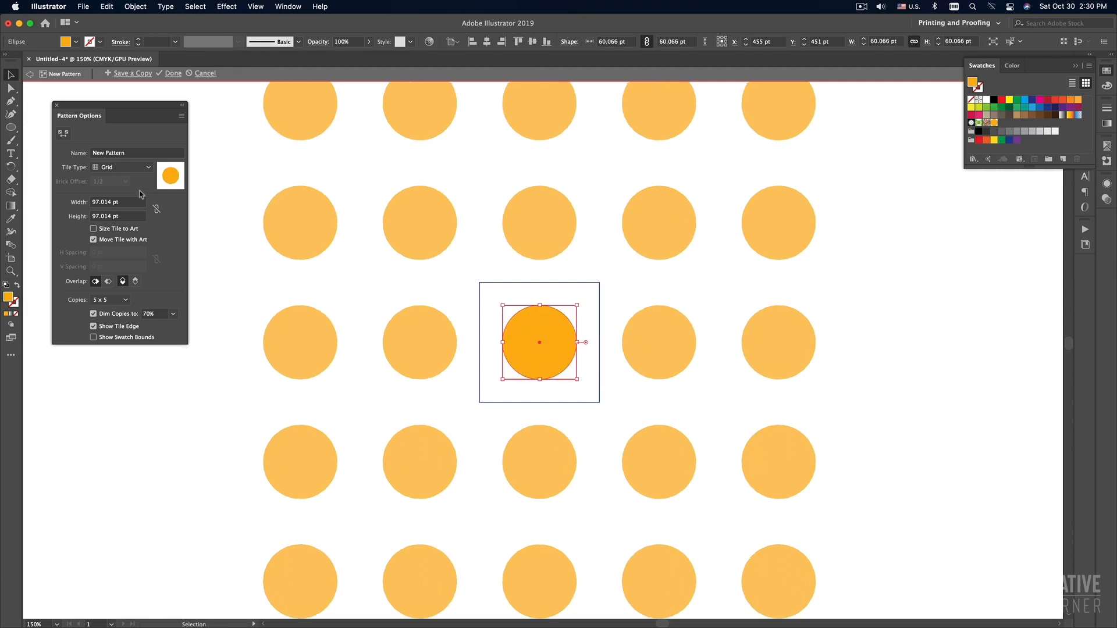
# Step: Set the pattern tile's width to 80 pt
pyautogui.moveTo(97, 110); pyautogui.dragTo(94, 116)
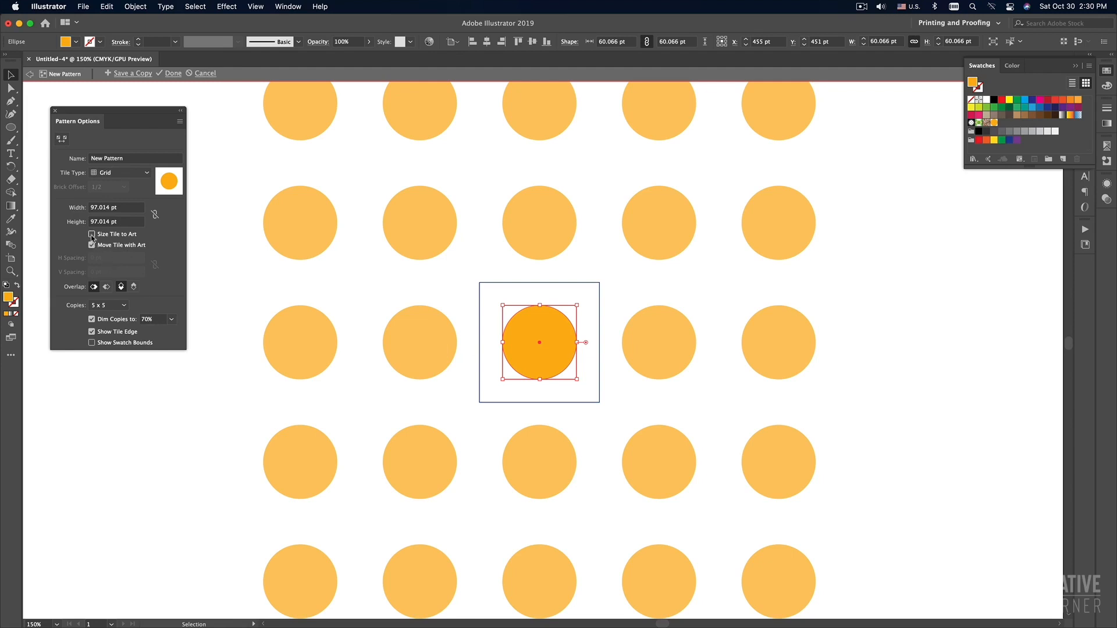
pyautogui.click(123, 208)
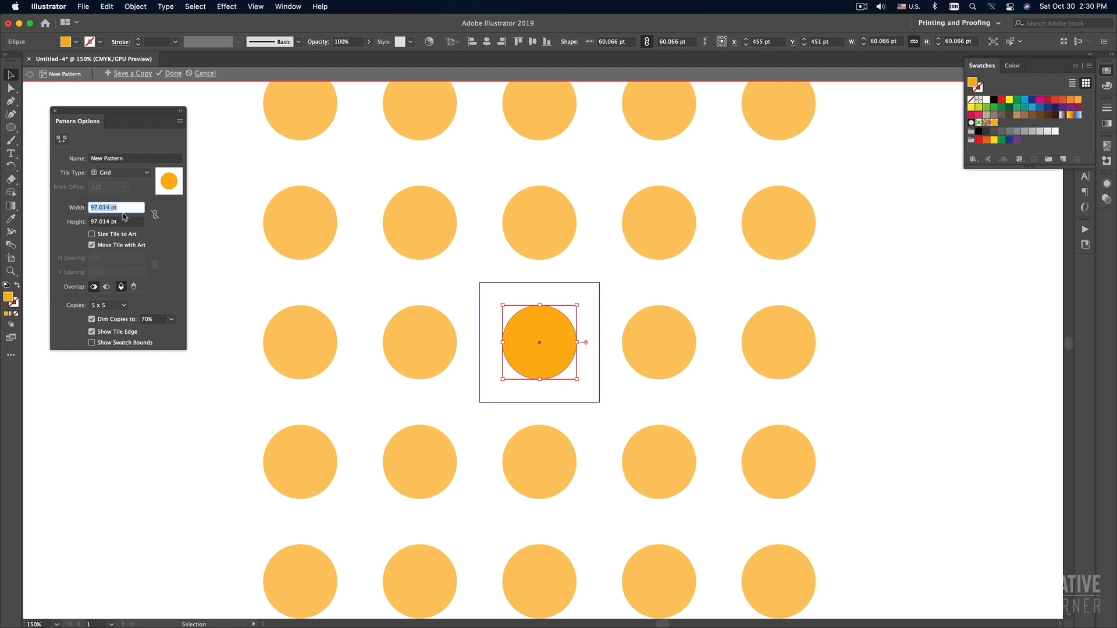
pyautogui.write('110')
pyautogui.press('Return')
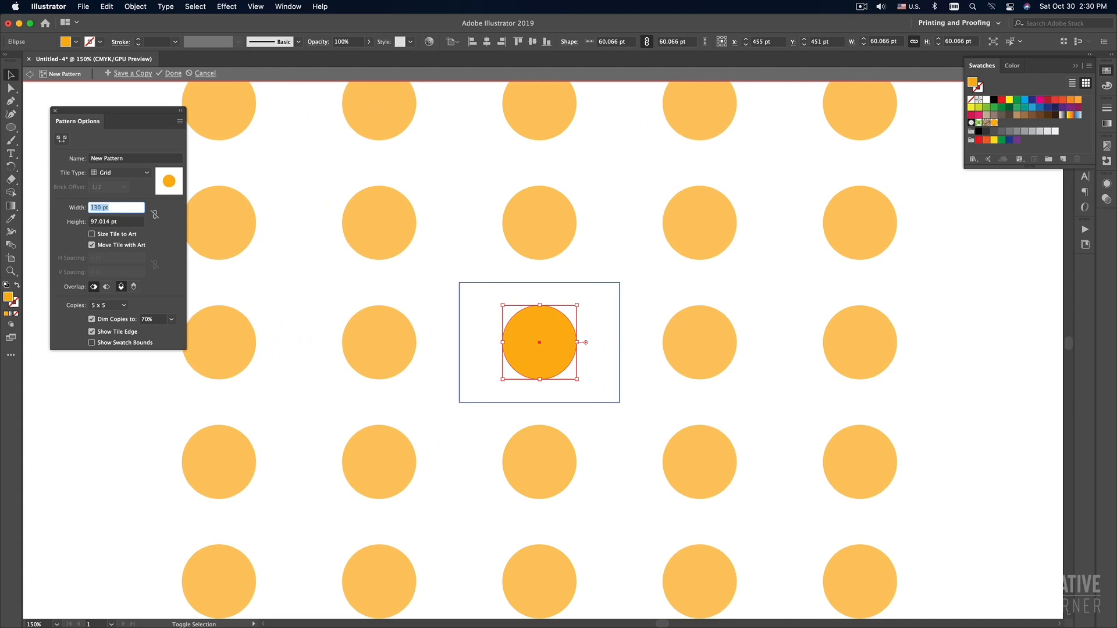
pyautogui.hotkey('shift', 'Down')
pyautogui.hotkey('shift', 'Down')
pyautogui.hotkey('shift', 'Down')
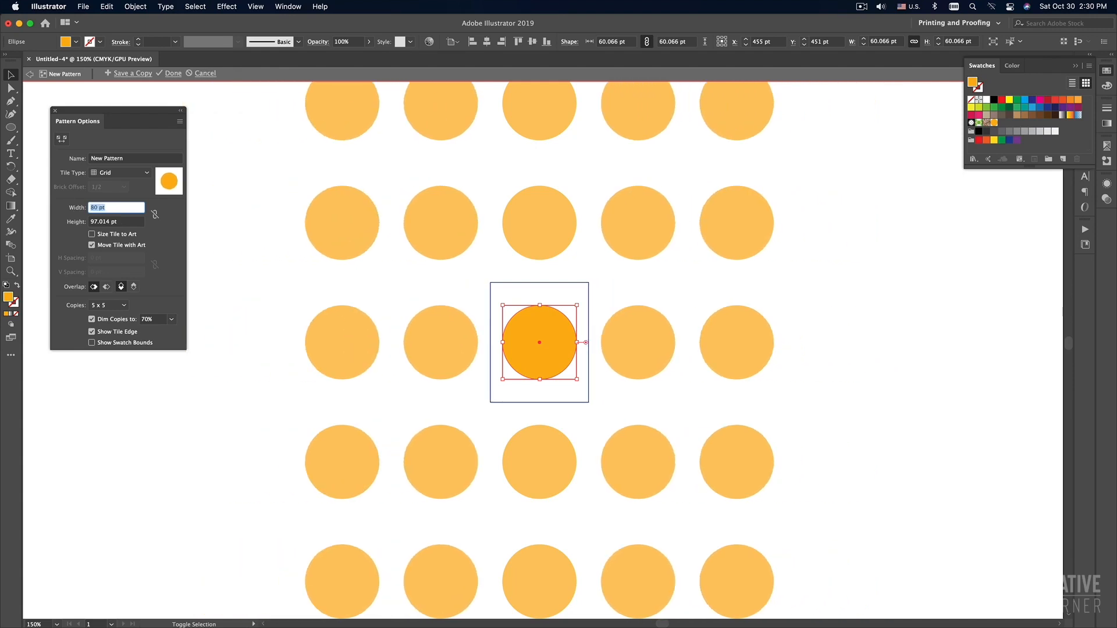
# Step: Set the pattern tile's height to 80 pt
pyautogui.click(122, 222)
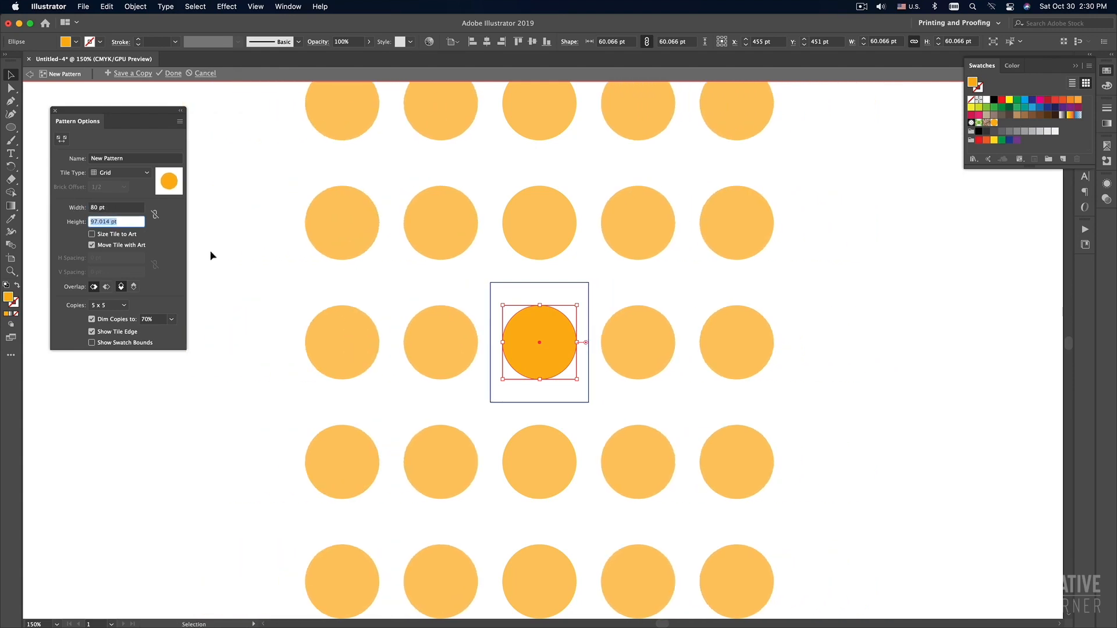
pyautogui.write('80')
pyautogui.press('Return')
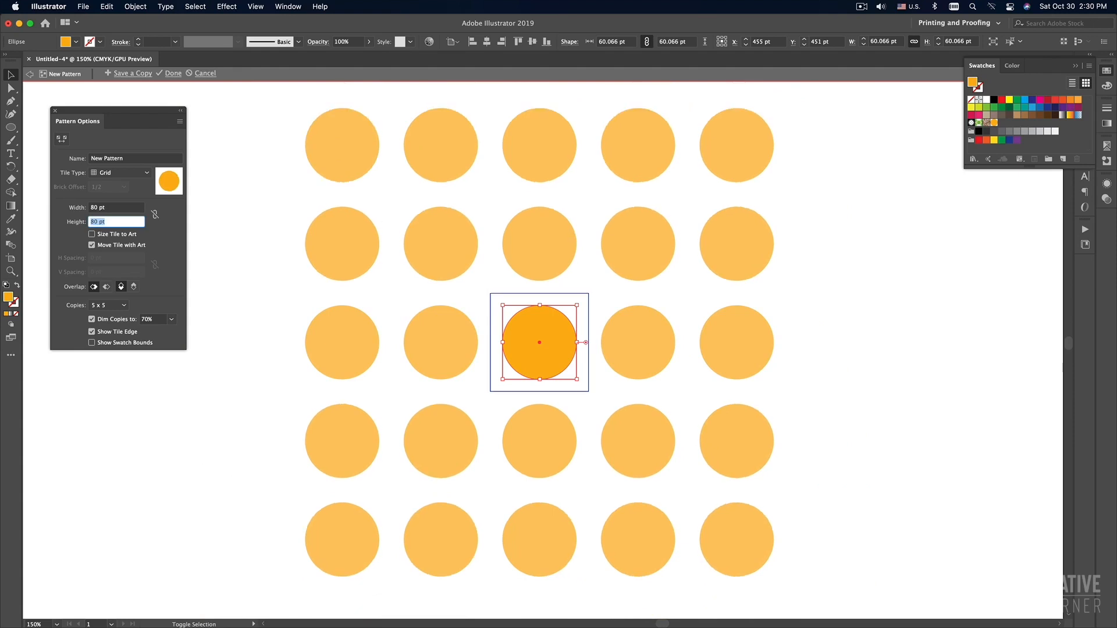
# Step: Try tile heights of 70 pt and 60 pt, and return the height to 80 pt
pyautogui.hotkey('shift', 'Down')
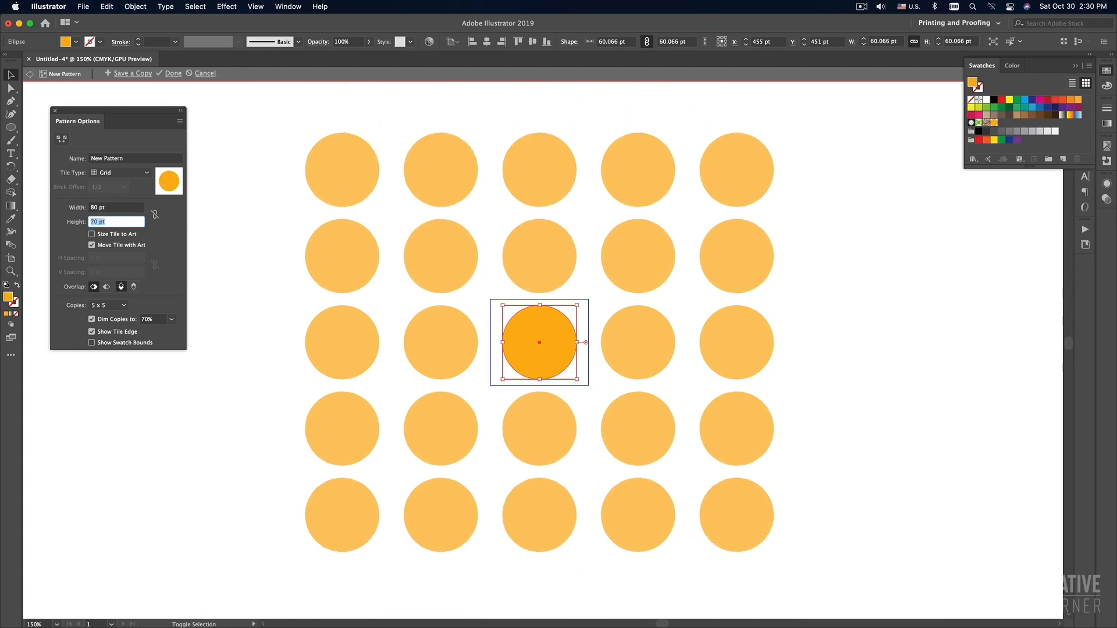
pyautogui.hotkey('shift', 'Down')
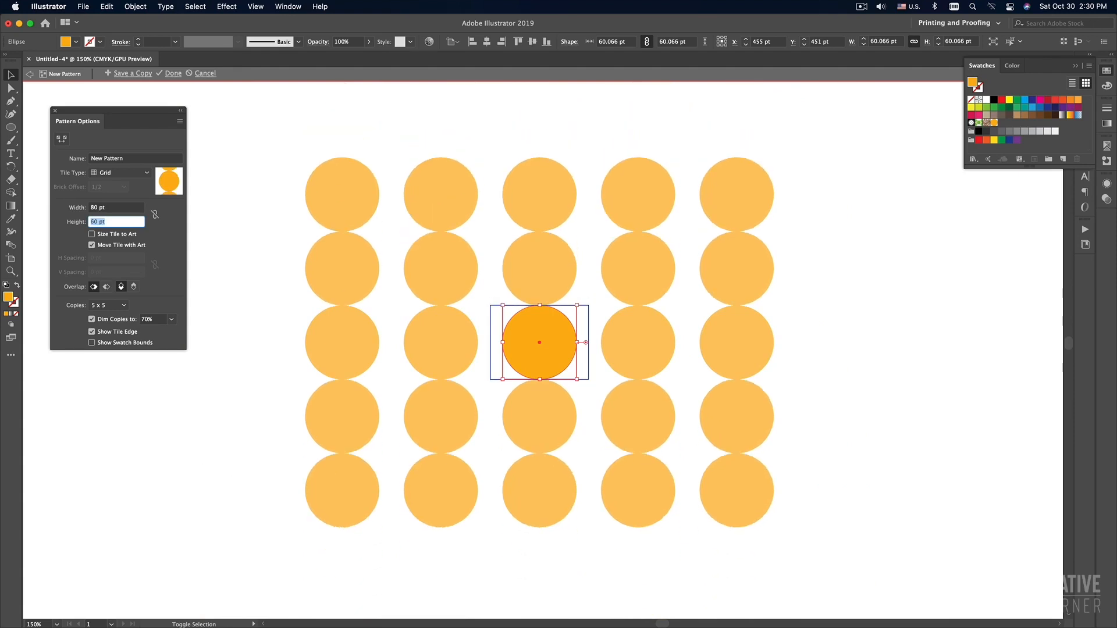
pyautogui.hotkey('shift', 'Up')
pyautogui.click(117, 223)
pyautogui.moveTo(118, 222); pyautogui.dragTo(69, 226)
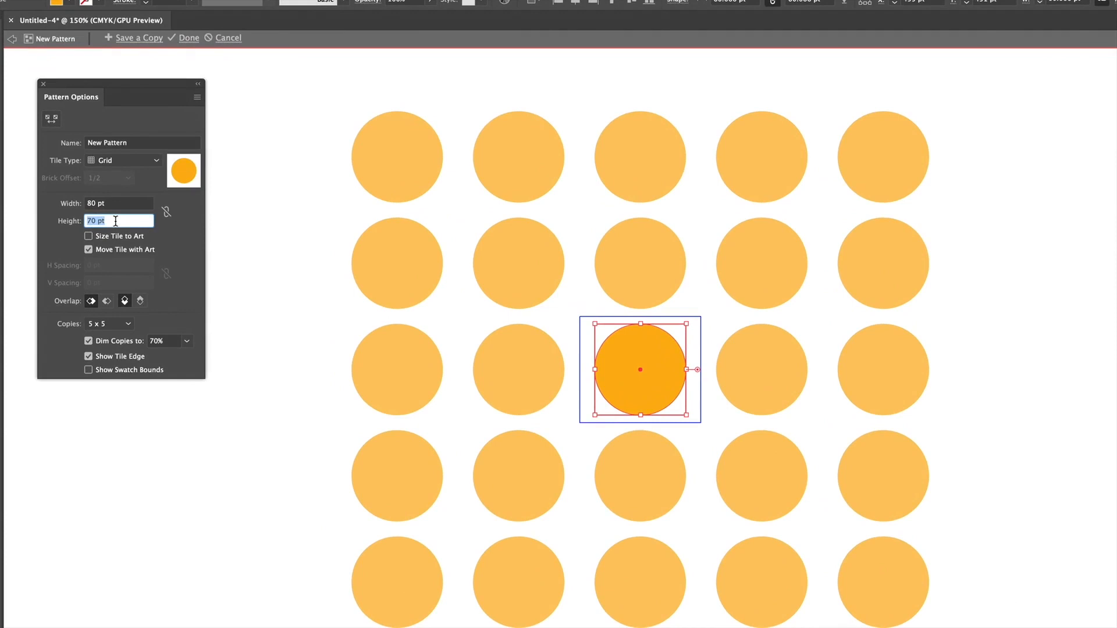
pyautogui.write('80')
pyautogui.press('Return')
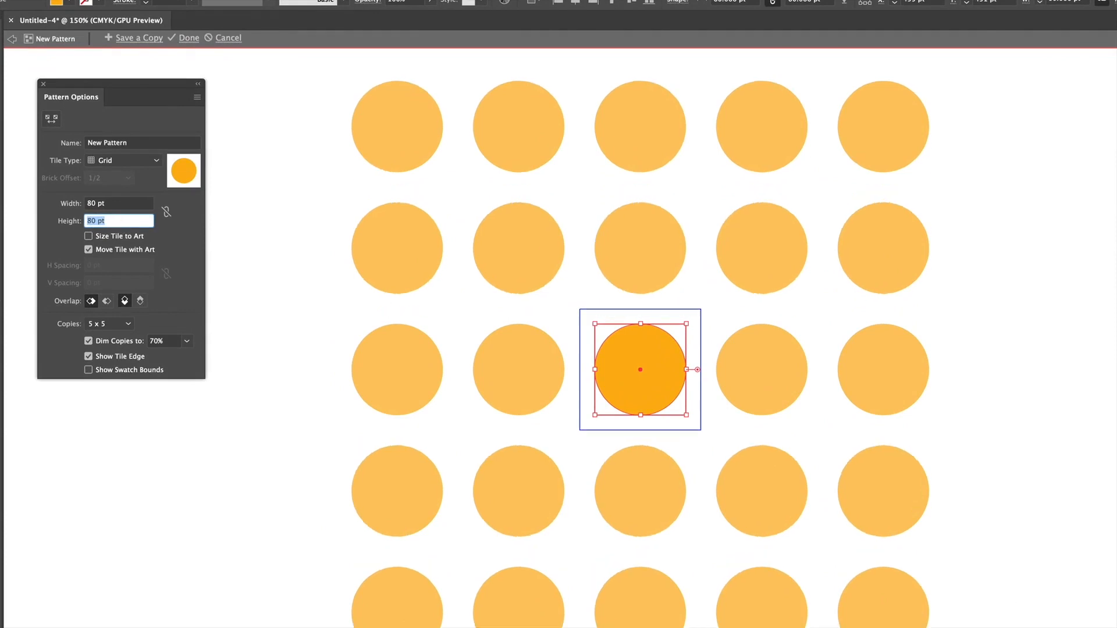
pyautogui.click(108, 204)
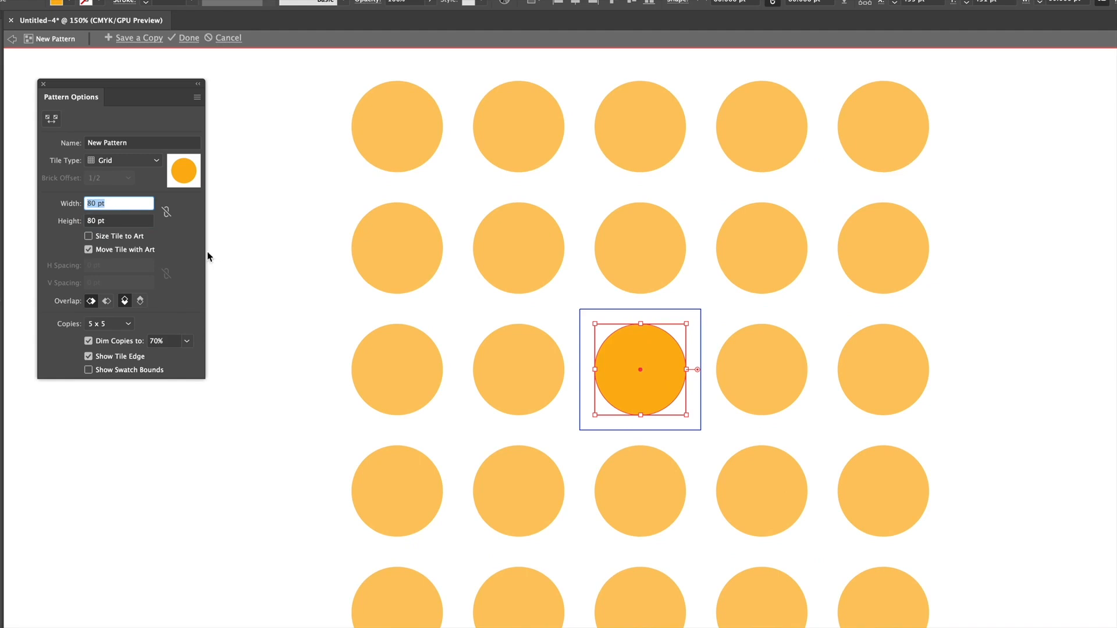
pyautogui.click(120, 221)
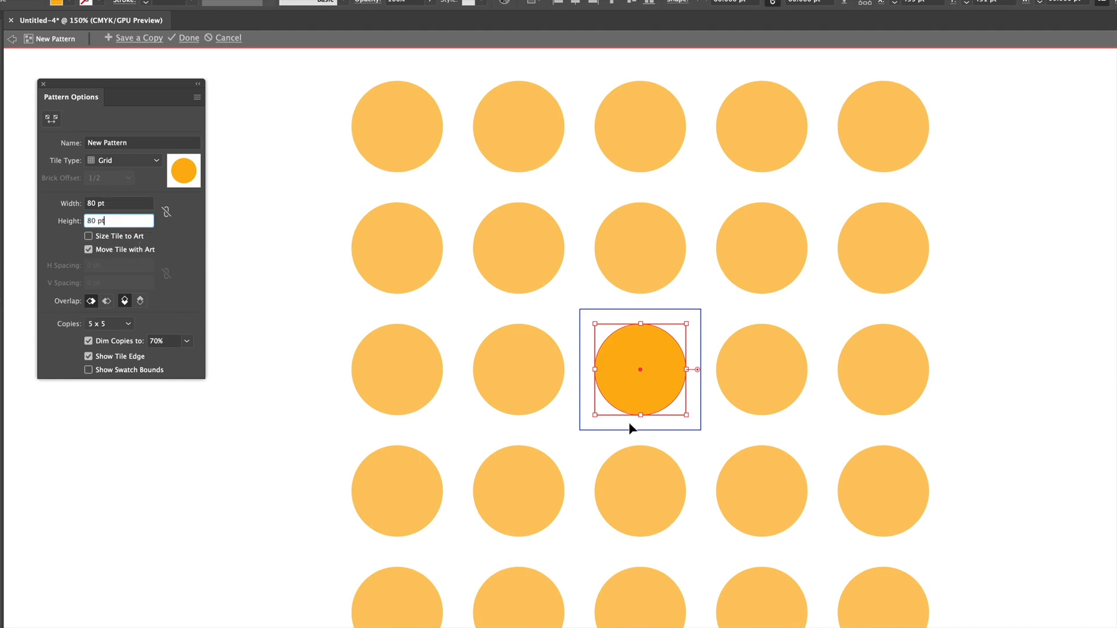
pyautogui.click(119, 204)
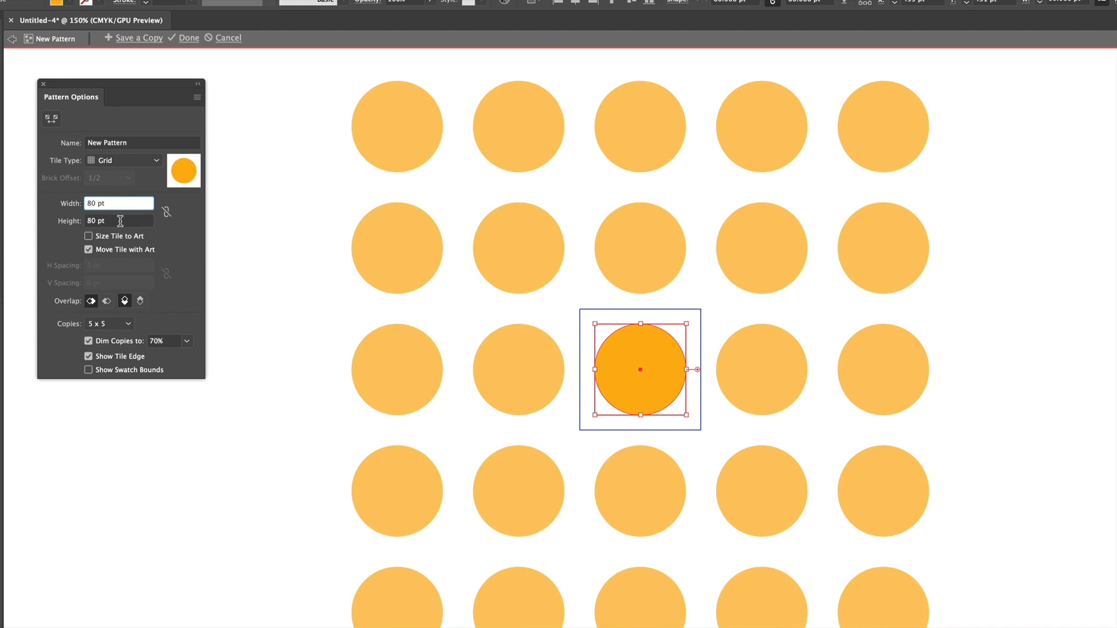
pyautogui.click(120, 221)
pyautogui.click(495, 372)
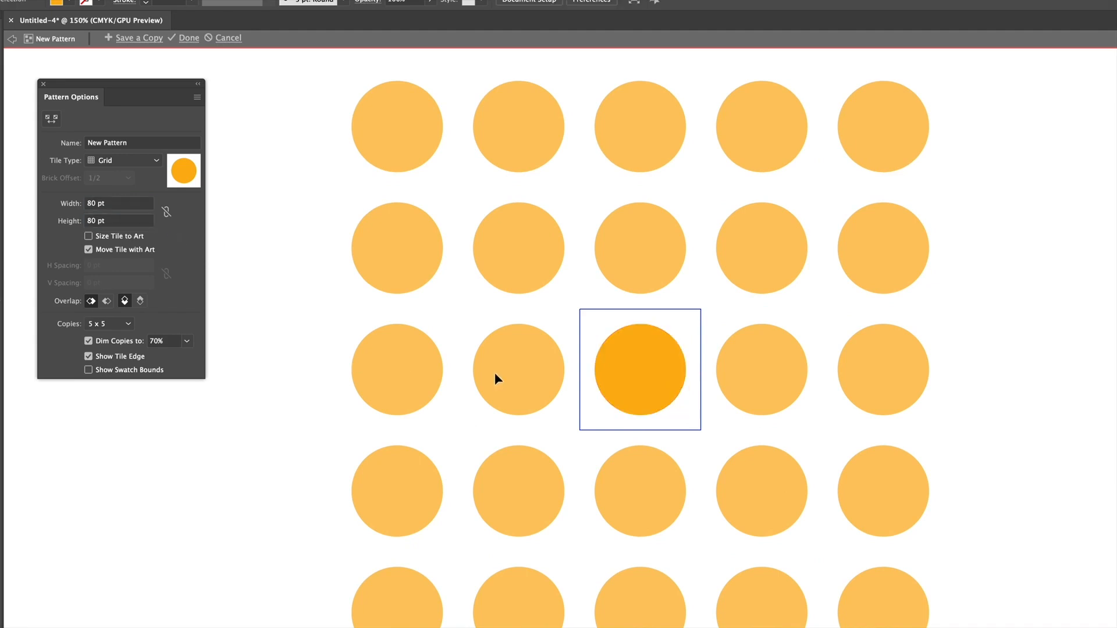
# Step: Shrink the tile's circle around its centre to about half the tile's width
pyautogui.click(656, 380)
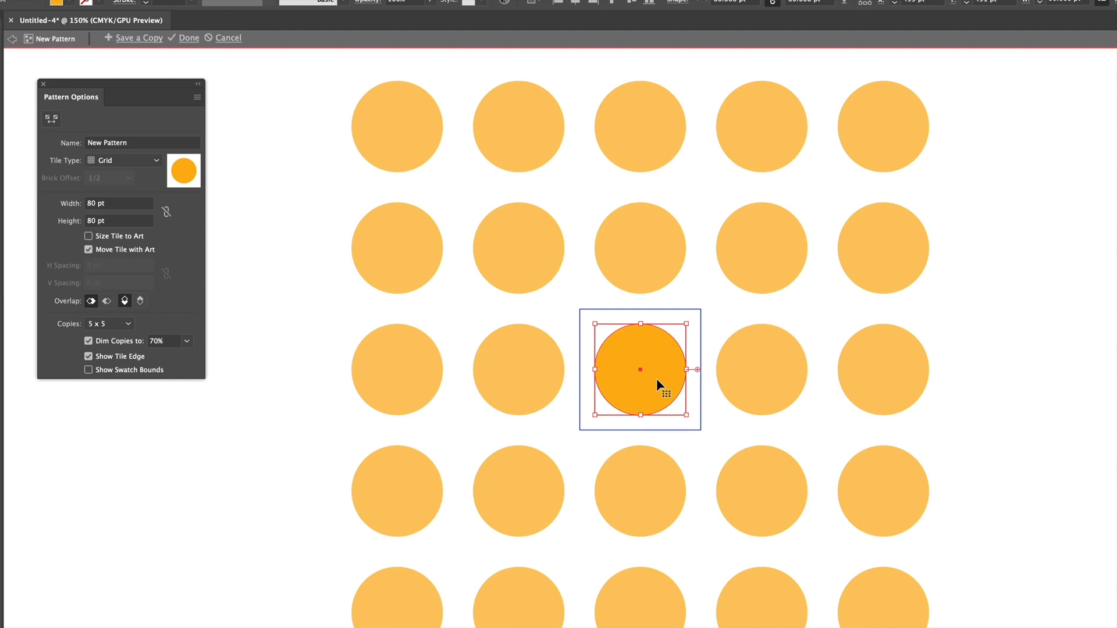
pyautogui.moveTo(686, 324); pyautogui.dragTo(672, 338)
pyautogui.click(729, 329)
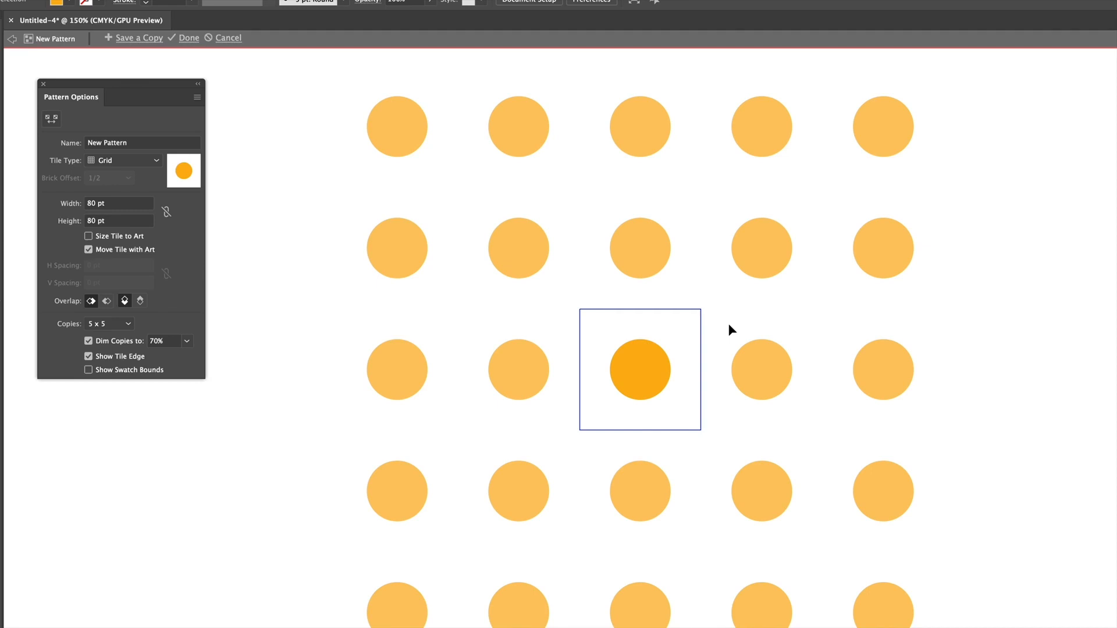
# Step: Finish editing the pattern and select the original orange circle on the artboard
pyautogui.keyDown('alt'); pyautogui.keyDown('super'); pyautogui.click(685, 330); pyautogui.keyUp('super'); pyautogui.keyUp('alt')
pyautogui.keyDown('alt'); pyautogui.keyDown('super'); pyautogui.click(685, 331); pyautogui.keyUp('super'); pyautogui.keyUp('alt')
pyautogui.moveTo(665, 418); pyautogui.dragTo(653, 398)
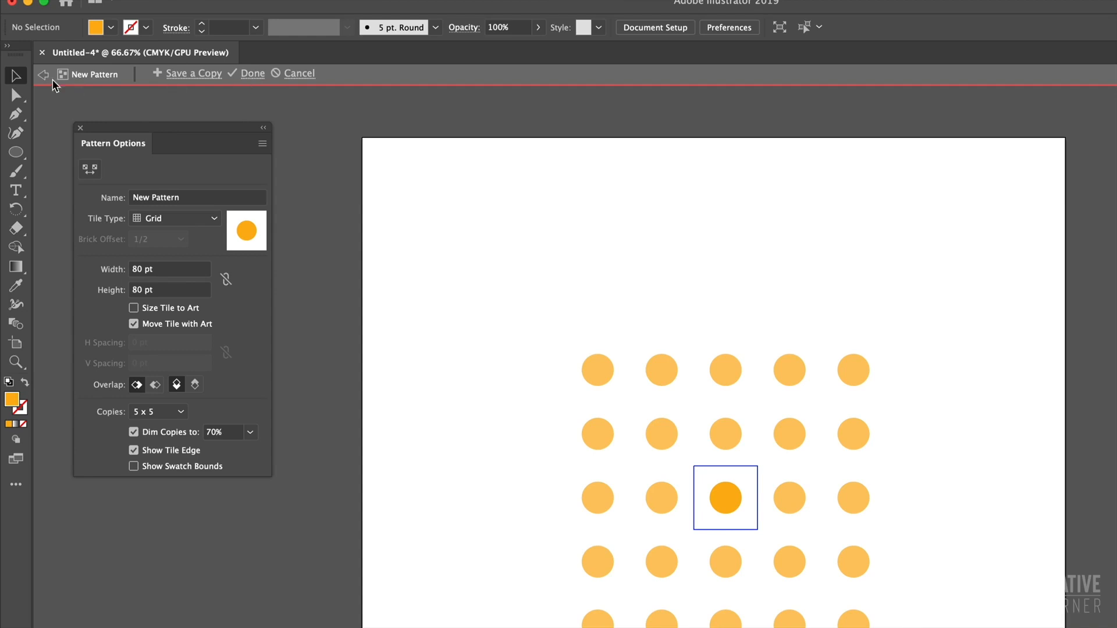
pyautogui.click(252, 74)
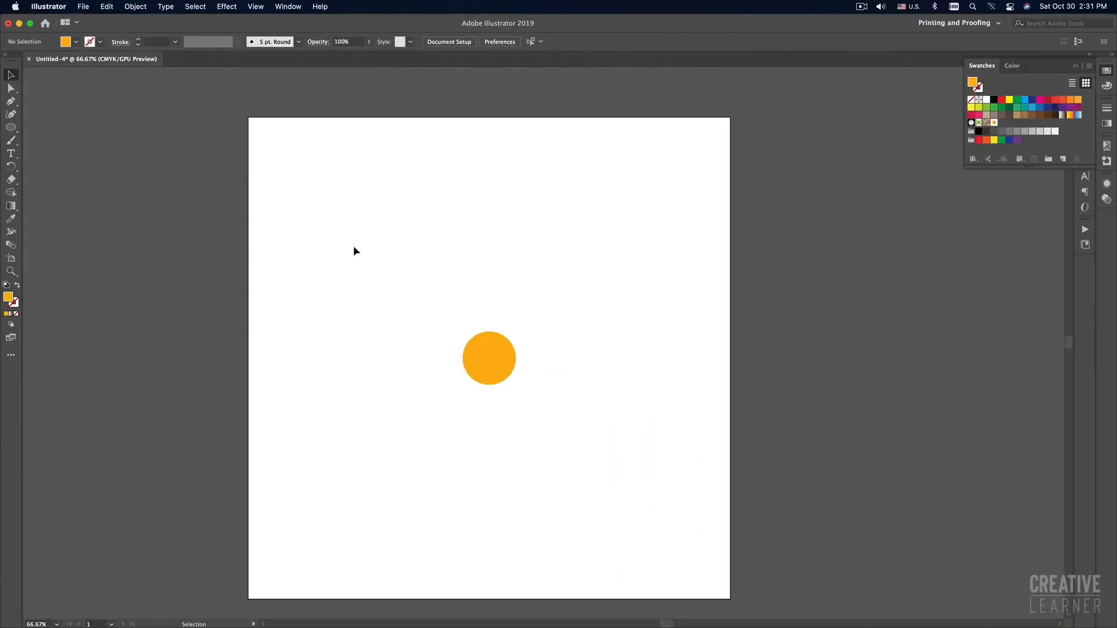
pyautogui.click(489, 364)
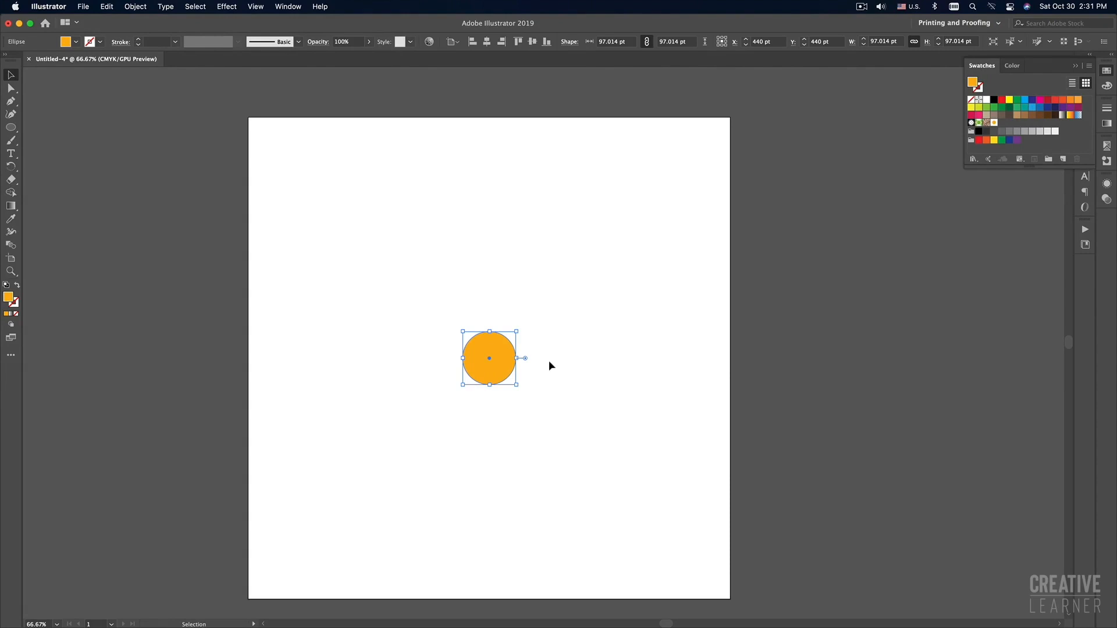
# Step: Move the orange circle up near the artboard's upper edge, and undock and lengthen the Swatches panel
pyautogui.click(549, 366)
pyautogui.moveTo(518, 360); pyautogui.dragTo(533, 181)
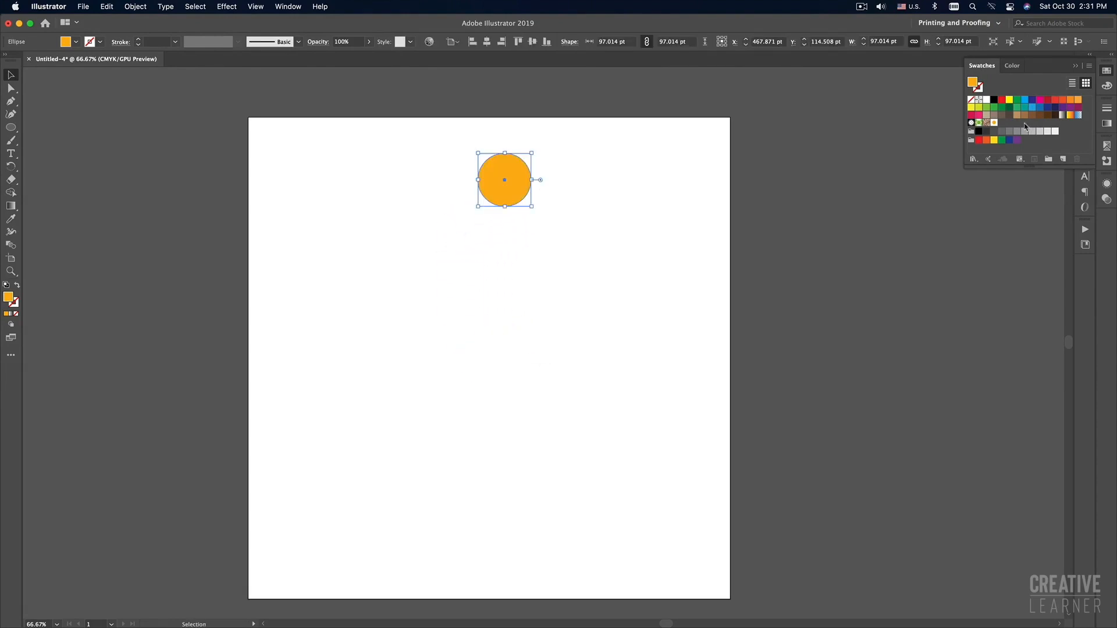
pyautogui.moveTo(982, 72); pyautogui.dragTo(788, 101)
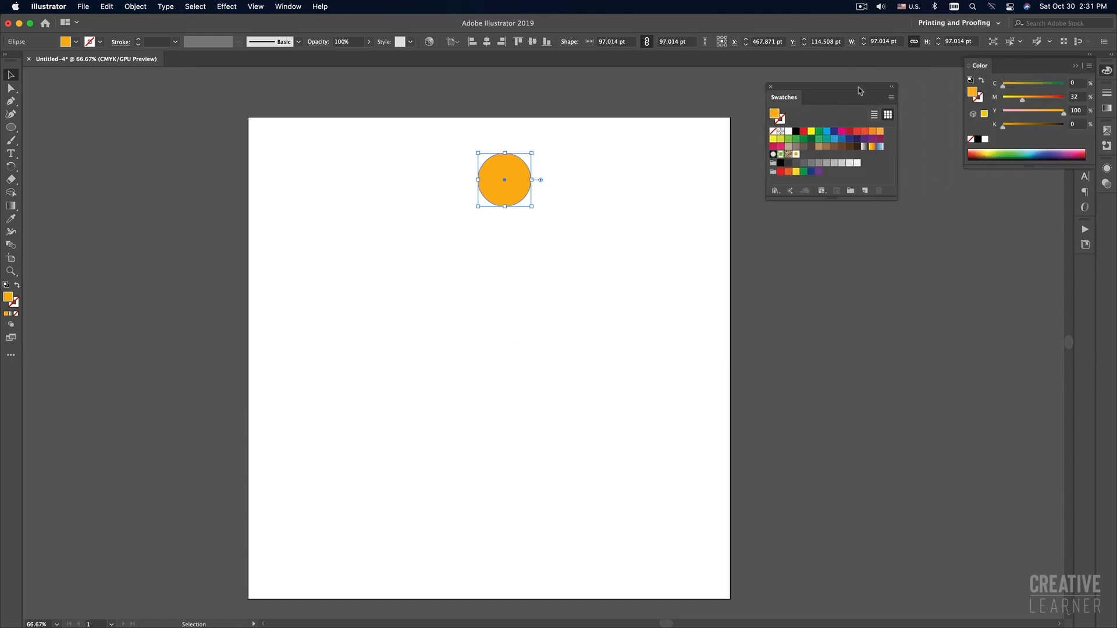
pyautogui.moveTo(860, 90); pyautogui.dragTo(864, 87)
pyautogui.moveTo(892, 193); pyautogui.dragTo(893, 312)
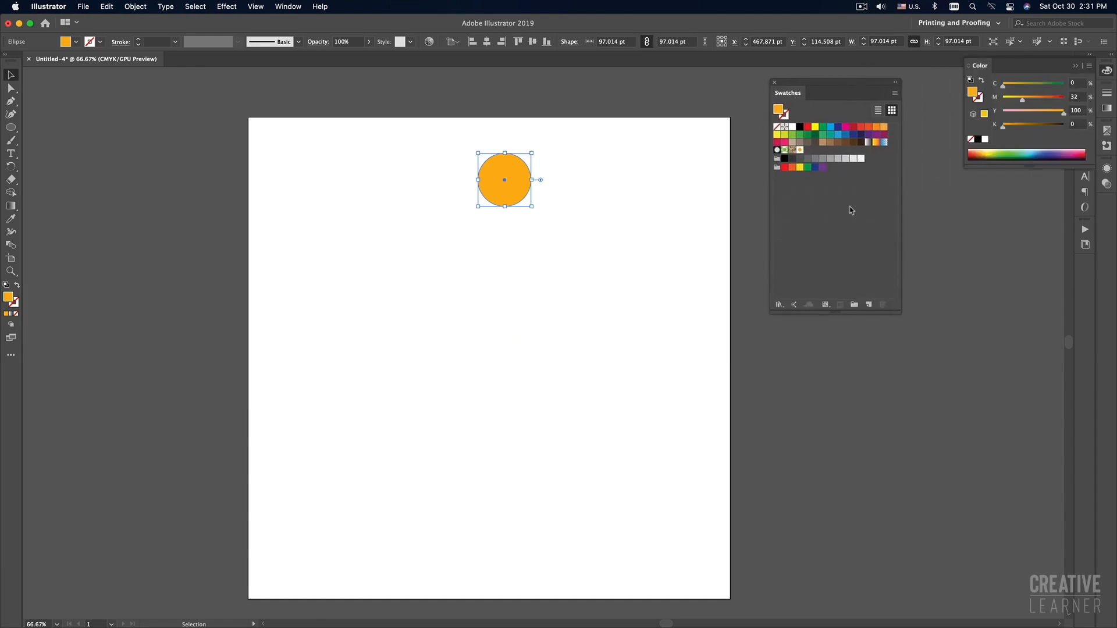
pyautogui.click(462, 342)
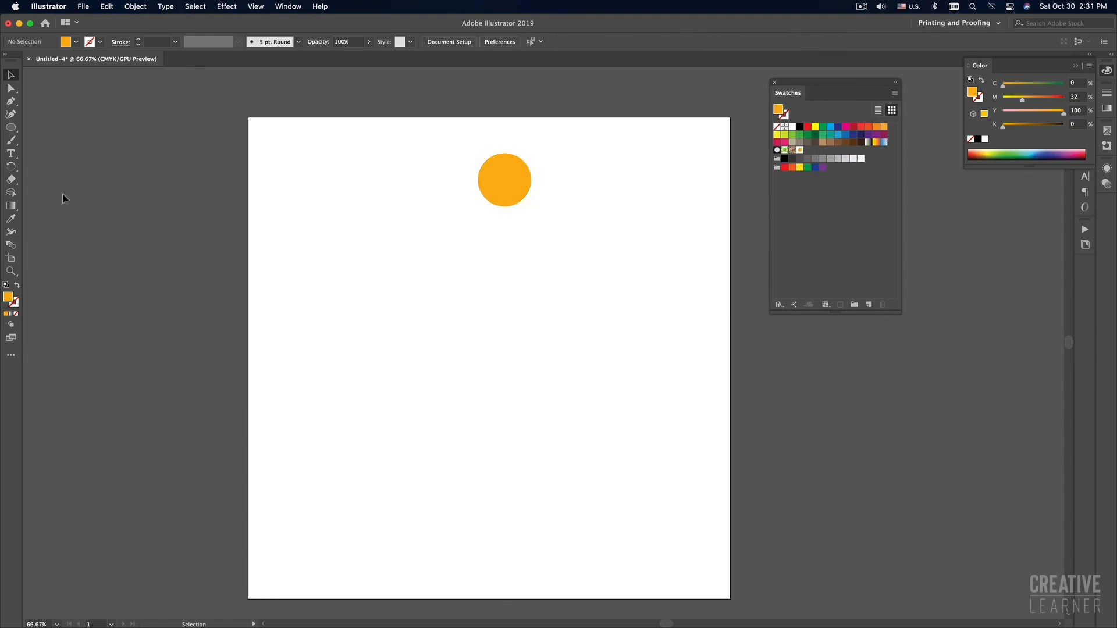
# Step: Detach the shape tools as a floating panel beside the artboard and return to the Selection tool
pyautogui.click(11, 127)
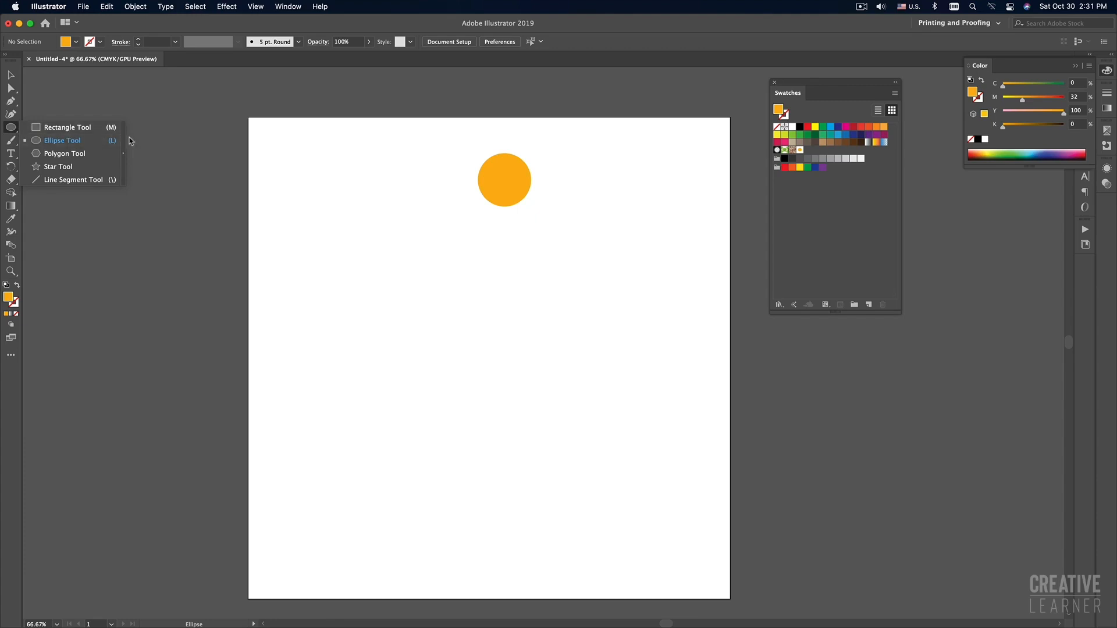
pyautogui.click(124, 149)
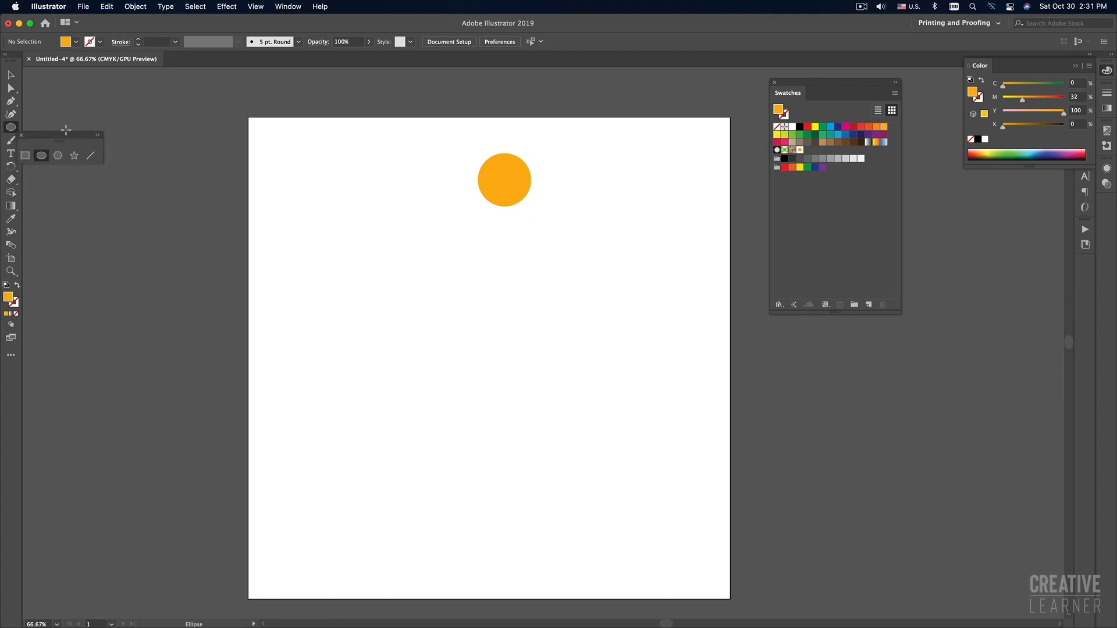
pyautogui.moveTo(65, 136); pyautogui.dragTo(94, 103)
pyautogui.press('v')
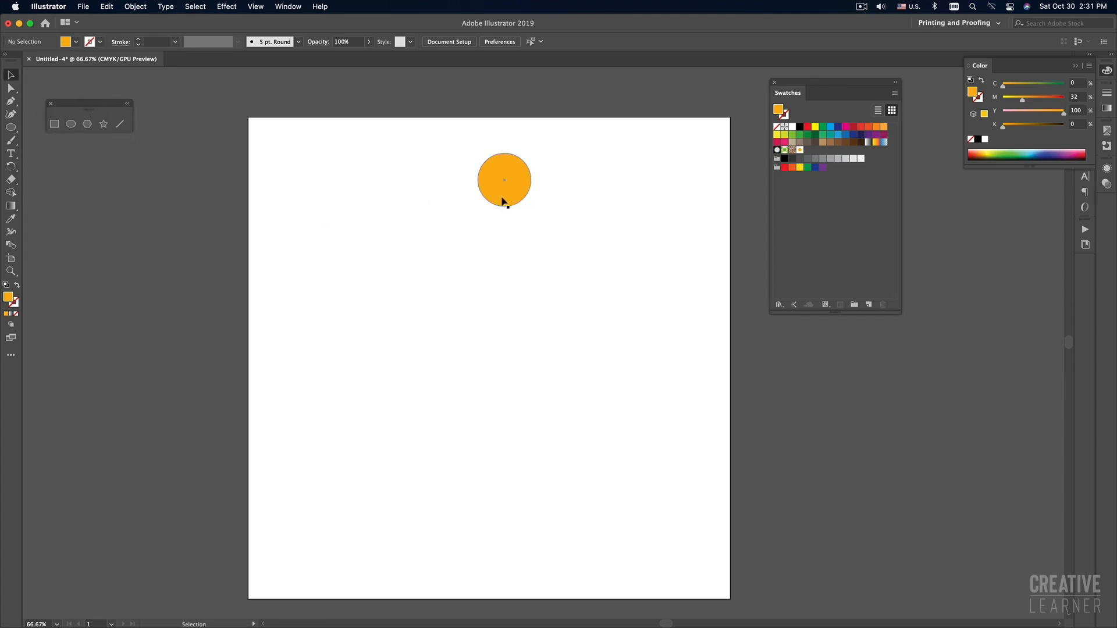
# Step: Move the orange circle off the artboard onto the pasteboard and deselect it
pyautogui.moveTo(523, 180); pyautogui.dragTo(188, 285)
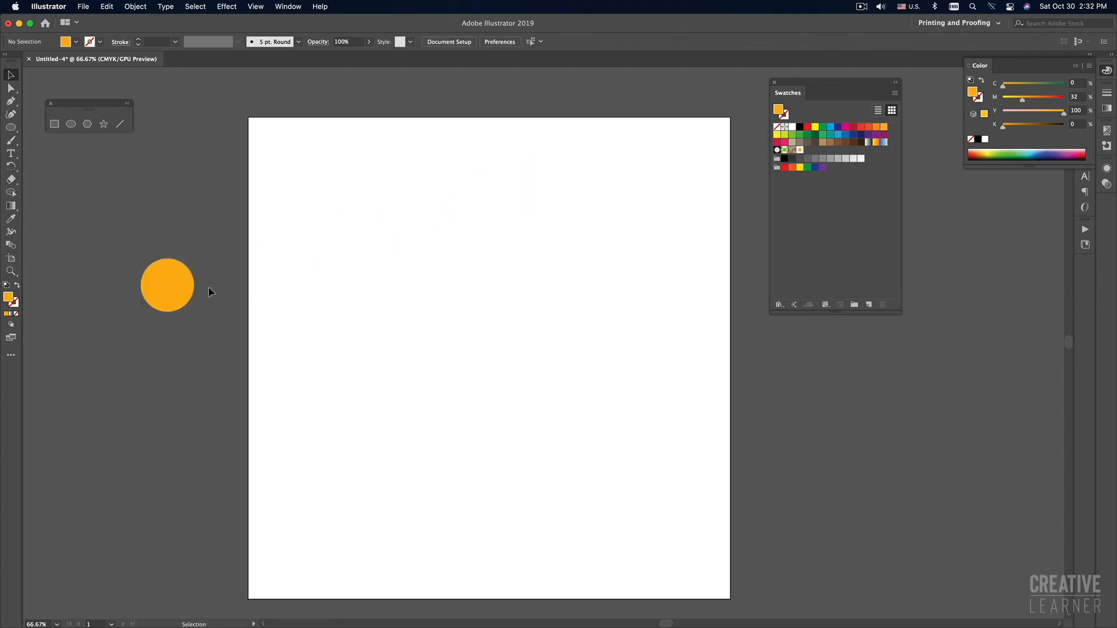
pyautogui.moveTo(169, 290); pyautogui.dragTo(165, 292)
pyautogui.click(198, 247)
pyautogui.click(193, 237)
# Step: Draw an 880 × 880 pt rectangle covering the whole artboard
pyautogui.click(54, 126)
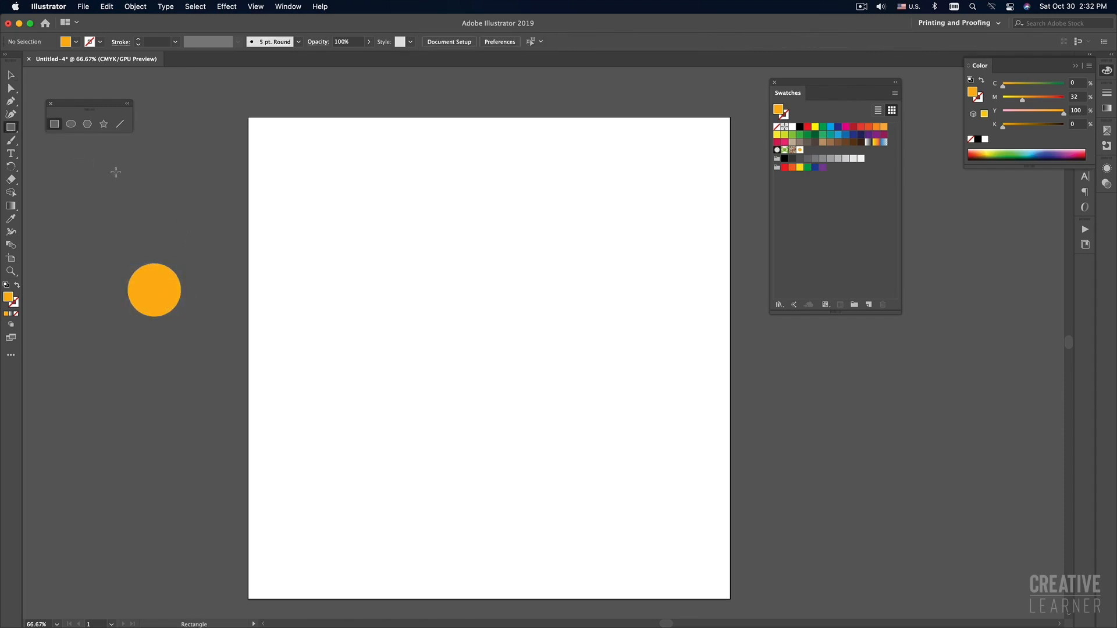
pyautogui.moveTo(248, 118); pyautogui.dragTo(730, 597)
pyautogui.press('v')
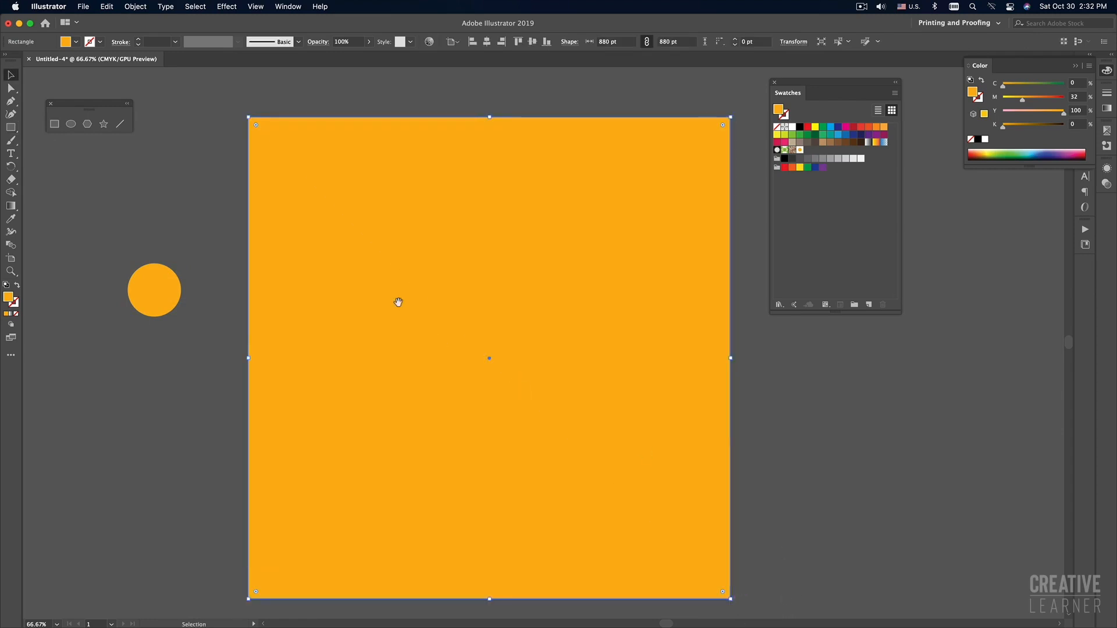
pyautogui.scroll(3, 435, 339)
pyautogui.hscroll(-3, 435, 339)
pyautogui.moveTo(311, 187)
pyautogui.mouseDown()
pyautogui.moveTo(332, 207)
pyautogui.moveTo(312, 188)
pyautogui.mouseUp()
pyautogui.click(400, 163)
pyautogui.click(256, 7)
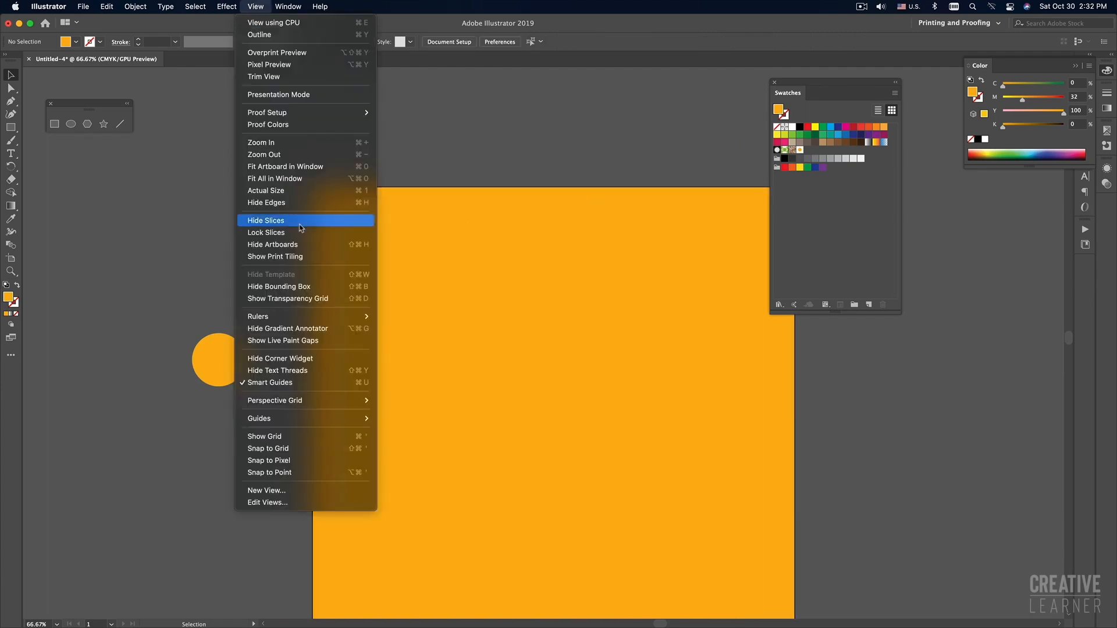
pyautogui.click(466, 160)
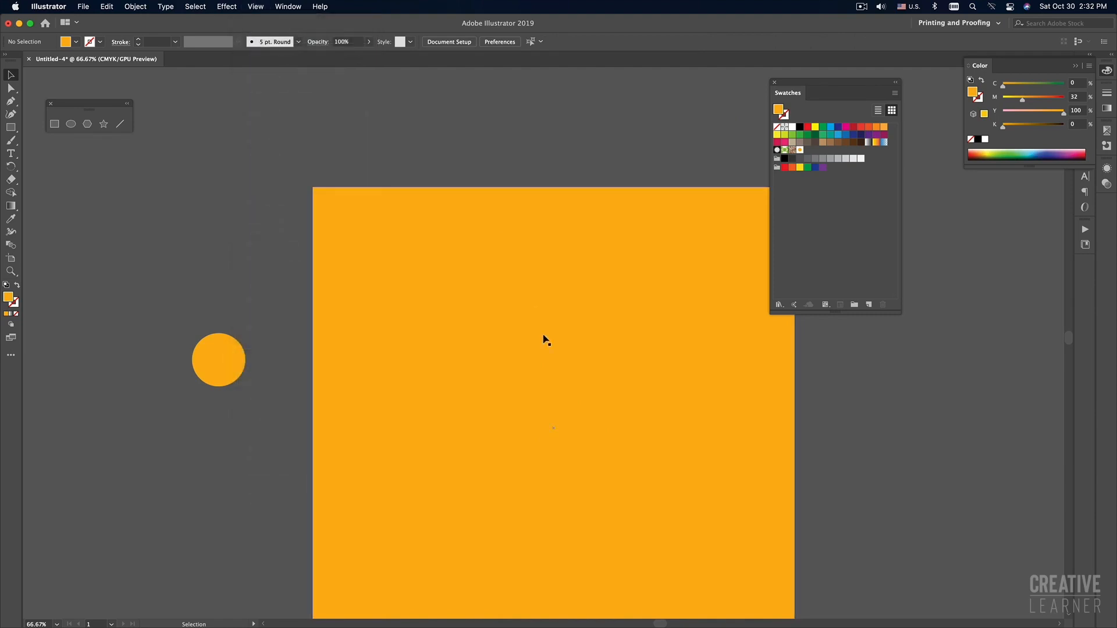
# Step: Select the artboard-sized square, remove its orange fill and fill it with the New Pattern circle swatch
pyautogui.press('super+minus')
pyautogui.moveTo(561, 376); pyautogui.dragTo(464, 309)
pyautogui.moveTo(504, 348); pyautogui.dragTo(543, 370)
pyautogui.click(561, 381)
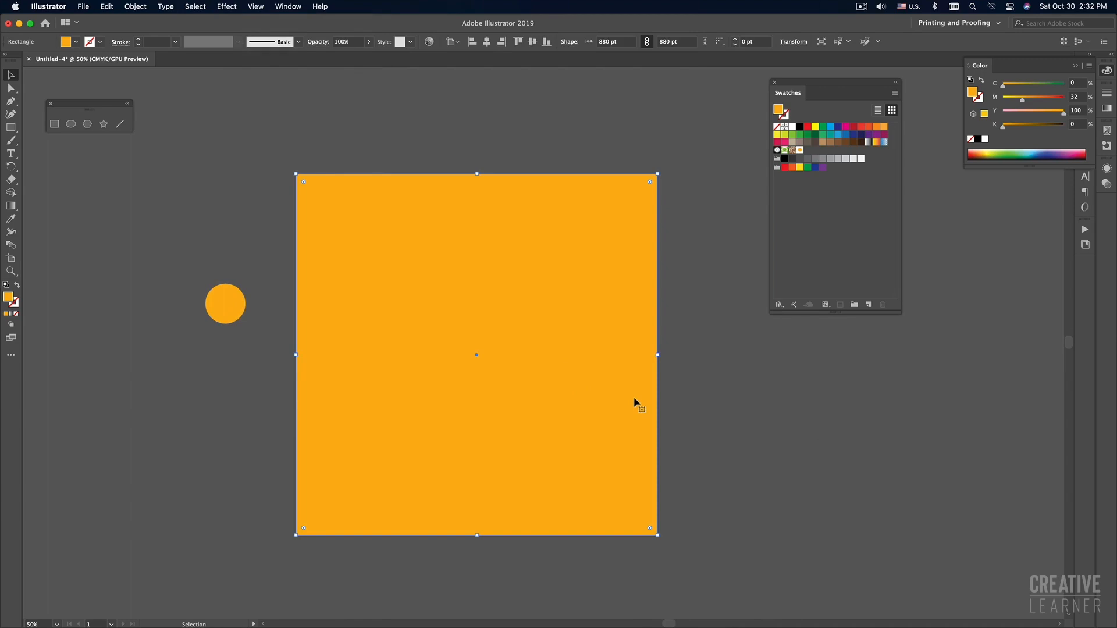
pyautogui.click(16, 315)
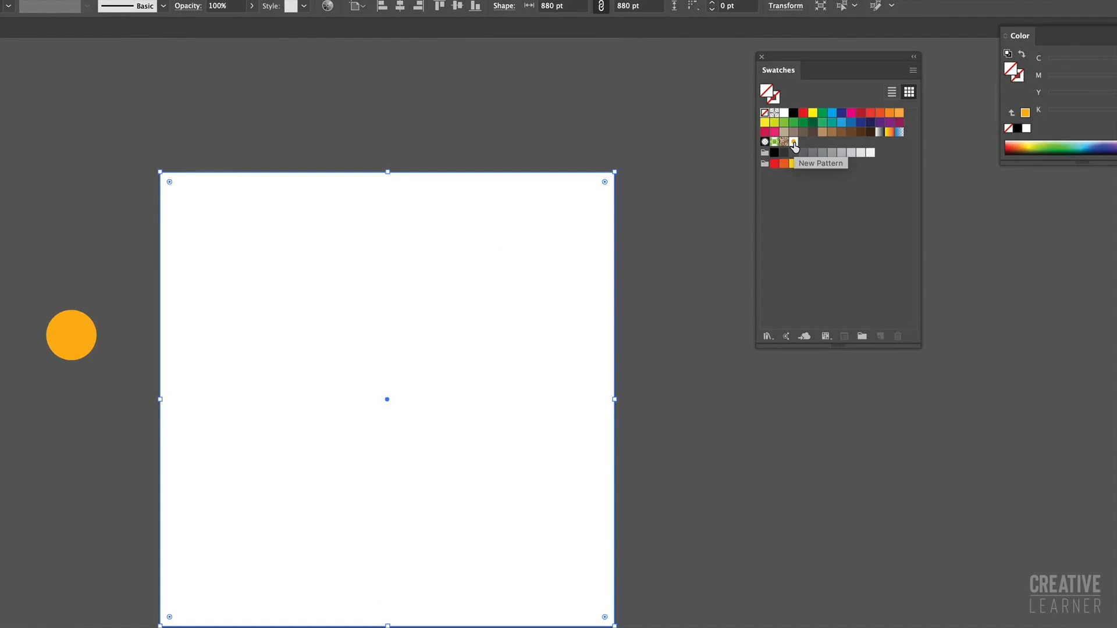
pyautogui.click(794, 143)
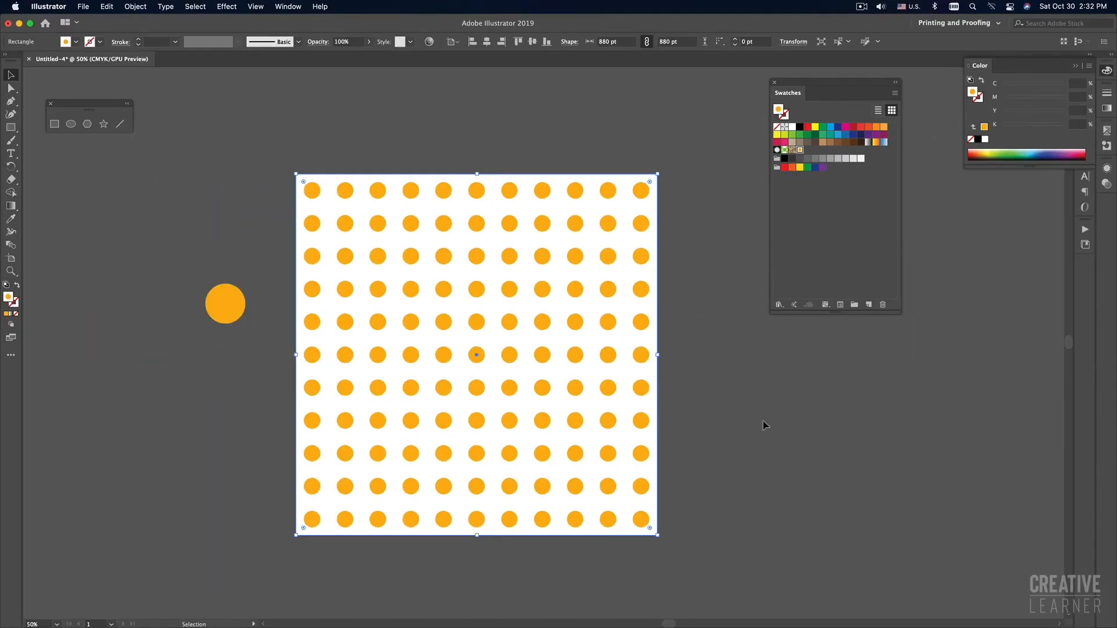
pyautogui.click(766, 425)
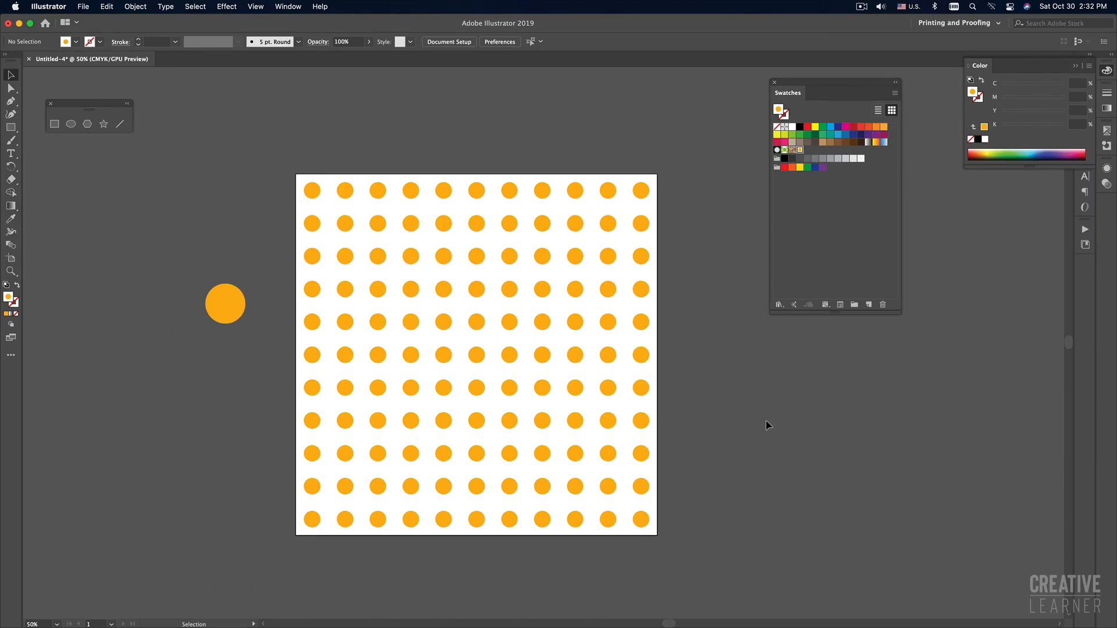
pyautogui.keyDown('super'); pyautogui.click(464, 225); pyautogui.keyUp('super')
pyautogui.moveTo(591, 394); pyautogui.dragTo(533, 232)
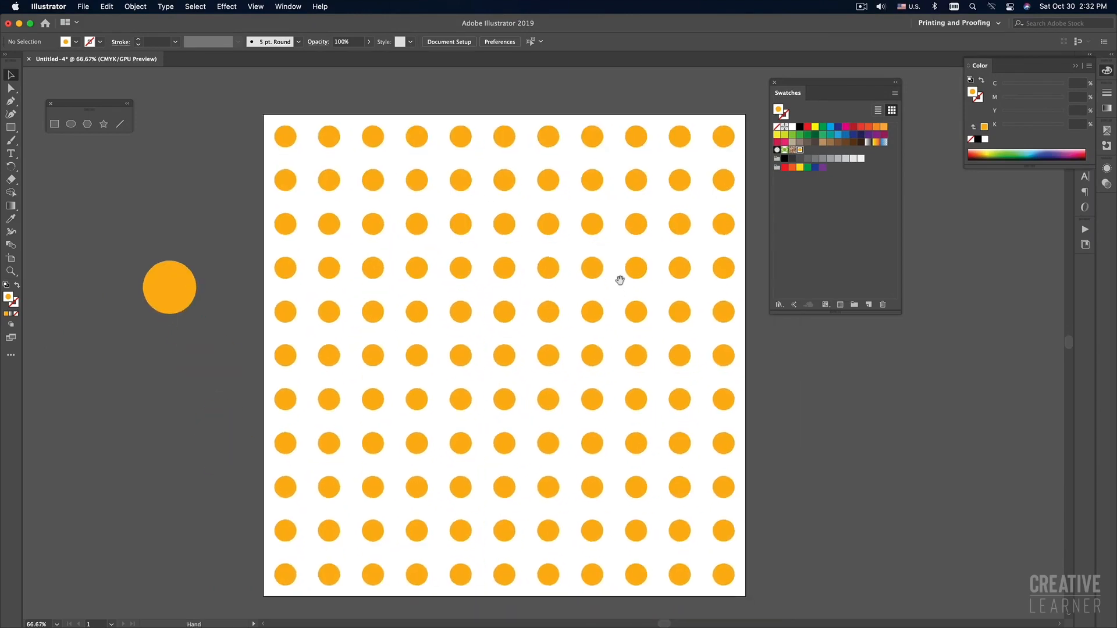
pyautogui.moveTo(687, 225); pyautogui.dragTo(675, 233)
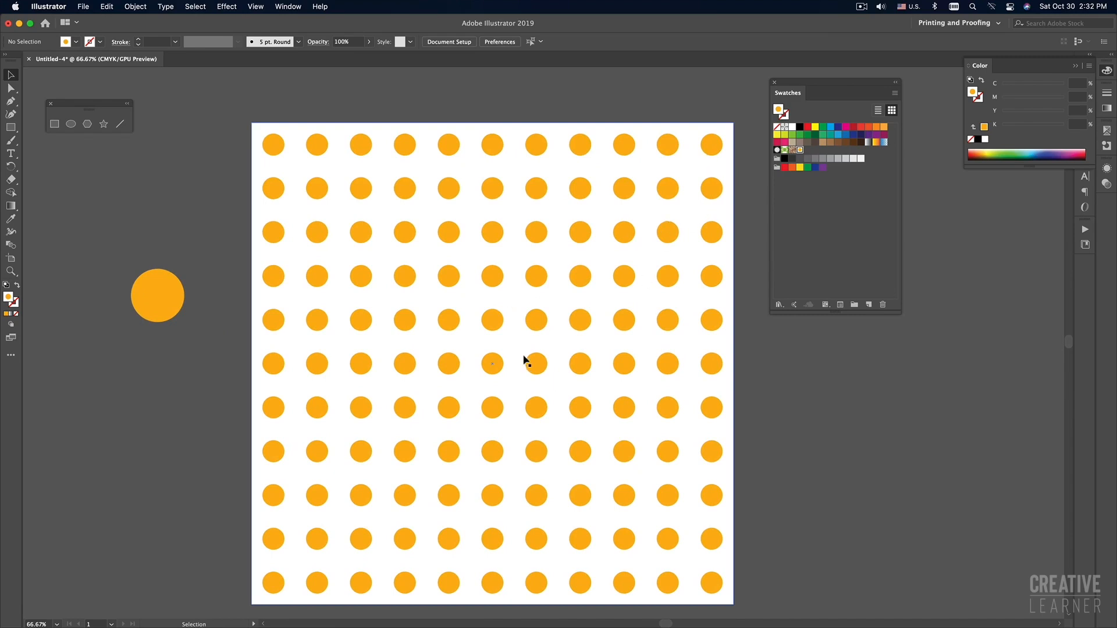
# Step: Switch to Photoshop and draw a circle about 139 px wide over the grey square, coloured #b3acb2
pyautogui.press('super+Tab')
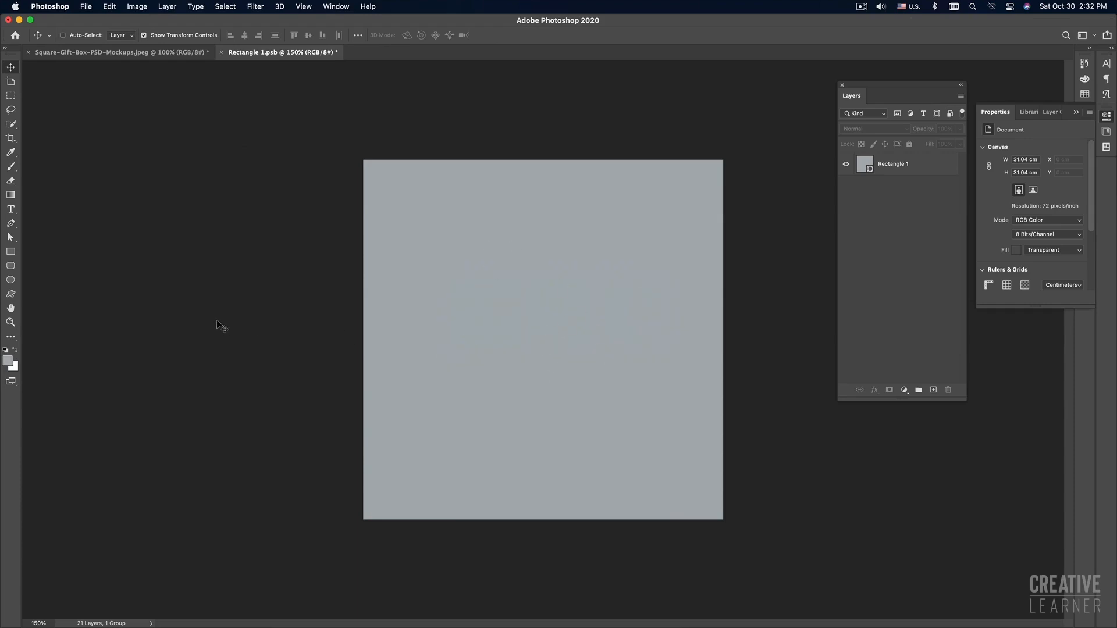
pyautogui.click(10, 280)
pyautogui.moveTo(528, 282); pyautogui.dragTo(587, 339)
pyautogui.doubleClick(865, 165)
pyautogui.click(805, 327)
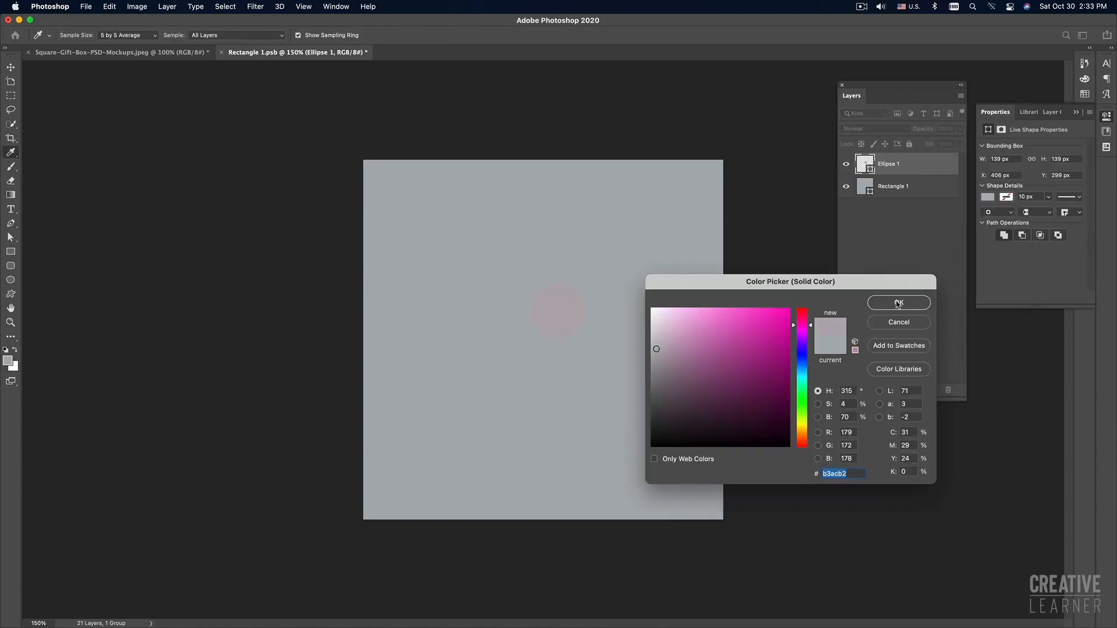
pyautogui.click(899, 303)
# Step: Duplicate the pinkish circle twice, placing the copies at other spots on the grey square
pyautogui.press('v')
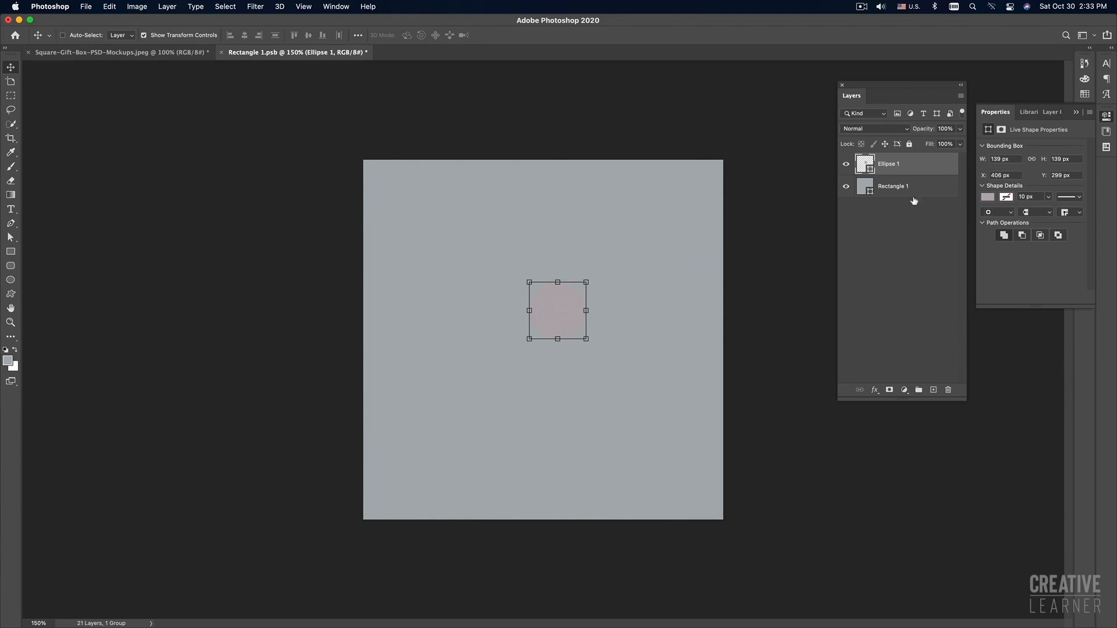
pyautogui.moveTo(566, 324); pyautogui.dragTo(627, 268)
pyautogui.moveTo(624, 266); pyautogui.dragTo(510, 245)
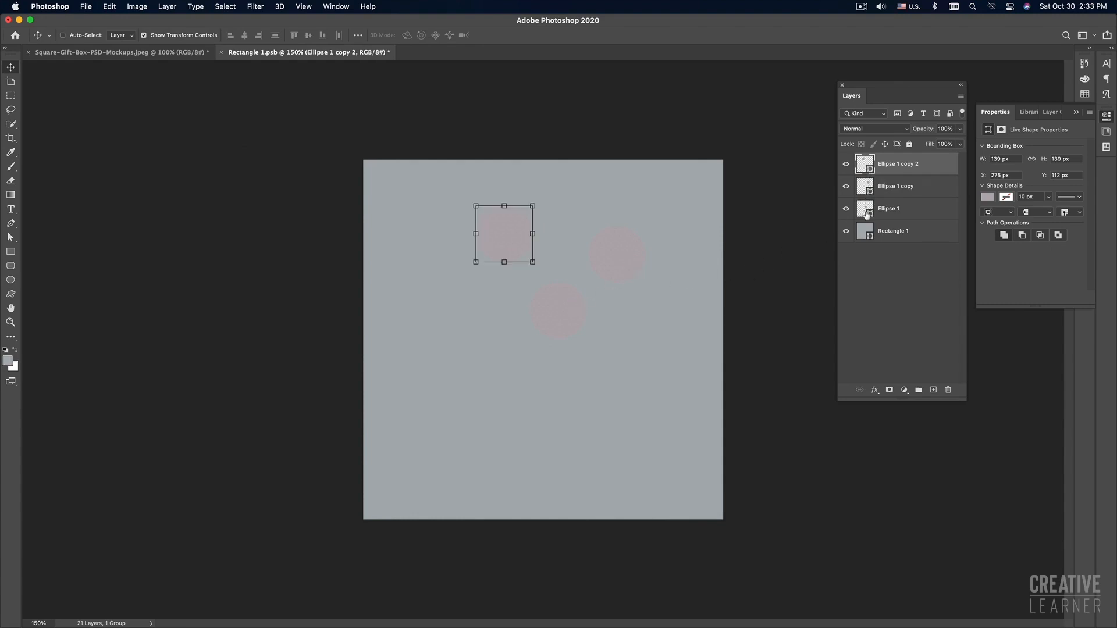
# Step: Delete all three ellipse layers from the grey square's file and switch back to Illustrator
pyautogui.keyDown('shift'); pyautogui.click(886, 210); pyautogui.keyUp('shift')
pyautogui.press('BackSpace')
pyautogui.press('super+Tab')
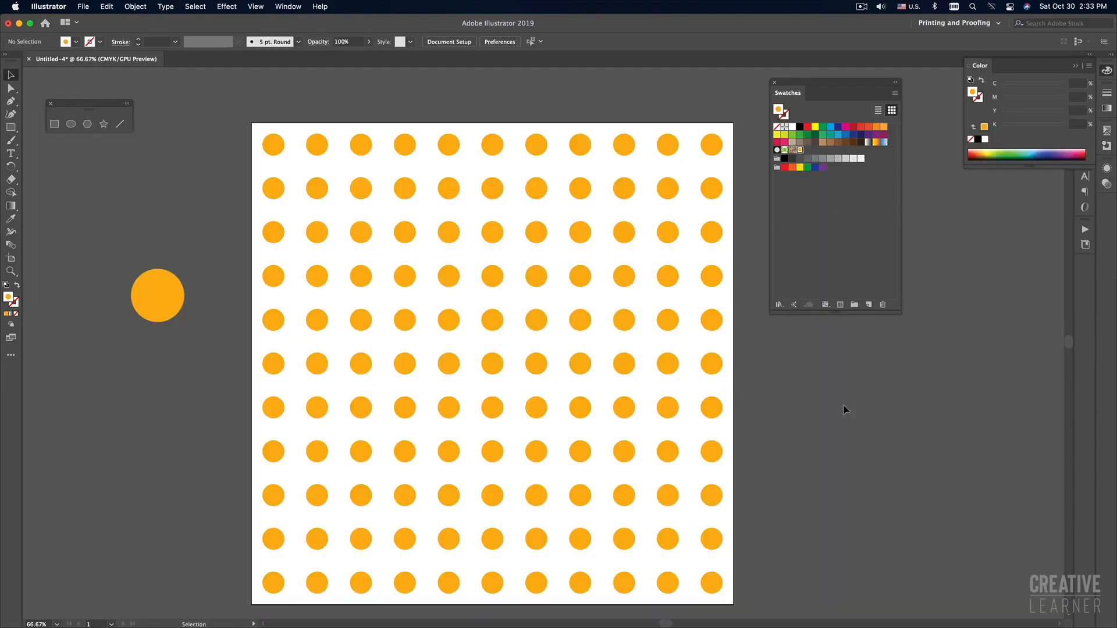
# Step: Move the orange circle on the pasteboard slightly down and select it
pyautogui.moveTo(171, 310); pyautogui.dragTo(171, 325)
pyautogui.click(210, 319)
pyautogui.moveTo(279, 315); pyautogui.dragTo(531, 305)
pyautogui.click(406, 313)
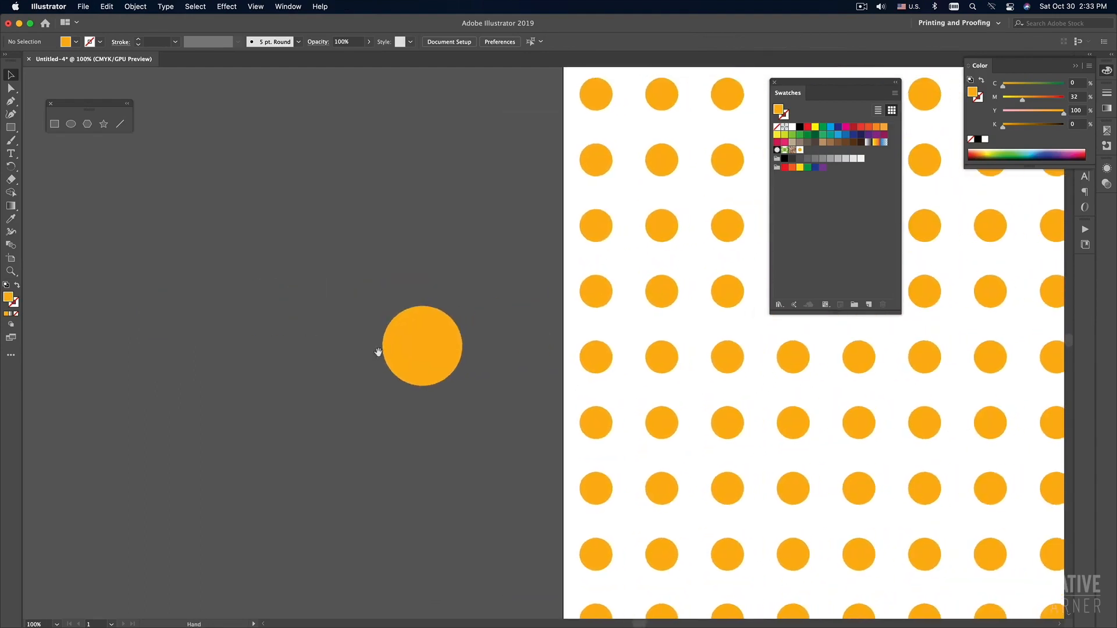
pyautogui.click(441, 347)
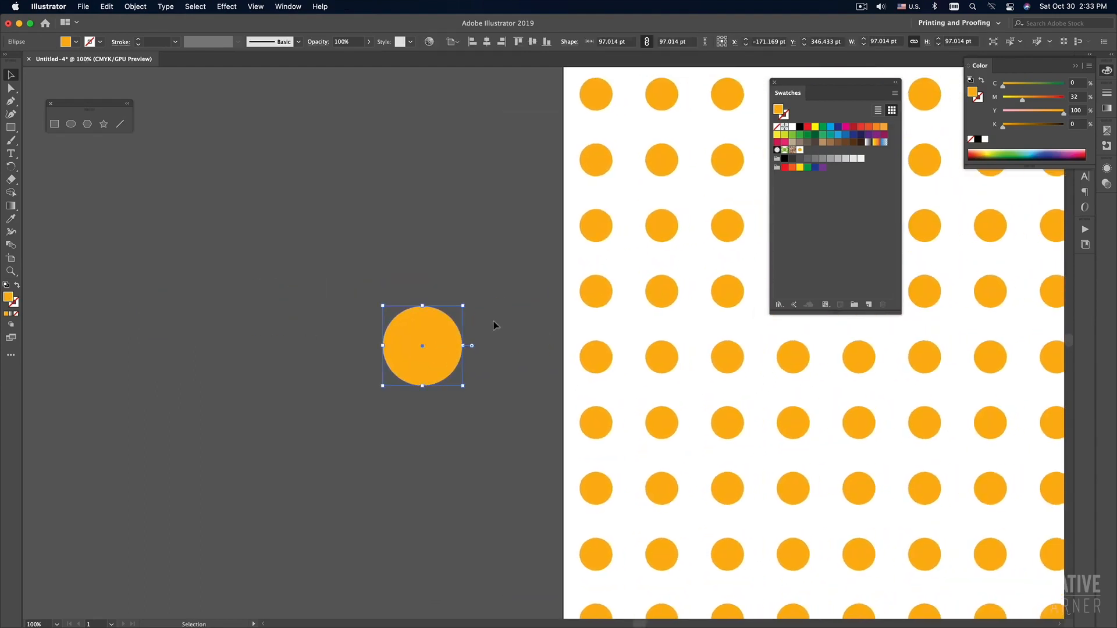
# Step: Review the Make Pattern command for the selected circle and view the whole artboard
pyautogui.click(140, 8)
pyautogui.moveTo(163, 284)
pyautogui.moveTo(160, 310)
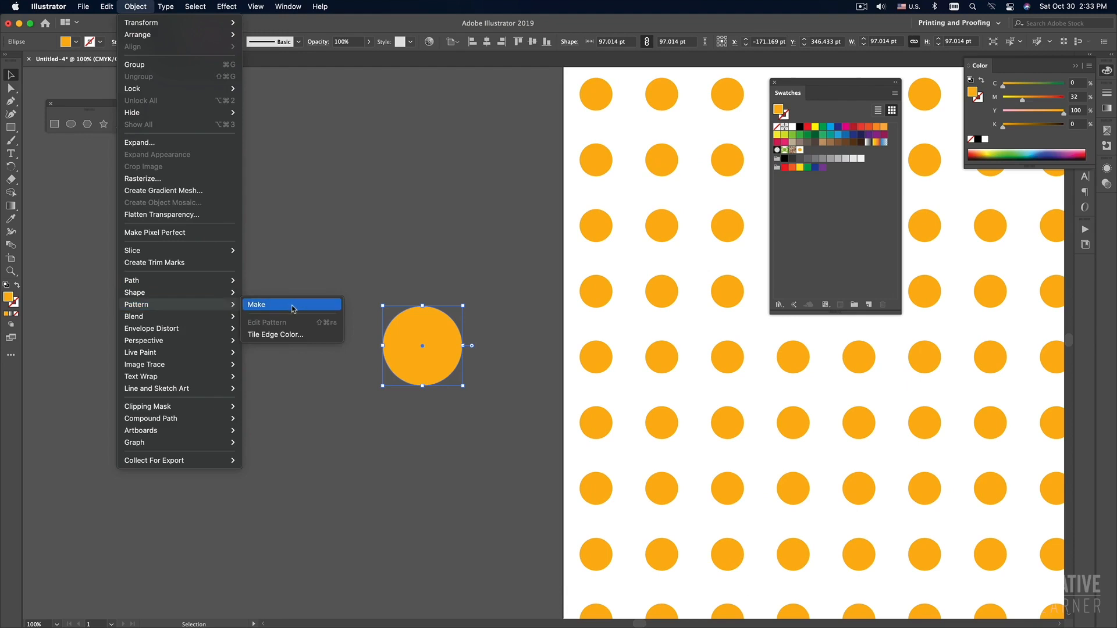
pyautogui.click(392, 216)
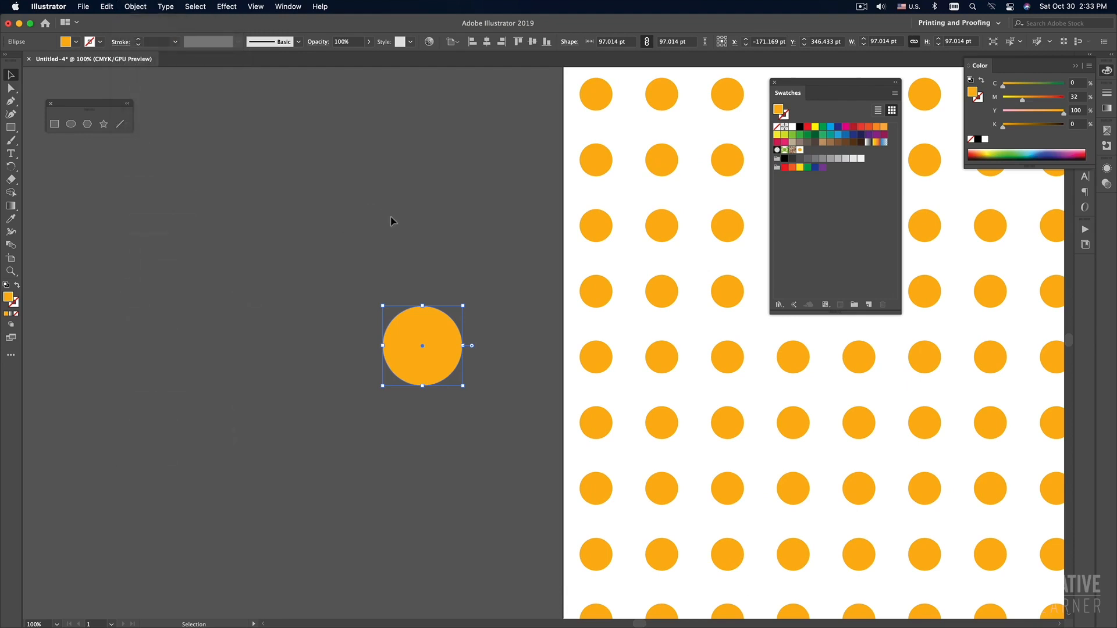
pyautogui.keyDown('alt'); pyautogui.keyDown('super'); pyautogui.click(430, 246); pyautogui.keyUp('super'); pyautogui.keyUp('alt')
pyautogui.moveTo(878, 401); pyautogui.dragTo(517, 281)
pyautogui.keyDown('alt'); pyautogui.keyDown('super'); pyautogui.click(533, 302); pyautogui.keyUp('super'); pyautogui.keyUp('alt')
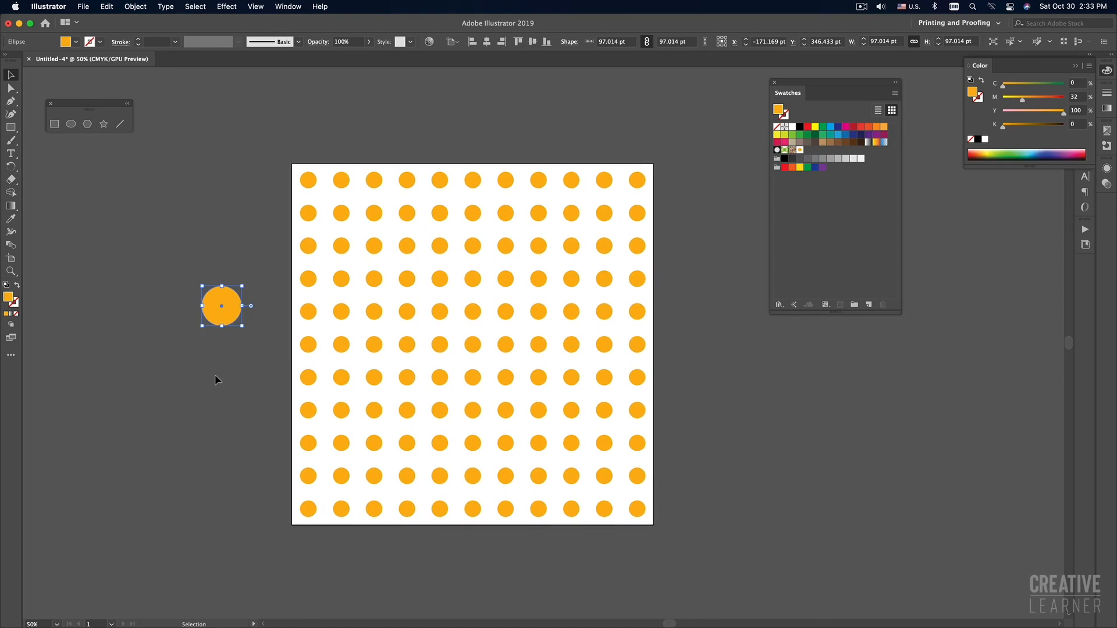
# Step: Select the pattern-filled square that covers the artboard
pyautogui.click(451, 292)
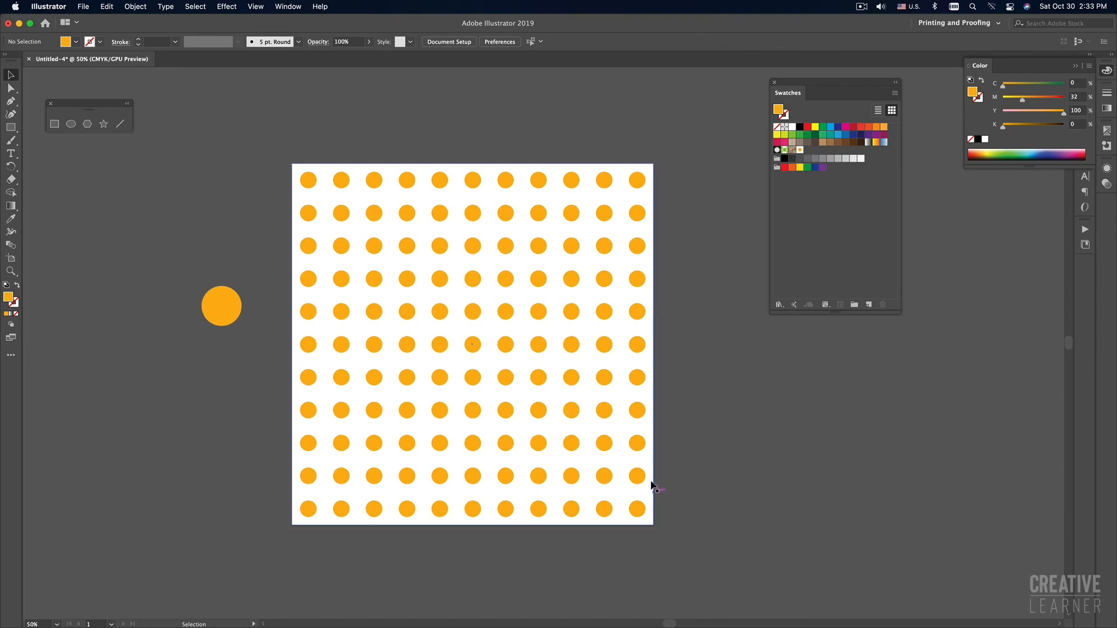
pyautogui.click(506, 387)
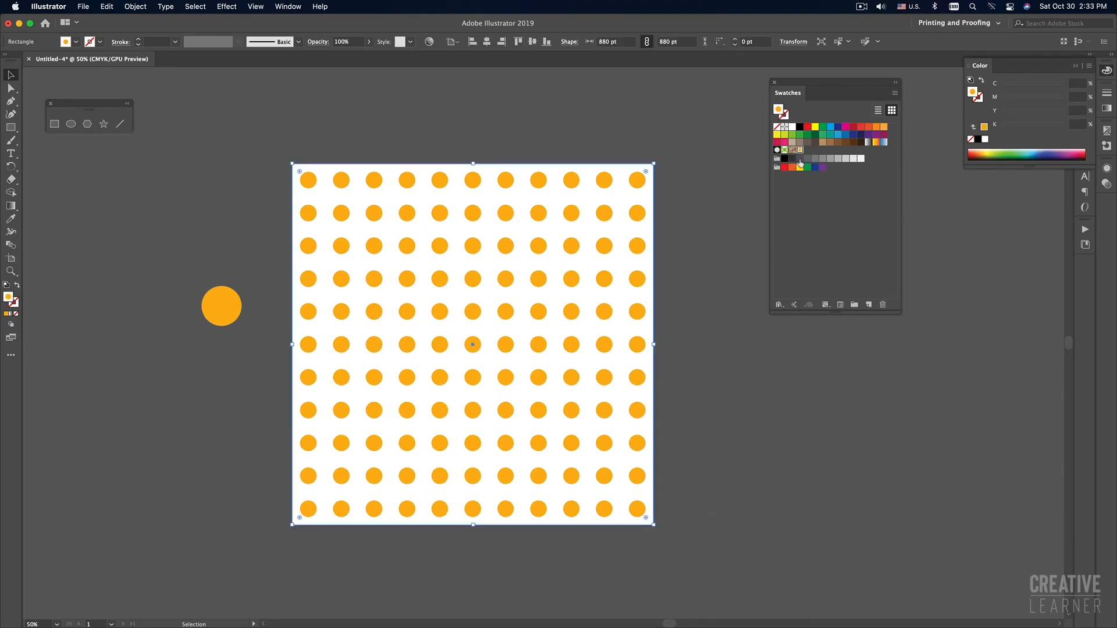
pyautogui.click(692, 248)
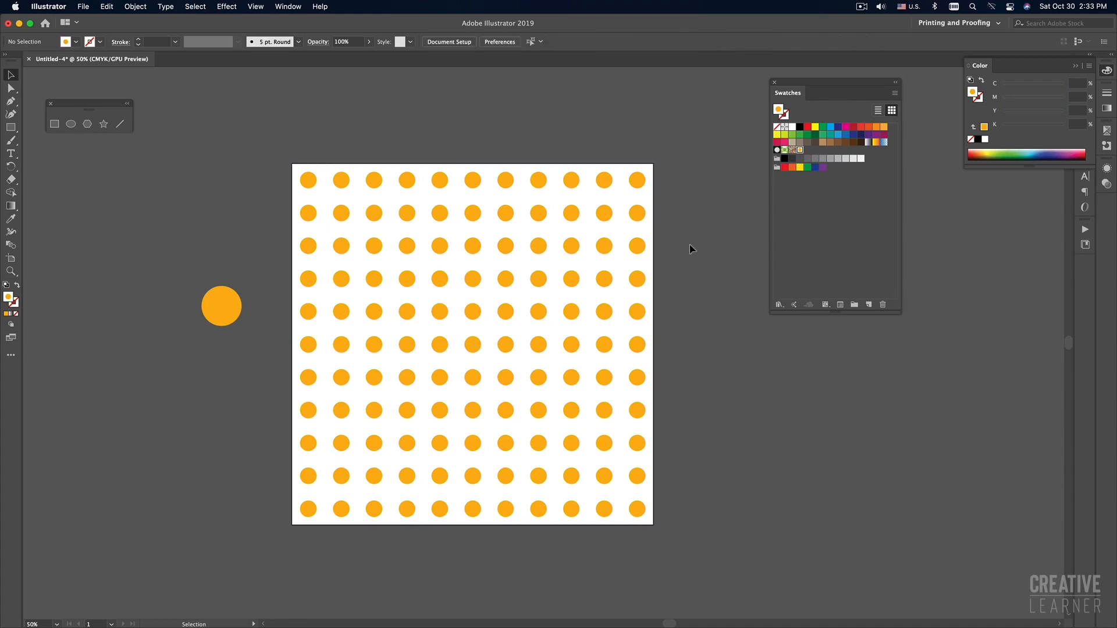
pyautogui.click(575, 288)
pyautogui.click(705, 338)
pyautogui.moveTo(709, 575); pyautogui.dragTo(709, 575)
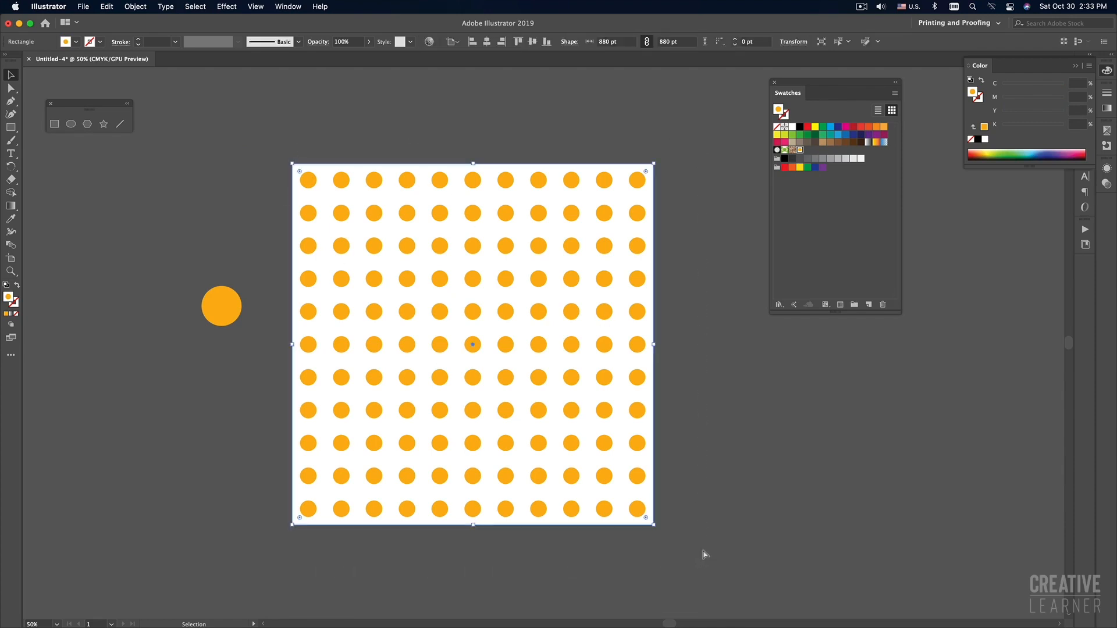
# Step: Toggle the transparency grid to check that the background behind the dot pattern is transparent, leaving the grid hidden
pyautogui.press('shift+super+d')
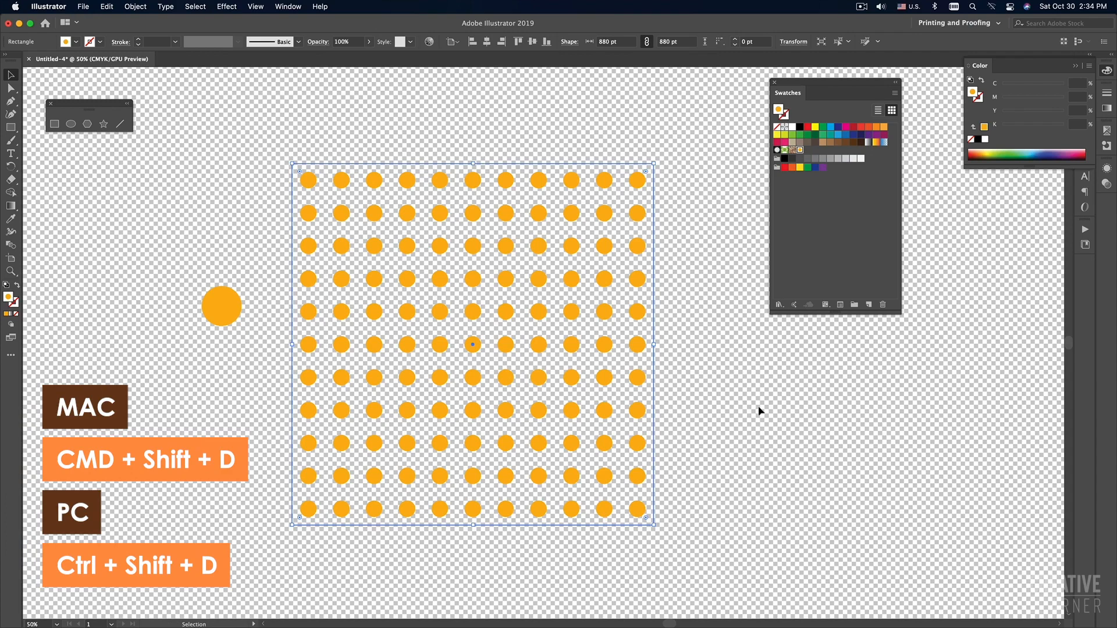
pyautogui.press('shift+super+d')
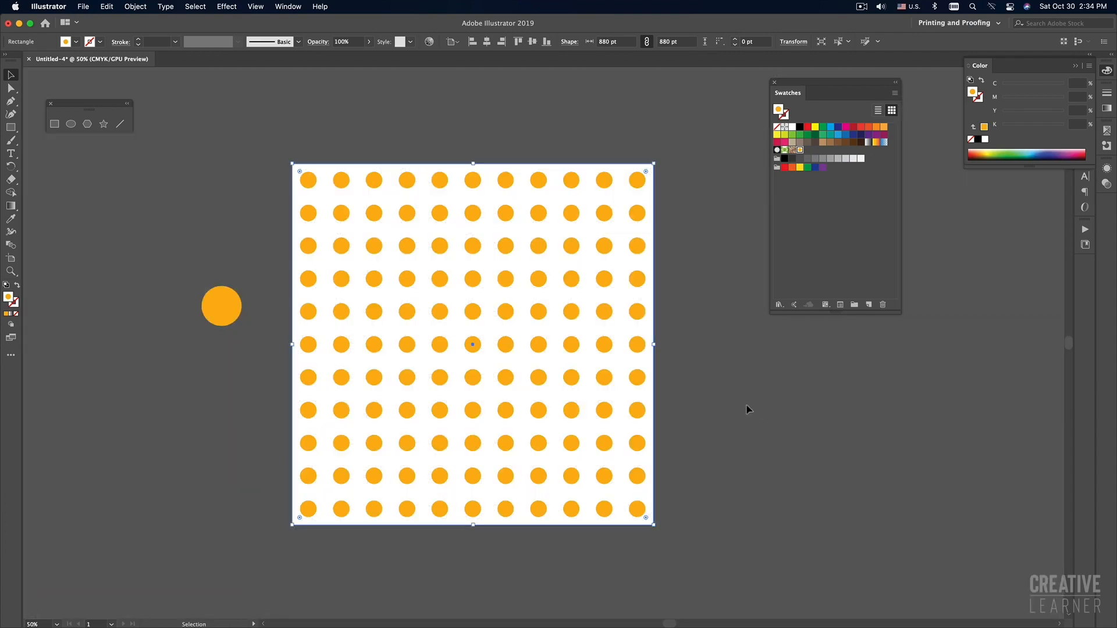
pyautogui.press('super')
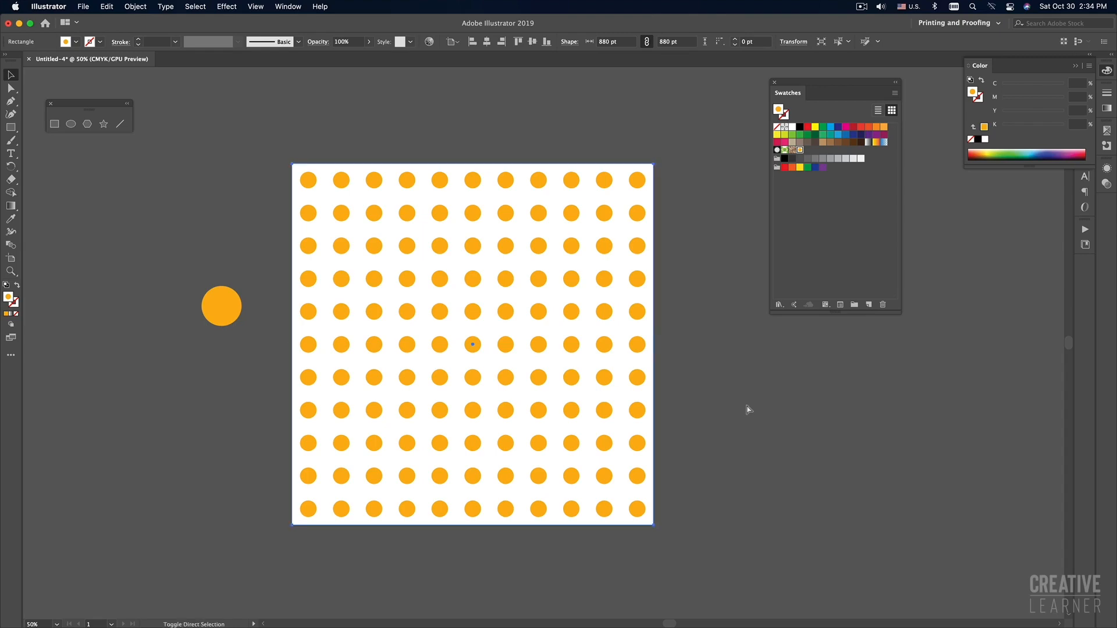
pyautogui.press('shift+super+d')
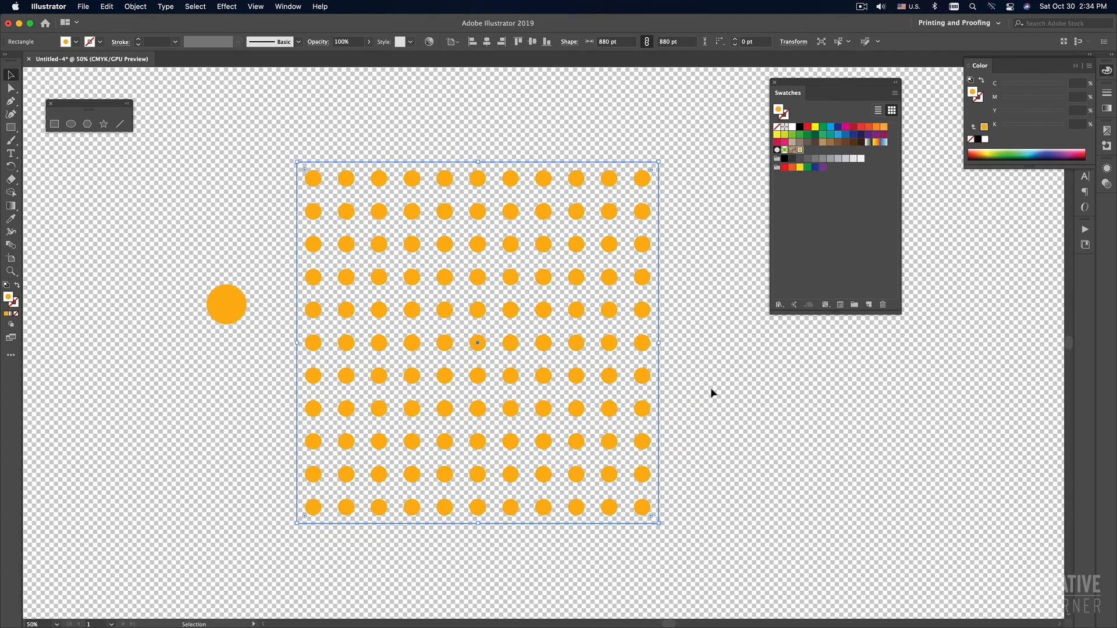
pyautogui.moveTo(711, 389); pyautogui.dragTo(727, 384)
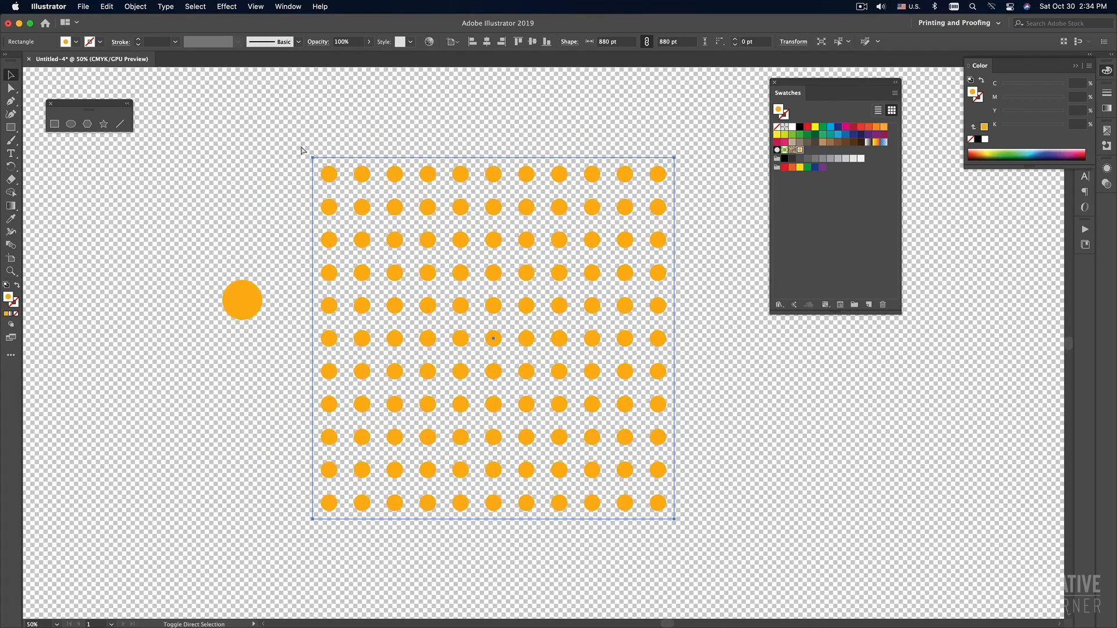
pyautogui.press('shift+super+d')
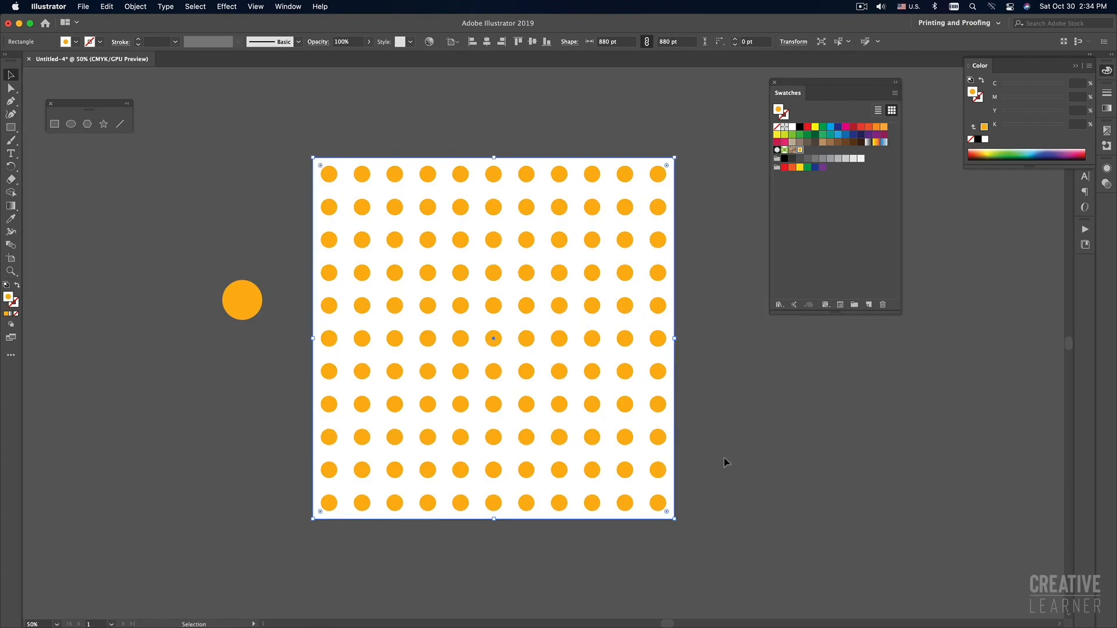
pyautogui.moveTo(554, 371); pyautogui.dragTo(503, 413)
pyautogui.press('super+z')
pyautogui.press('super')
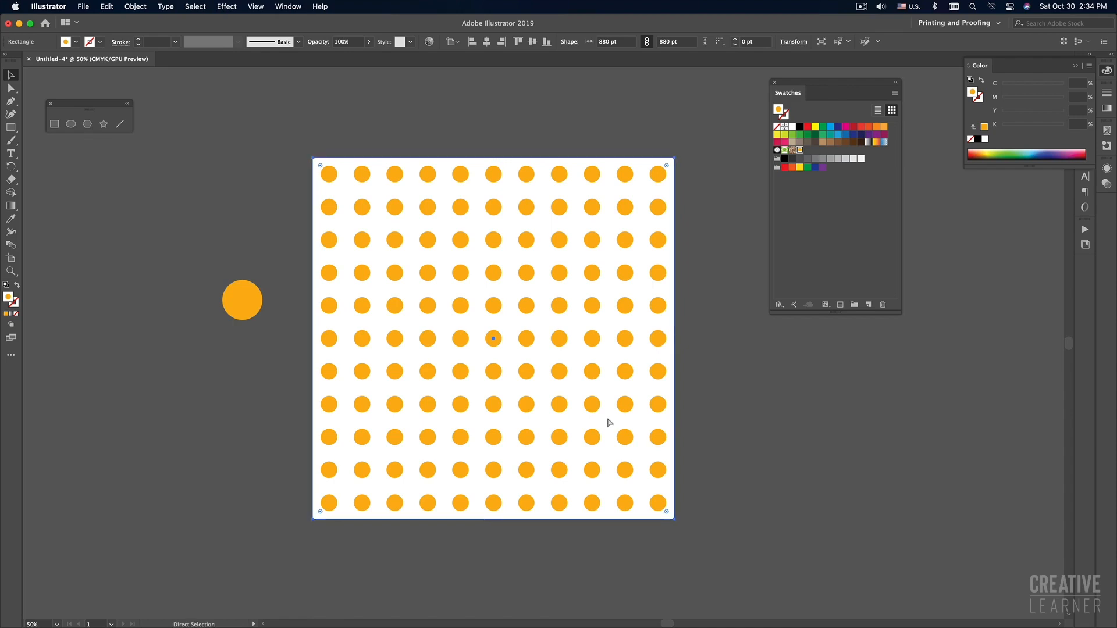
# Step: Copy the dot-patterned square from Illustrator and paste it as Pixels into Photoshop's Rectangle 1.psb
pyautogui.click(714, 431)
pyautogui.click(526, 310)
pyautogui.press('super')
pyautogui.press('super+Tab')
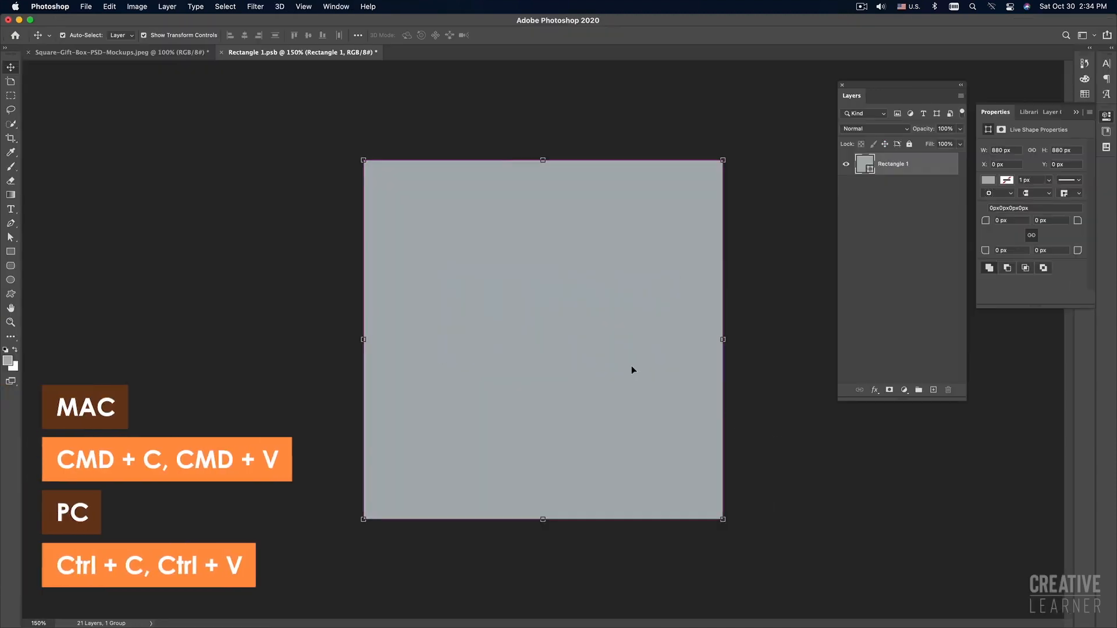
pyautogui.press('super+v')
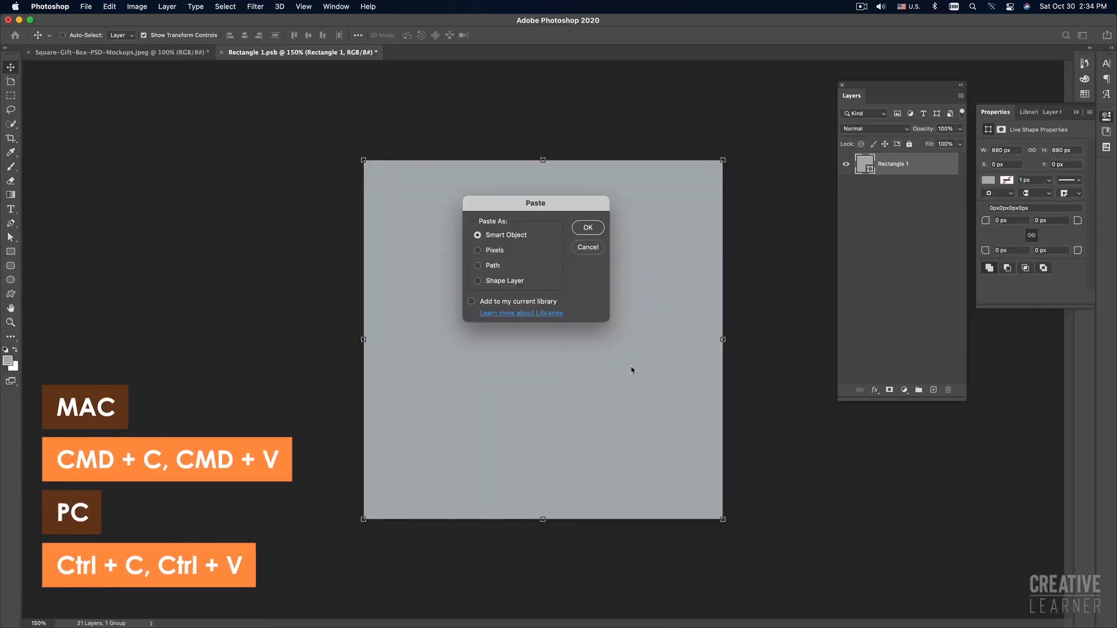
pyautogui.click(478, 251)
pyautogui.click(589, 230)
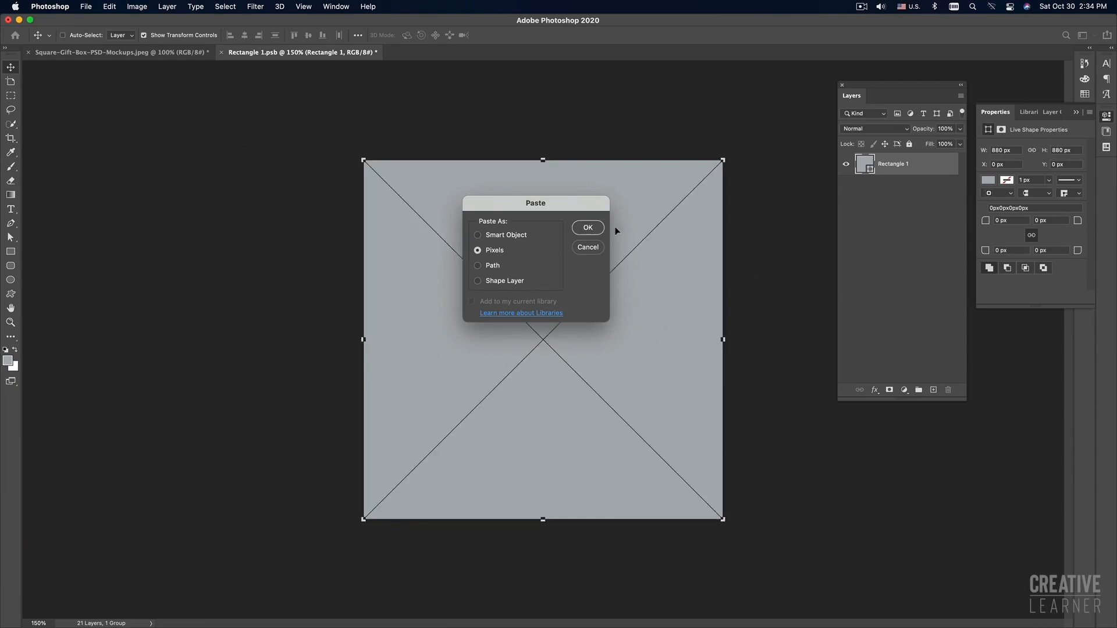
pyautogui.press('Return')
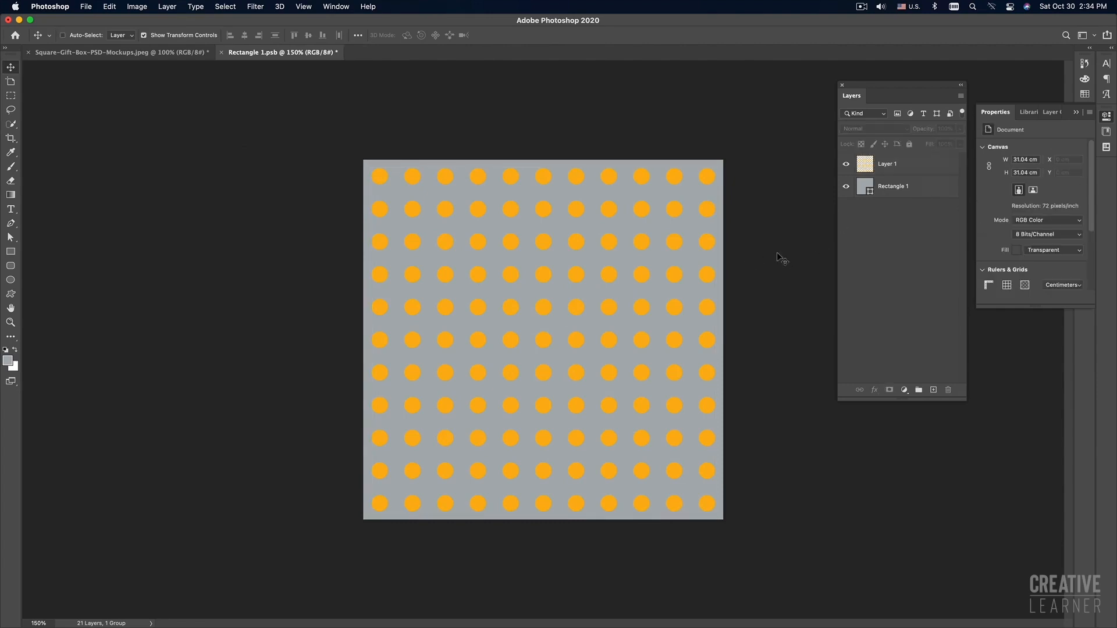
# Step: Change the Rectangle 1 layer's fill colour to blue, #574ff5
pyautogui.click(905, 195)
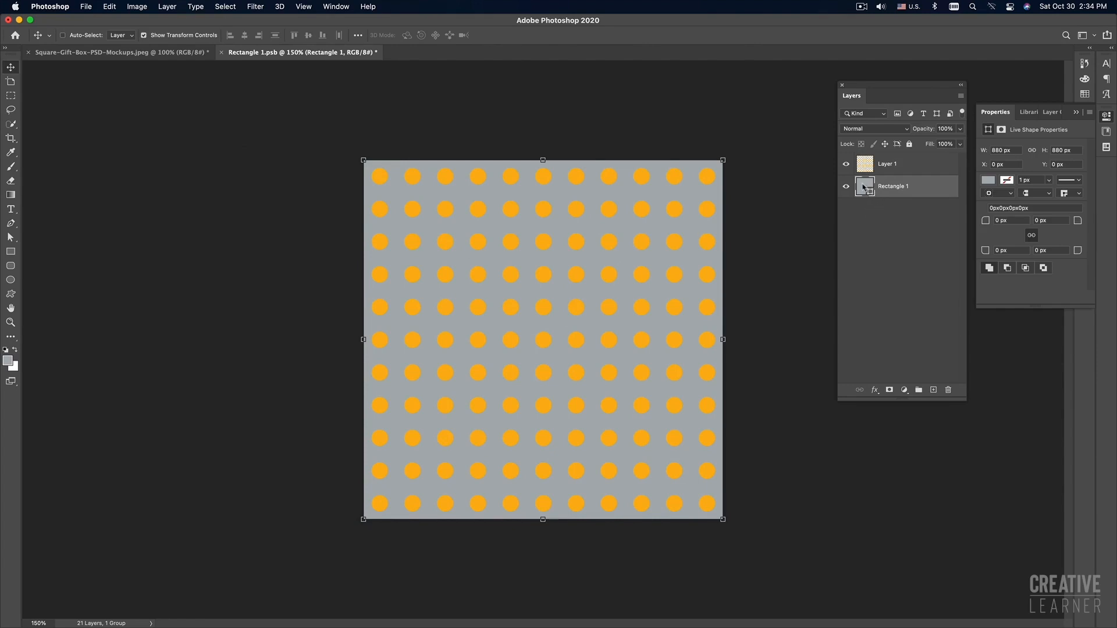
pyautogui.doubleClick(863, 187)
pyautogui.moveTo(791, 284); pyautogui.dragTo(808, 362)
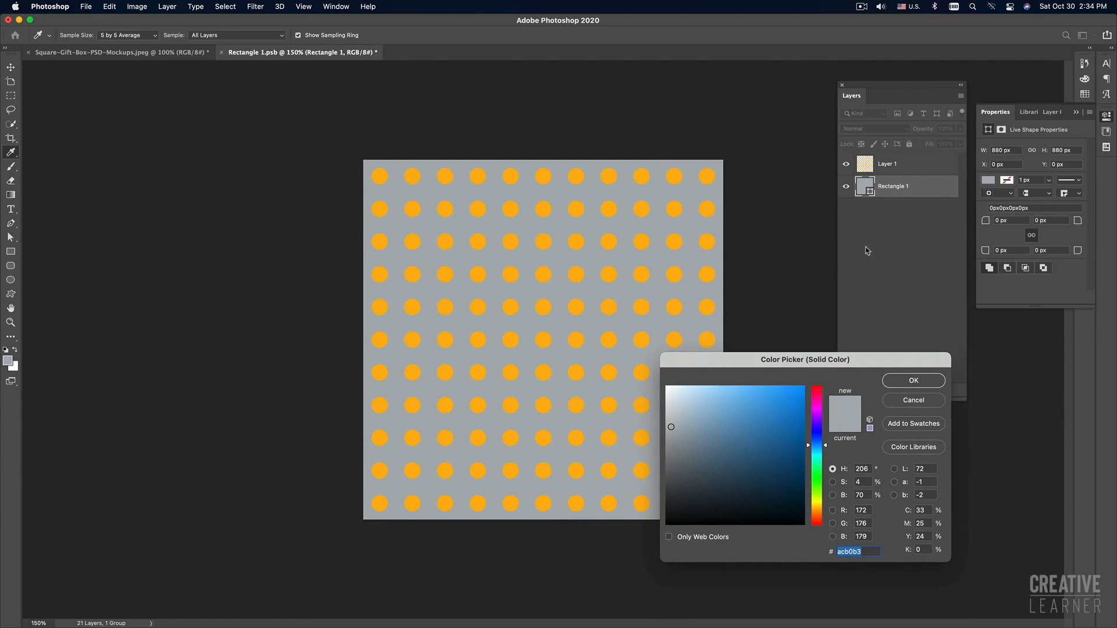
pyautogui.moveTo(808, 457); pyautogui.dragTo(808, 460)
pyautogui.click(719, 392)
pyautogui.click(759, 391)
pyautogui.moveTo(817, 442)
pyautogui.mouseDown()
pyautogui.moveTo(817, 410)
pyautogui.moveTo(818, 445)
pyautogui.moveTo(818, 433)
pyautogui.mouseUp()
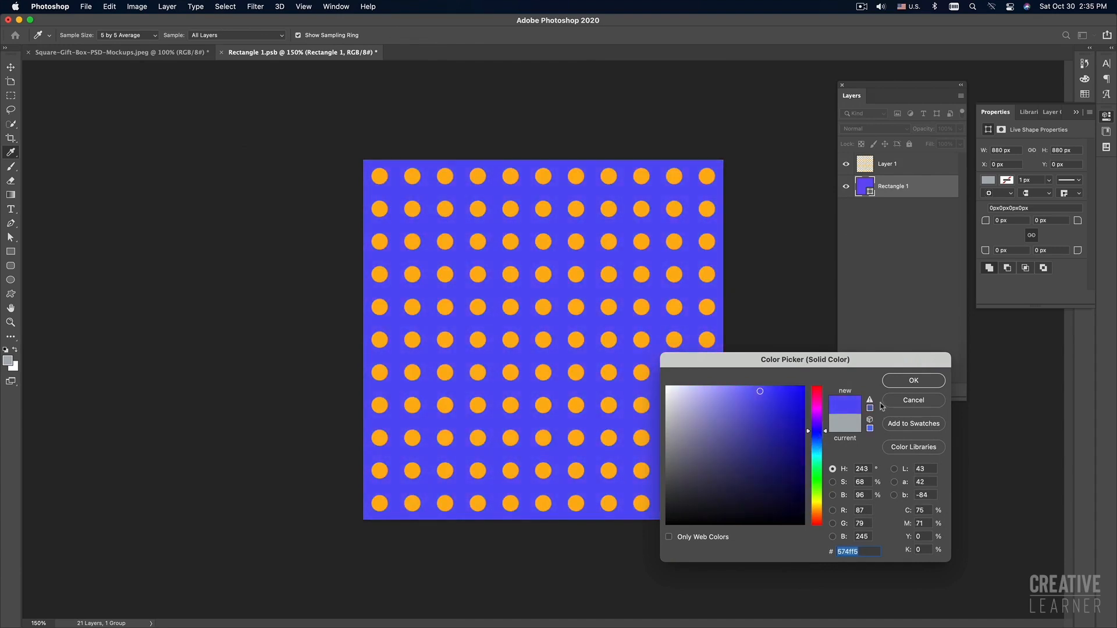
pyautogui.click(909, 380)
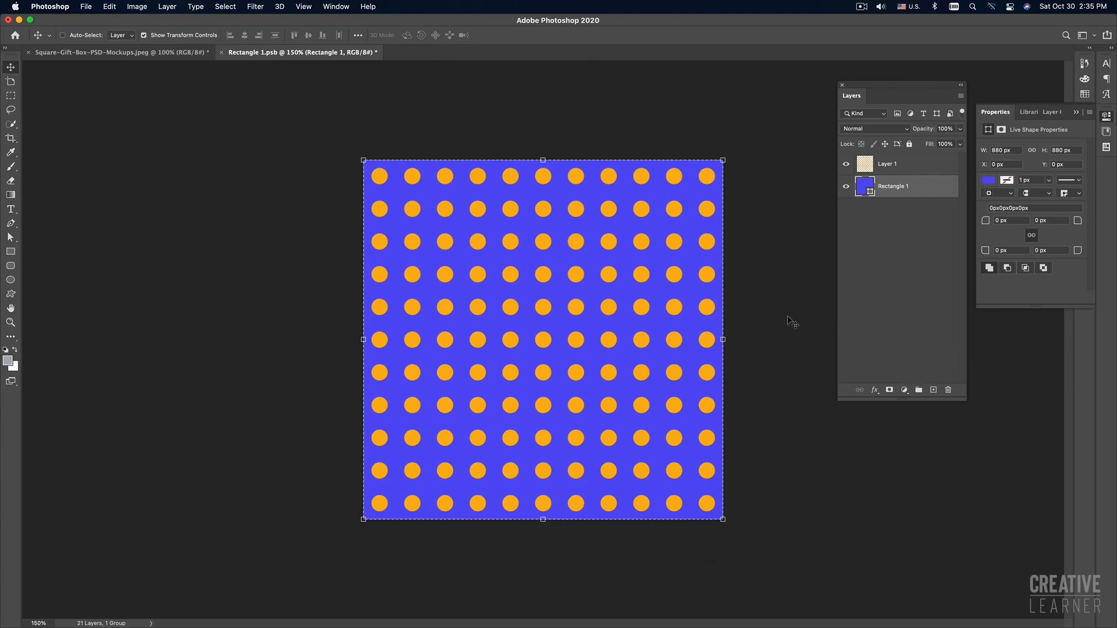
# Step: Save Rectangle 1.psb and return to the Square-Gift-Box-PSD-Mockups.jpeg document
pyautogui.click(896, 166)
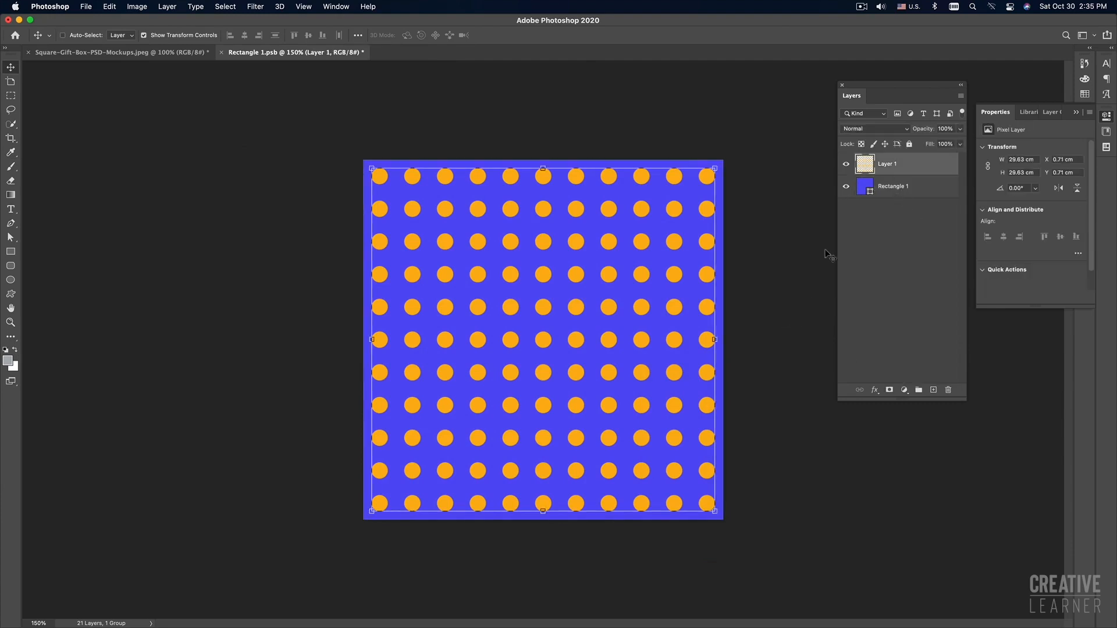
pyautogui.click(785, 273)
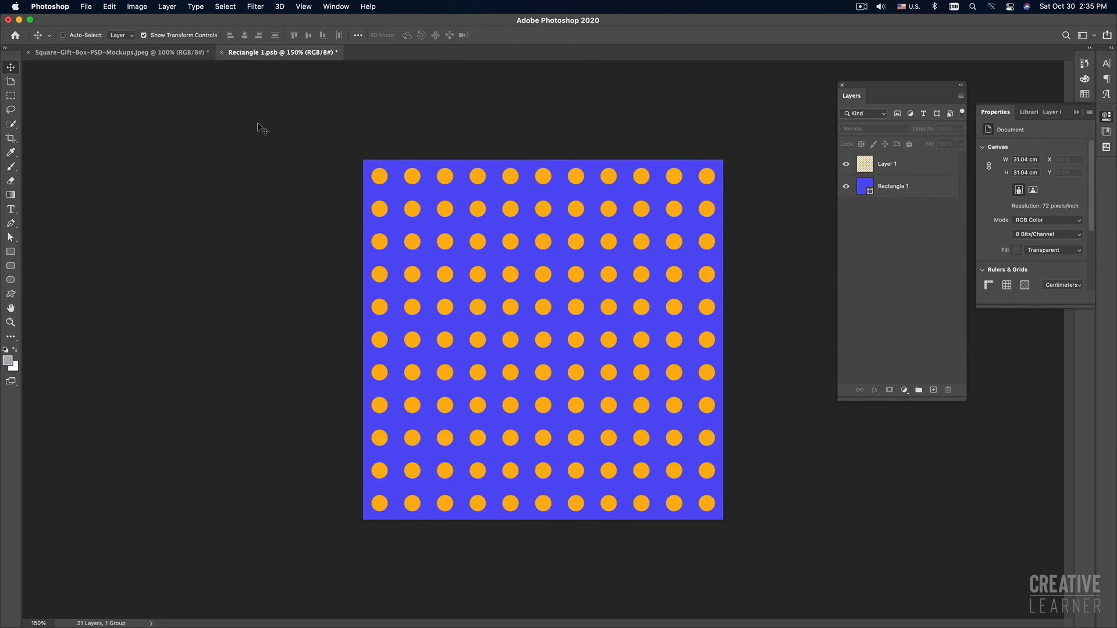
pyautogui.click(88, 8)
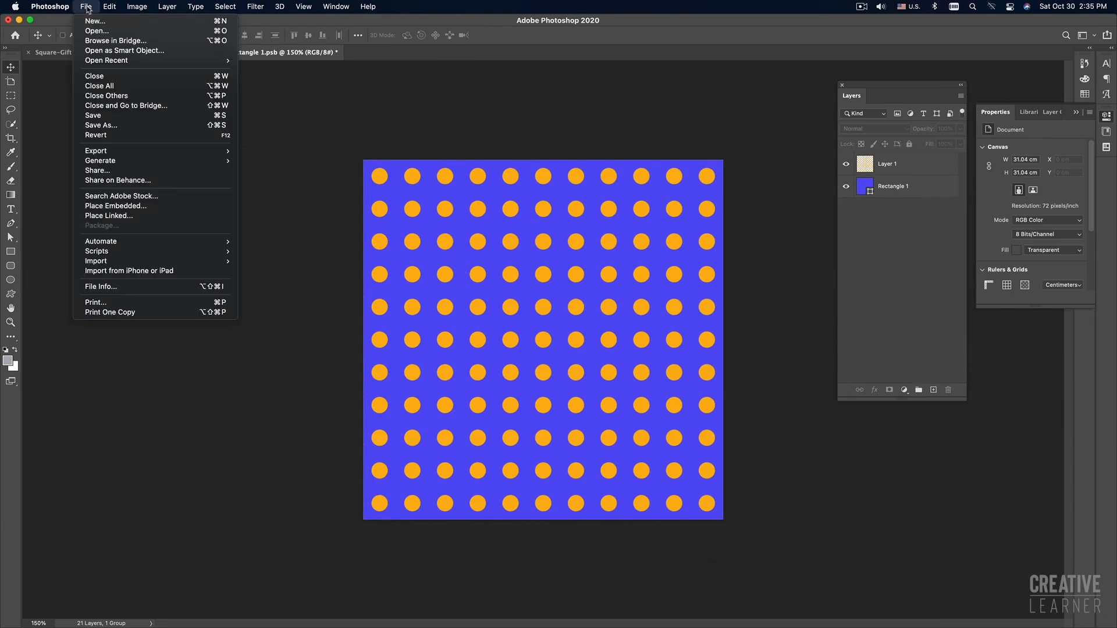
pyautogui.click(104, 118)
pyautogui.click(147, 56)
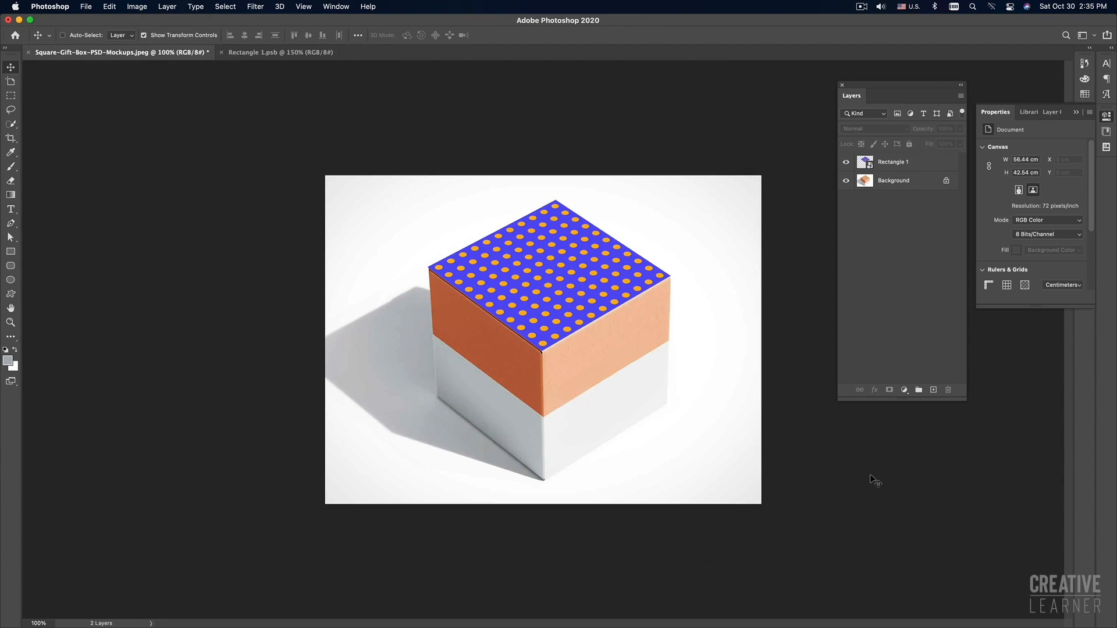
# Step: Switch to the dot pattern document in Illustrator
pyautogui.press('super+Tab')
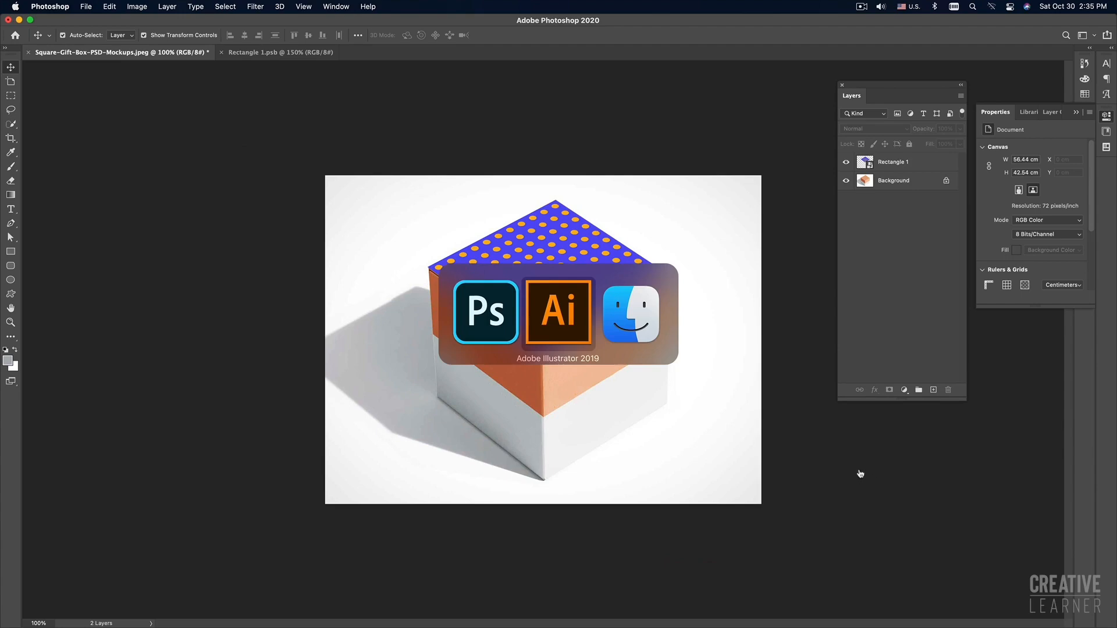
pyautogui.press('super+Tab')
pyautogui.press('super+Tab')
pyautogui.press('super+Tab')
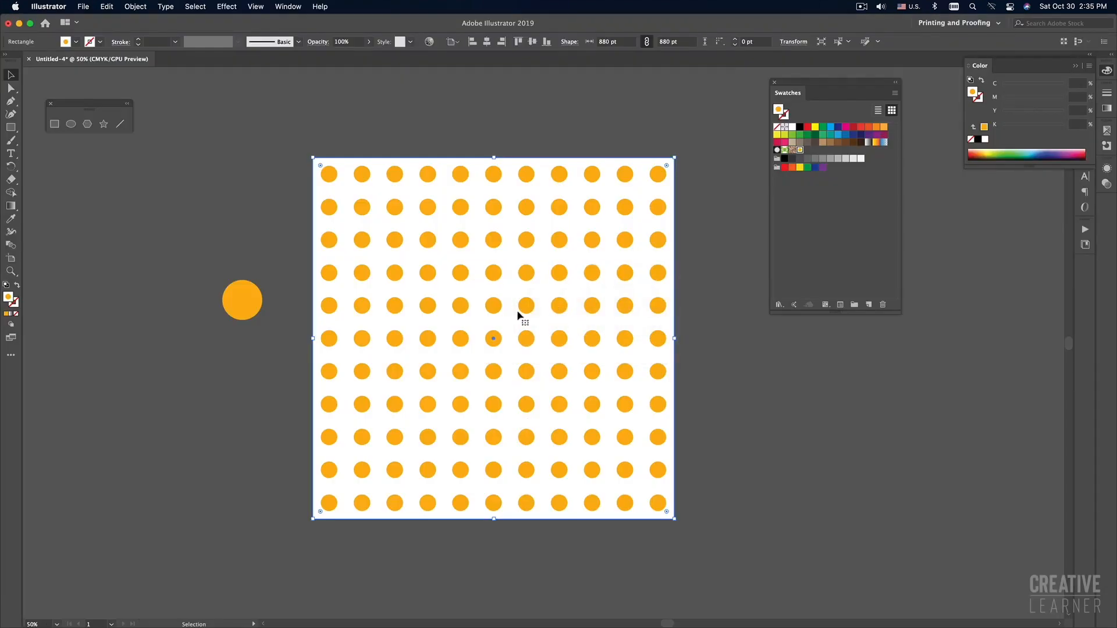
pyautogui.click(246, 304)
pyautogui.moveTo(282, 337); pyautogui.dragTo(522, 349)
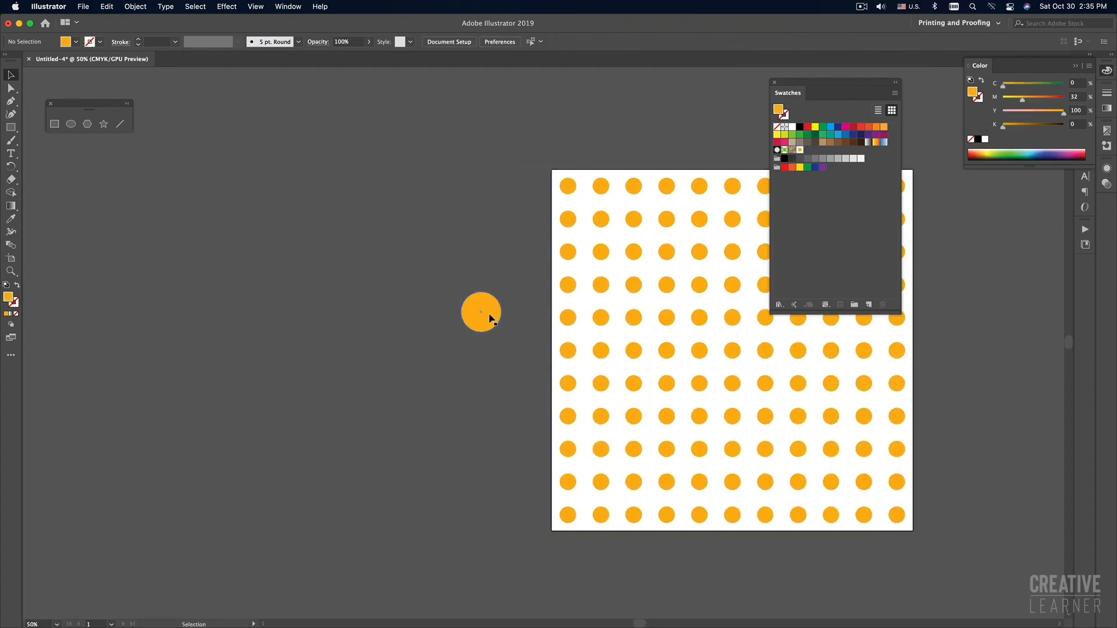
pyautogui.click(502, 368)
pyautogui.press('space')
pyautogui.moveTo(692, 265); pyautogui.dragTo(420, 249)
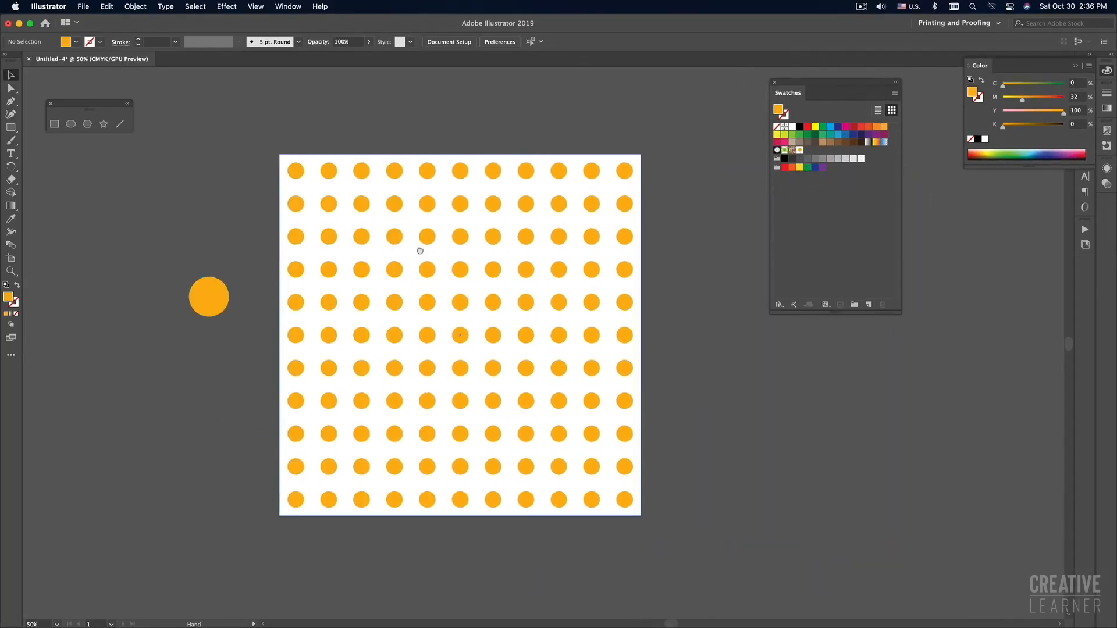
pyautogui.click(460, 337)
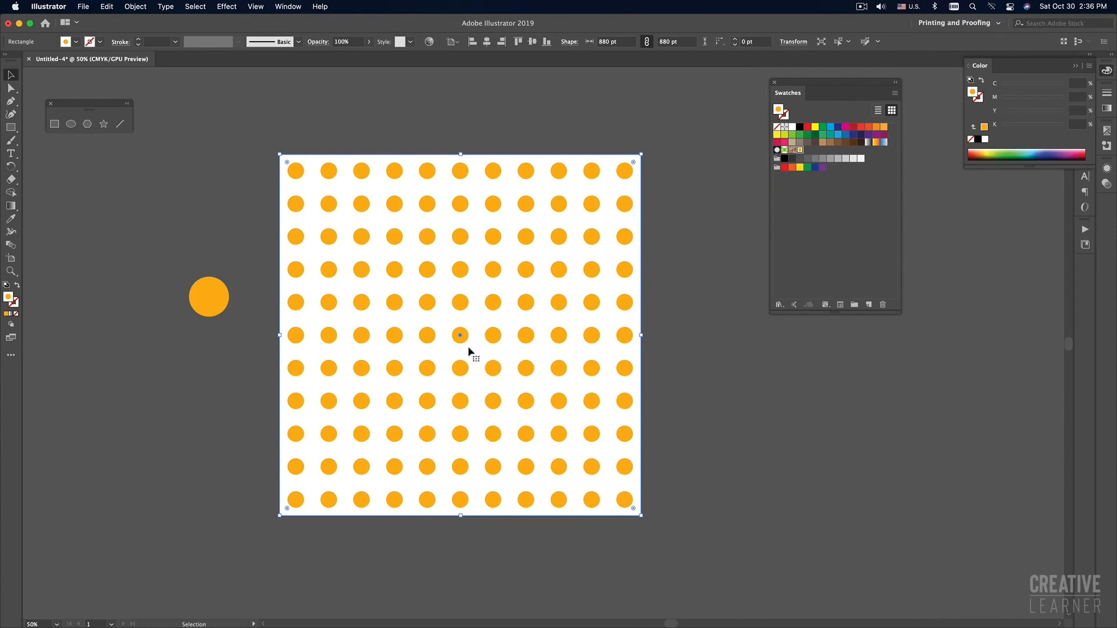
pyautogui.click(724, 337)
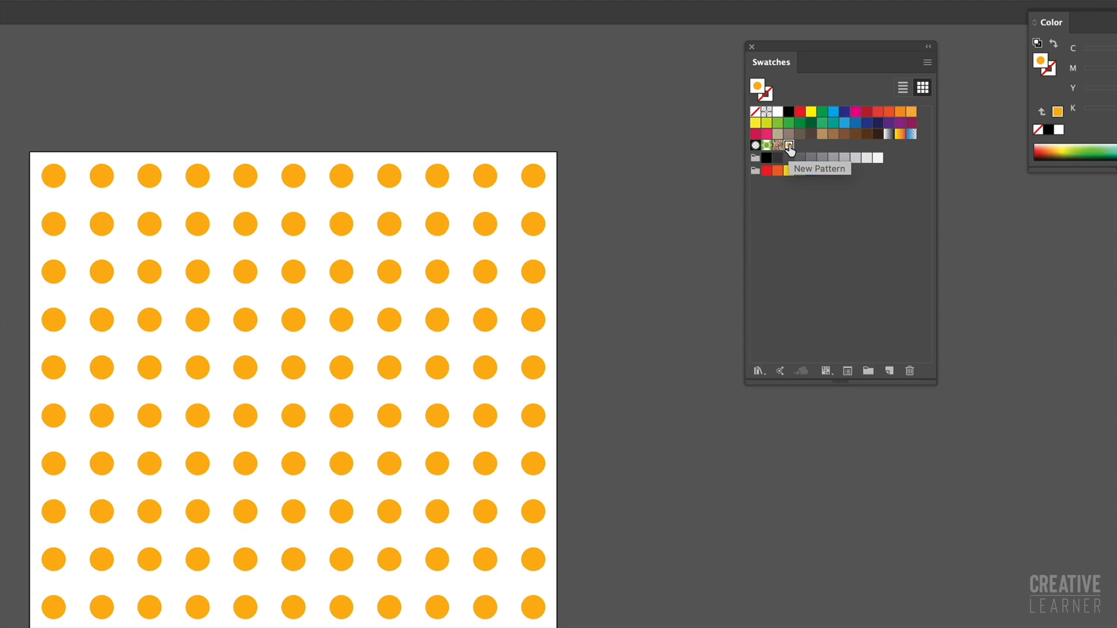
# Step: Open the New Pattern swatch for editing and rename the pattern as Bubble
pyautogui.doubleClick(789, 147)
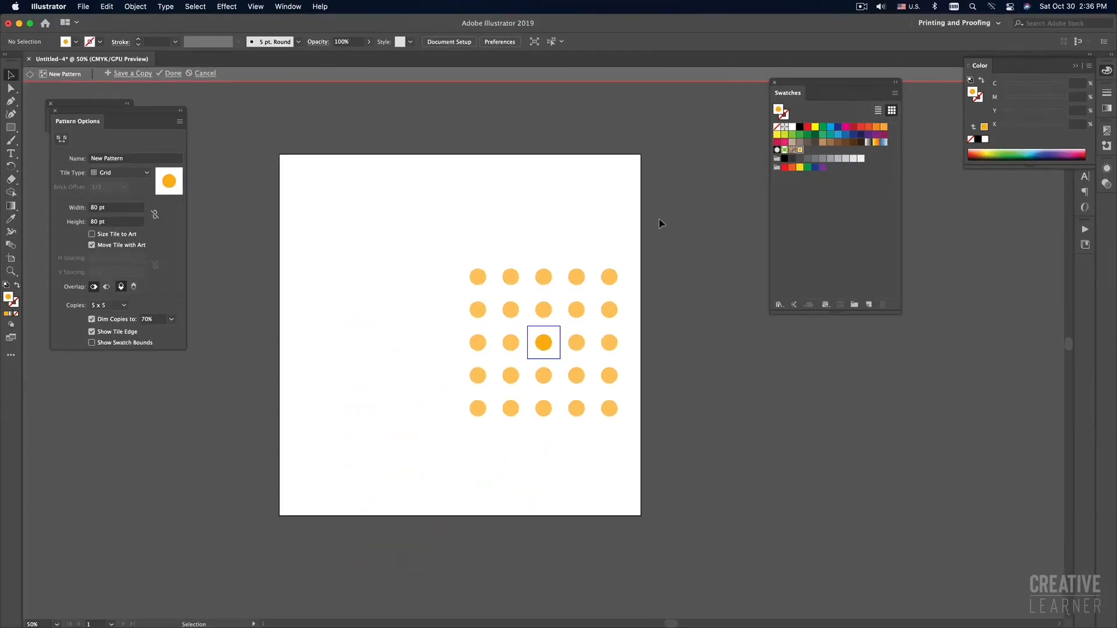
pyautogui.click(175, 195)
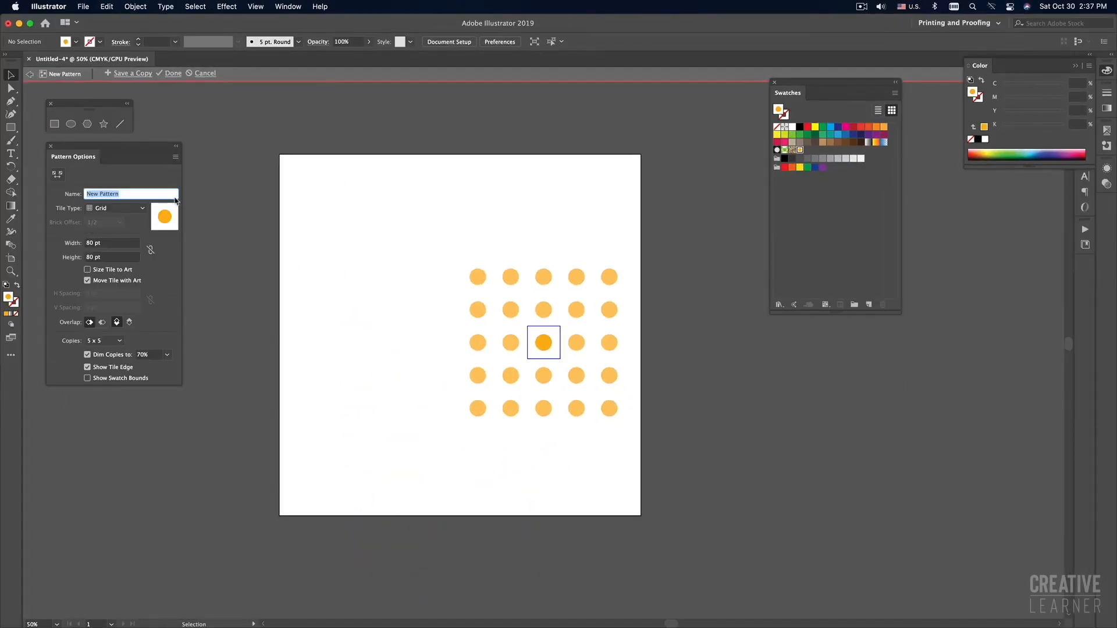
pyautogui.write('Bubble')
pyautogui.click(335, 305)
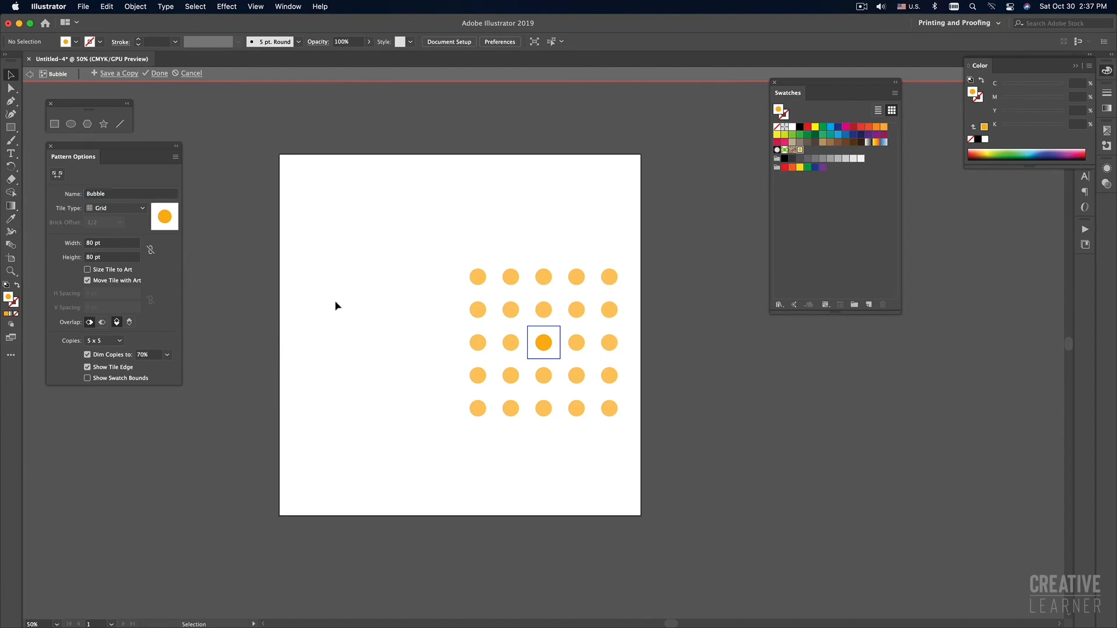
# Step: Add a concentric copy of the tile's orange circle, about 18.9 pt across, and fill it with the CMYK red swatch
pyautogui.scroll(5, 541, 341)
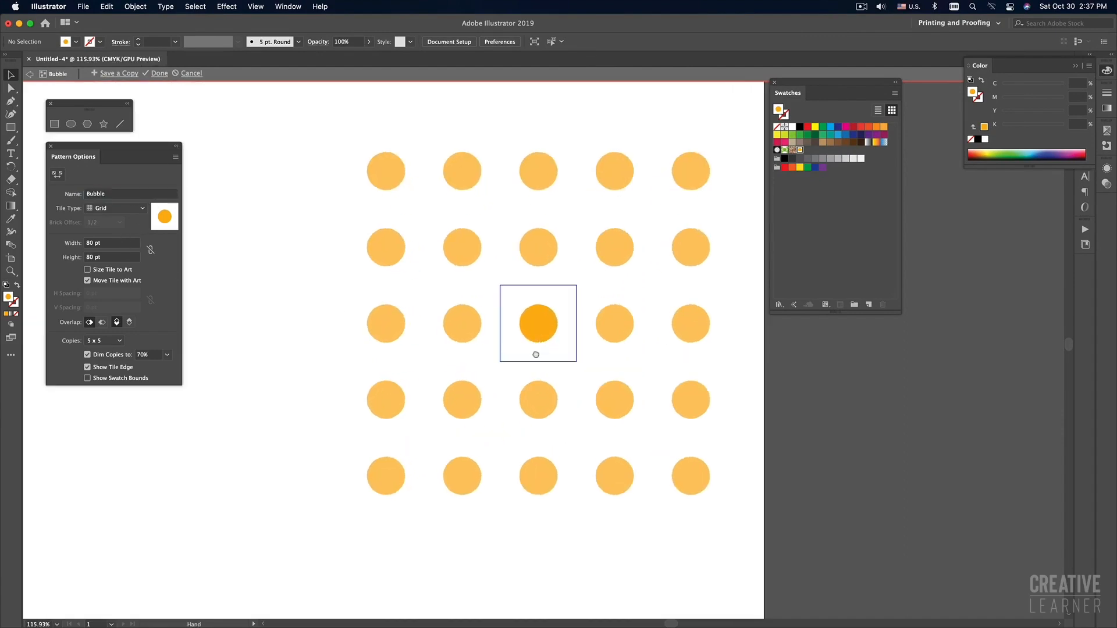
pyautogui.moveTo(536, 340); pyautogui.dragTo(534, 367)
pyautogui.click(536, 352)
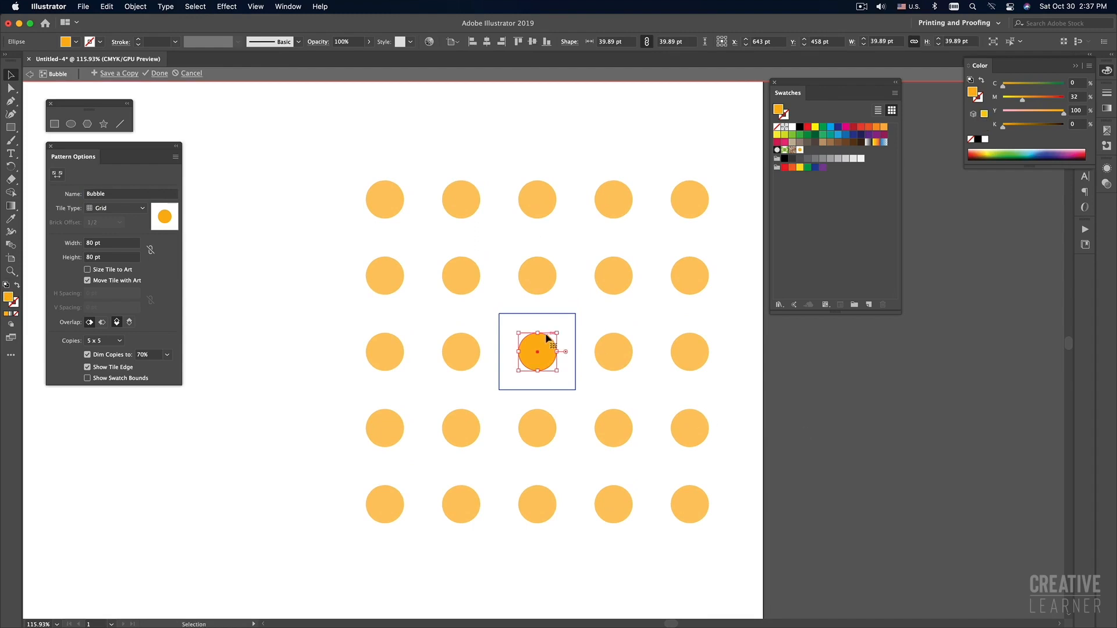
pyautogui.moveTo(556, 334); pyautogui.dragTo(547, 346)
pyautogui.click(808, 127)
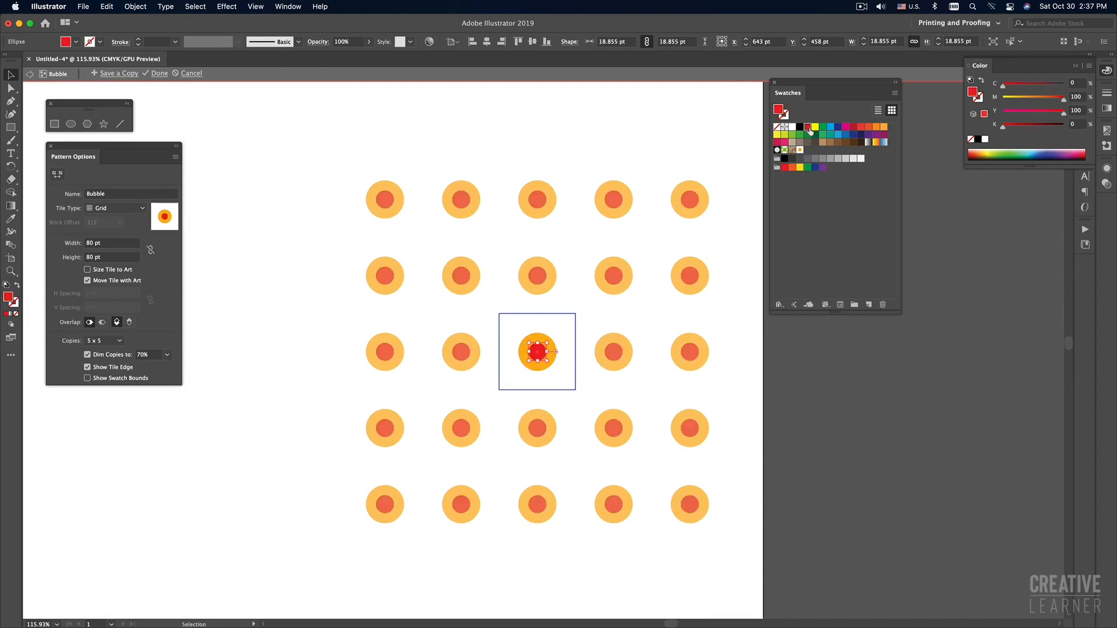
pyautogui.click(896, 415)
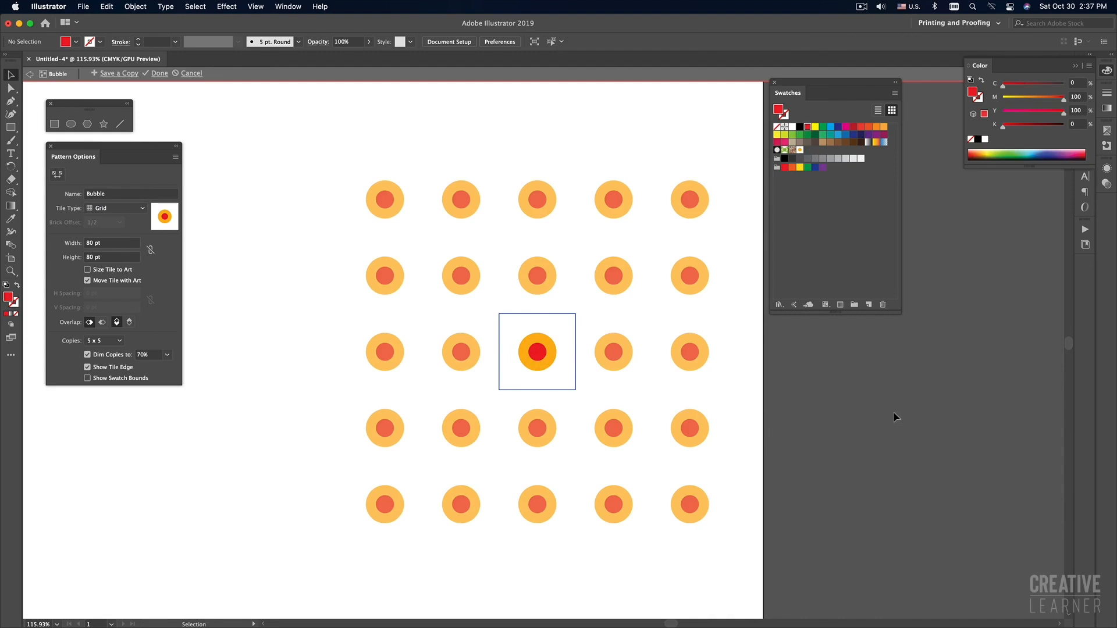
pyautogui.keyDown('alt'); pyautogui.keyDown('super'); pyautogui.click(639, 372); pyautogui.keyUp('super'); pyautogui.keyUp('alt')
pyautogui.keyDown('alt'); pyautogui.keyDown('super'); pyautogui.click(481, 266); pyautogui.keyUp('super'); pyautogui.keyUp('alt')
pyautogui.keyDown('alt'); pyautogui.keyDown('super'); pyautogui.click(482, 266); pyautogui.keyUp('super'); pyautogui.keyUp('alt')
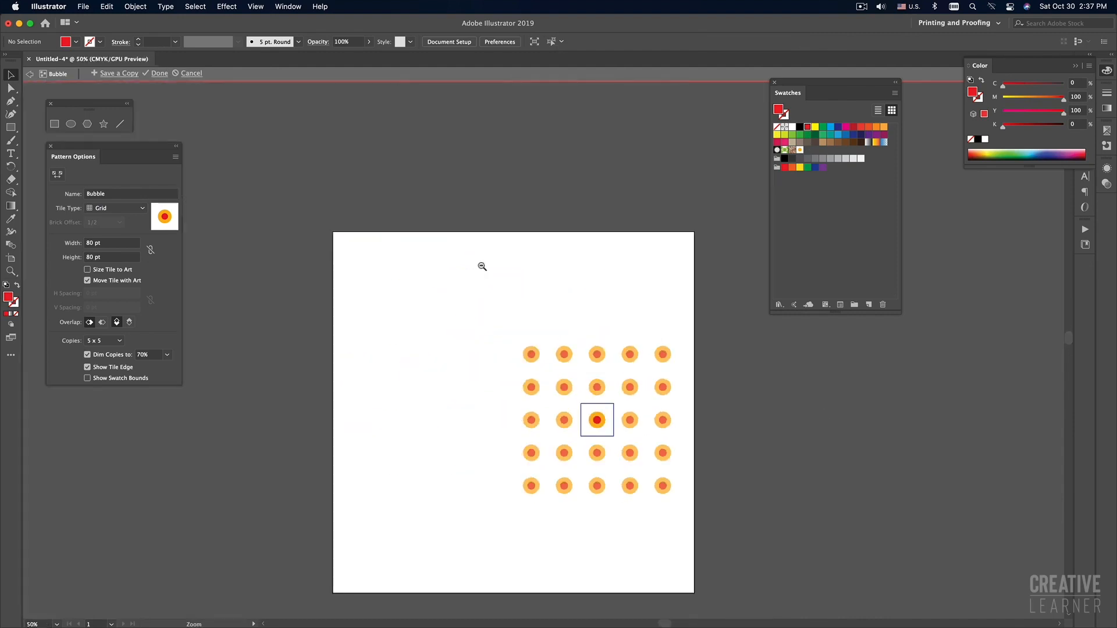
pyautogui.keyDown('super'); pyautogui.click(589, 472); pyautogui.keyUp('super')
pyautogui.keyDown('super'); pyautogui.click(590, 472); pyautogui.keyUp('super')
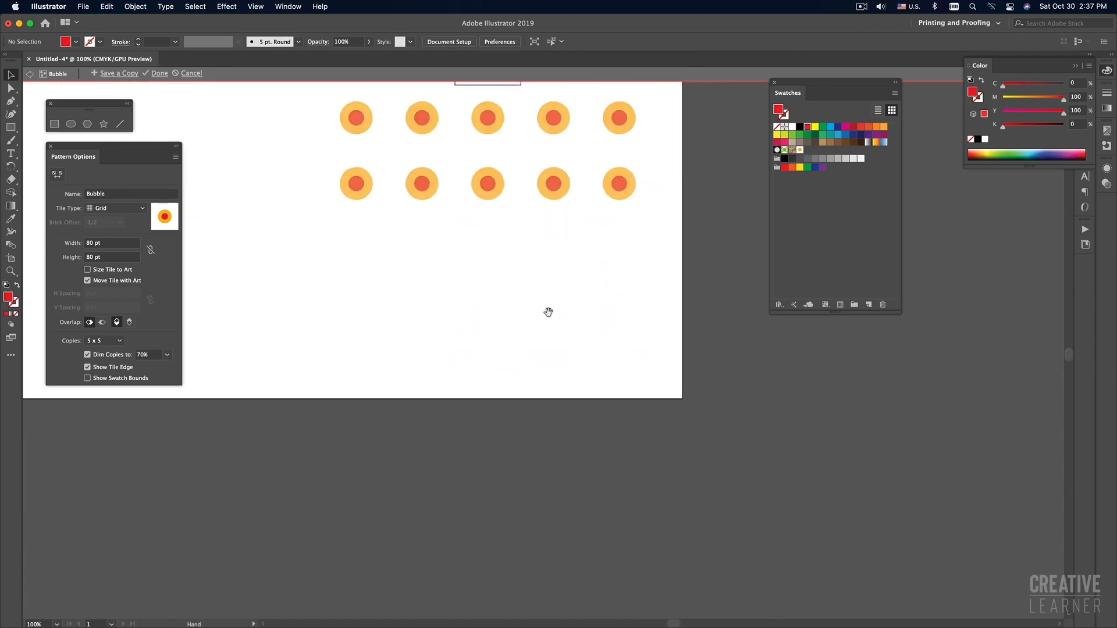
pyautogui.moveTo(548, 313); pyautogui.dragTo(590, 514)
pyautogui.keyDown('alt'); pyautogui.keyDown('super'); pyautogui.click(543, 298); pyautogui.keyUp('super'); pyautogui.keyUp('alt')
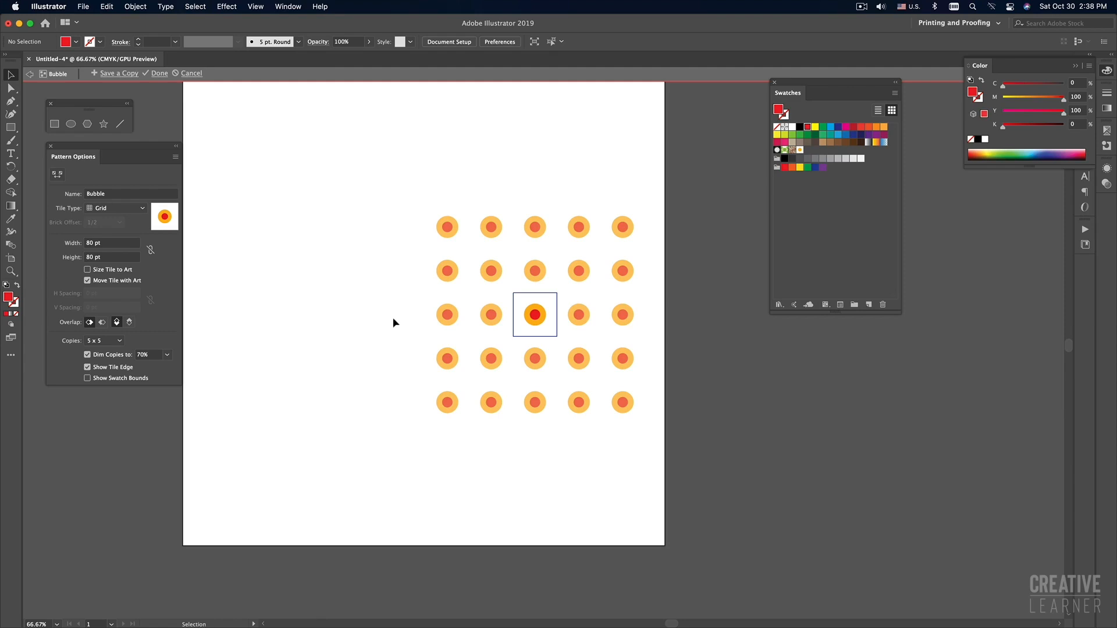
# Step: Add a concentric copy of the tile's red circle, about 9.6 pt across, and fill it with white
pyautogui.keyDown('super'); pyautogui.click(571, 313); pyautogui.keyUp('super')
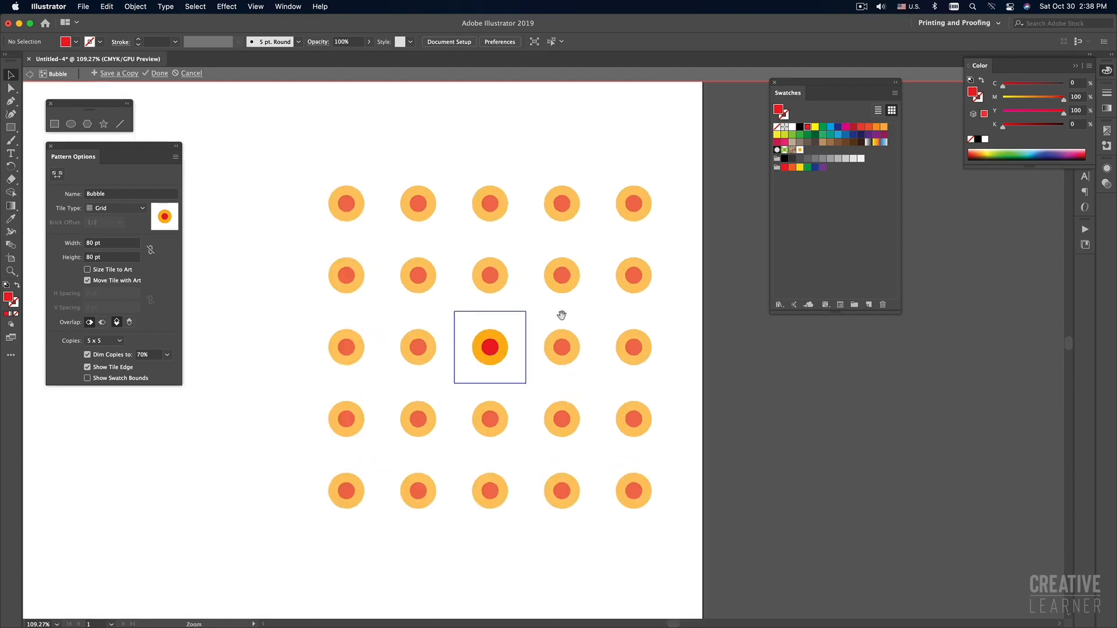
pyautogui.moveTo(488, 338); pyautogui.dragTo(522, 329)
pyautogui.keyDown('super'); pyautogui.click(522, 333); pyautogui.keyUp('super')
pyautogui.moveTo(606, 314); pyautogui.dragTo(562, 332)
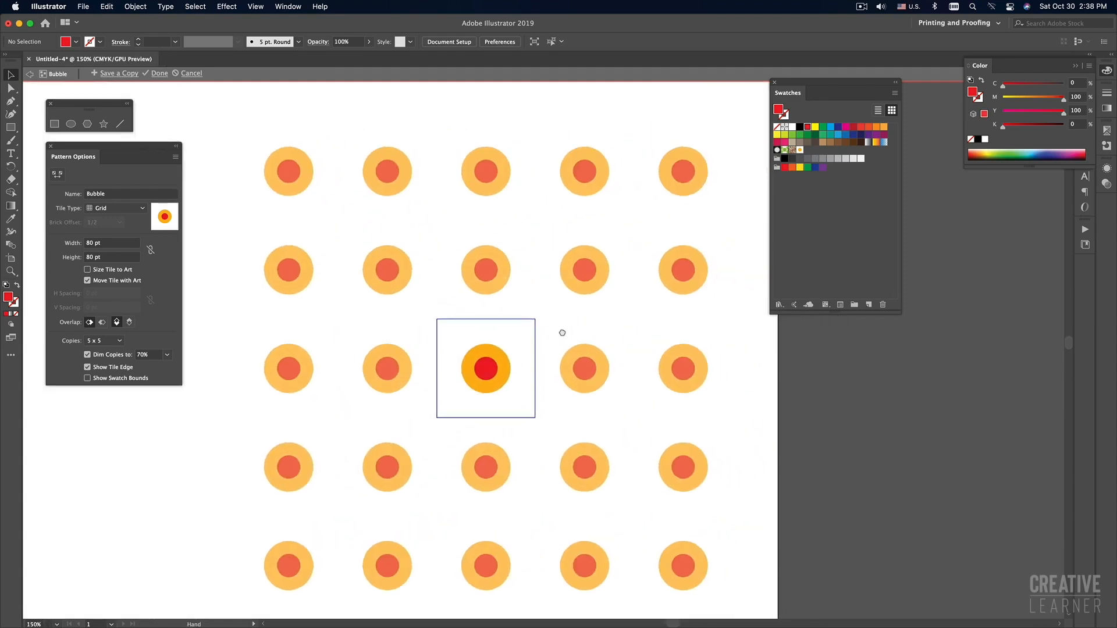
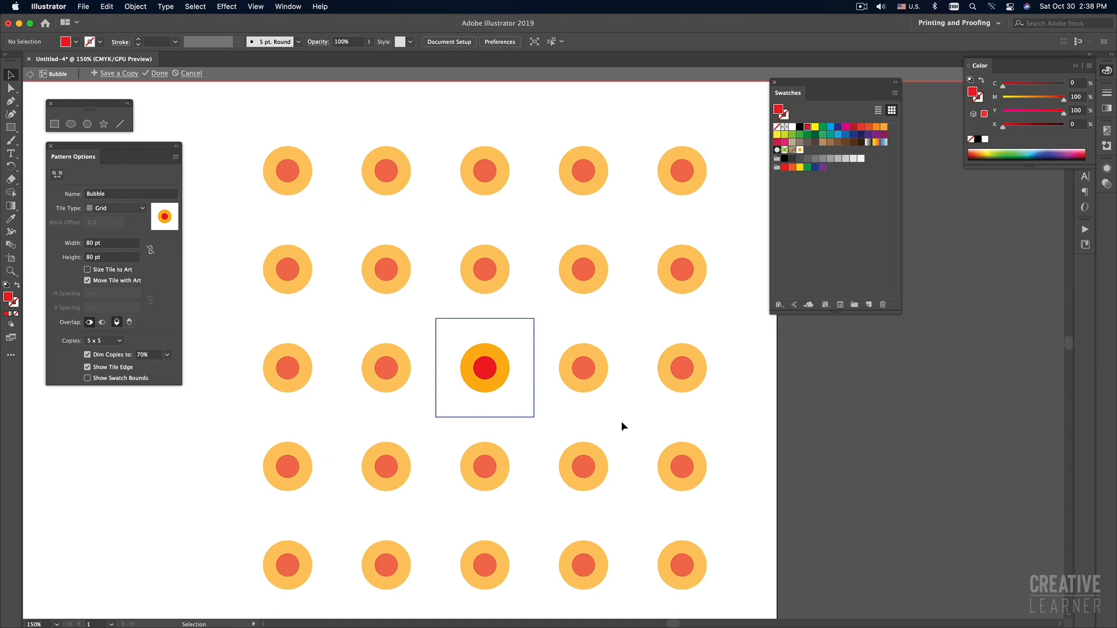
pyautogui.click(487, 374)
pyautogui.click(594, 429)
pyautogui.click(490, 371)
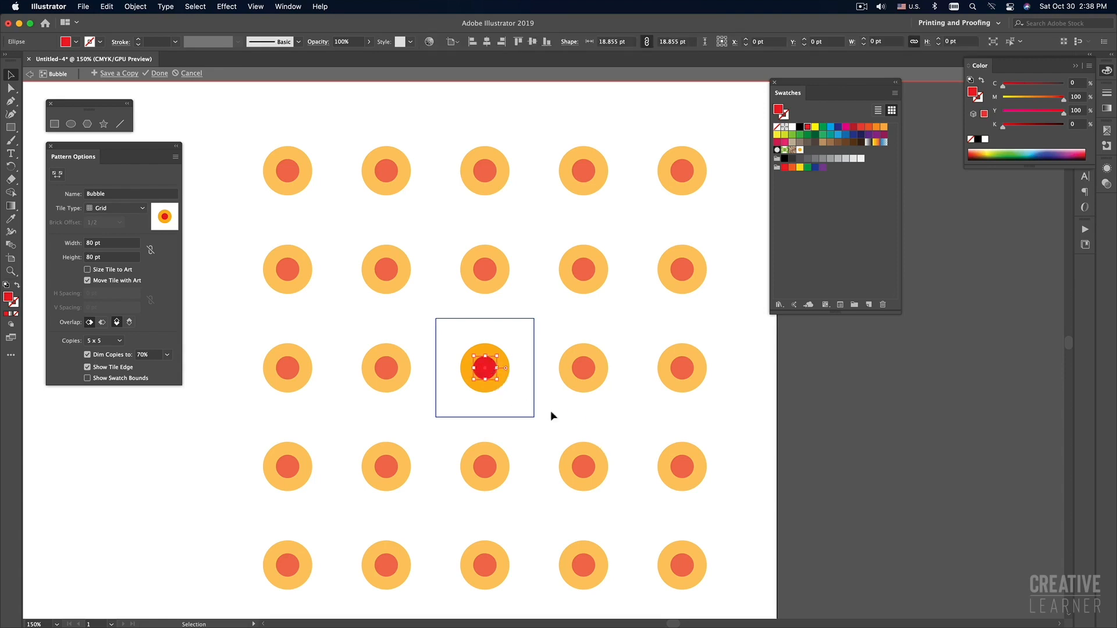
pyautogui.press('a')
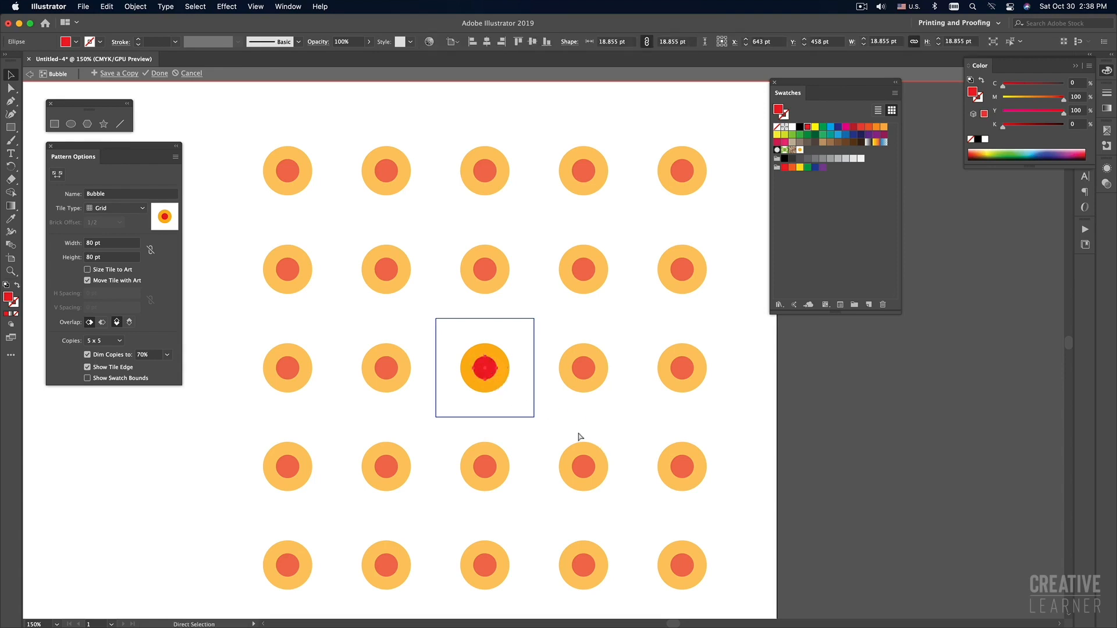
pyautogui.moveTo(492, 363); pyautogui.dragTo(492, 365)
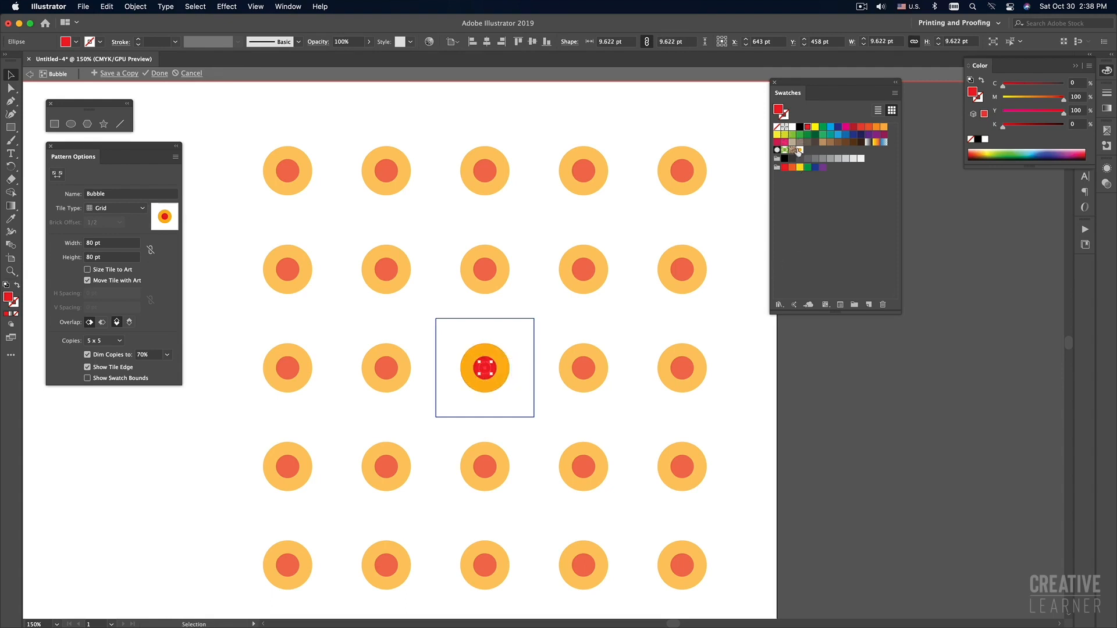
pyautogui.click(793, 127)
pyautogui.click(669, 313)
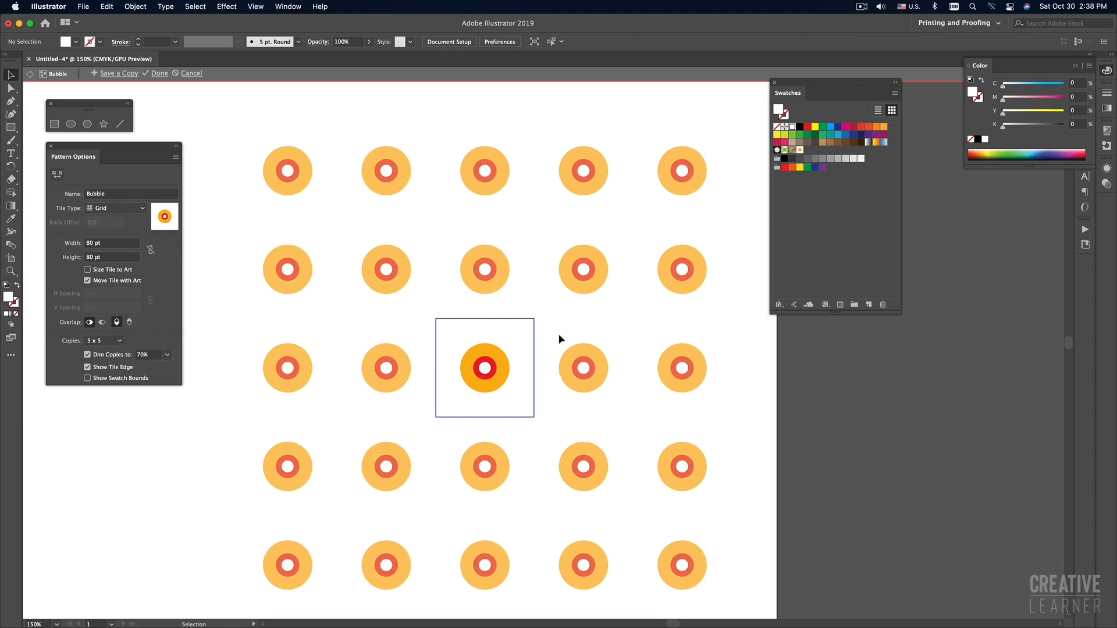
# Step: Finish editing the Bubble pattern so the square on the artboard takes on the new tile design
pyautogui.click(160, 74)
pyautogui.keyDown('alt'); pyautogui.keyDown('super'); pyautogui.click(507, 326); pyautogui.keyUp('super'); pyautogui.keyUp('alt')
pyautogui.keyDown('alt'); pyautogui.keyDown('super'); pyautogui.click(507, 327); pyautogui.keyUp('super'); pyautogui.keyUp('alt')
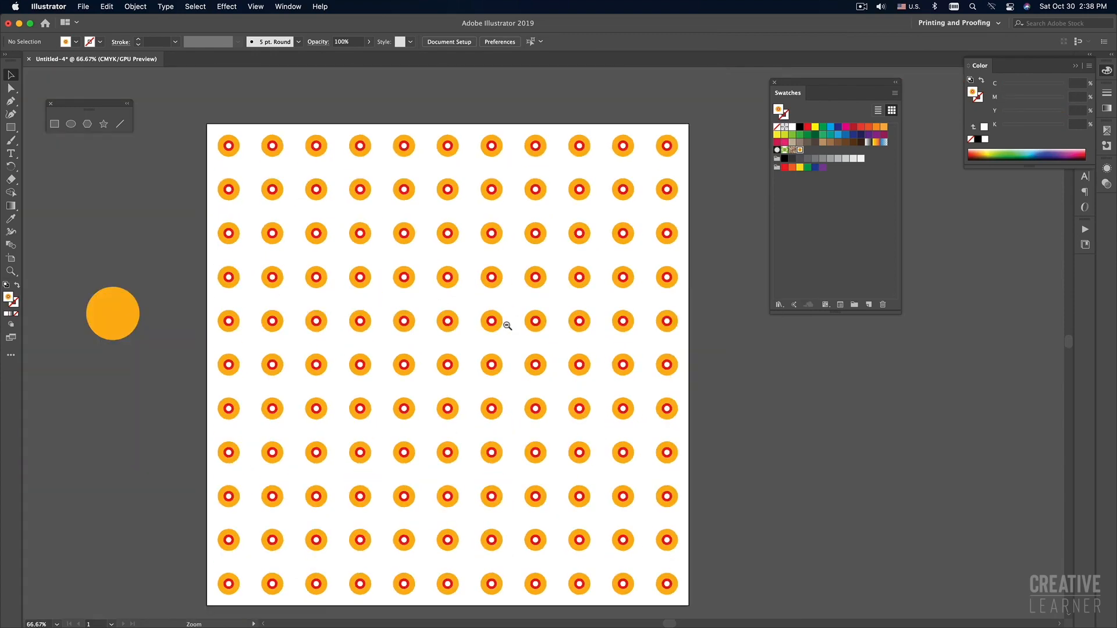
pyautogui.keyDown('alt'); pyautogui.keyDown('super'); pyautogui.click(507, 327); pyautogui.keyUp('super'); pyautogui.keyUp('alt')
pyautogui.moveTo(499, 333); pyautogui.dragTo(507, 326)
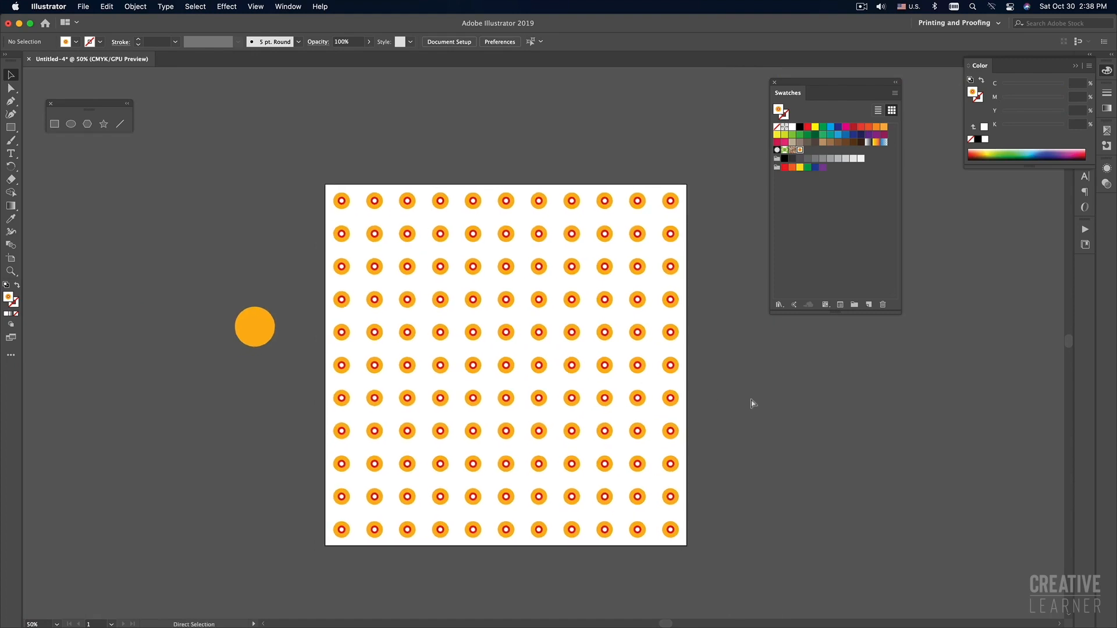
# Step: Switch to Photoshop to look at the gift box mockup and return to the pattern document in Illustrator
pyautogui.press('super+Tab')
pyautogui.press('super+Tab')
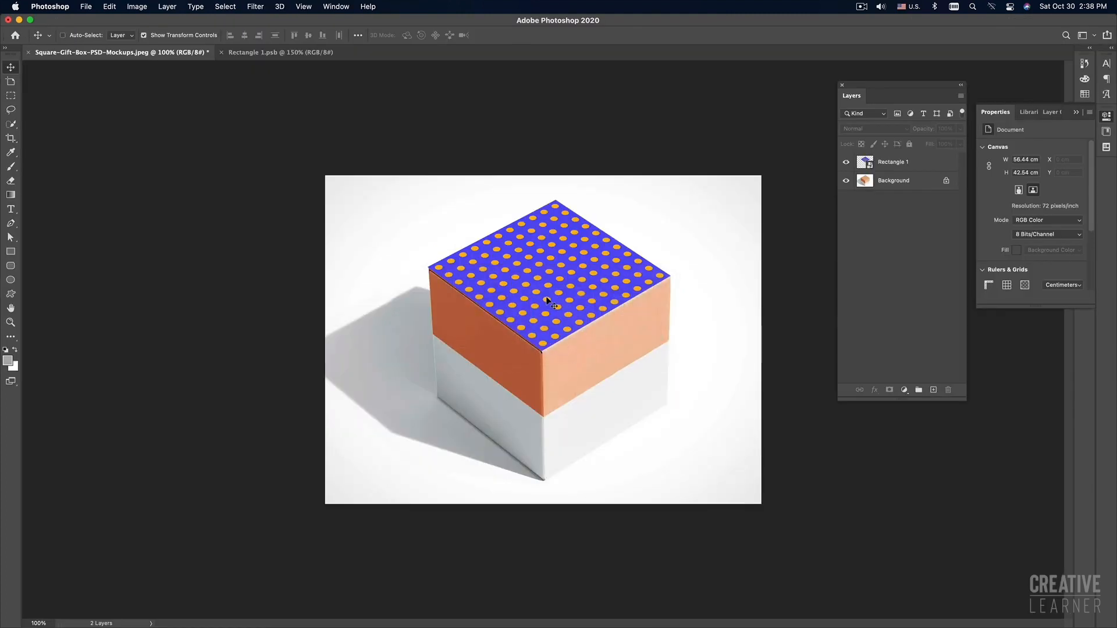
pyautogui.press('super+Tab')
pyautogui.press('super+Tab')
pyautogui.press('super+Tab')
pyautogui.press('super+Tab')
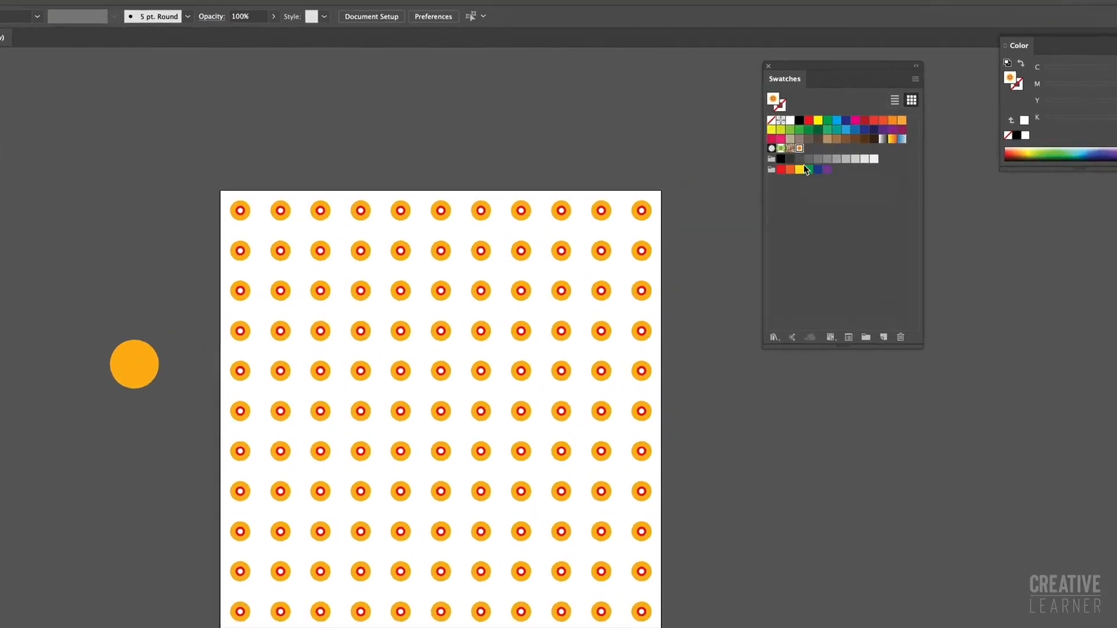
# Step: Reopen the Bubble swatch in pattern editing mode to review its tile, and leave the mode without altering the artwork
pyautogui.doubleClick(800, 149)
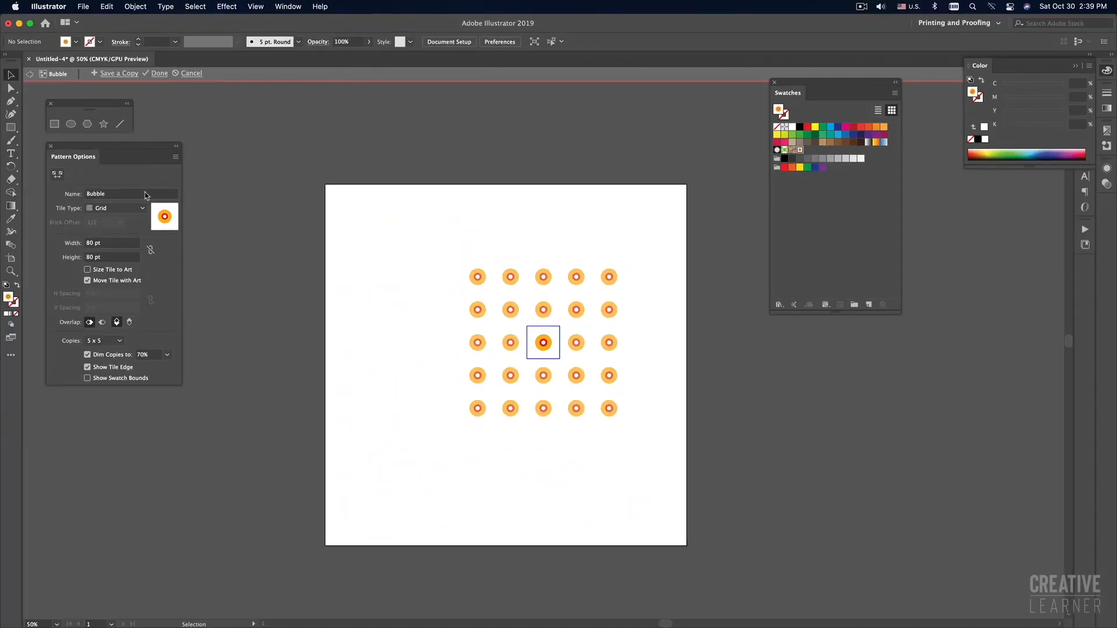
pyautogui.keyDown('super'); pyautogui.click(551, 315); pyautogui.keyUp('super')
pyautogui.scroll(-2, 546, 331)
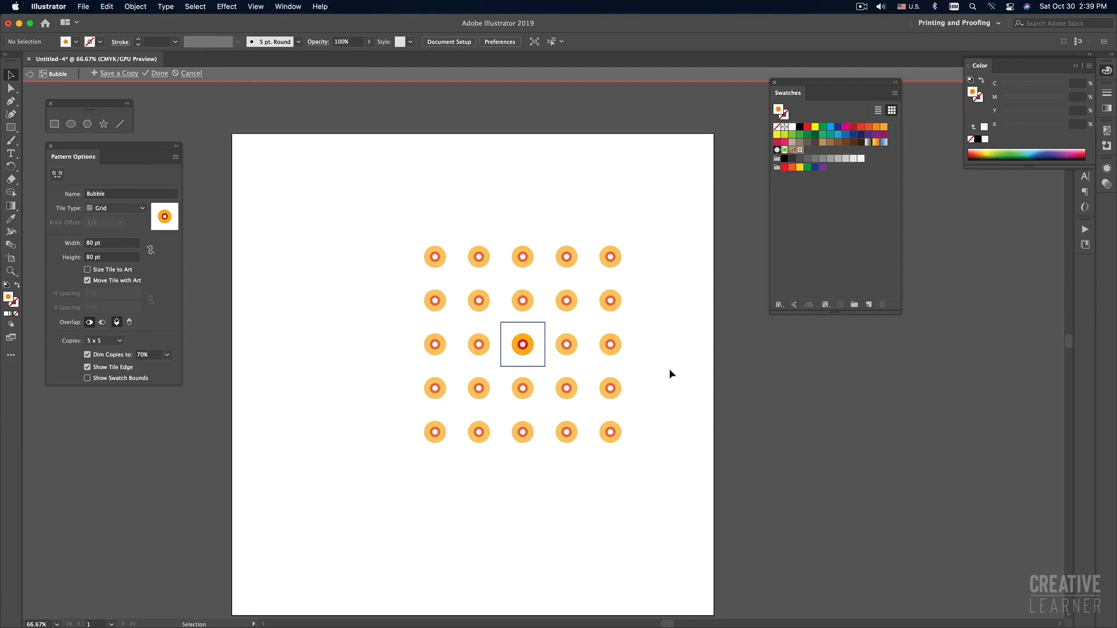
pyautogui.click(158, 74)
pyautogui.press('super+minus')
pyautogui.moveTo(574, 215); pyautogui.dragTo(574, 218)
pyautogui.keyDown('super'); pyautogui.click(514, 326); pyautogui.keyUp('super')
pyautogui.moveTo(513, 326); pyautogui.dragTo(571, 310)
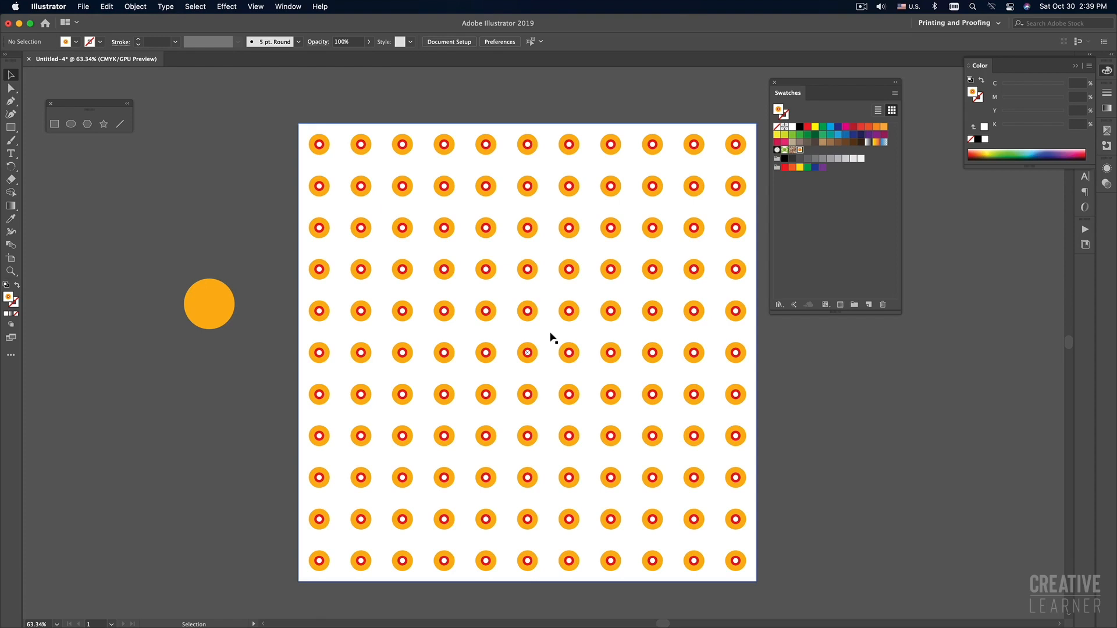
# Step: Add a concentric copy, about 54 pt across, of the orange circle beside the artboard and fill it with CMYK red
pyautogui.click(217, 297)
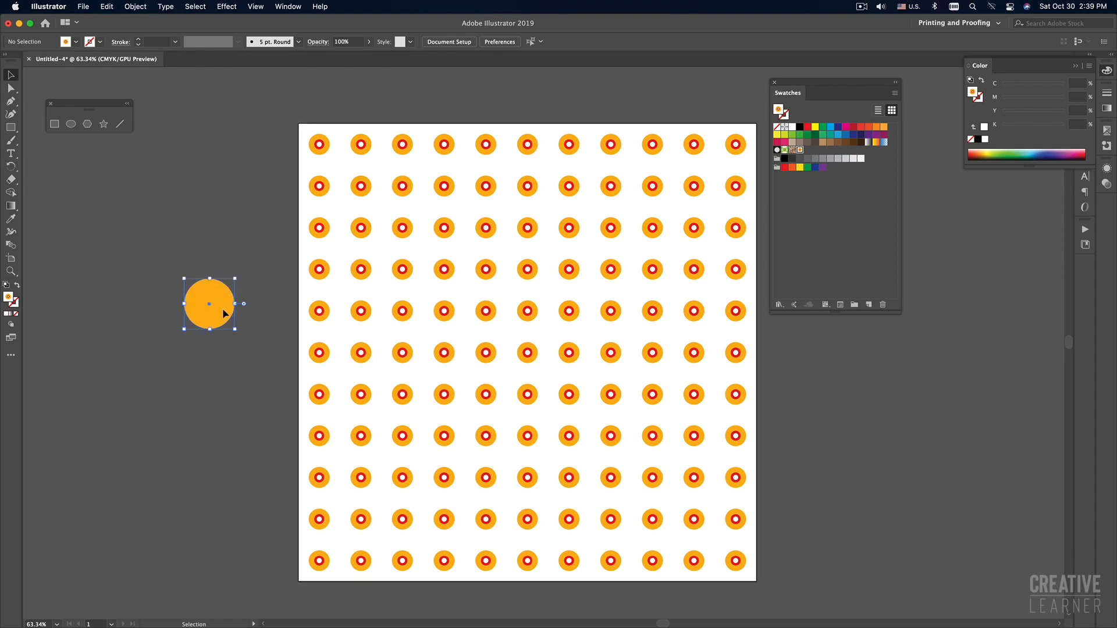
pyautogui.press('a')
pyautogui.press('v')
pyautogui.moveTo(234, 279); pyautogui.dragTo(224, 290)
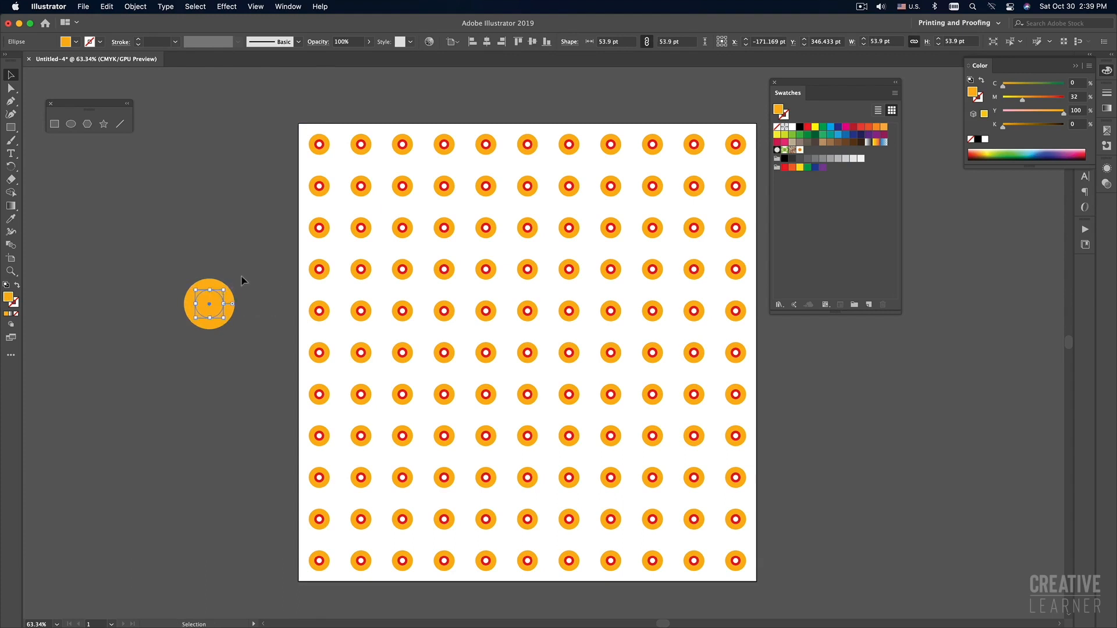
pyautogui.click(807, 128)
pyautogui.click(179, 233)
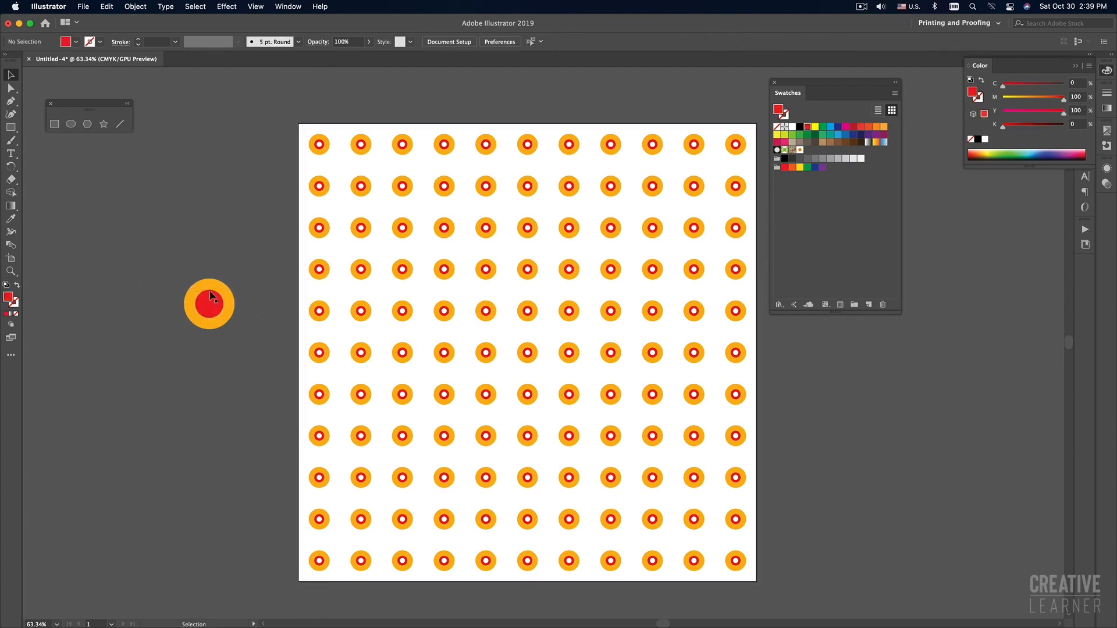
# Step: Duplicate the orange circle with its red centre beside the artboard, stacking the two pairs vertically
pyautogui.moveTo(174, 263); pyautogui.dragTo(216, 309)
pyautogui.click(260, 282)
pyautogui.keyDown('alt'); pyautogui.keyDown('super'); pyautogui.click(480, 342); pyautogui.keyUp('super'); pyautogui.keyUp('alt')
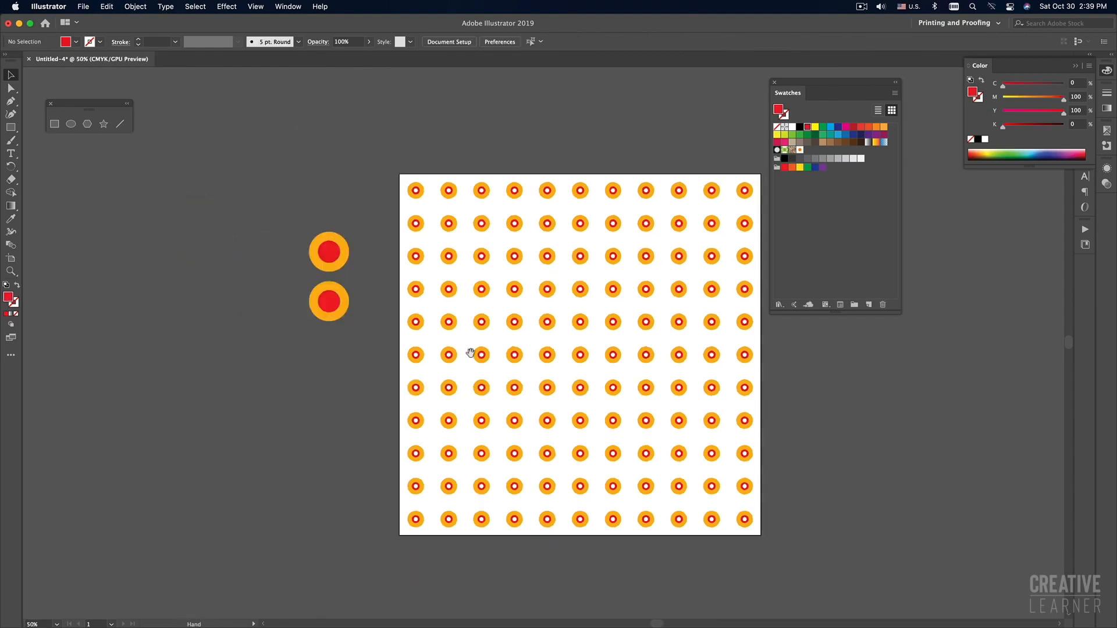
pyautogui.moveTo(475, 352); pyautogui.dragTo(333, 350)
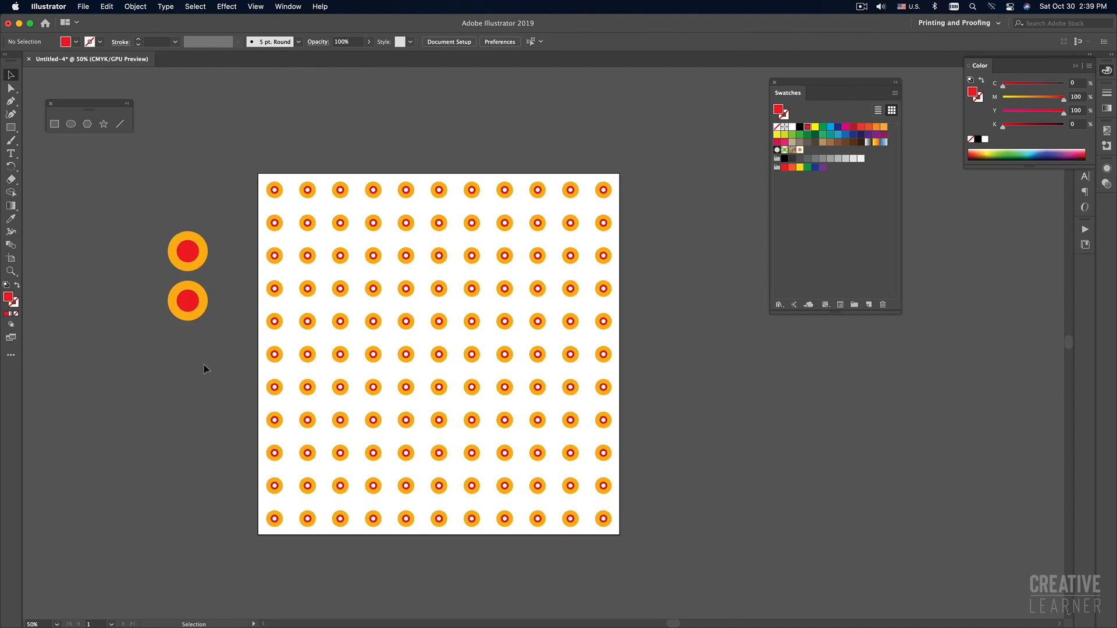
pyautogui.keyDown('super'); pyautogui.click(449, 348); pyautogui.keyUp('super')
pyautogui.moveTo(449, 350); pyautogui.dragTo(496, 337)
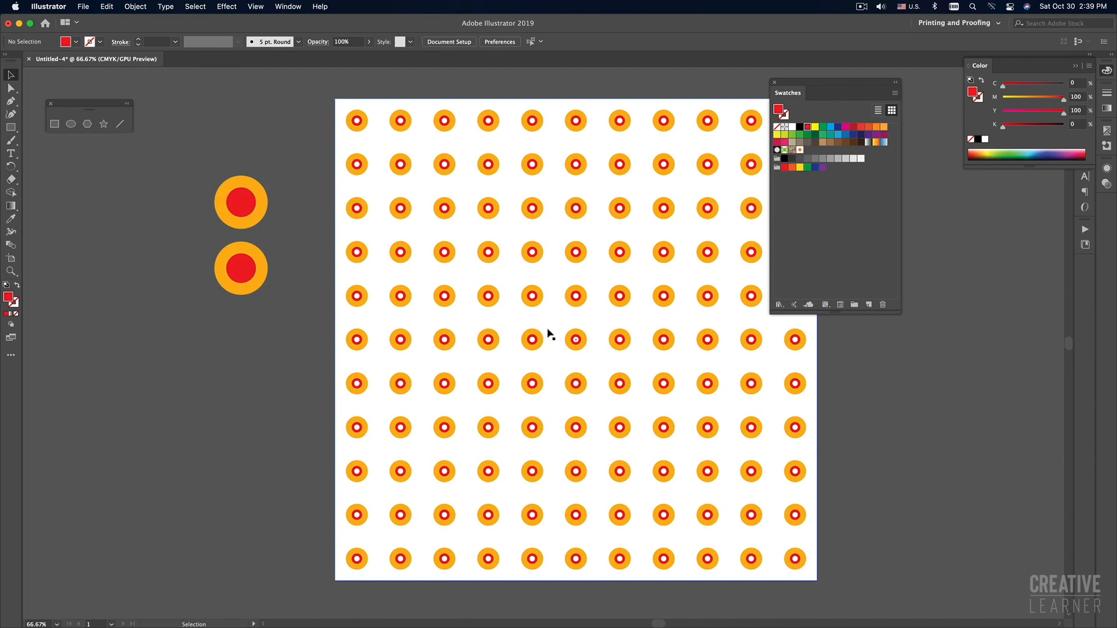
pyautogui.keyDown('alt'); pyautogui.keyDown('super'); pyautogui.click(539, 282); pyautogui.keyUp('super'); pyautogui.keyUp('alt')
pyautogui.moveTo(539, 283); pyautogui.dragTo(431, 226)
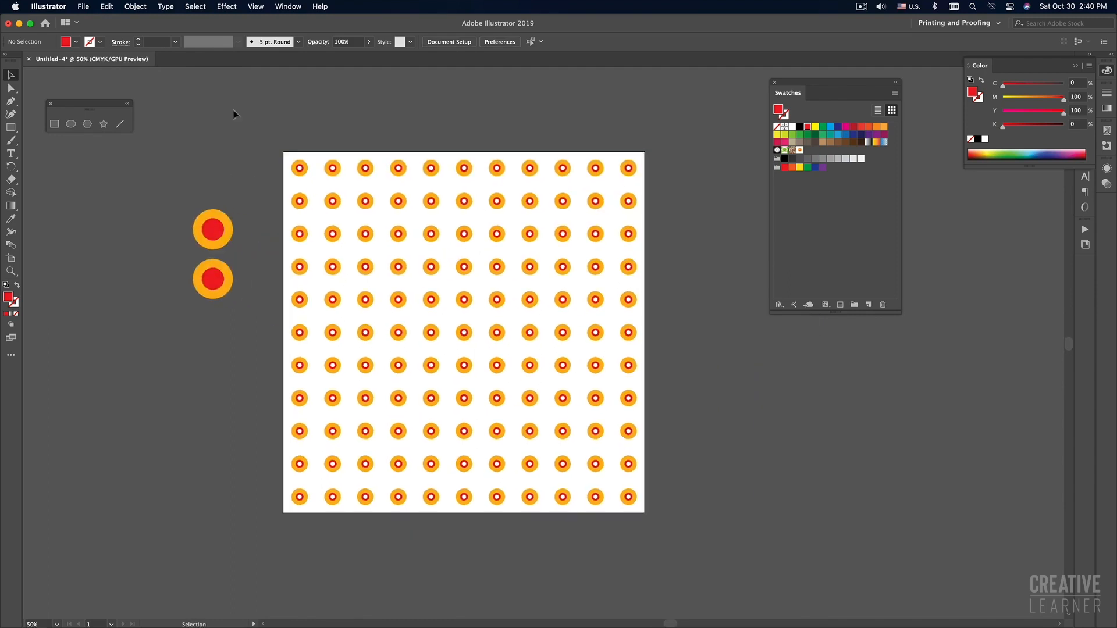
pyautogui.moveTo(274, 136); pyautogui.dragTo(673, 540)
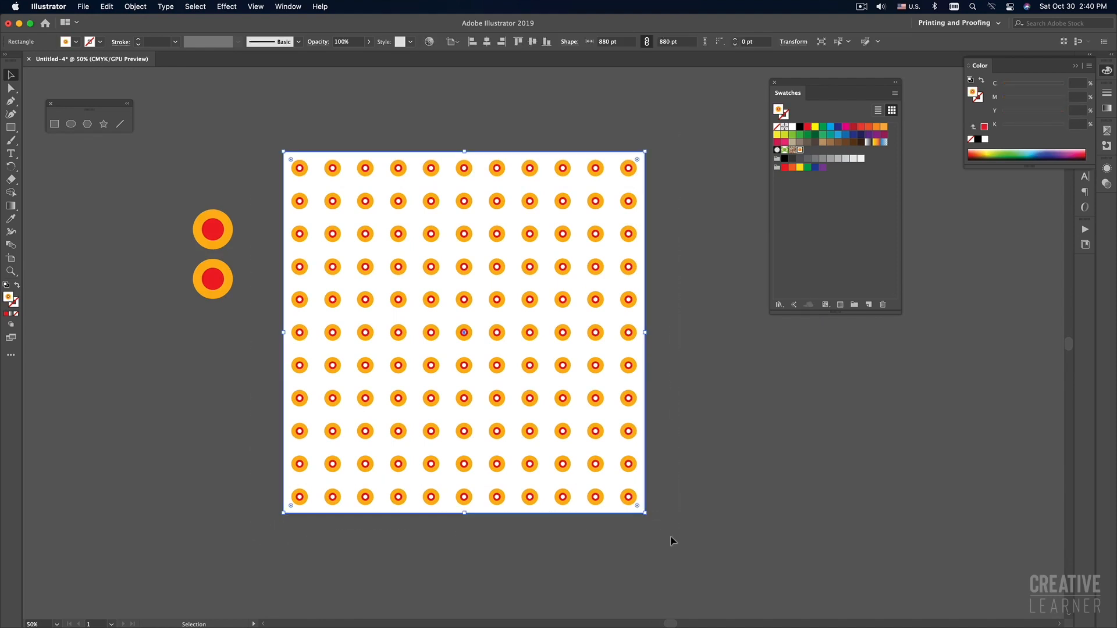
pyautogui.press('a')
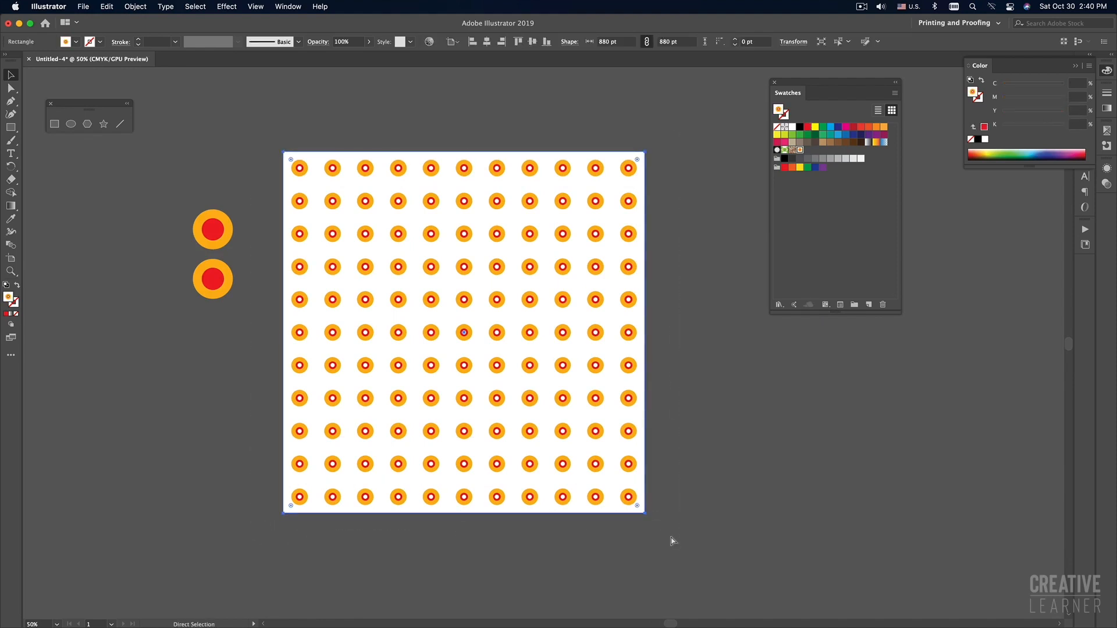
pyautogui.press('super+Tab')
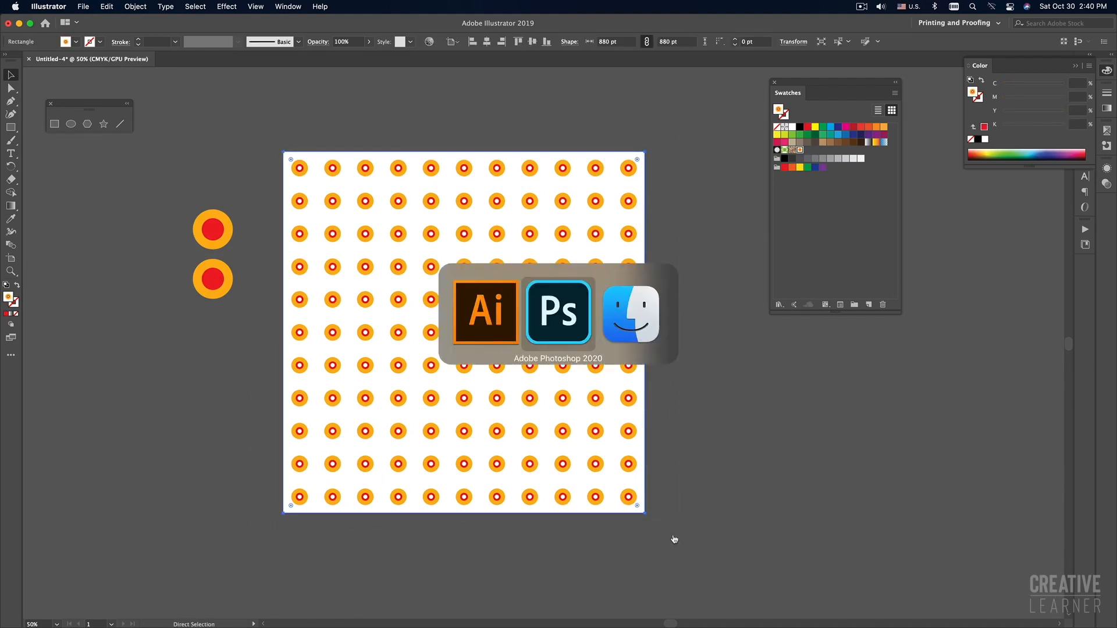
pyautogui.press('super+Tab')
pyautogui.press('super+Tab')
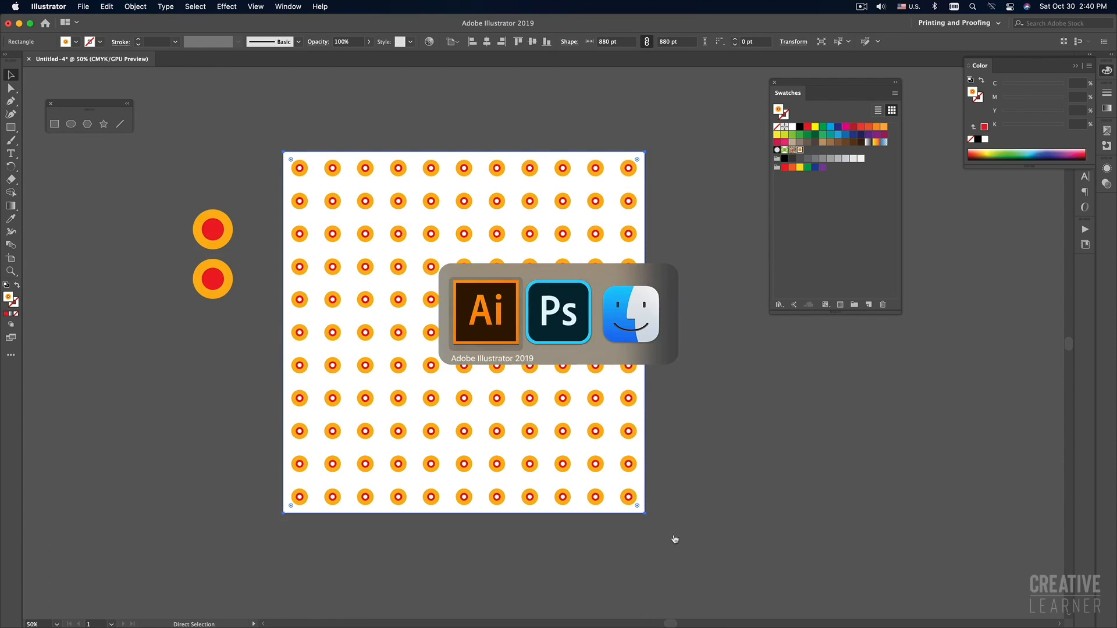
pyautogui.click(692, 518)
# Step: Draw a yellow rectangle about 880 pt wide and 384 pt high below the pattern square
pyautogui.press('super+minus')
pyautogui.moveTo(563, 514); pyautogui.dragTo(534, 426)
pyautogui.click(53, 125)
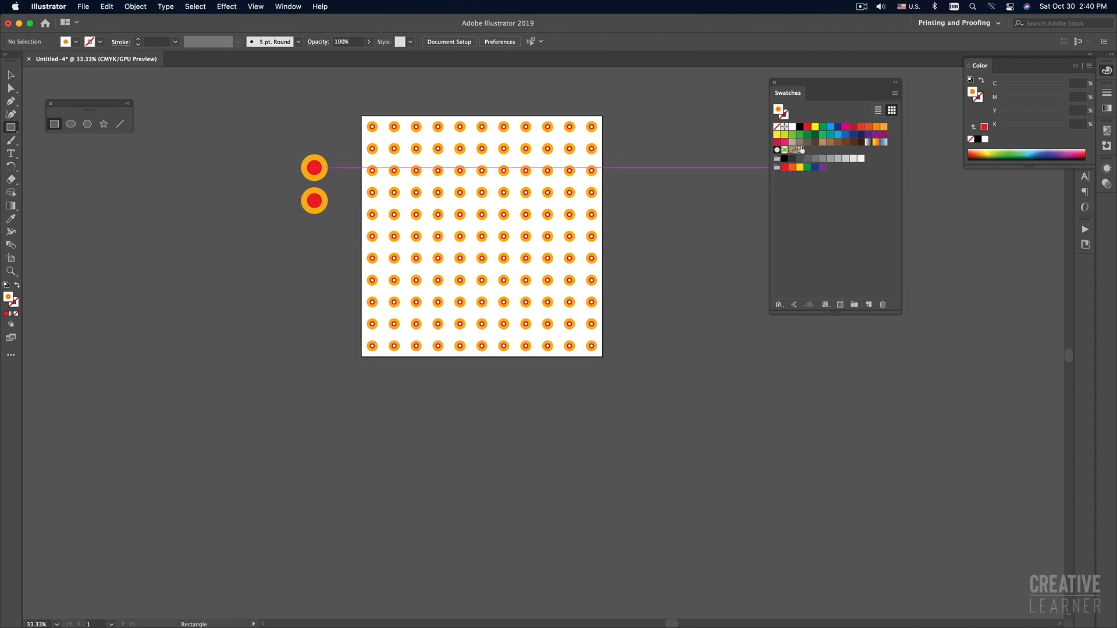
pyautogui.click(807, 127)
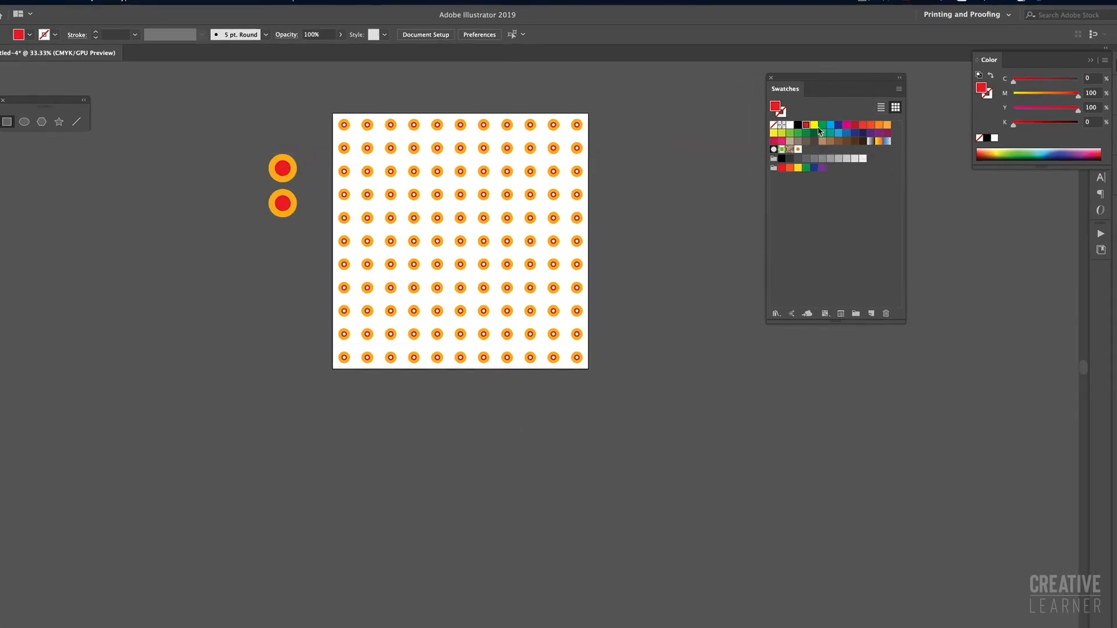
pyautogui.click(815, 125)
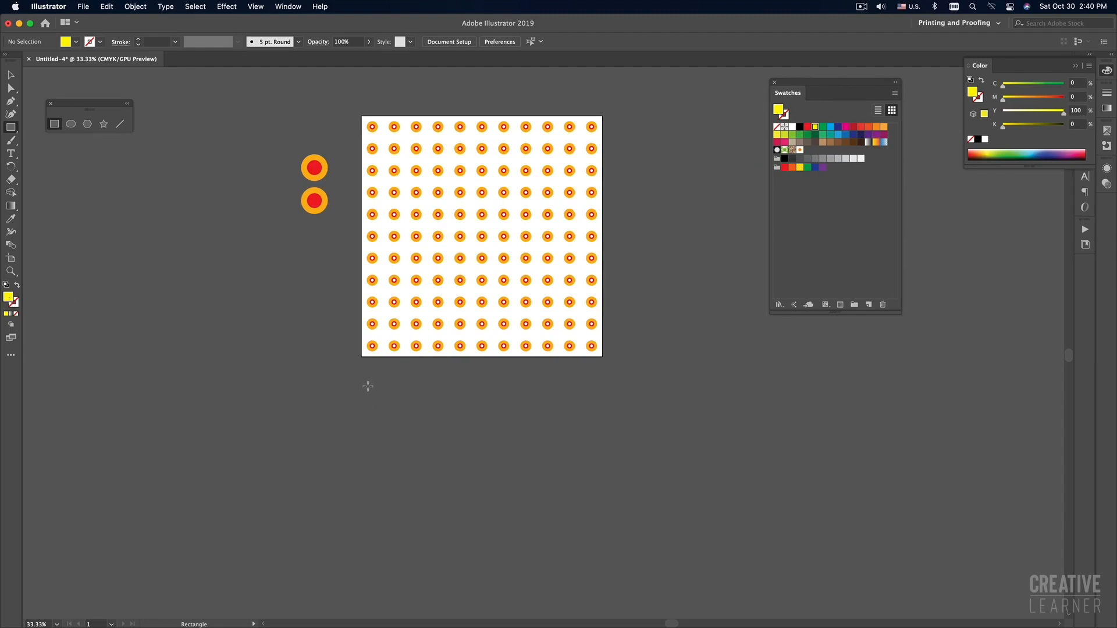
pyautogui.moveTo(361, 382); pyautogui.dragTo(604, 487)
pyautogui.press('v')
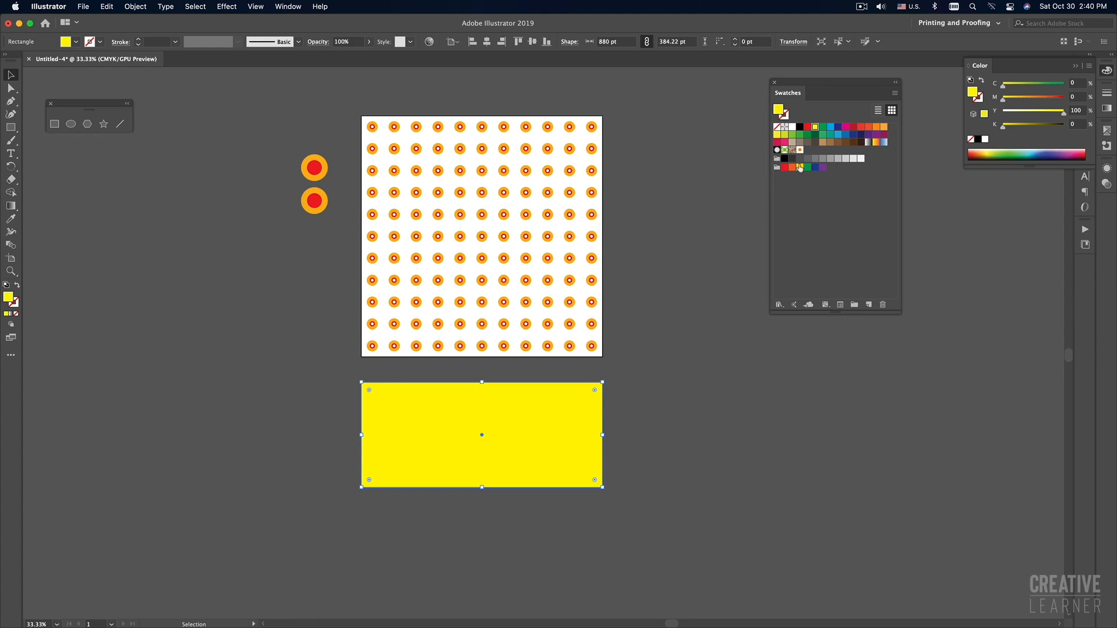
# Step: Fill the rectangle below the artboard with the Bubble pattern swatch as a test and delete it
pyautogui.click(613, 418)
pyautogui.click(522, 422)
pyautogui.click(608, 400)
pyautogui.click(512, 409)
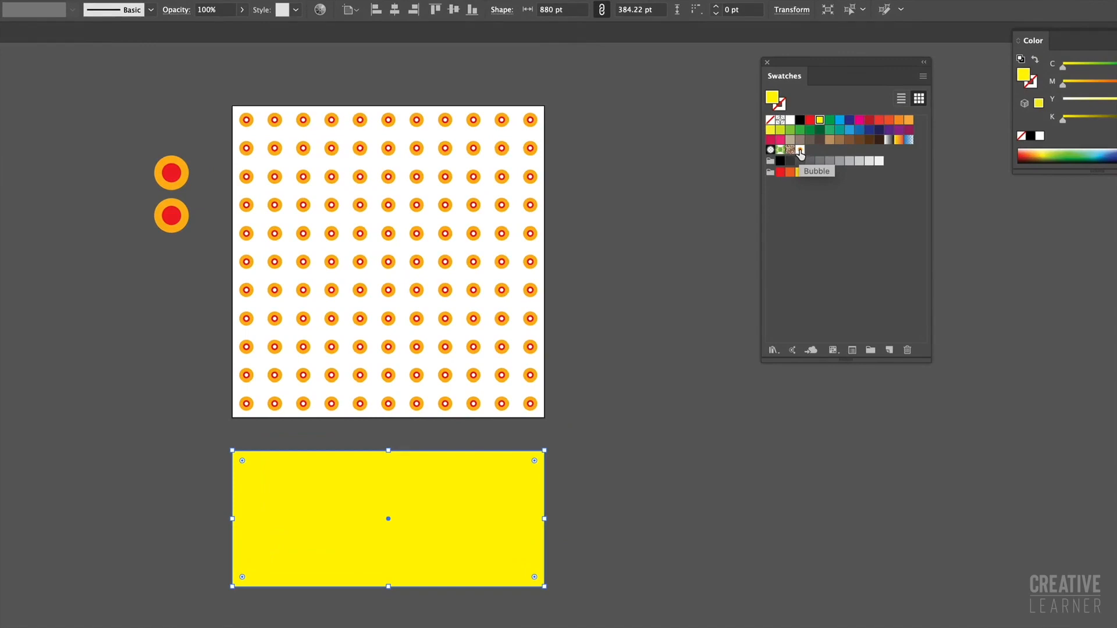
pyautogui.click(800, 150)
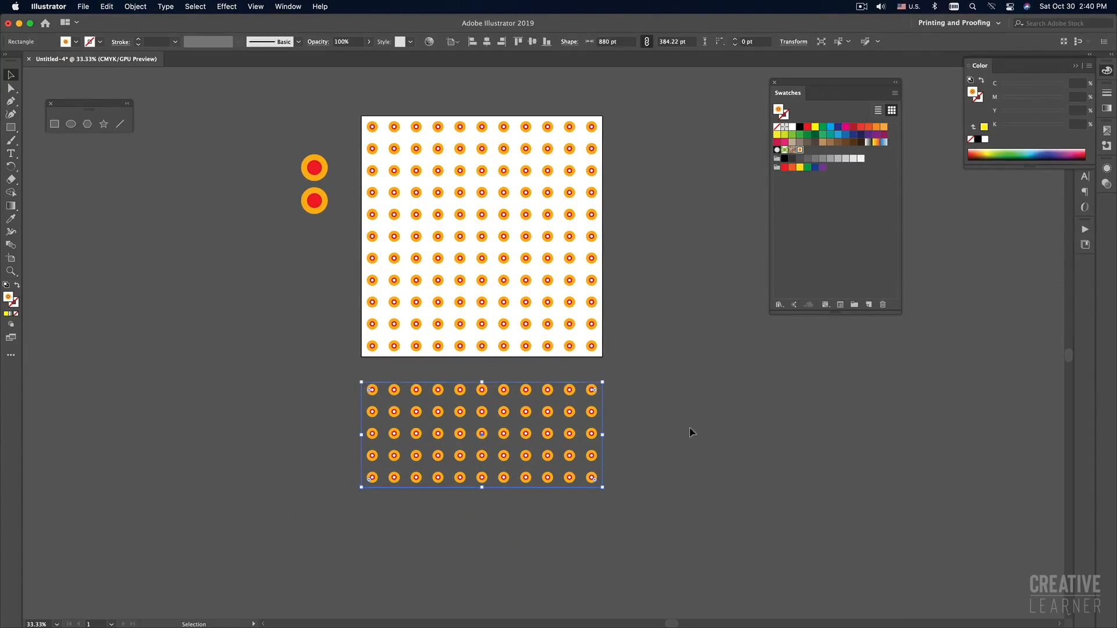
pyautogui.press('Delete')
# Step: Select the Bubble pattern square on the artboard and switch to the Rectangle 1.psb document in Photoshop
pyautogui.click(536, 237)
pyautogui.press('super+equal')
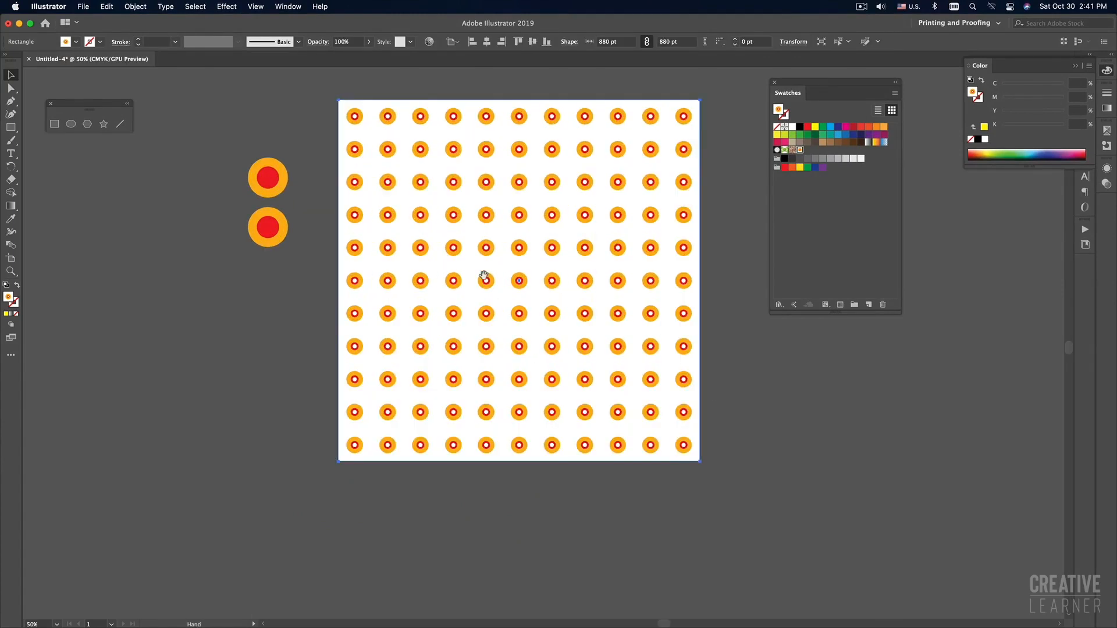
pyautogui.moveTo(484, 270); pyautogui.dragTo(440, 381)
pyautogui.moveTo(700, 354); pyautogui.dragTo(691, 317)
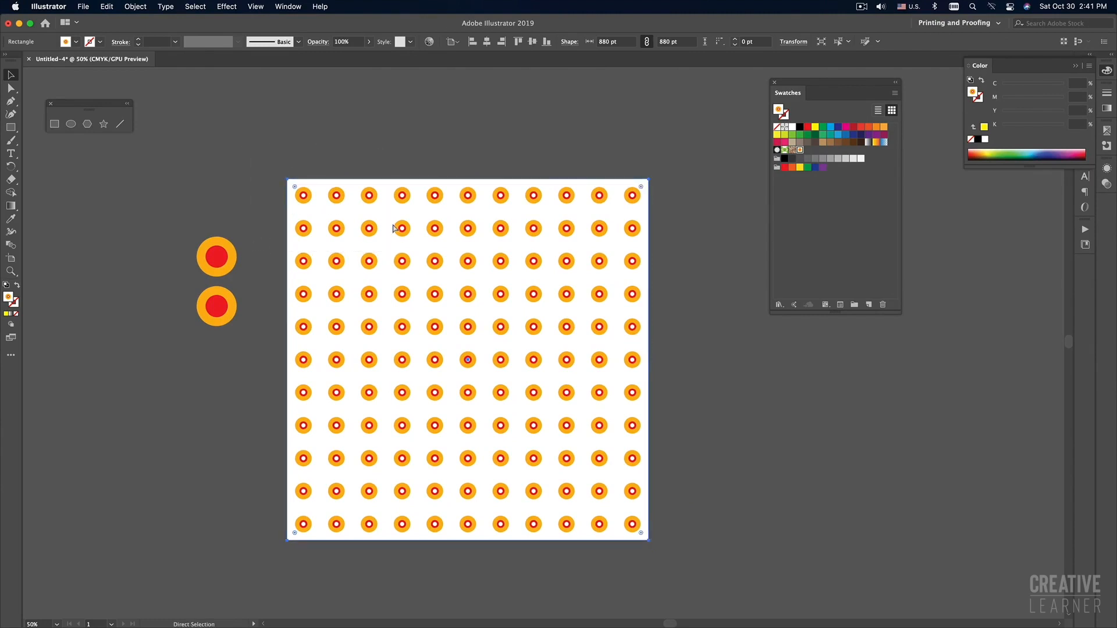
pyautogui.press('super+Tab')
pyautogui.press('super+Tab')
pyautogui.press('super+Tab')
pyautogui.press('super+Tab')
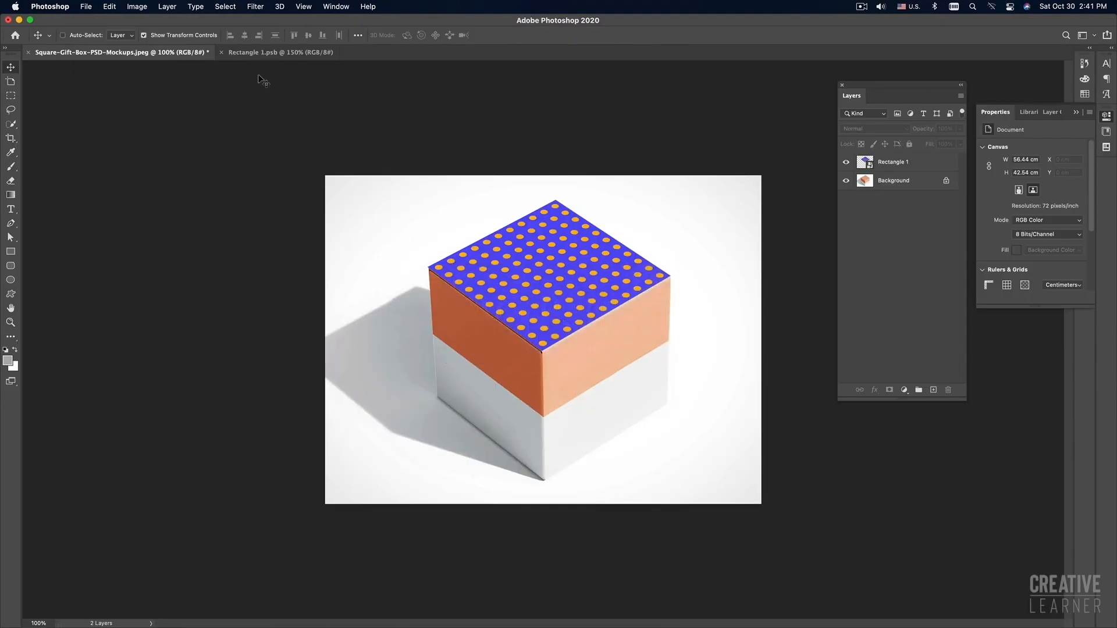
pyautogui.click(281, 53)
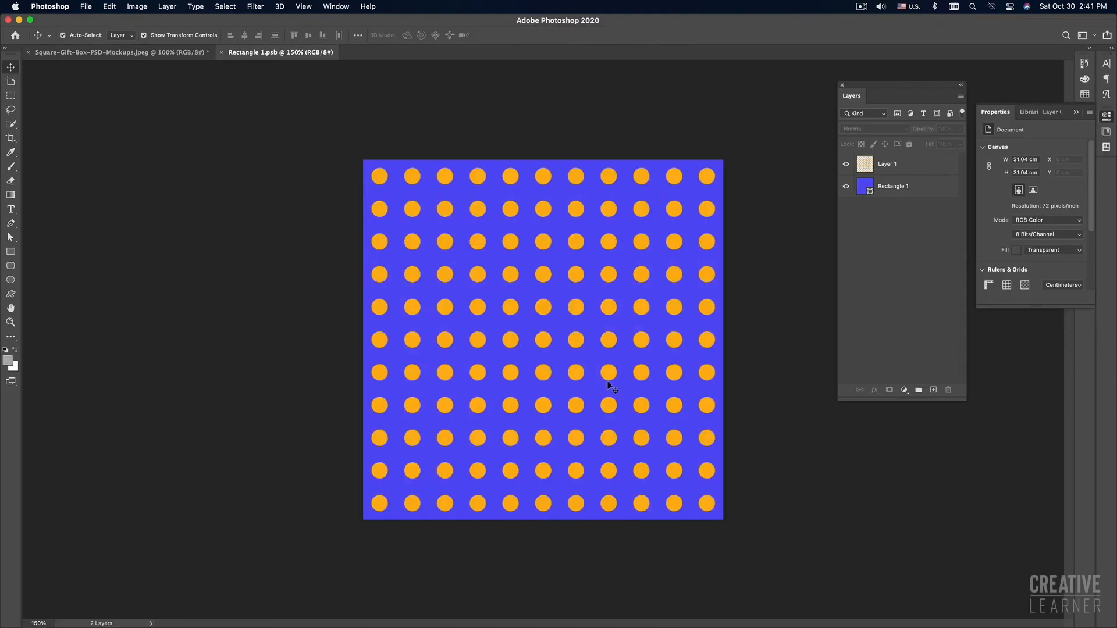
# Step: Replace the dot pattern layer above the blue background with the revised Bubble pattern, pasted as pixels
pyautogui.click(901, 160)
pyautogui.press('Delete')
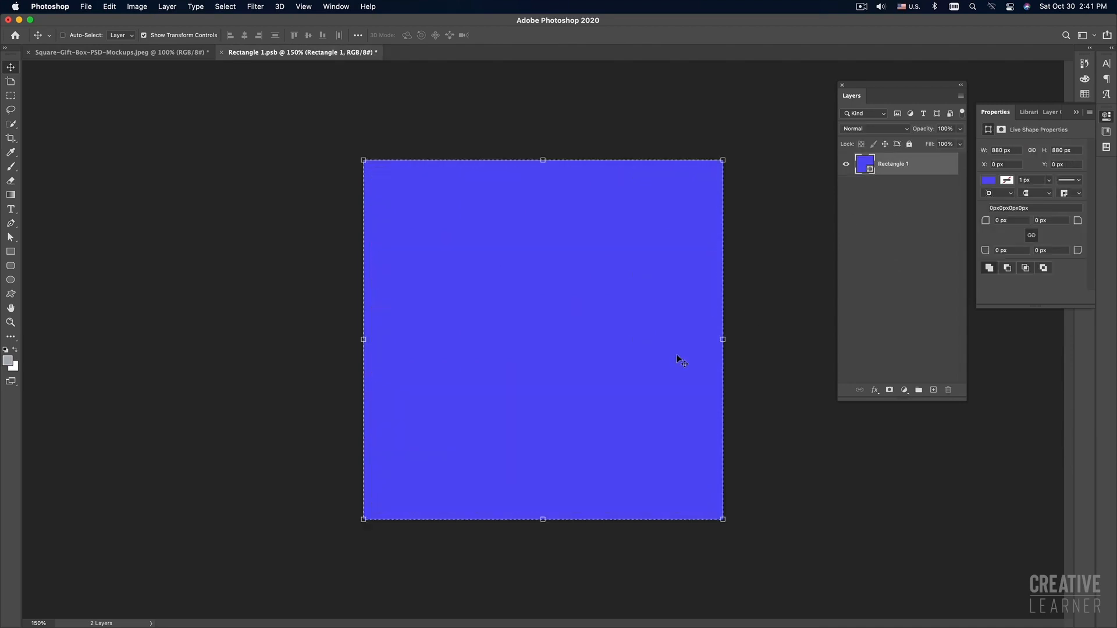
pyautogui.press('super+v')
pyautogui.click(587, 228)
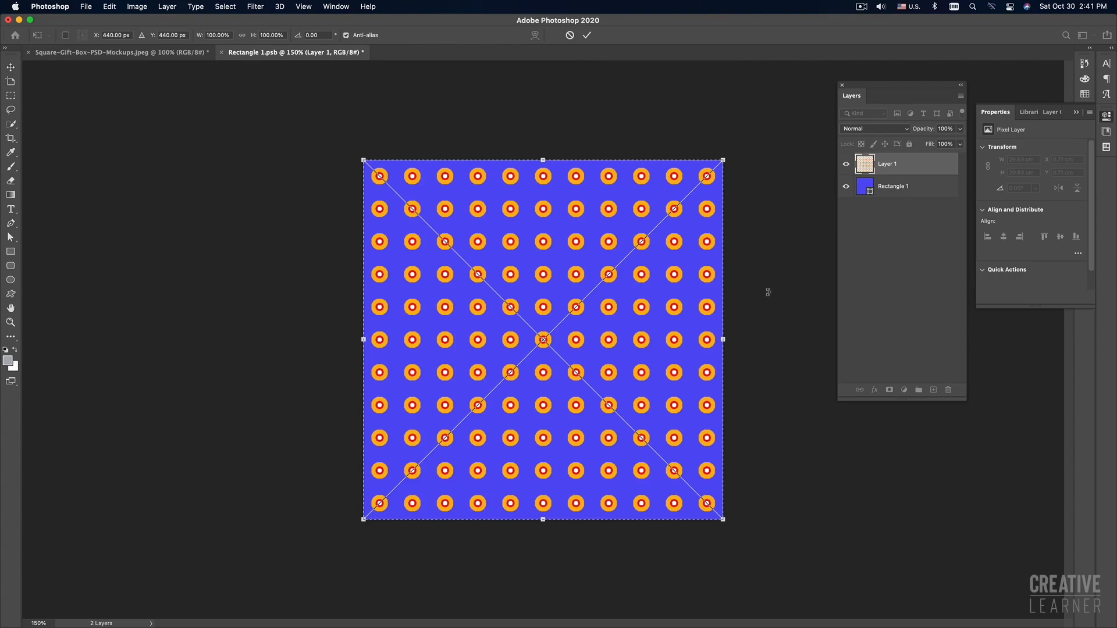
pyautogui.press('Return')
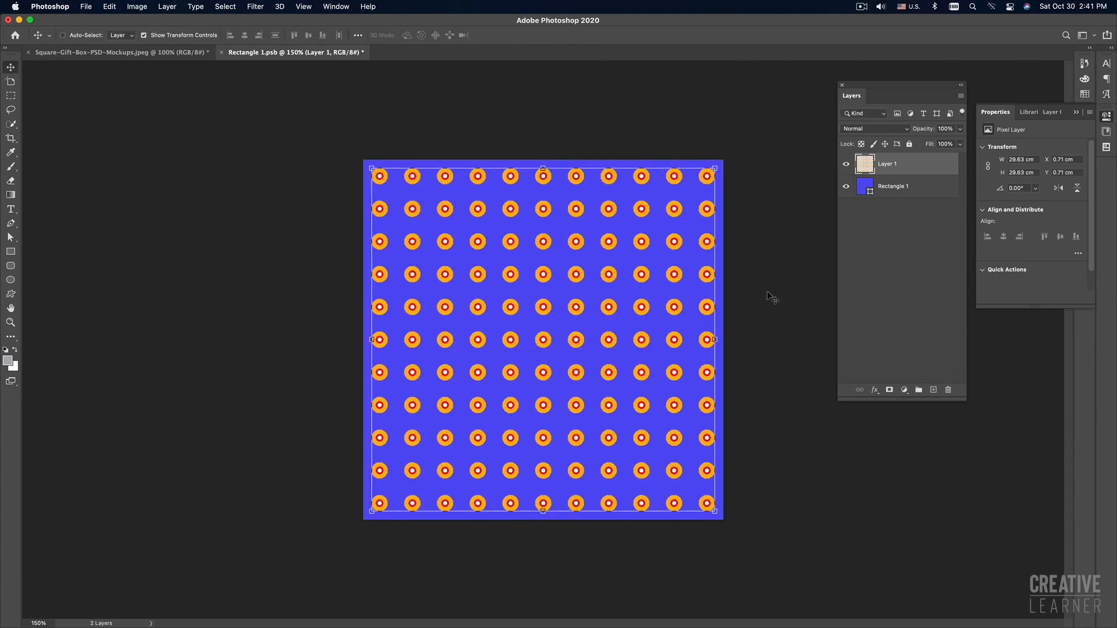
pyautogui.press('super+alt+i')
pyautogui.press('Escape')
pyautogui.press('super+Tab')
pyautogui.press('super+shift+Tab')
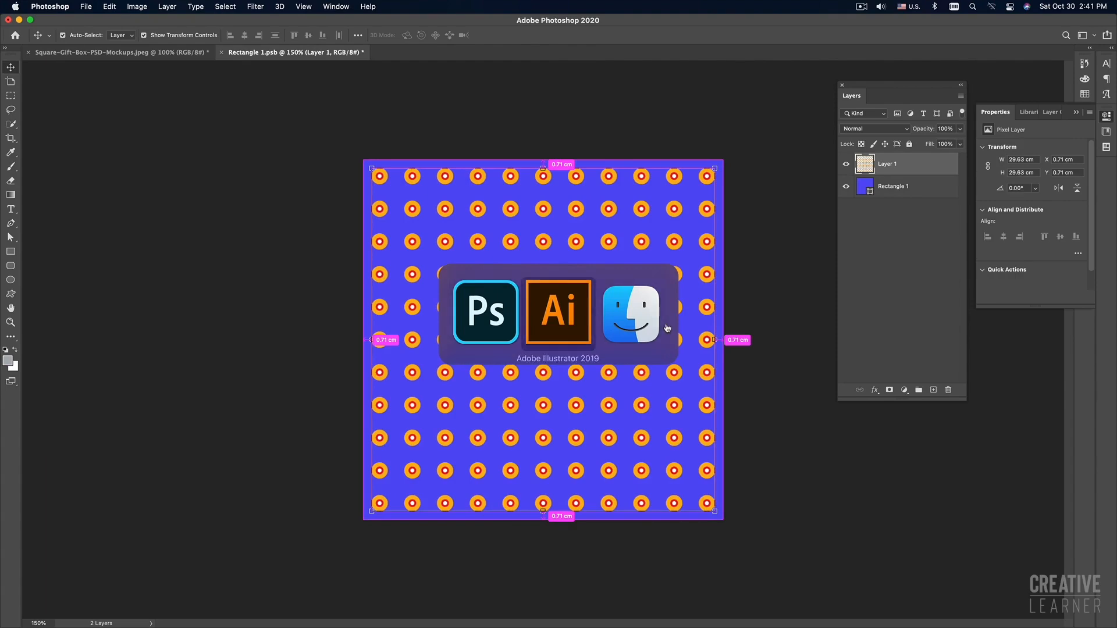
pyautogui.press('super+Tab')
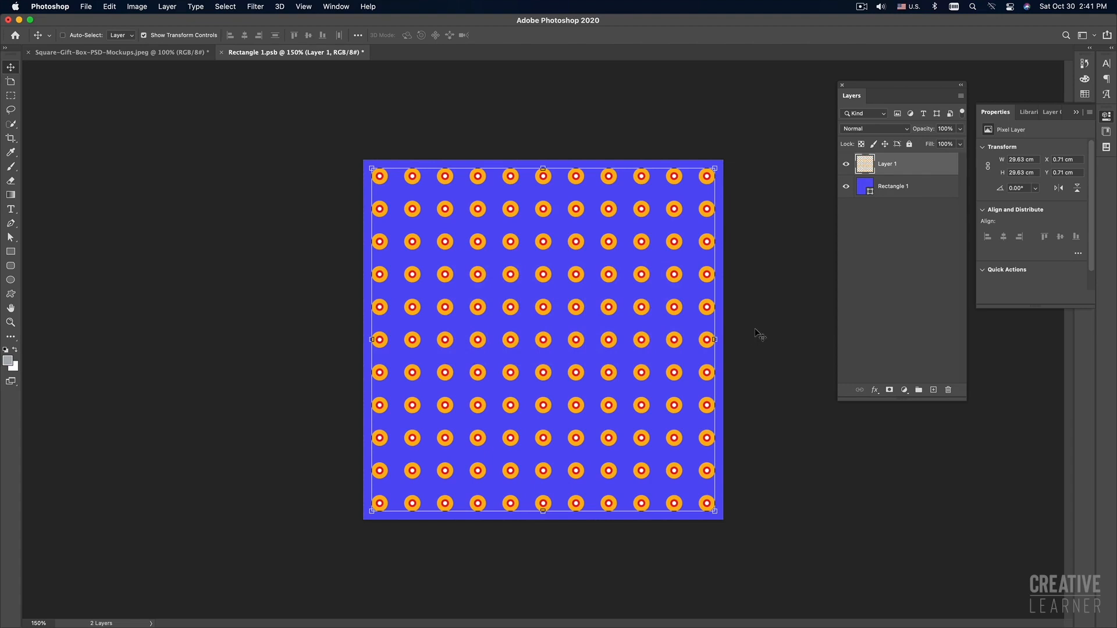
# Step: Deselect the pasted layer, save Rectangle 1.psb and return to the gift box mockup document
pyautogui.press('super+minus')
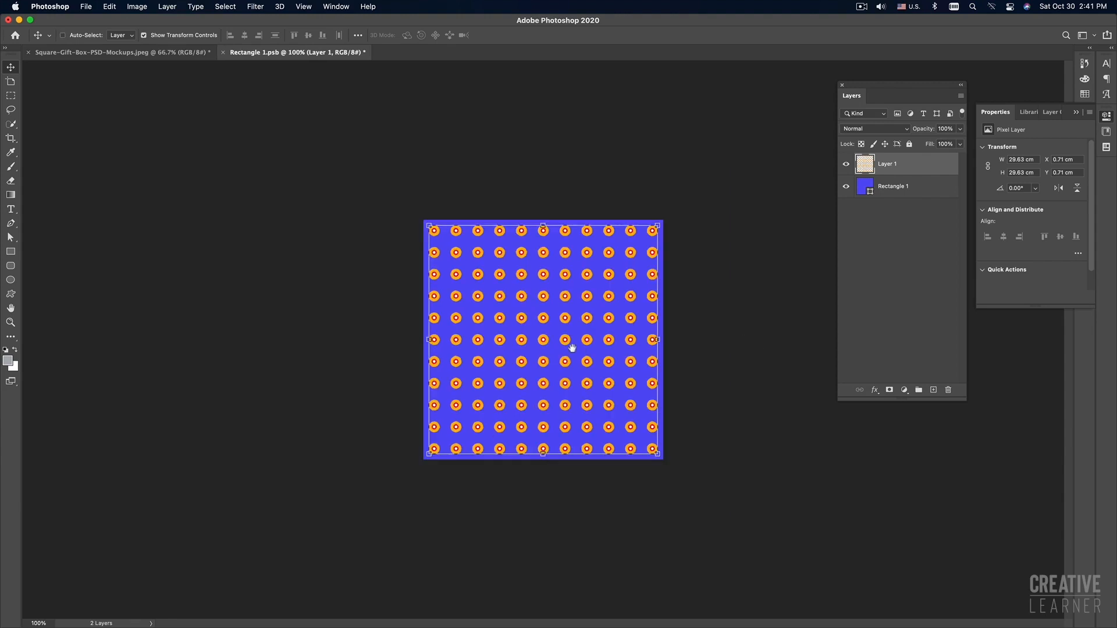
pyautogui.keyDown('super'); pyautogui.click(685, 323); pyautogui.keyUp('super')
pyautogui.press('super')
pyautogui.press('super+s')
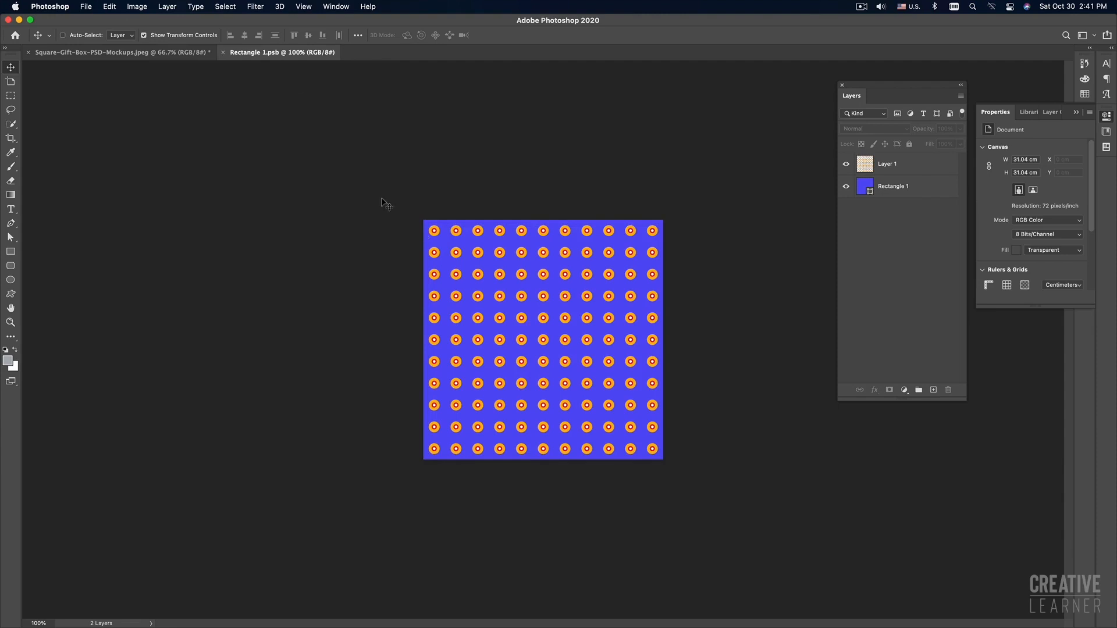
pyautogui.click(152, 53)
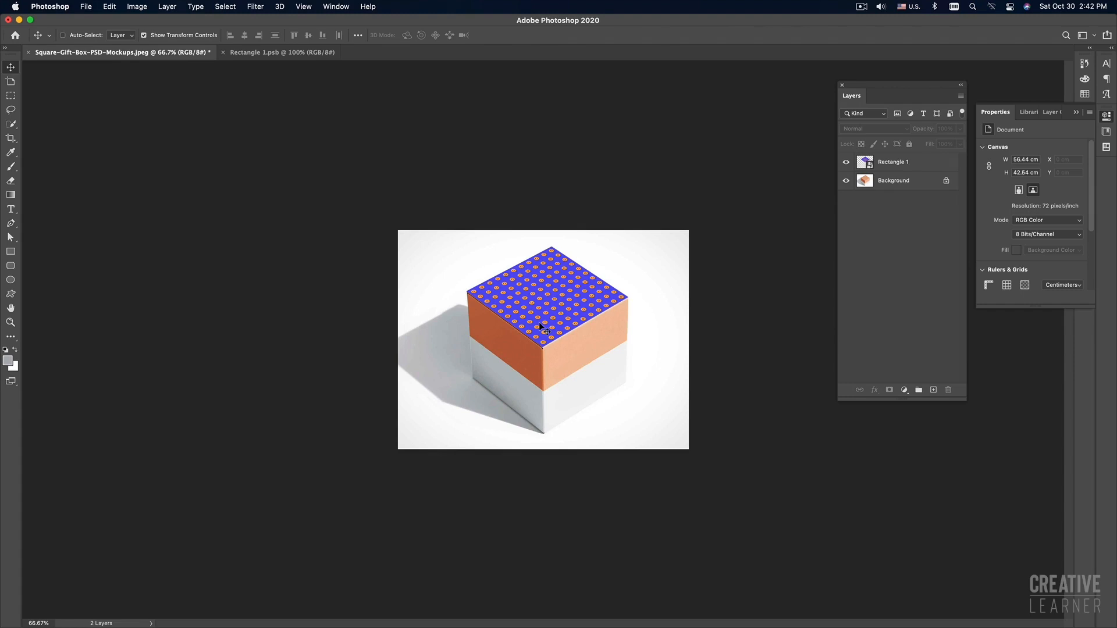
# Step: Look at the pattern paper reference screenshot in Finder and switch to the pattern document in Illustrator
pyautogui.press('super+Tab')
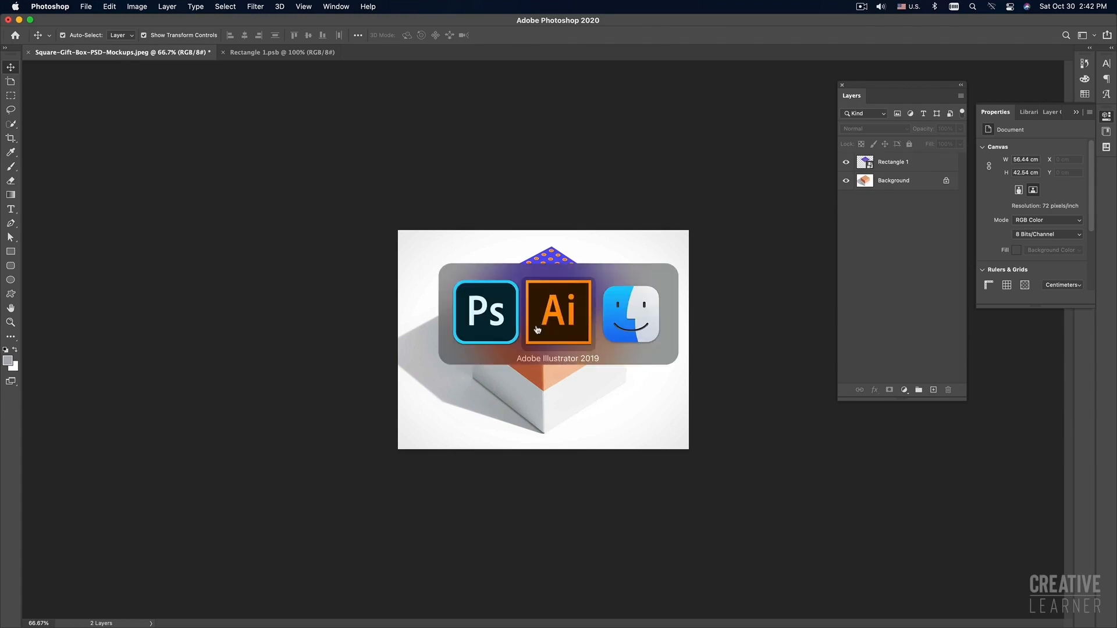
pyautogui.press('super+Tab')
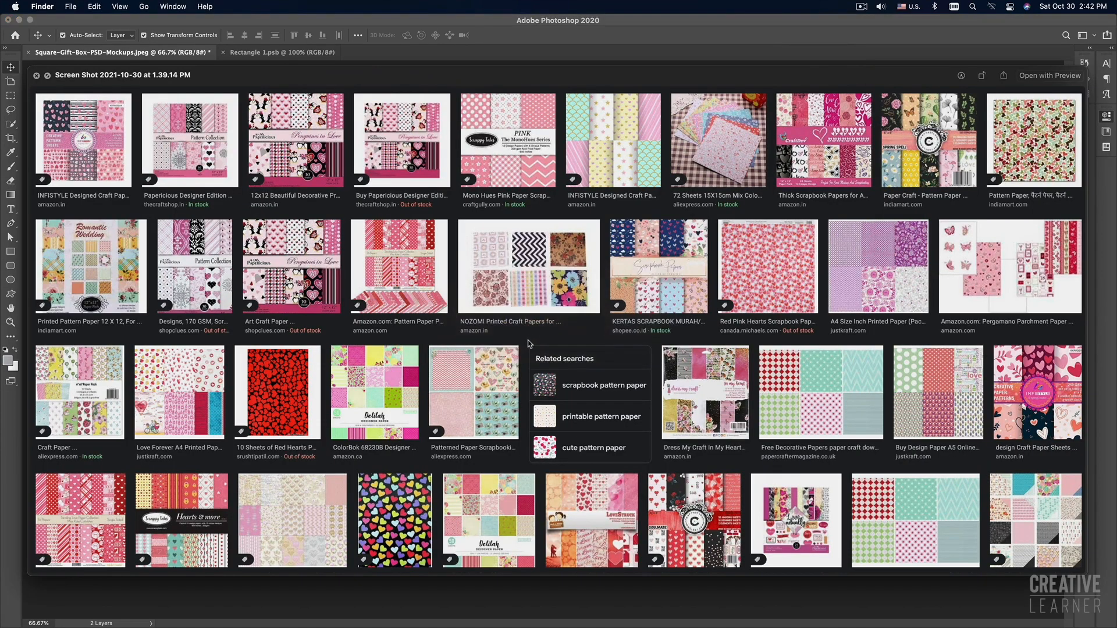
pyautogui.press('super+Tab')
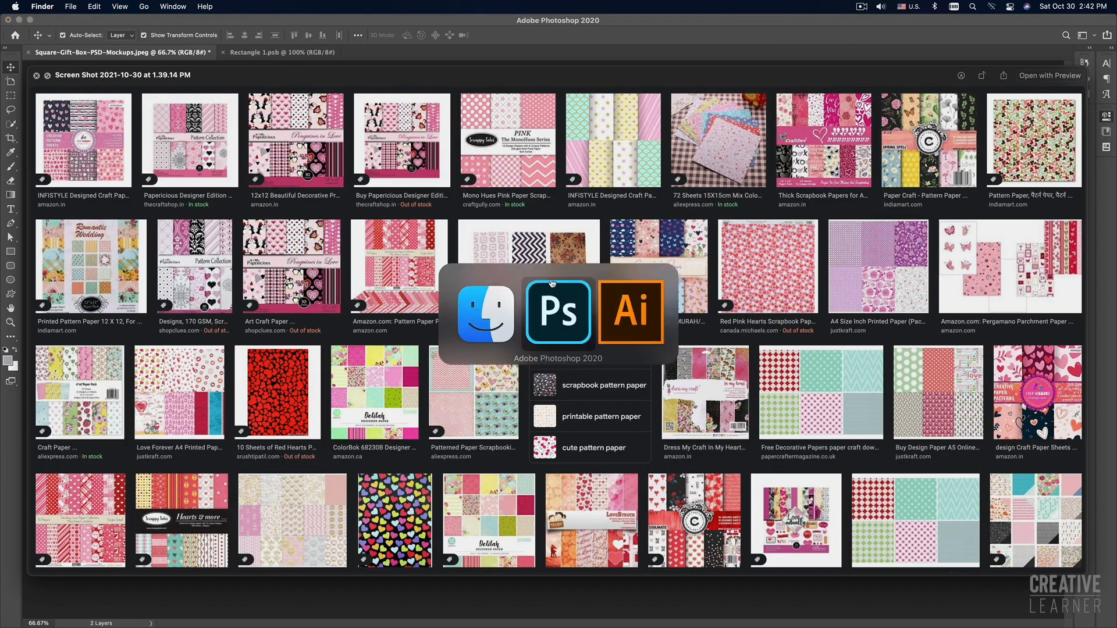
pyautogui.press('super+Tab')
pyautogui.press('super+Tab')
pyautogui.press('super+shift+Tab')
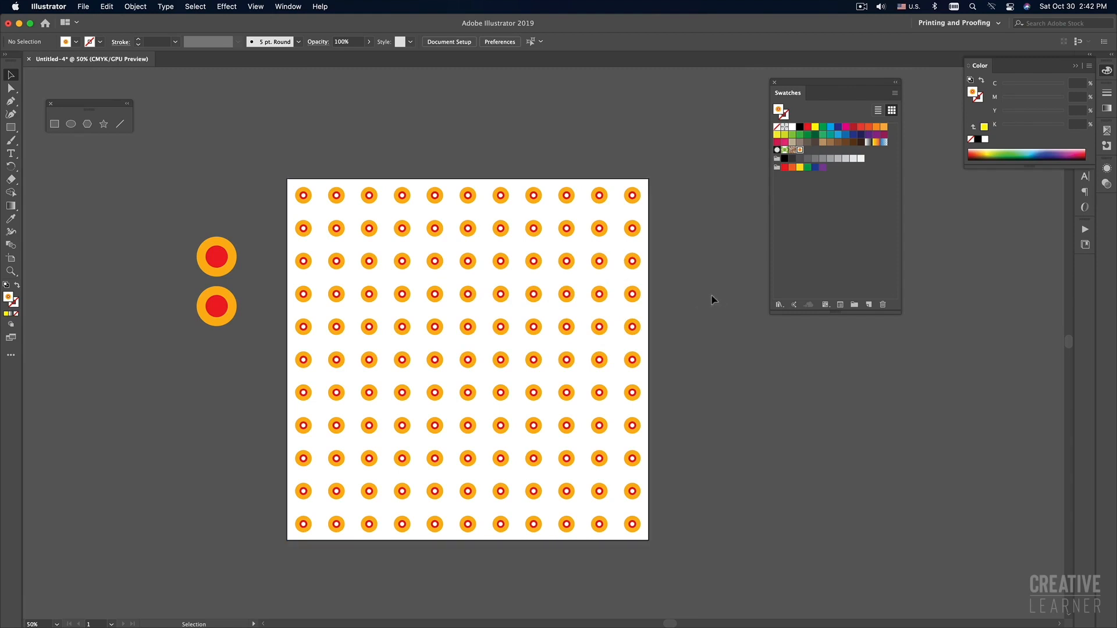
# Step: Try to duplicate the 880 pt artboard beside the original with the Artboard tool
pyautogui.keyDown('alt'); pyautogui.keyDown('super'); pyautogui.click(541, 283); pyautogui.keyUp('super'); pyautogui.keyUp('alt')
pyautogui.keyDown('super'); pyautogui.click(542, 285); pyautogui.keyUp('super')
pyautogui.moveTo(568, 408); pyautogui.dragTo(473, 318)
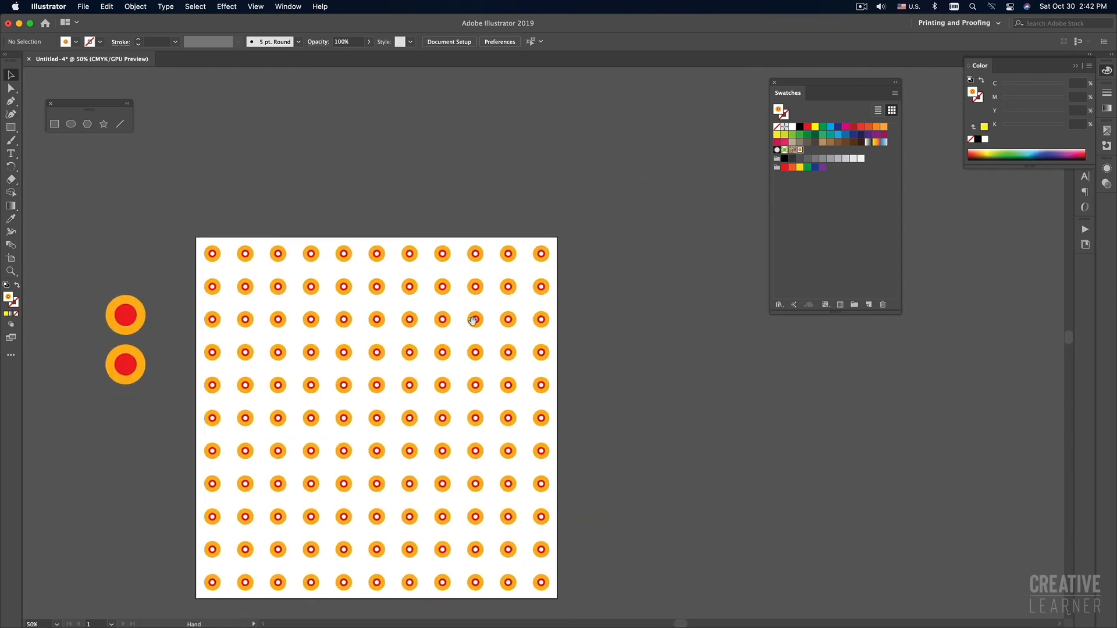
pyautogui.keyDown('alt'); pyautogui.keyDown('super'); pyautogui.click(473, 327); pyautogui.keyUp('super'); pyautogui.keyUp('alt')
pyautogui.moveTo(511, 358); pyautogui.dragTo(404, 300)
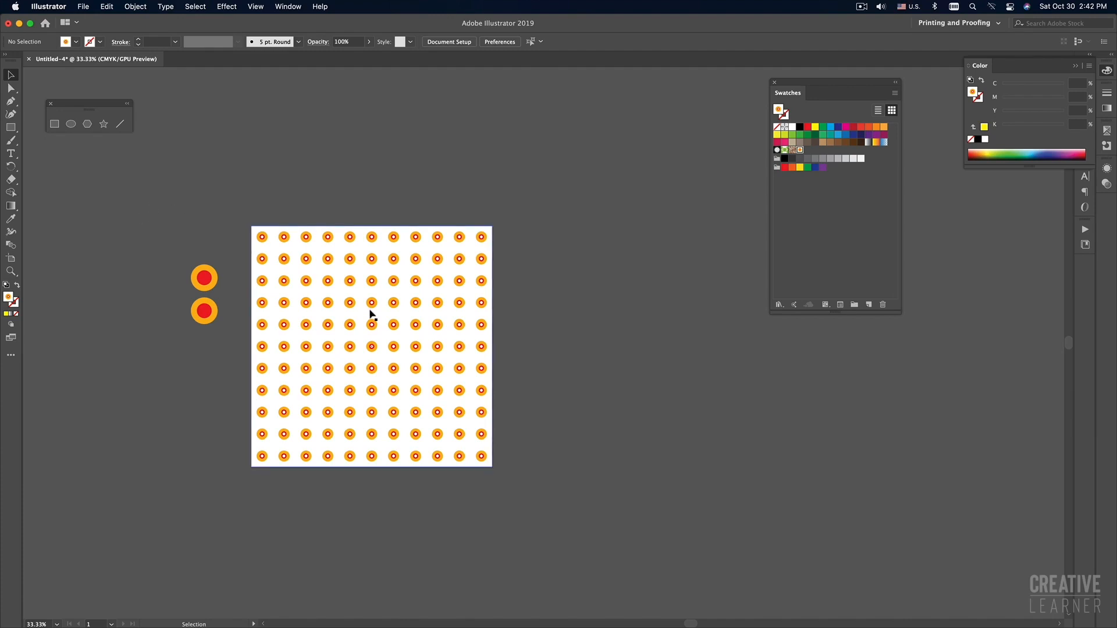
pyautogui.hotkey('shift', 'o')
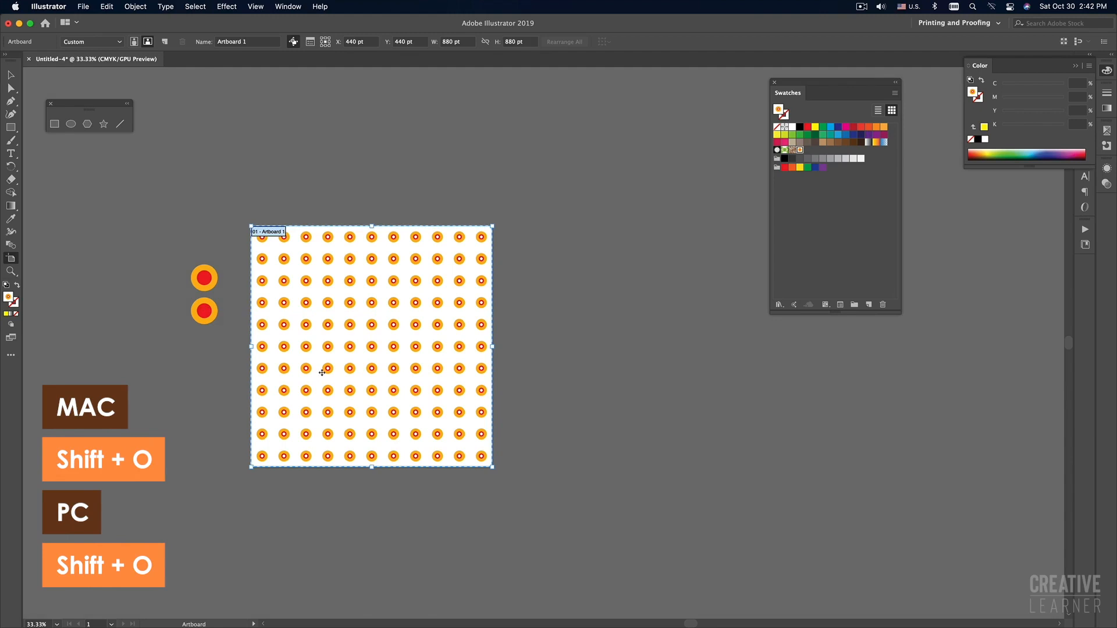
pyautogui.moveTo(330, 384); pyautogui.dragTo(598, 388)
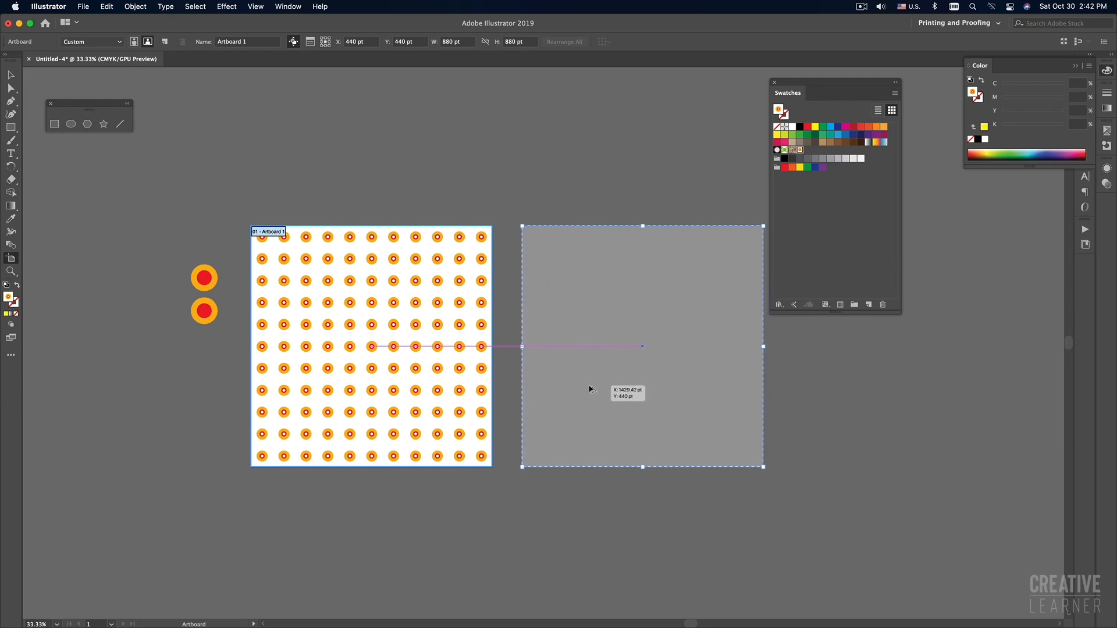
pyautogui.moveTo(590, 389); pyautogui.dragTo(590, 387)
pyautogui.hotkey('ctrl', 'z')
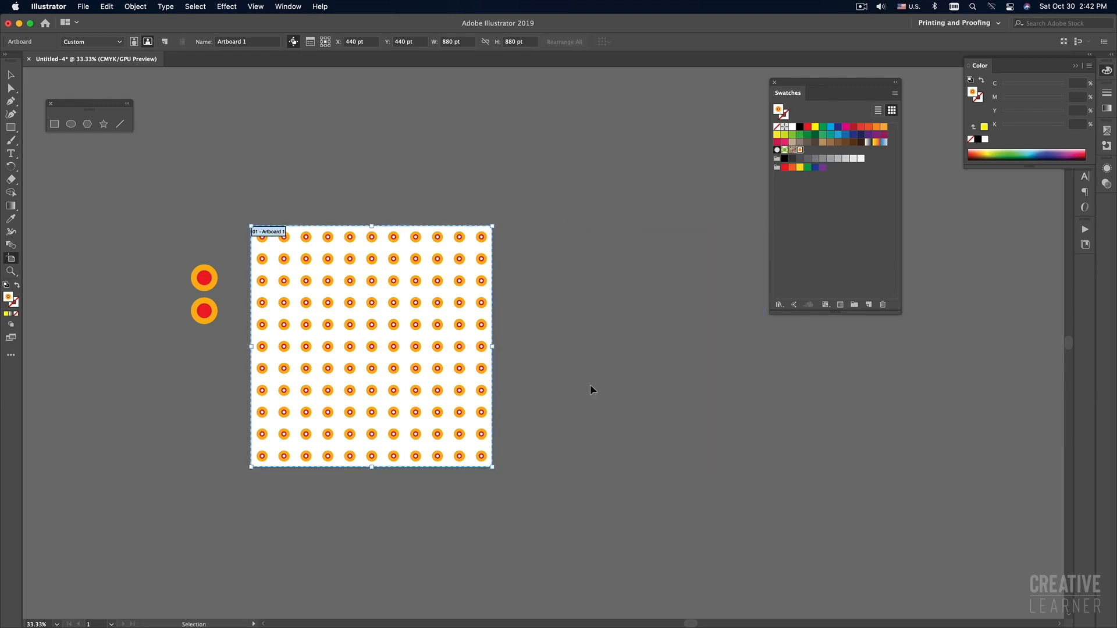
pyautogui.press('Escape')
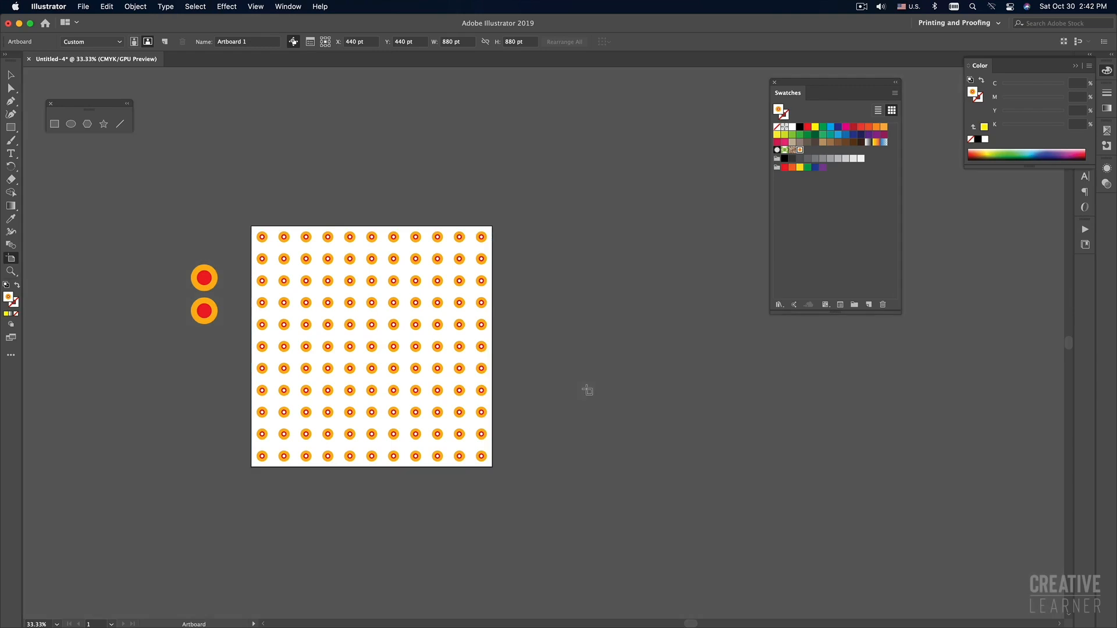
# Step: Duplicate Artboard 1 together with its dot pattern beside the original and undo the duplication
pyautogui.moveTo(434, 318); pyautogui.dragTo(472, 316)
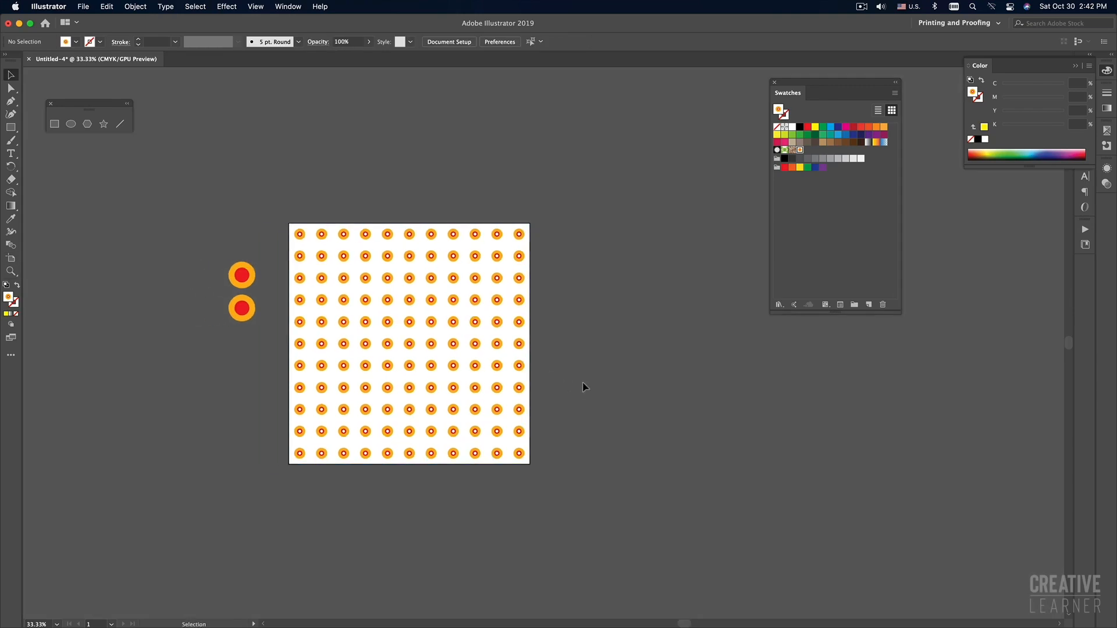
pyautogui.hotkey('shift', 'o')
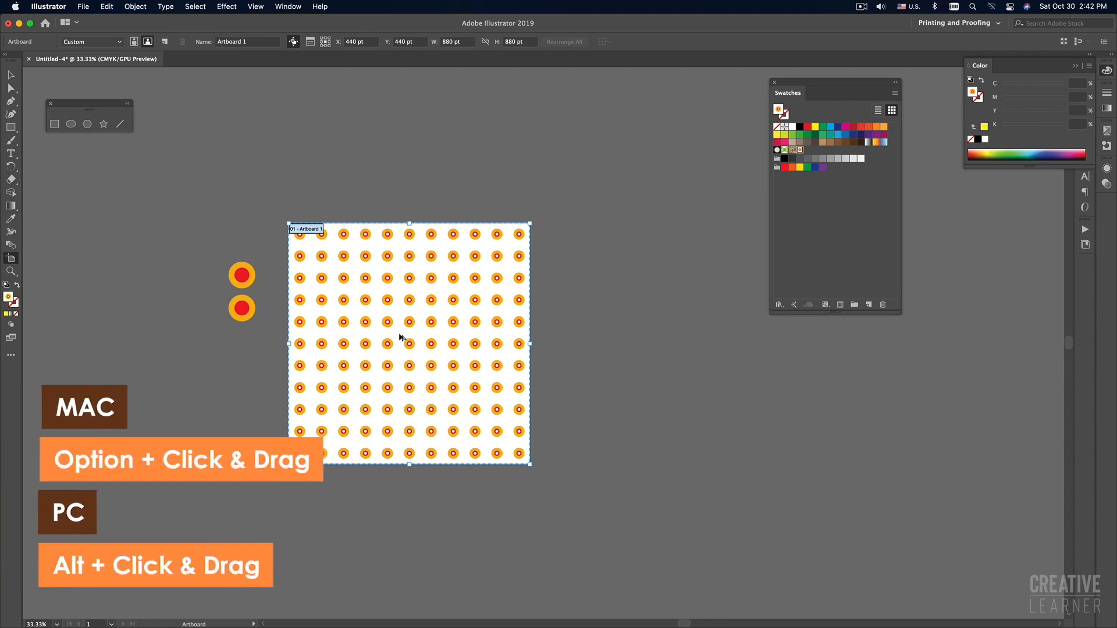
pyautogui.moveTo(400, 338); pyautogui.dragTo(668, 324)
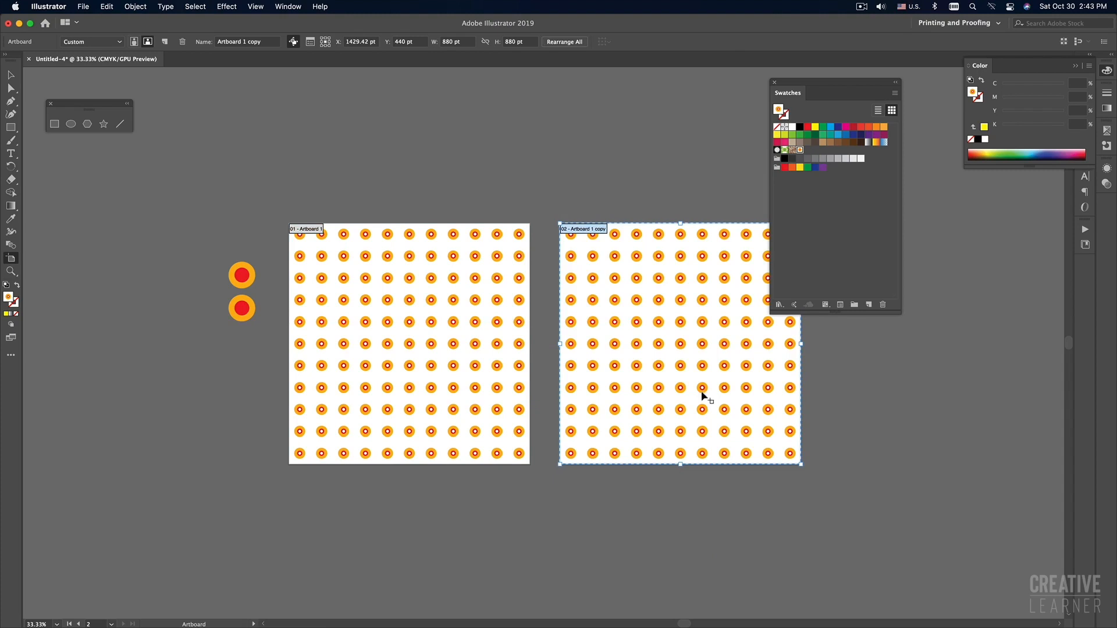
pyautogui.press('v')
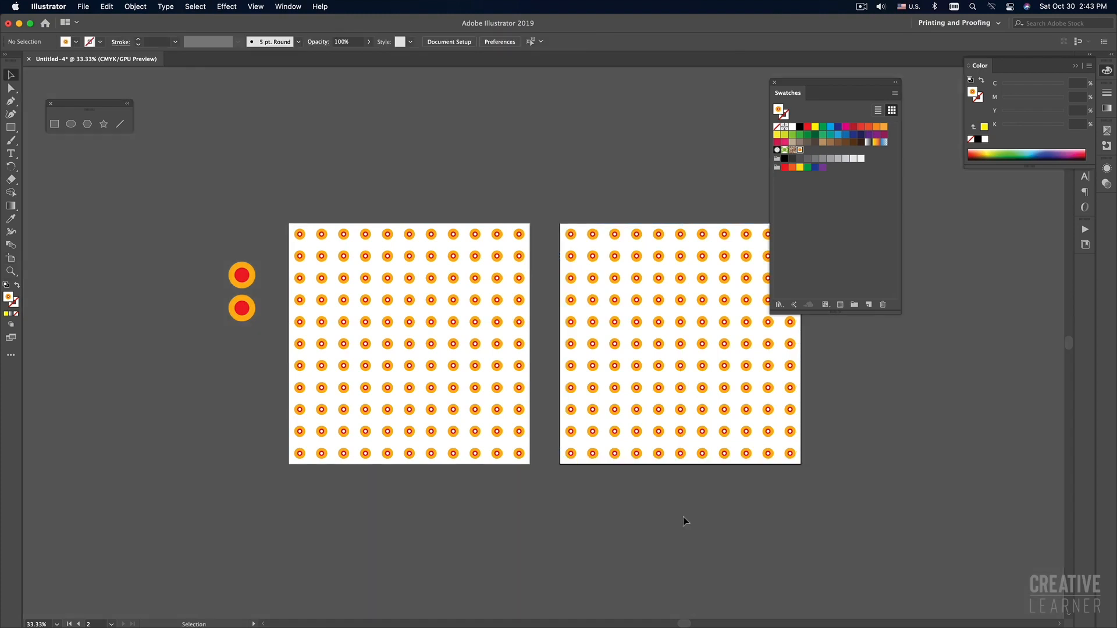
pyautogui.moveTo(640, 417); pyautogui.dragTo(532, 379)
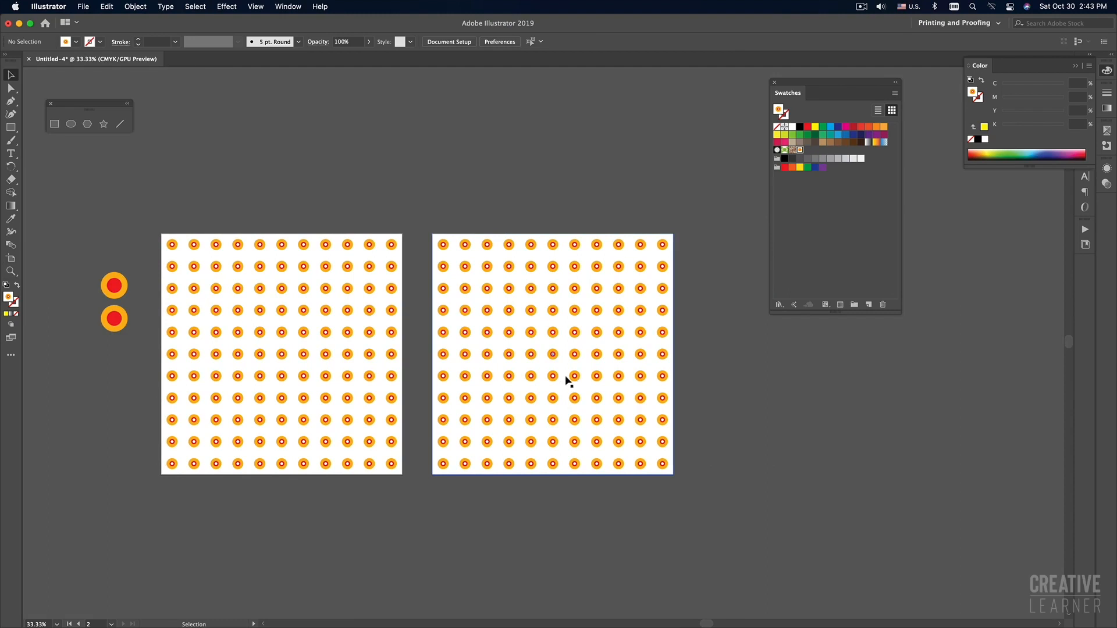
pyautogui.press('super+z')
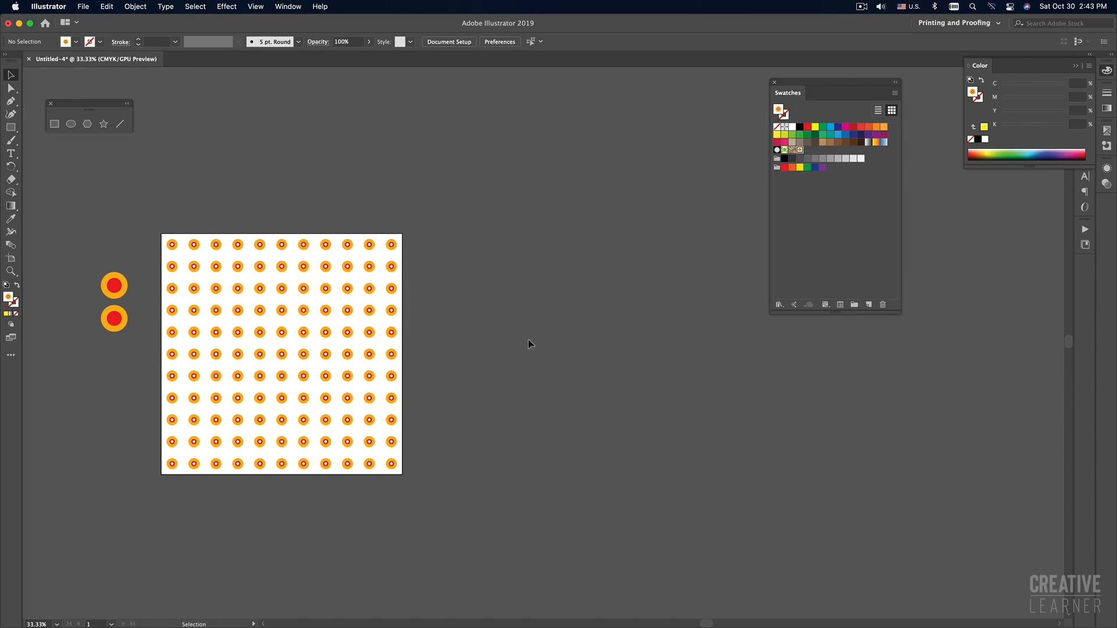
# Step: Draw an empty artboard 880 pt high beside the patterned one and set its width to 880 pt
pyautogui.hotkey('shift', 'o')
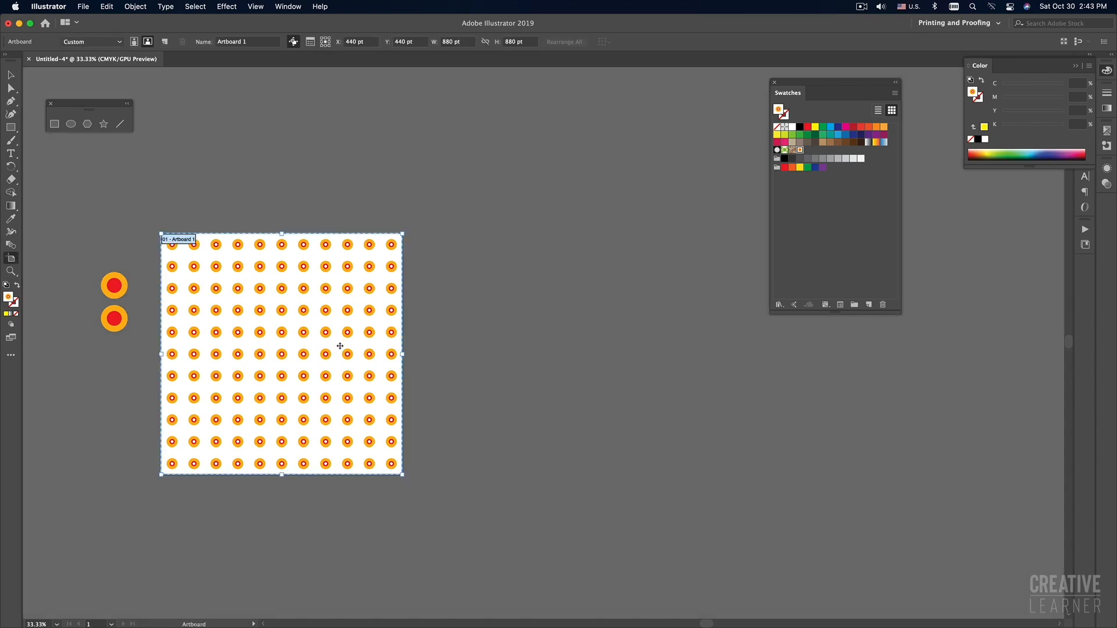
pyautogui.moveTo(422, 233); pyautogui.dragTo(649, 474)
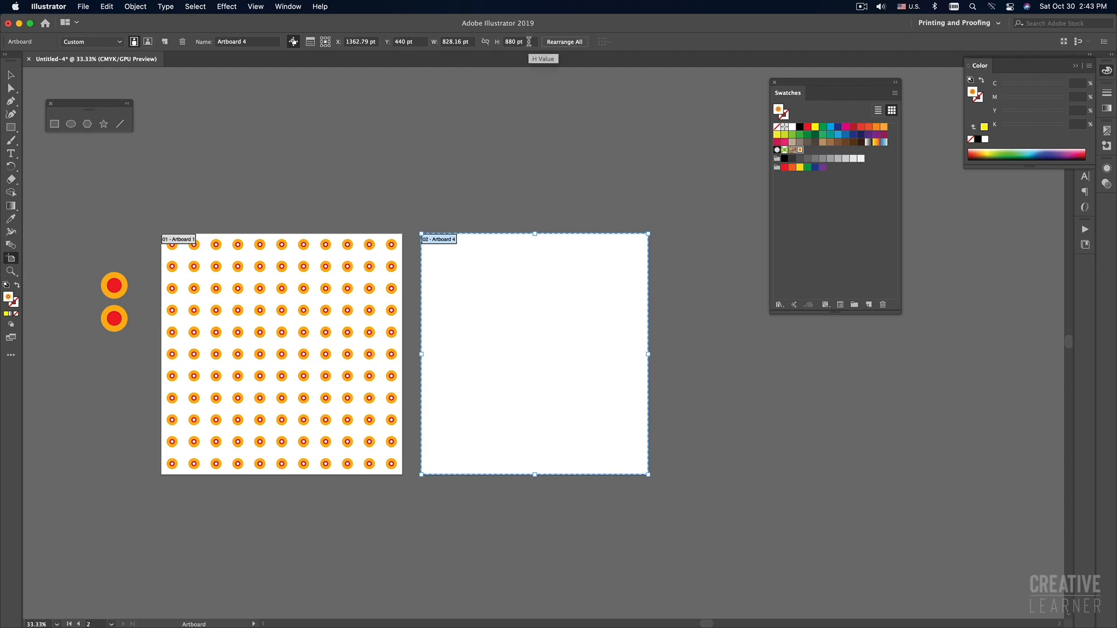
pyautogui.click(471, 42)
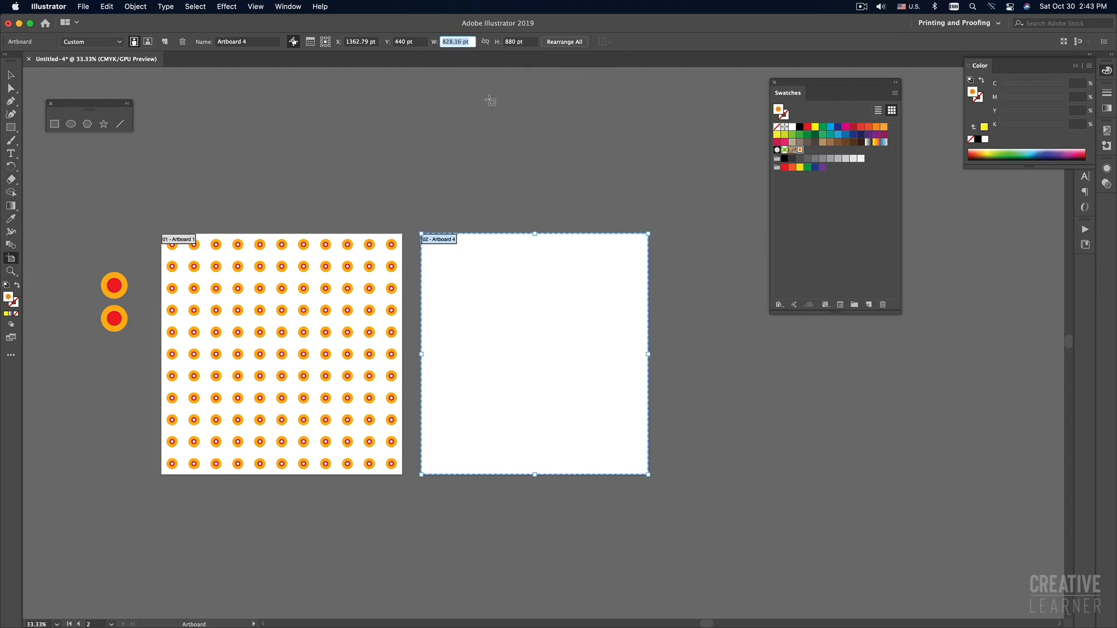
pyautogui.write('880')
pyautogui.press('Return')
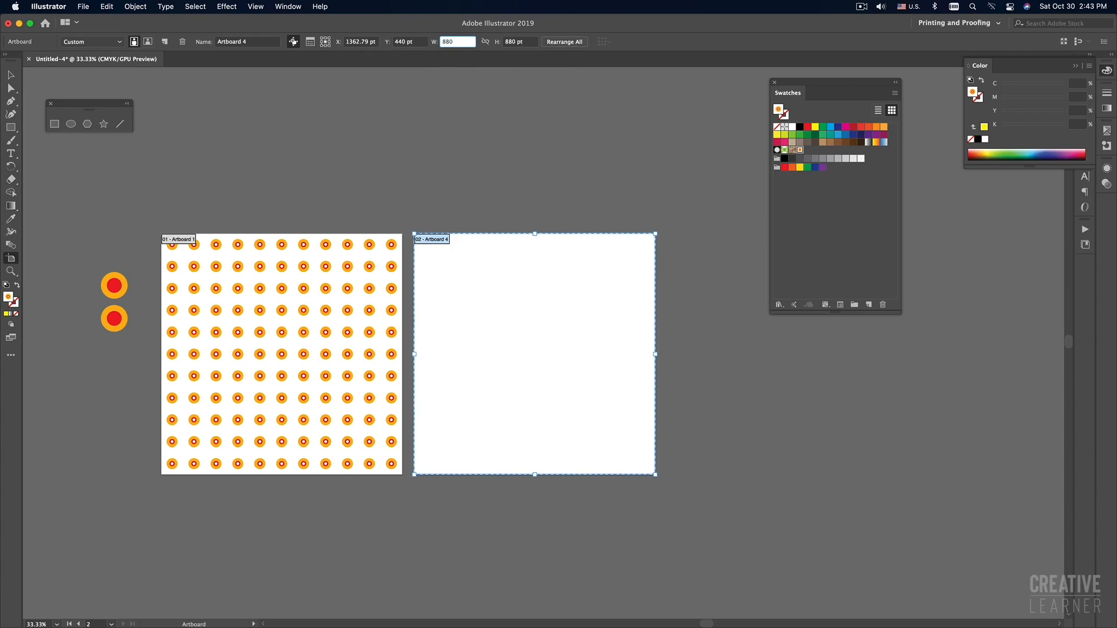
pyautogui.press('Escape')
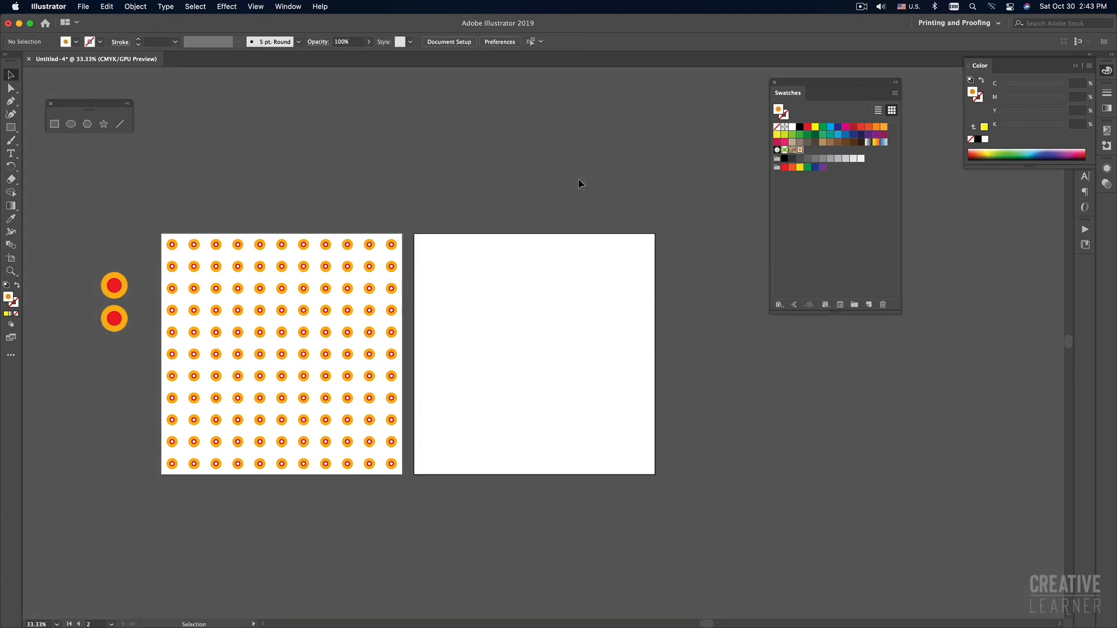
# Step: Draw a square about 103 pt wide in the middle of the empty artboard and fill it with yellow
pyautogui.press('space')
pyautogui.moveTo(486, 343); pyautogui.dragTo(549, 320)
pyautogui.keyDown('super'); pyautogui.click(542, 321); pyautogui.keyUp('super')
pyautogui.keyDown('alt'); pyautogui.keyDown('super'); pyautogui.click(539, 316); pyautogui.keyUp('super'); pyautogui.keyUp('alt')
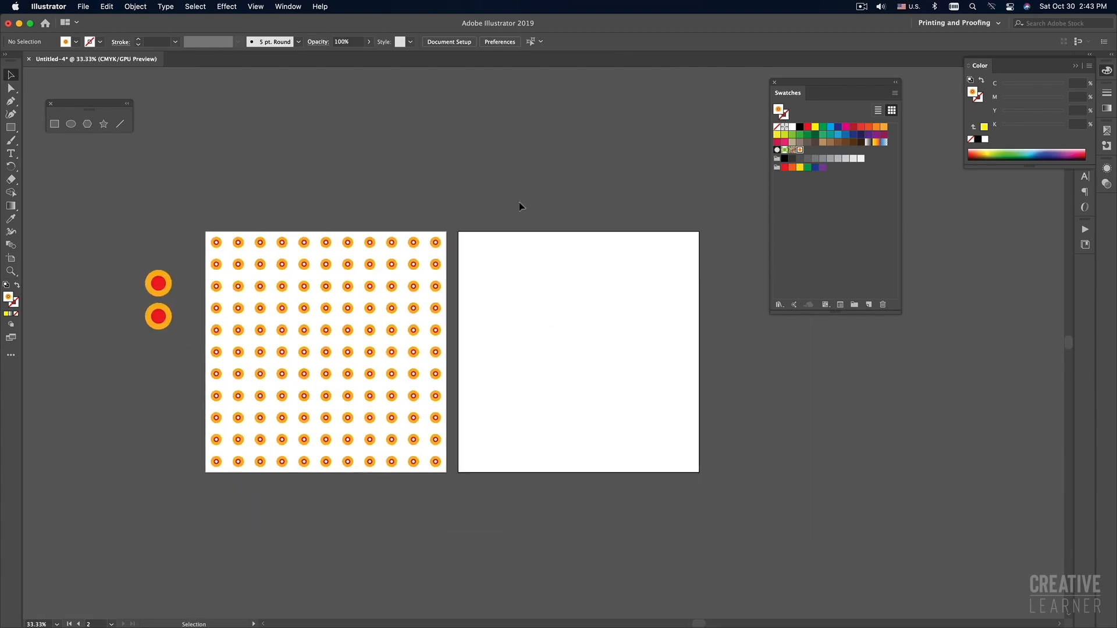
pyautogui.press('space')
pyautogui.moveTo(529, 299); pyautogui.dragTo(556, 277)
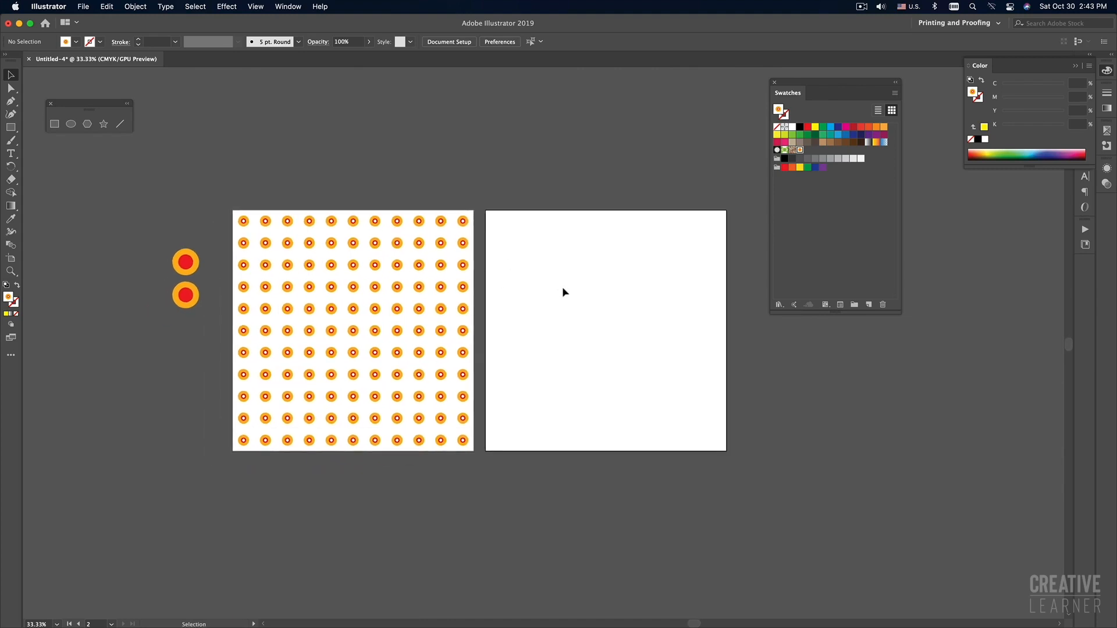
pyautogui.press('space')
pyautogui.moveTo(554, 300); pyautogui.dragTo(576, 287)
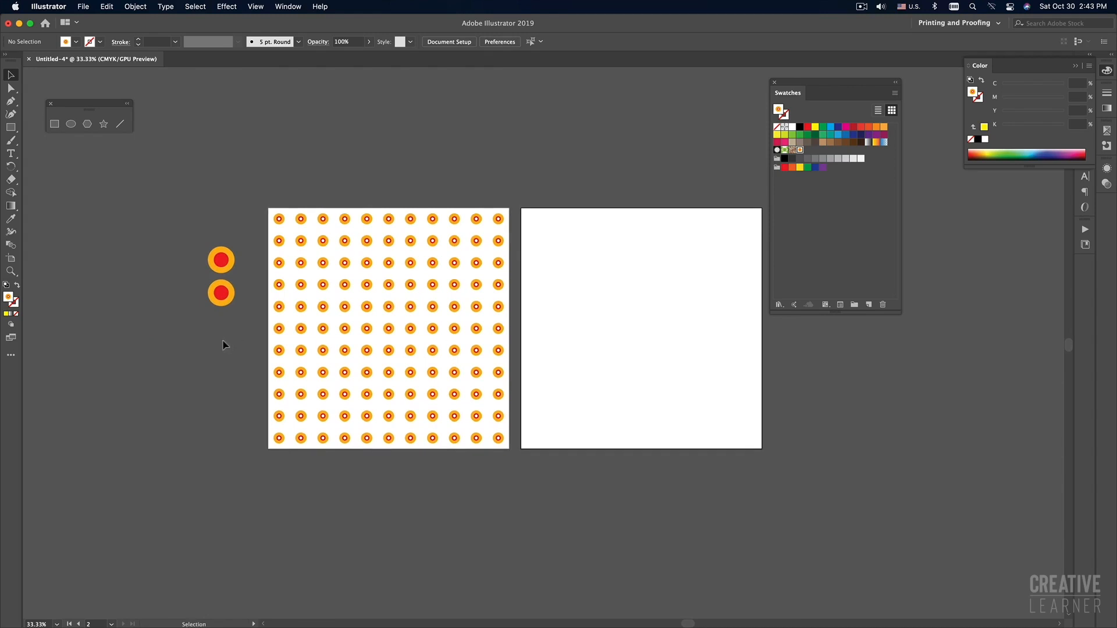
pyautogui.click(54, 123)
pyautogui.moveTo(628, 301); pyautogui.dragTo(656, 328)
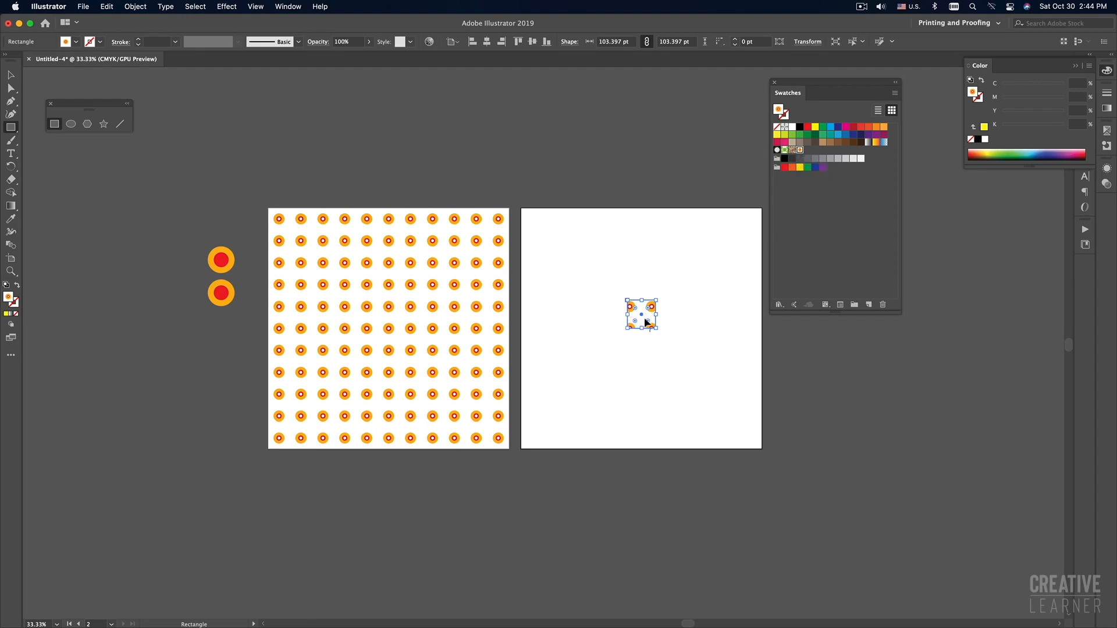
pyautogui.press('v')
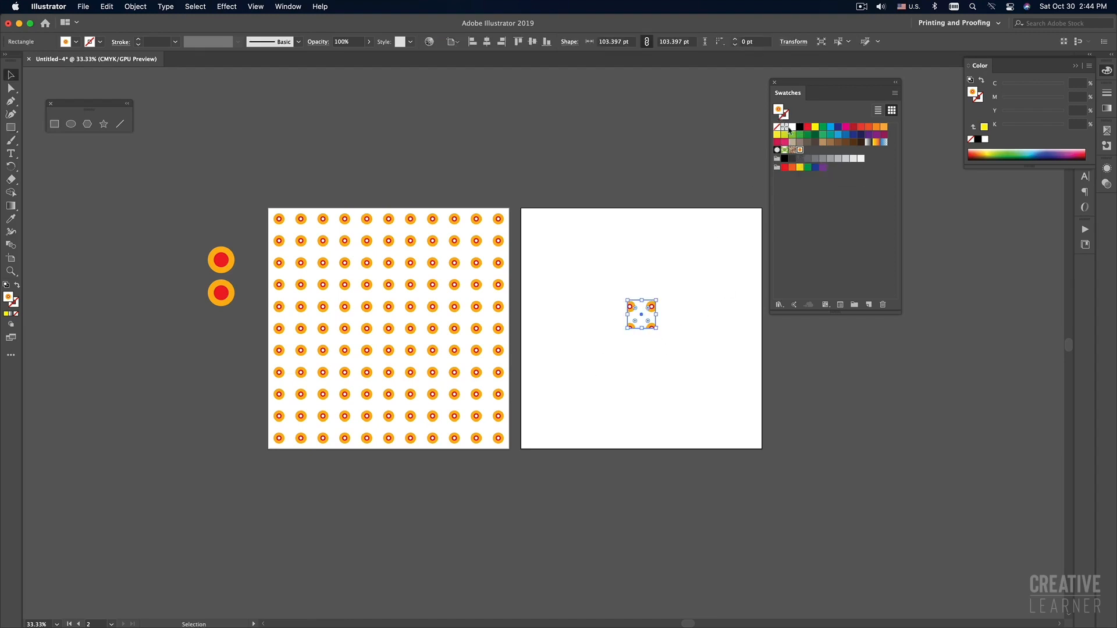
pyautogui.click(815, 127)
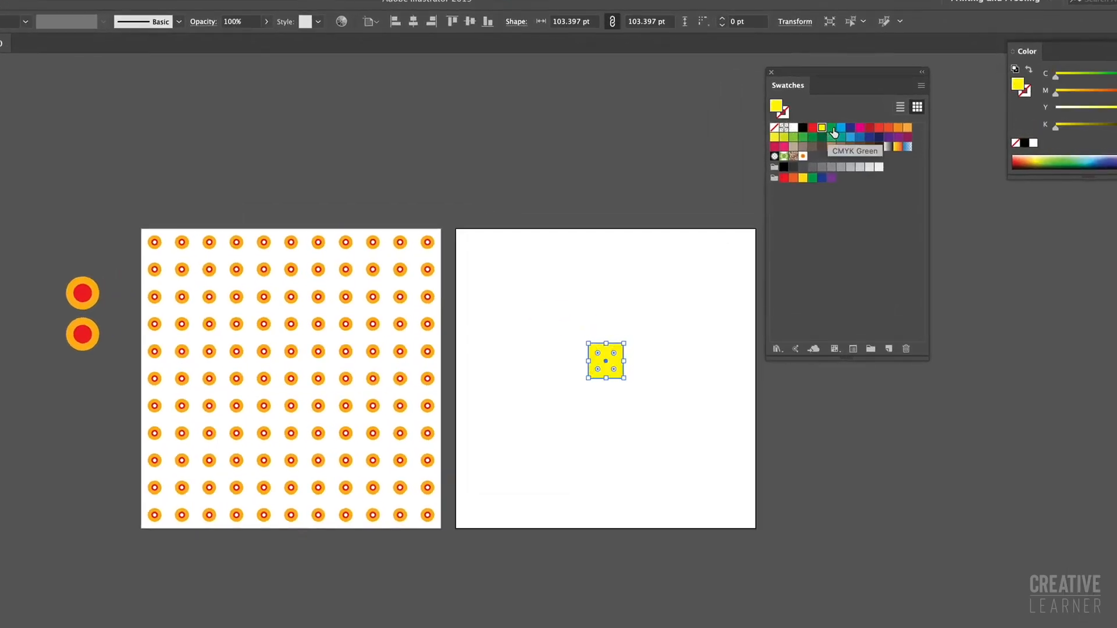
# Step: Recolour the square in the middle of the second artboard dark blue and rotate it 45° into a diamond
pyautogui.click(850, 127)
pyautogui.click(646, 357)
pyautogui.click(605, 361)
pyautogui.moveTo(628, 337); pyautogui.dragTo(595, 330)
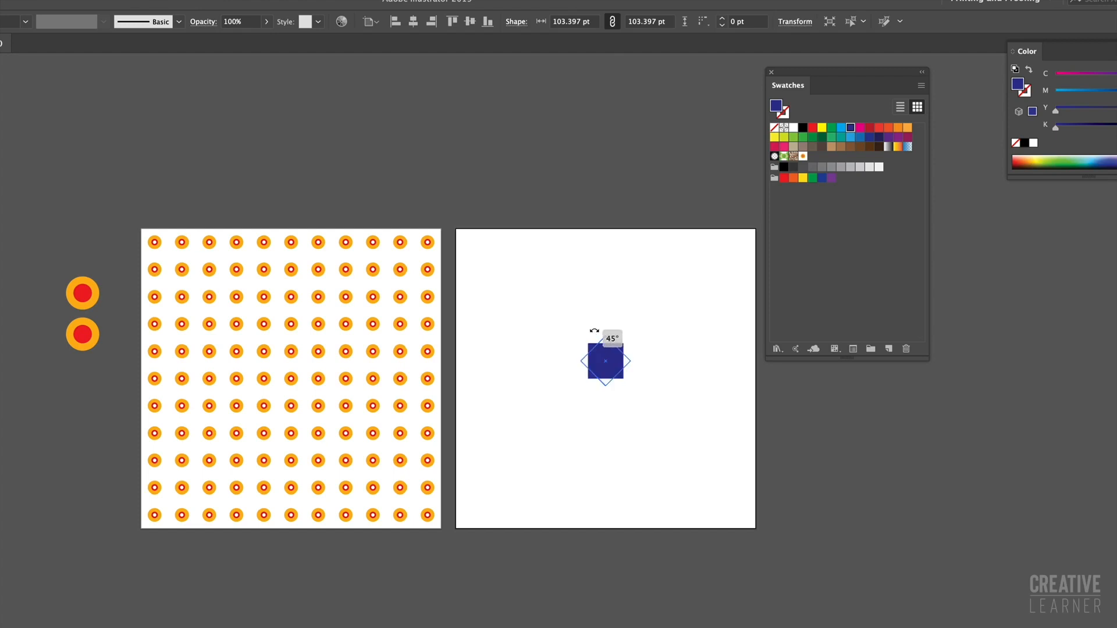
pyautogui.moveTo(594, 330); pyautogui.dragTo(594, 331)
pyautogui.click(617, 395)
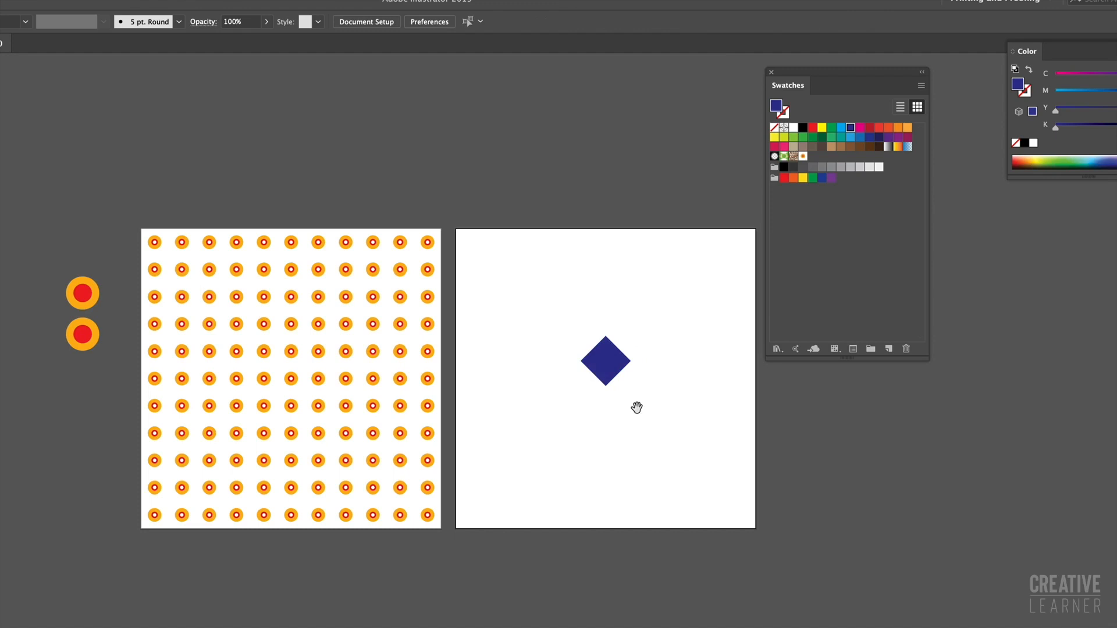
# Step: Scale the dark blue diamond down around its centre to a side length of about 57 pt
pyautogui.moveTo(635, 407); pyautogui.dragTo(630, 388)
pyautogui.click(598, 348)
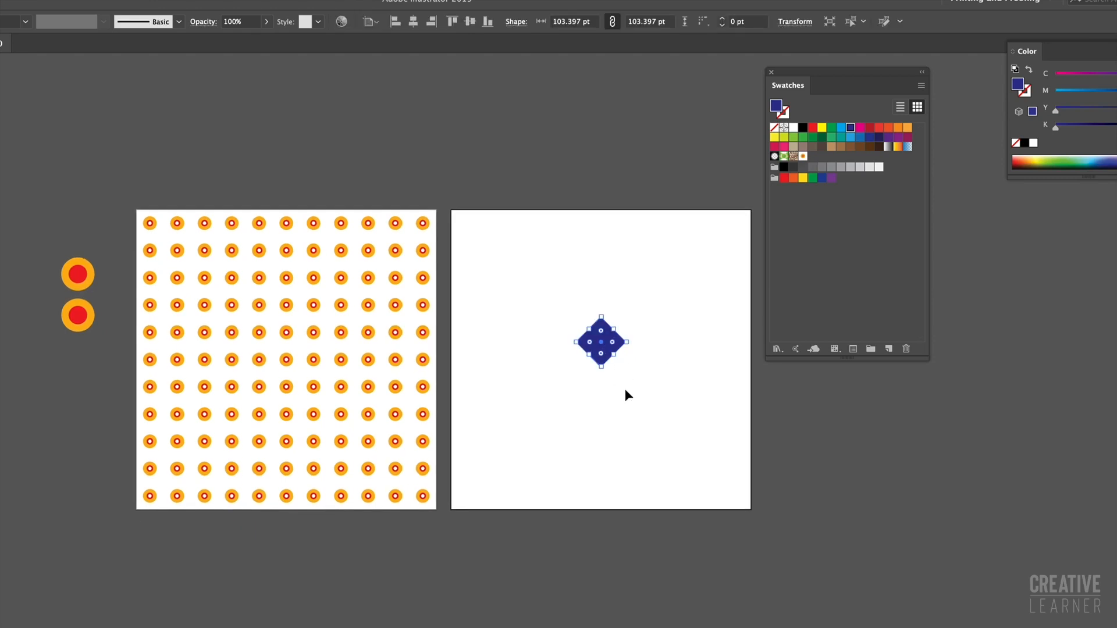
pyautogui.click(661, 324)
pyautogui.click(602, 353)
pyautogui.moveTo(602, 318); pyautogui.dragTo(602, 333)
pyautogui.click(631, 313)
pyautogui.scroll(-1, 630, 344)
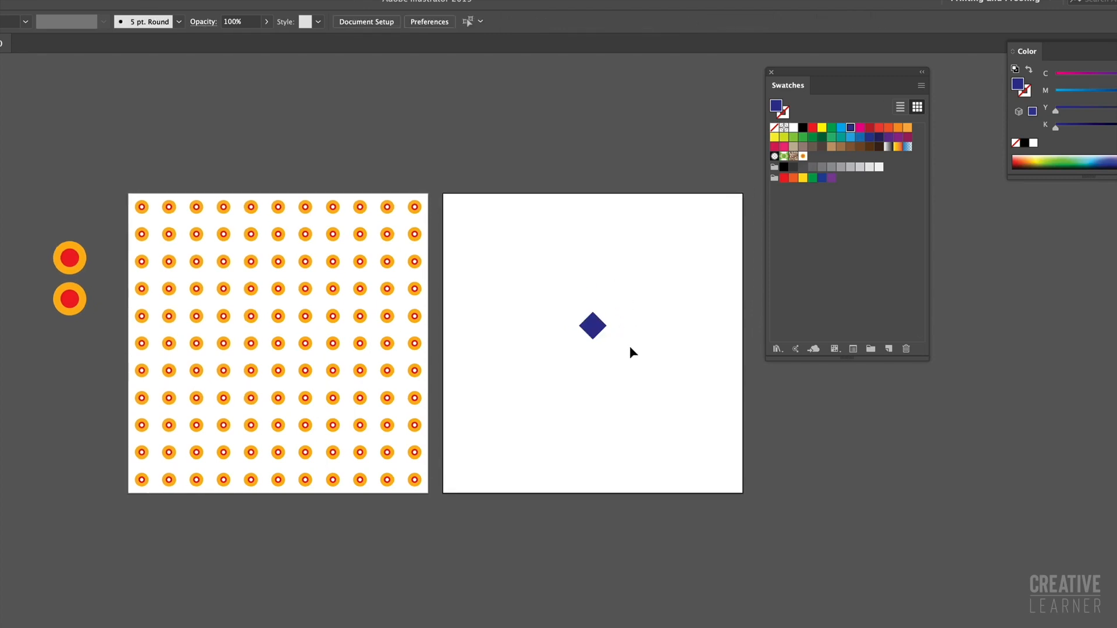
# Step: Duplicate the diamond in place, enlarge the copy around its centre to about 90 pt per side, and turn its fill into a blue outline
pyautogui.click(590, 331)
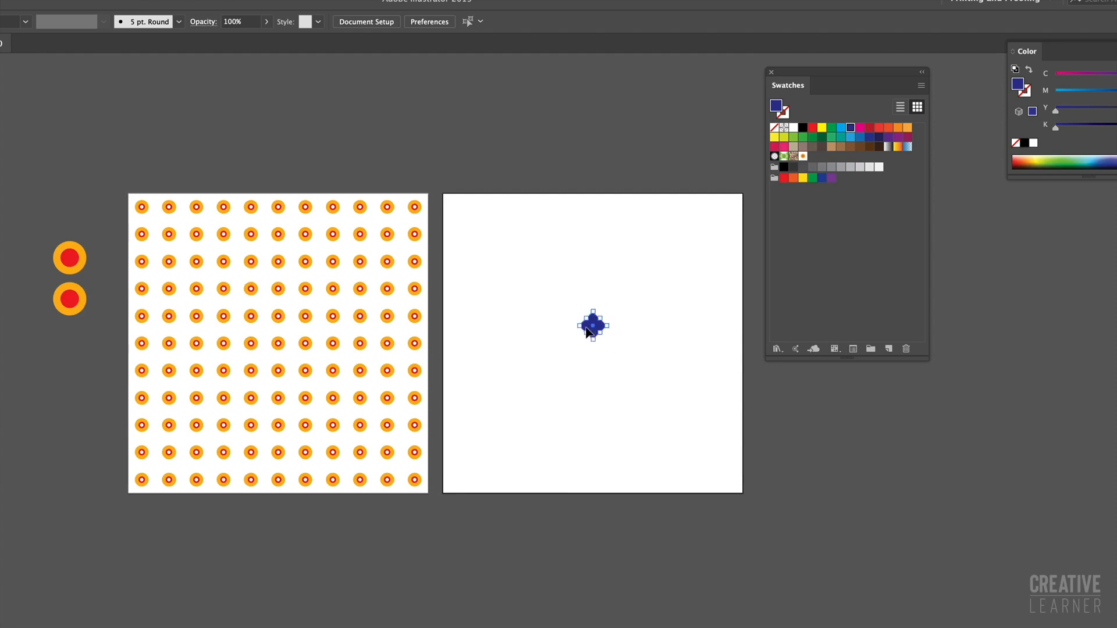
pyautogui.click(623, 375)
pyautogui.click(593, 330)
pyautogui.click(610, 387)
pyautogui.click(593, 330)
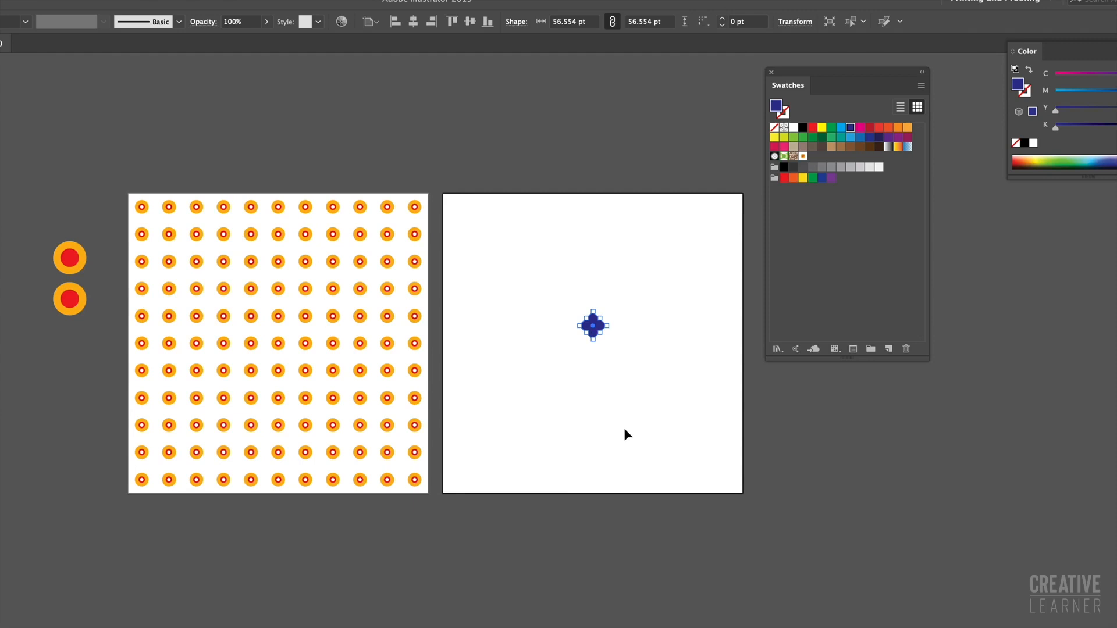
pyautogui.press('a')
pyautogui.press('v')
pyautogui.moveTo(593, 310); pyautogui.dragTo(594, 302)
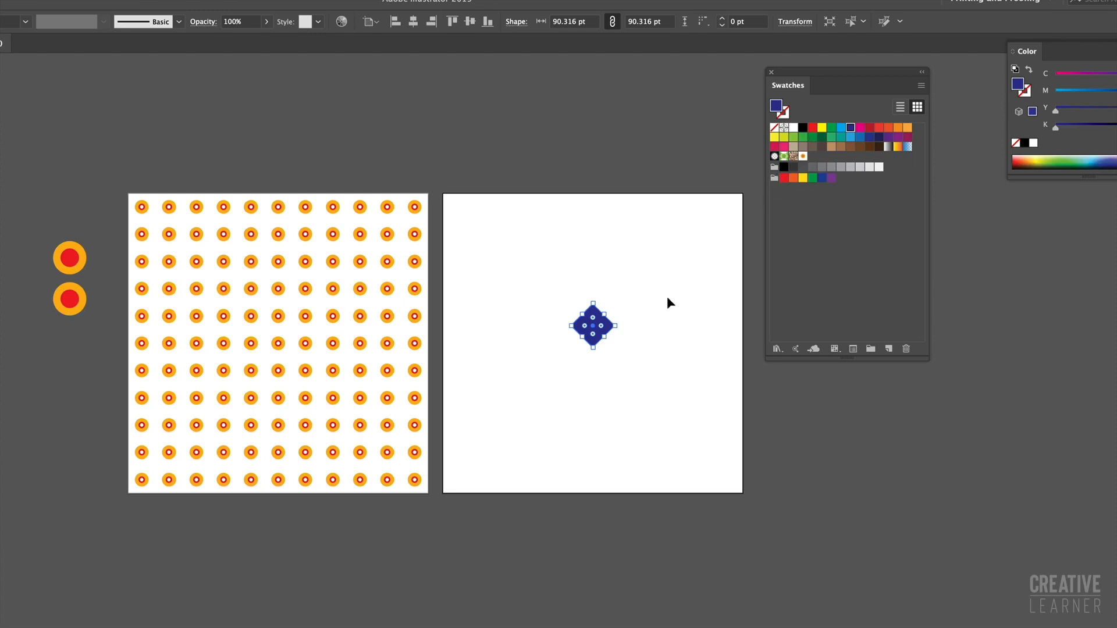
pyautogui.hotkey('shift', 'x')
pyautogui.click(641, 322)
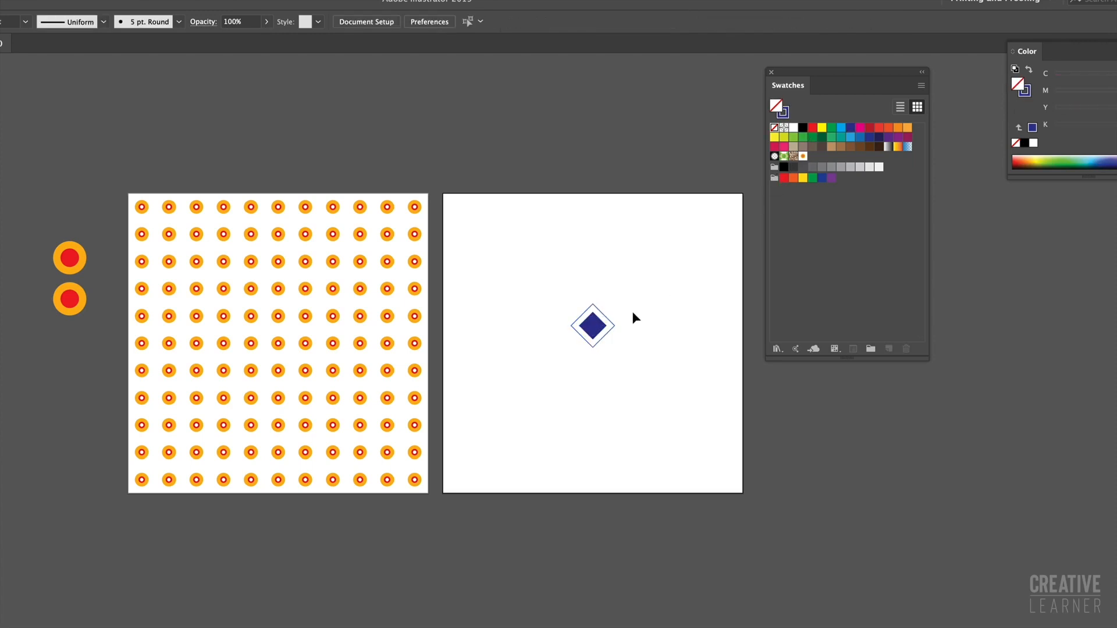
pyautogui.moveTo(636, 318); pyautogui.dragTo(581, 394)
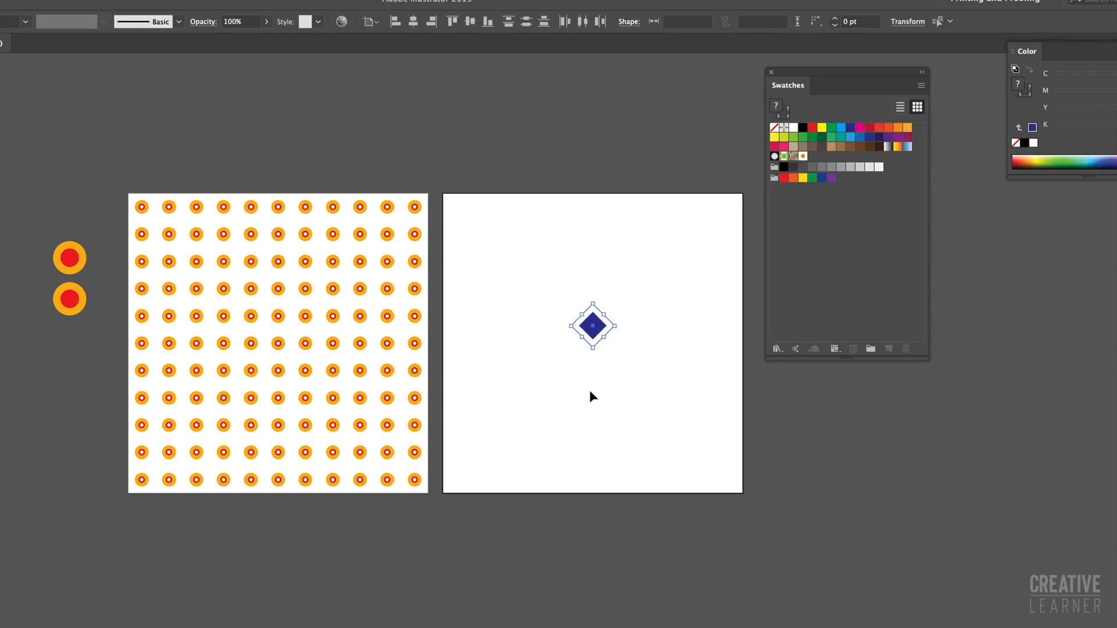
pyautogui.click(590, 391)
pyautogui.moveTo(635, 291); pyautogui.dragTo(502, 454)
pyautogui.press('space')
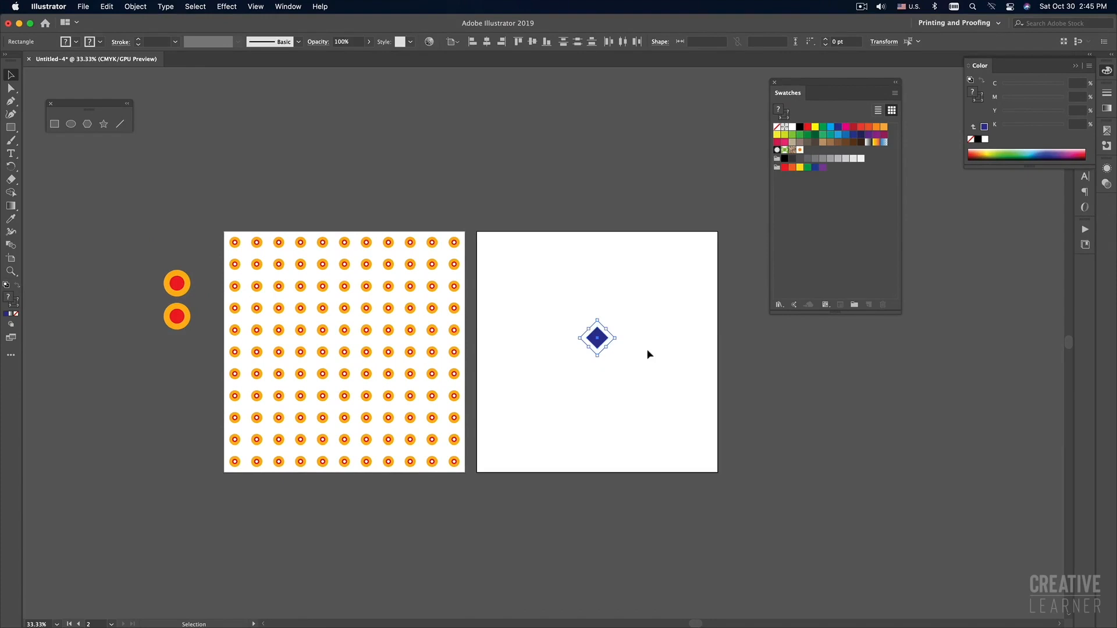
pyautogui.click(135, 6)
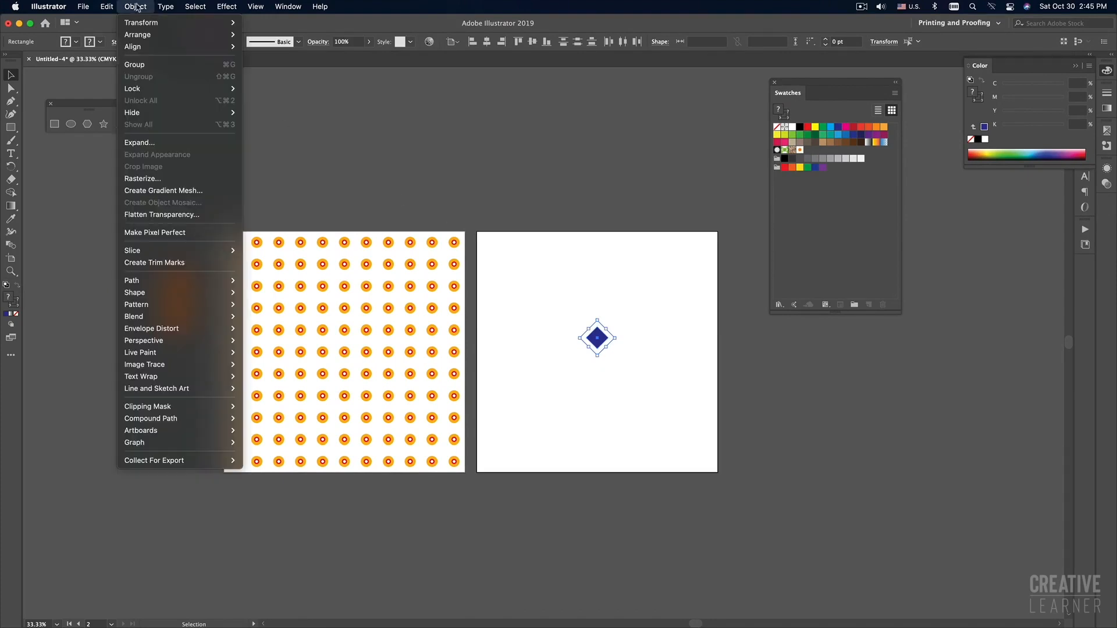
pyautogui.moveTo(164, 308)
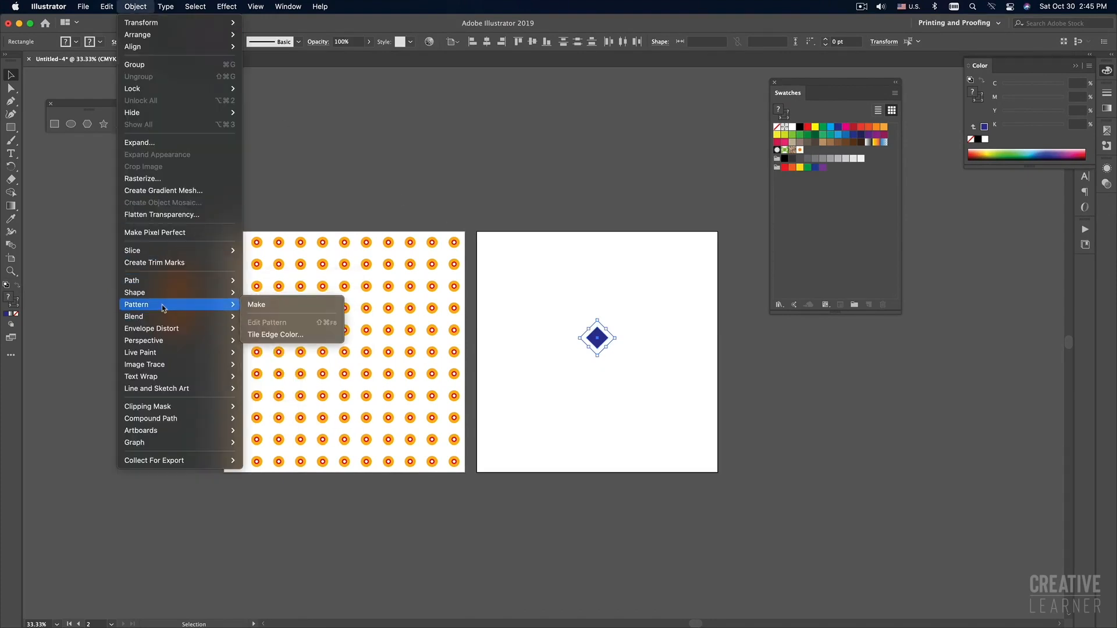
pyautogui.click(593, 277)
pyautogui.click(595, 287)
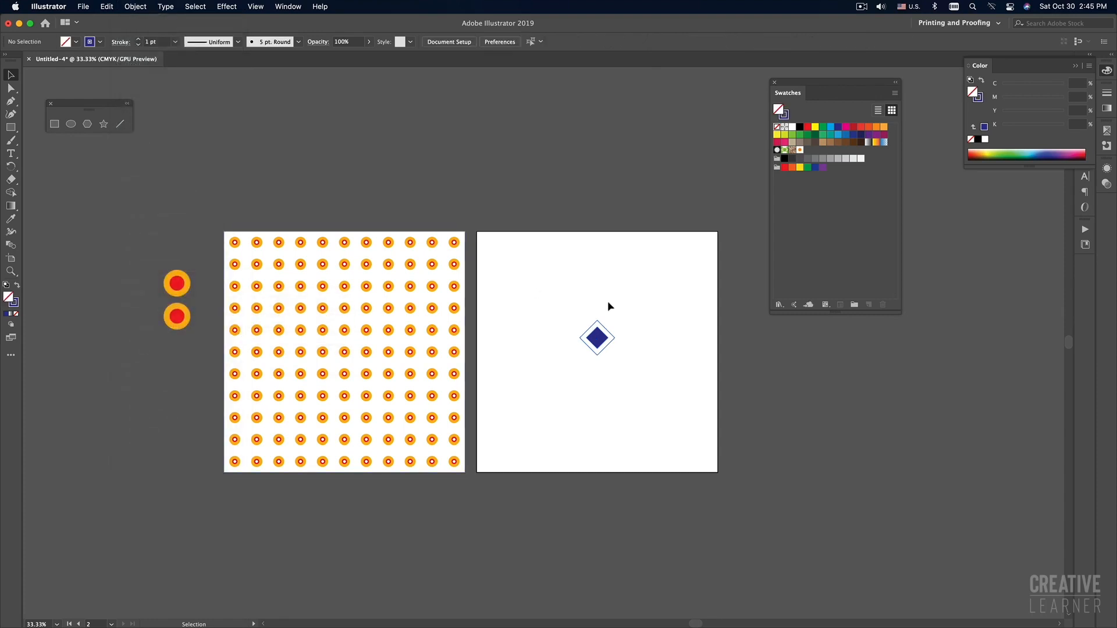
# Step: Select the solid diamond and its outline together and add them to the swatches as a pattern
pyautogui.moveTo(628, 287); pyautogui.dragTo(562, 423)
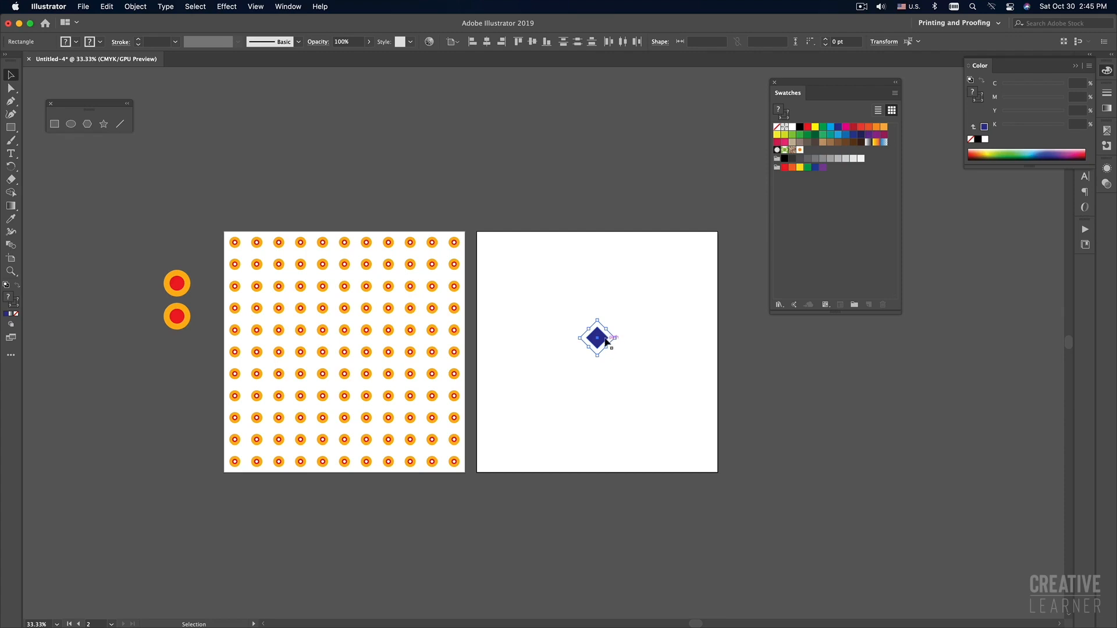
pyautogui.moveTo(627, 301); pyautogui.dragTo(543, 423)
pyautogui.moveTo(607, 341); pyautogui.dragTo(825, 231)
pyautogui.click(666, 288)
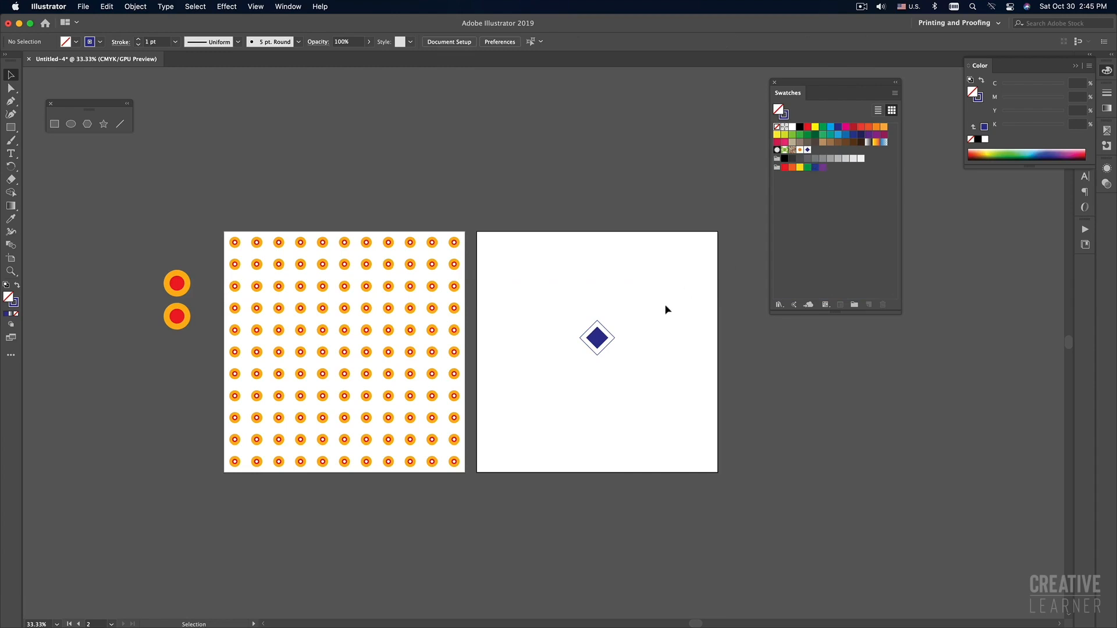
# Step: Delete the diamond artwork from the artboard and set the new diamond pattern as fill with no stroke
pyautogui.moveTo(638, 300); pyautogui.dragTo(618, 389)
pyautogui.press('Delete')
pyautogui.click(807, 149)
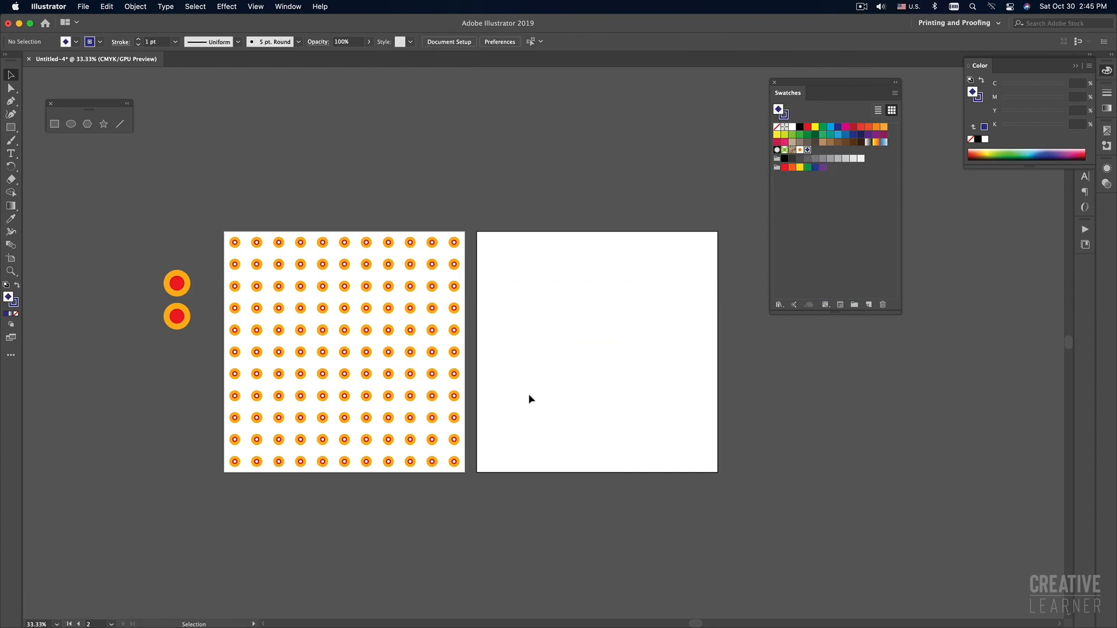
pyautogui.click(14, 304)
pyautogui.click(15, 314)
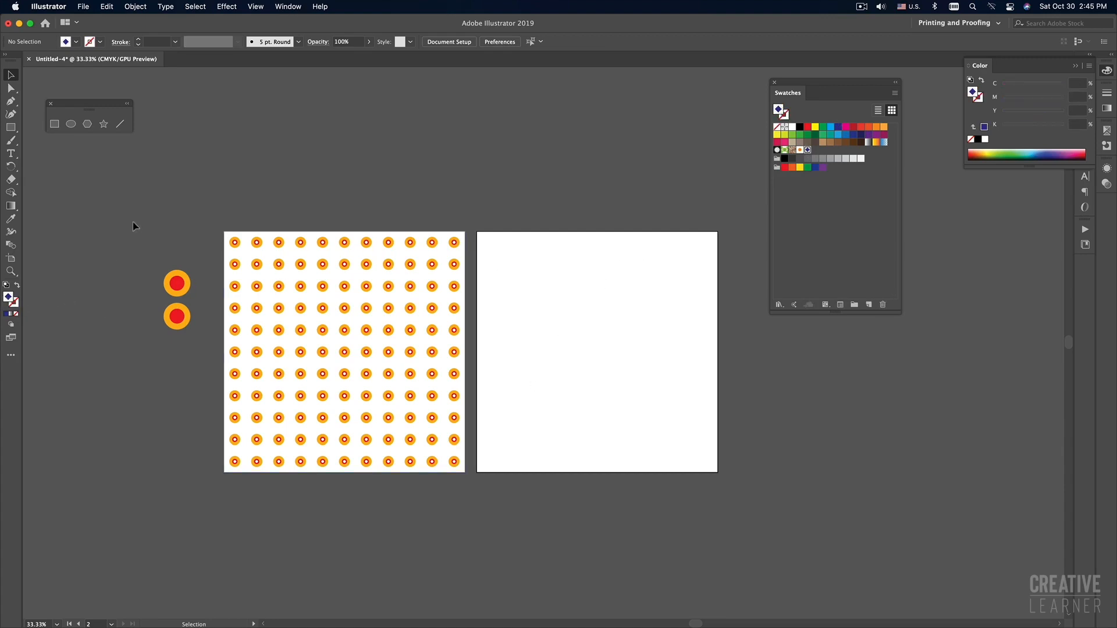
# Step: Draw an 880 × 880 pt rectangle with the diamond pattern fill covering the whole second artboard
pyautogui.click(55, 124)
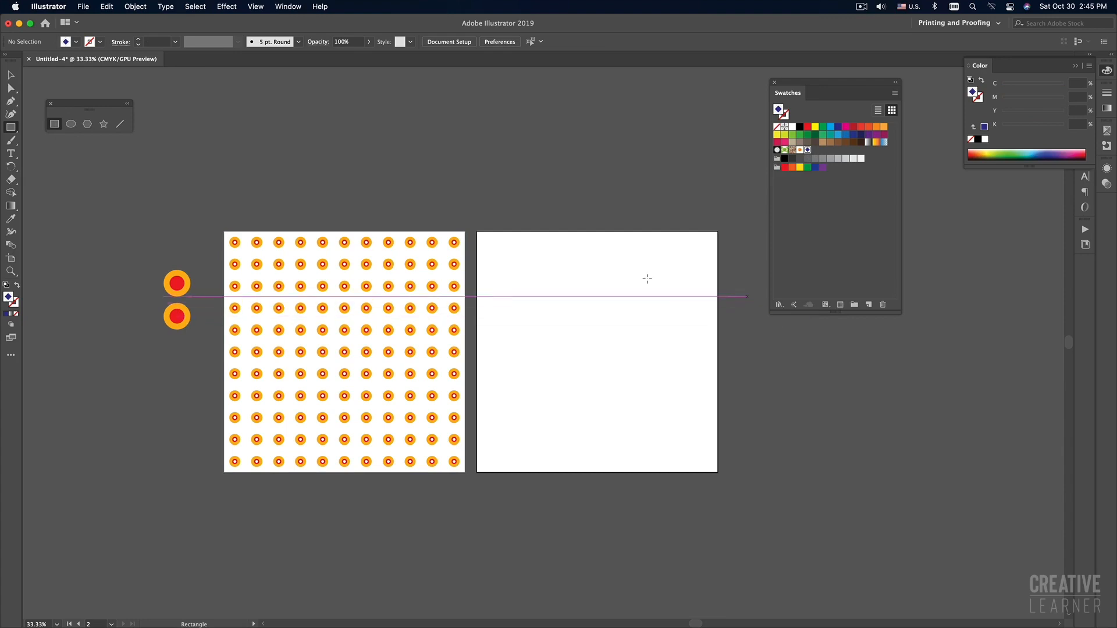
pyautogui.moveTo(477, 232); pyautogui.dragTo(719, 472)
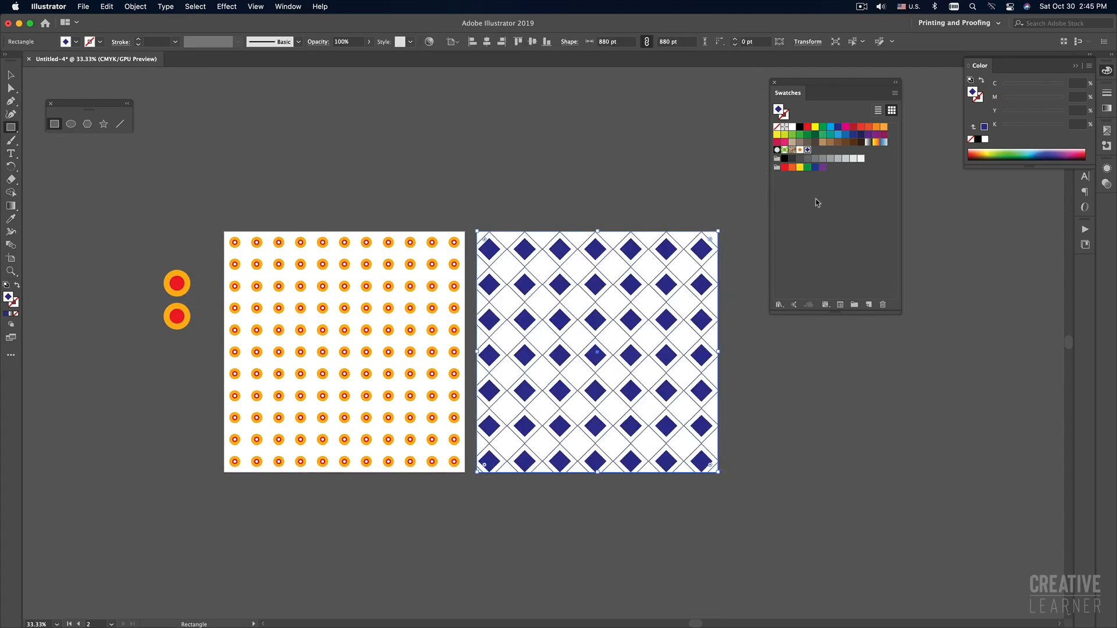
pyautogui.press('v')
pyautogui.click(831, 420)
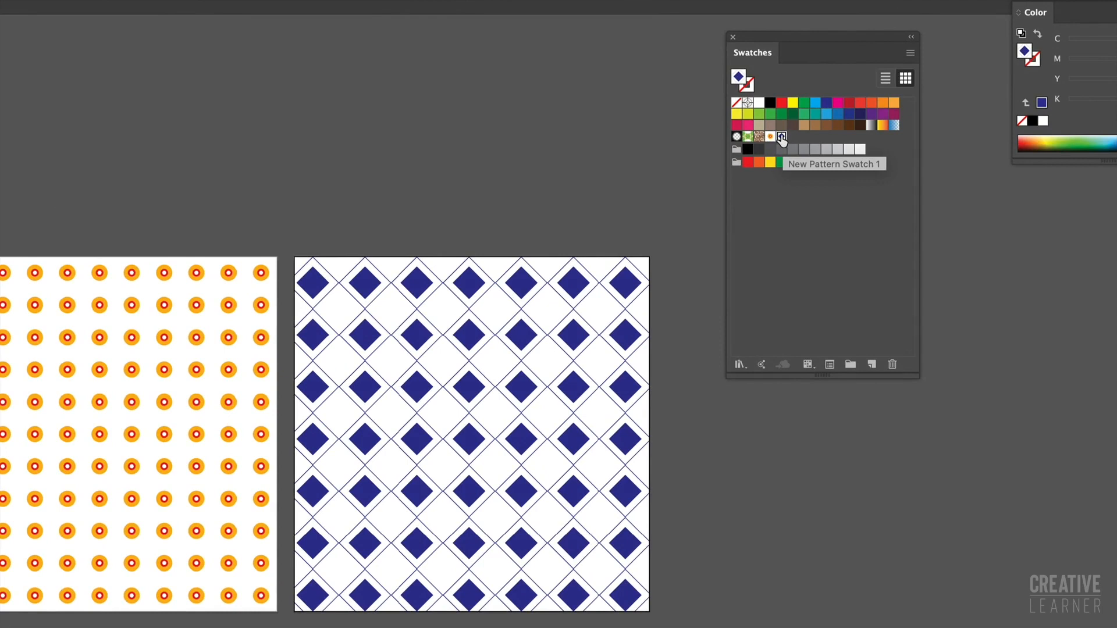
# Step: Open the diamond pattern swatch for editing and move its tile artwork to the middle of the second artboard
pyautogui.doubleClick(782, 137)
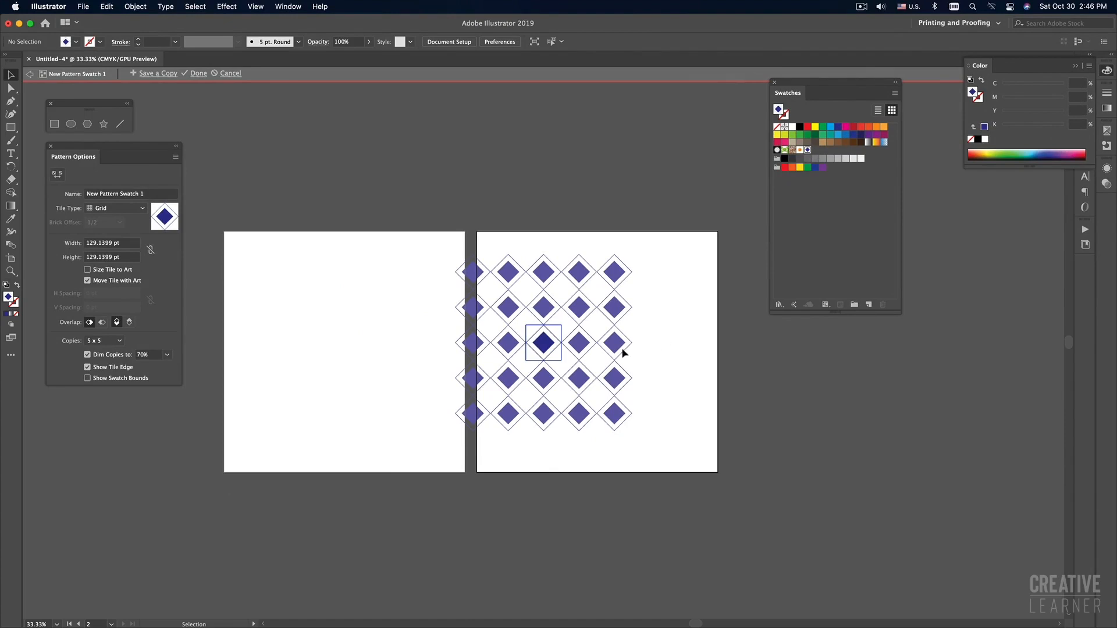
pyautogui.moveTo(676, 466); pyautogui.dragTo(317, 184)
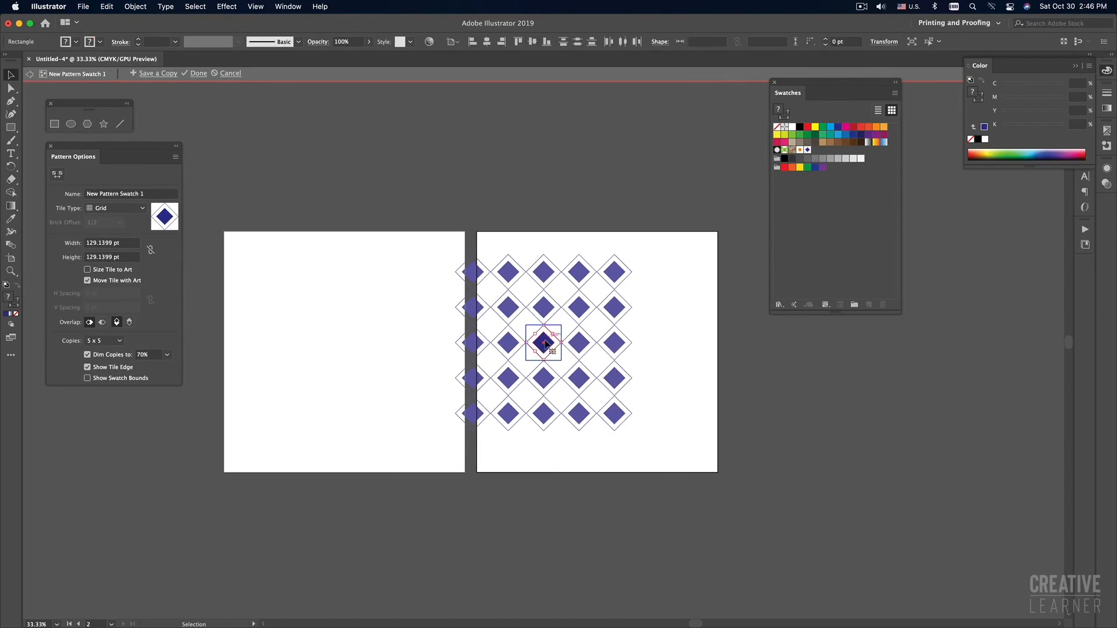
pyautogui.moveTo(553, 346); pyautogui.dragTo(606, 350)
pyautogui.click(758, 377)
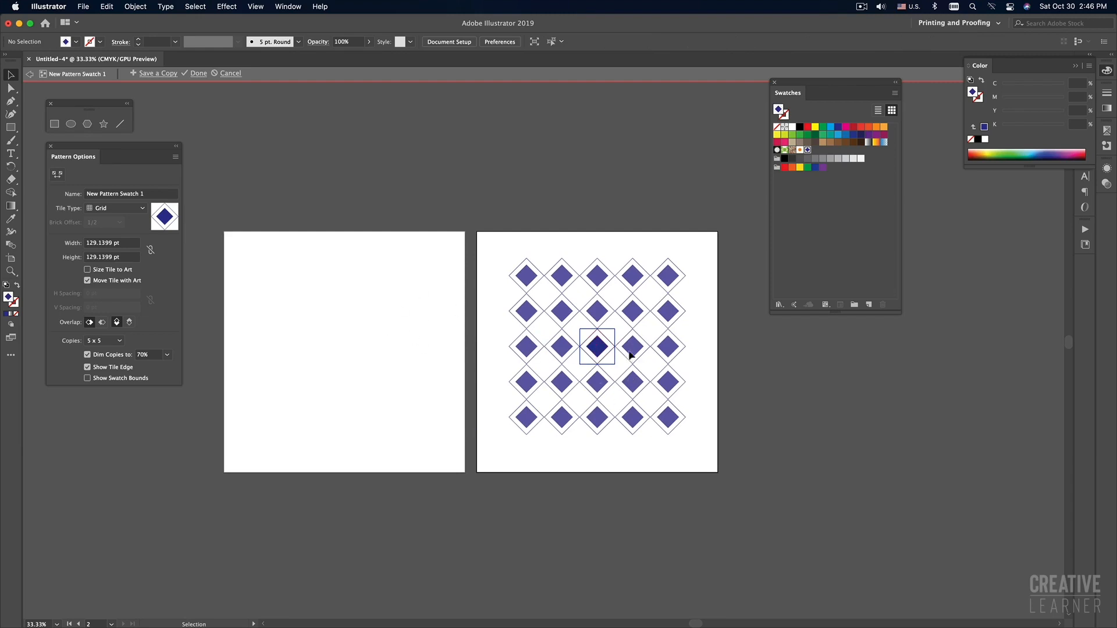
# Step: Trace a closed triangle over the right half of the central solid diamond with the Pen tool
pyautogui.doubleClick(594, 353)
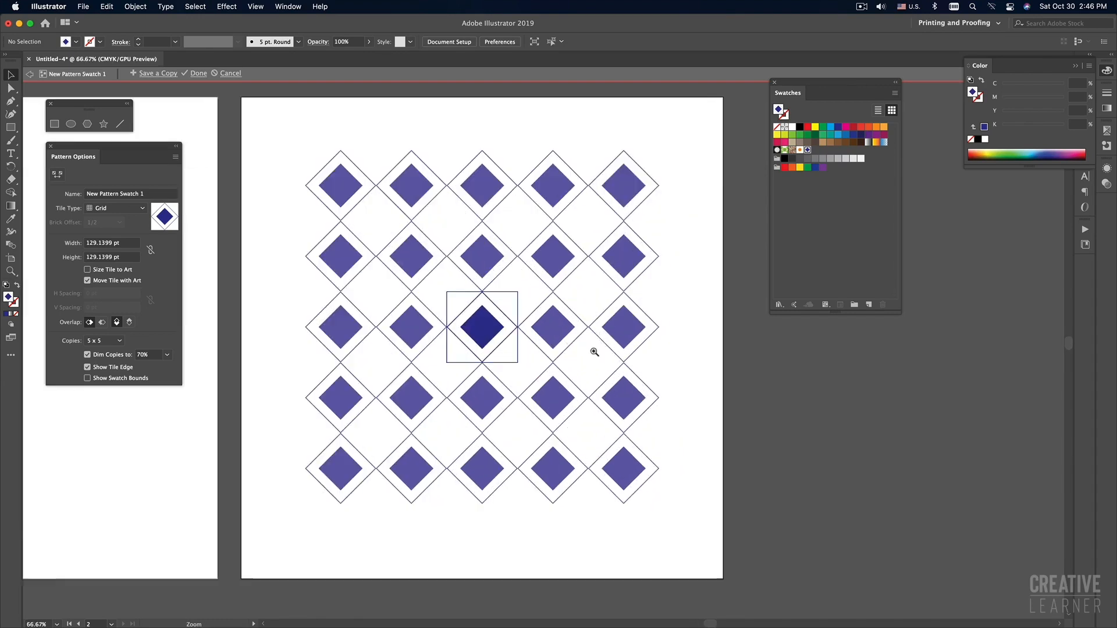
pyautogui.moveTo(582, 328); pyautogui.dragTo(672, 411)
pyautogui.press('a')
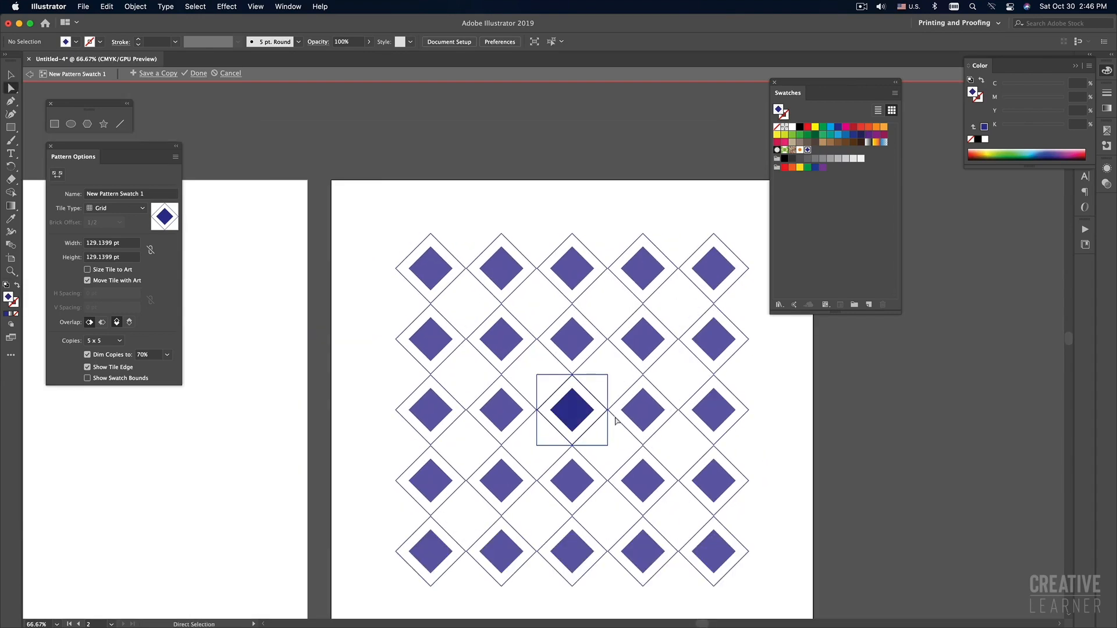
pyautogui.press('p')
pyautogui.press('super+1')
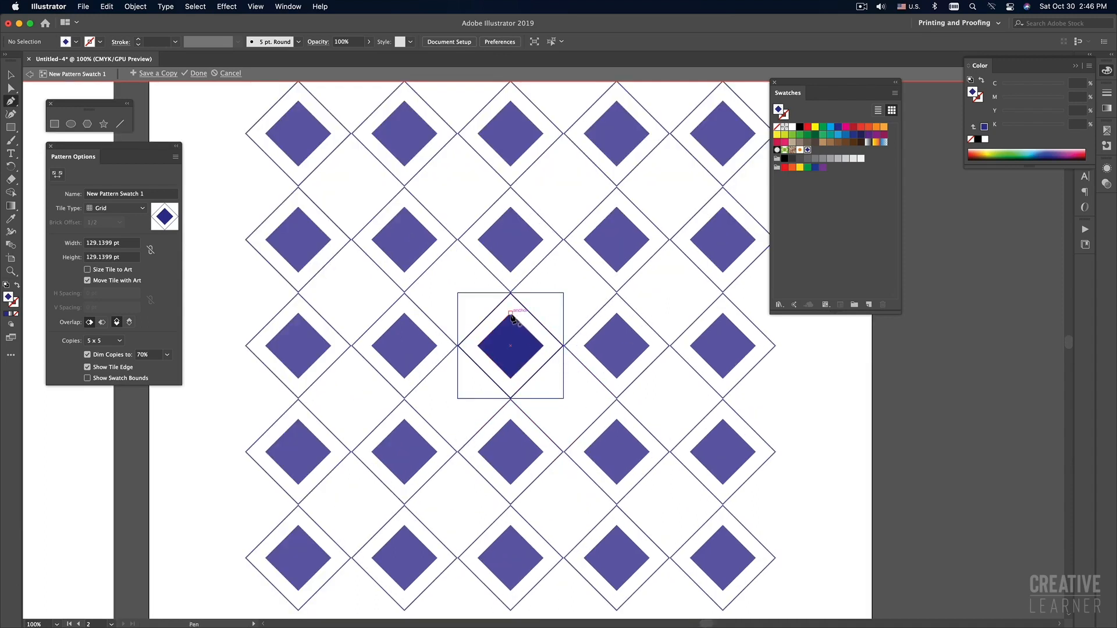
pyautogui.click(511, 314)
pyautogui.click(510, 378)
pyautogui.moveTo(543, 346); pyautogui.dragTo(516, 318)
pyautogui.click(511, 314)
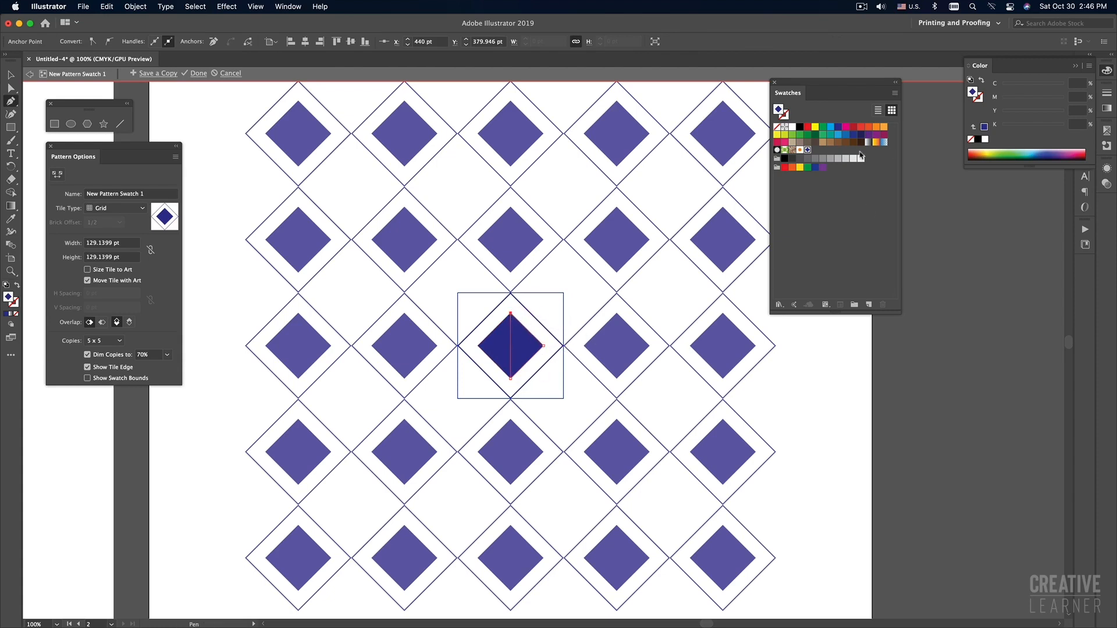
# Step: Try red on the triangle over the diamond's right half and settle on a yellow fill
pyautogui.press('v')
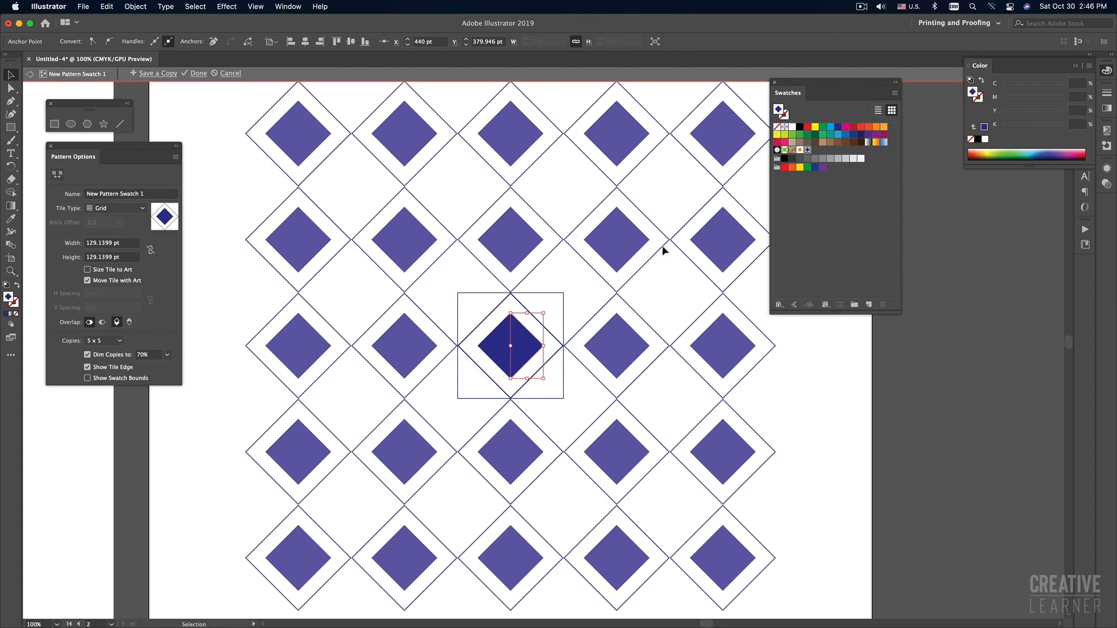
pyautogui.click(807, 127)
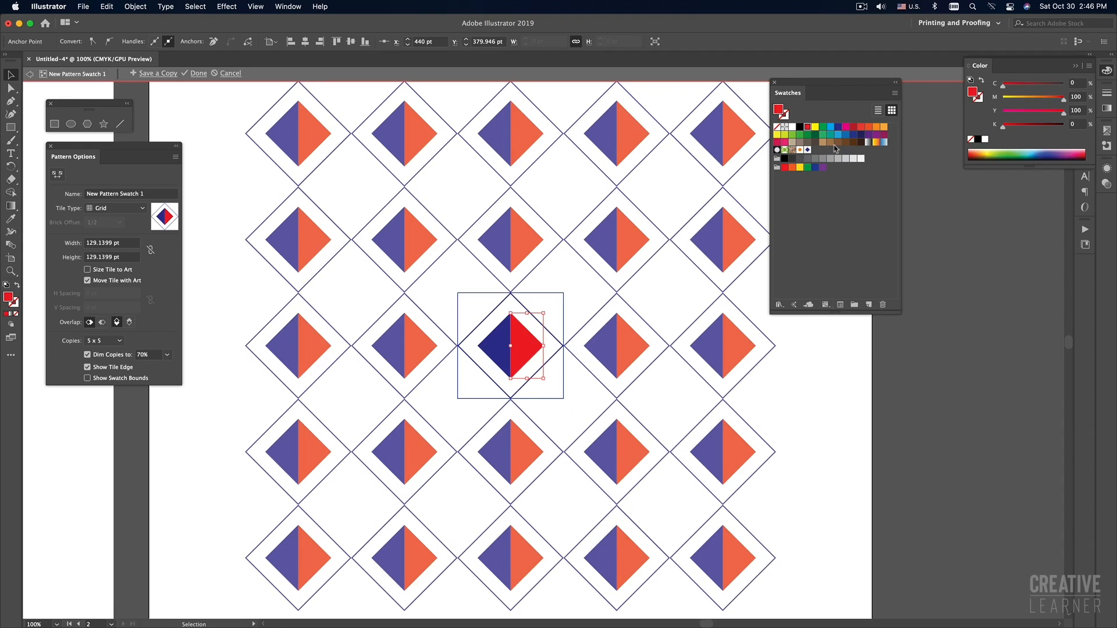
pyautogui.click(816, 127)
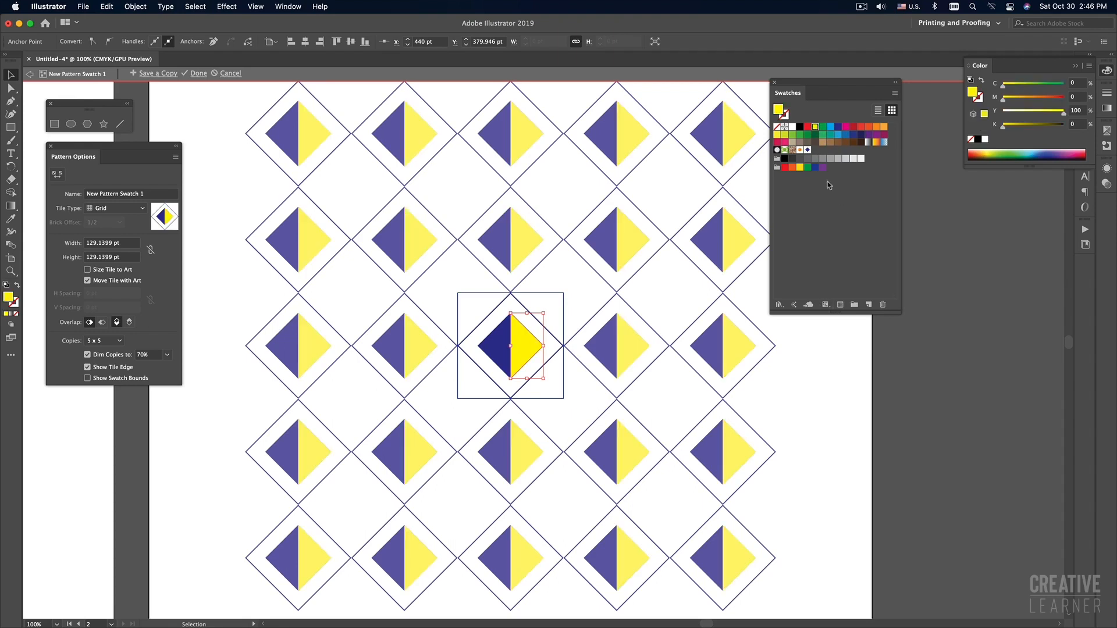
# Step: Examine how the two-coloured diamonds repeat across the whole pattern preview
pyautogui.click(818, 375)
pyautogui.press('z')
pyautogui.keyDown('alt'); pyautogui.keyDown('super'); pyautogui.click(515, 374); pyautogui.keyUp('super'); pyautogui.keyUp('alt')
pyautogui.keyDown('alt'); pyautogui.keyDown('super'); pyautogui.click(515, 375); pyautogui.keyUp('super'); pyautogui.keyUp('alt')
pyautogui.keyDown('alt'); pyautogui.keyDown('super'); pyautogui.click(515, 374); pyautogui.keyUp('super'); pyautogui.keyUp('alt')
pyautogui.moveTo(607, 308); pyautogui.dragTo(582, 391)
pyautogui.keyDown('super'); pyautogui.click(582, 323); pyautogui.keyUp('super')
pyautogui.keyDown('super'); pyautogui.click(577, 388); pyautogui.keyUp('super')
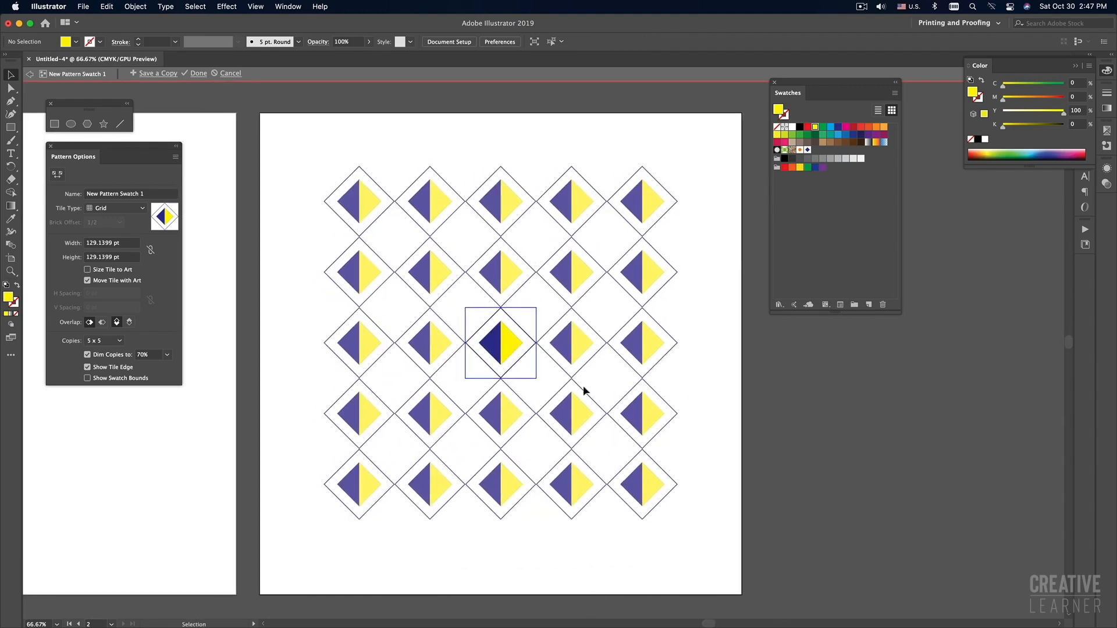
# Step: Draw a circle about 11 pt wide centred on the solid diamond's top corner and fill it with orange
pyautogui.keyDown('super'); pyautogui.click(526, 358); pyautogui.keyUp('super')
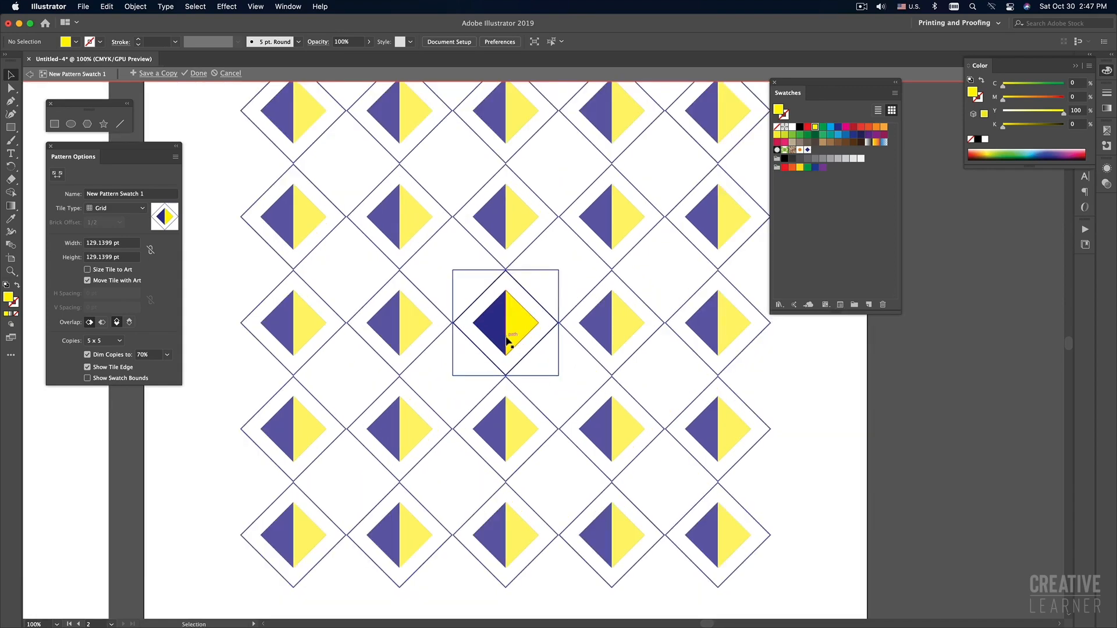
pyautogui.press('l')
pyautogui.press('super+equal')
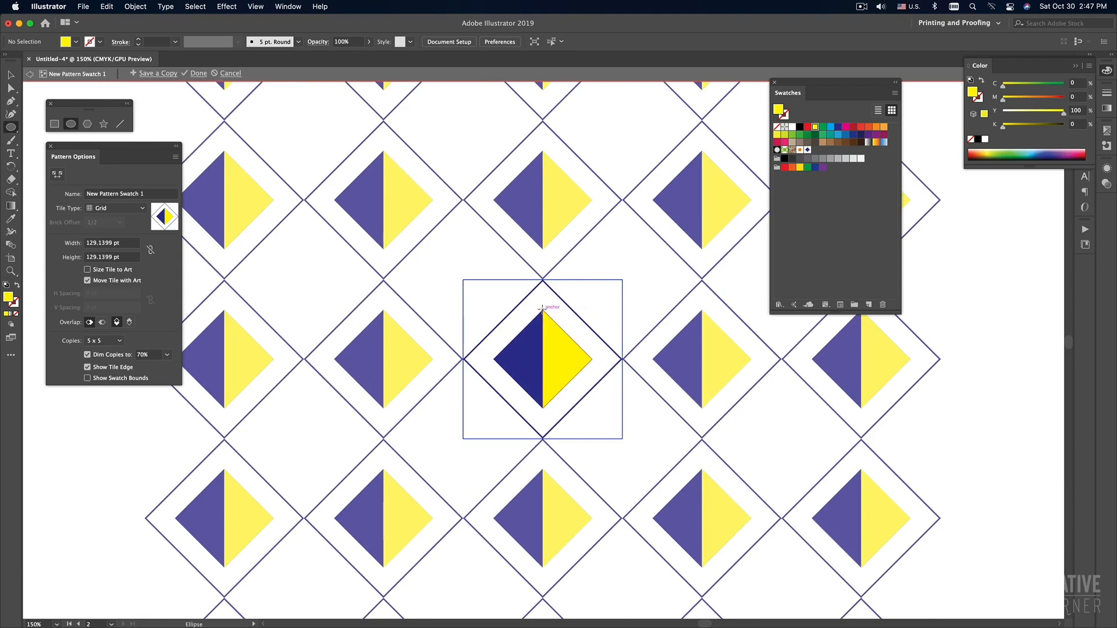
pyautogui.moveTo(543, 310); pyautogui.dragTo(550, 317)
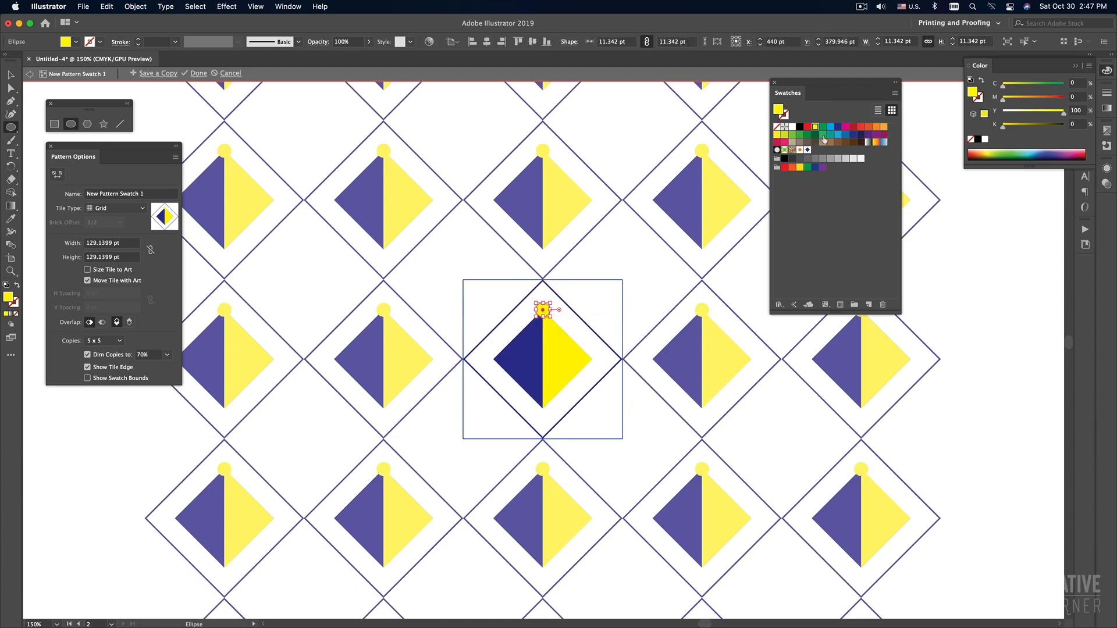
pyautogui.click(876, 128)
pyautogui.press('v')
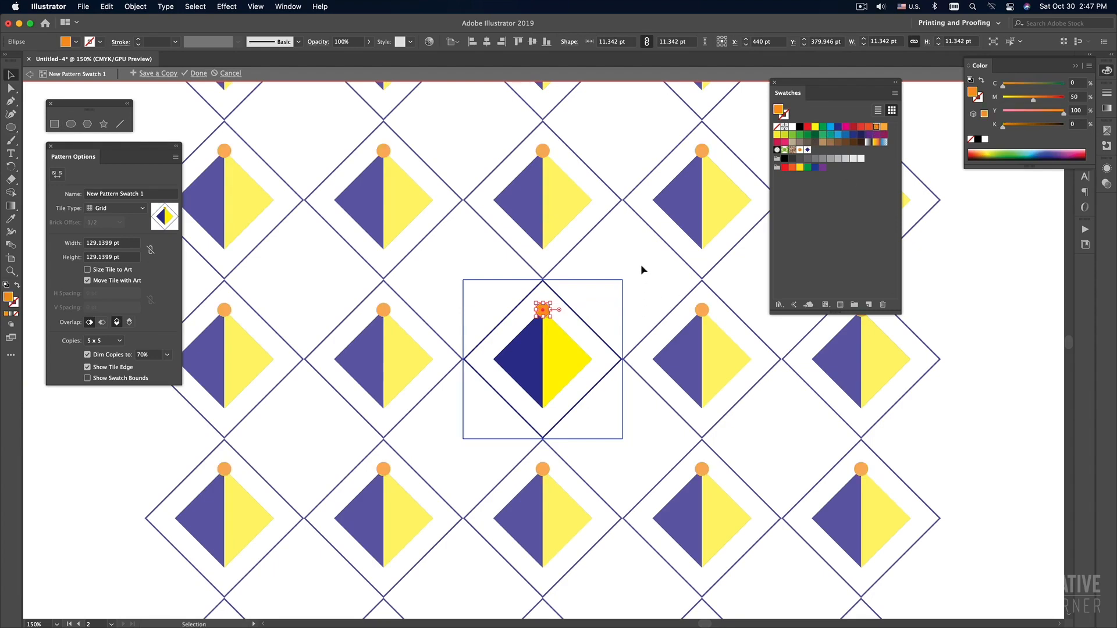
# Step: Place a copy of the orange circle on the solid diamond's right corner
pyautogui.click(641, 267)
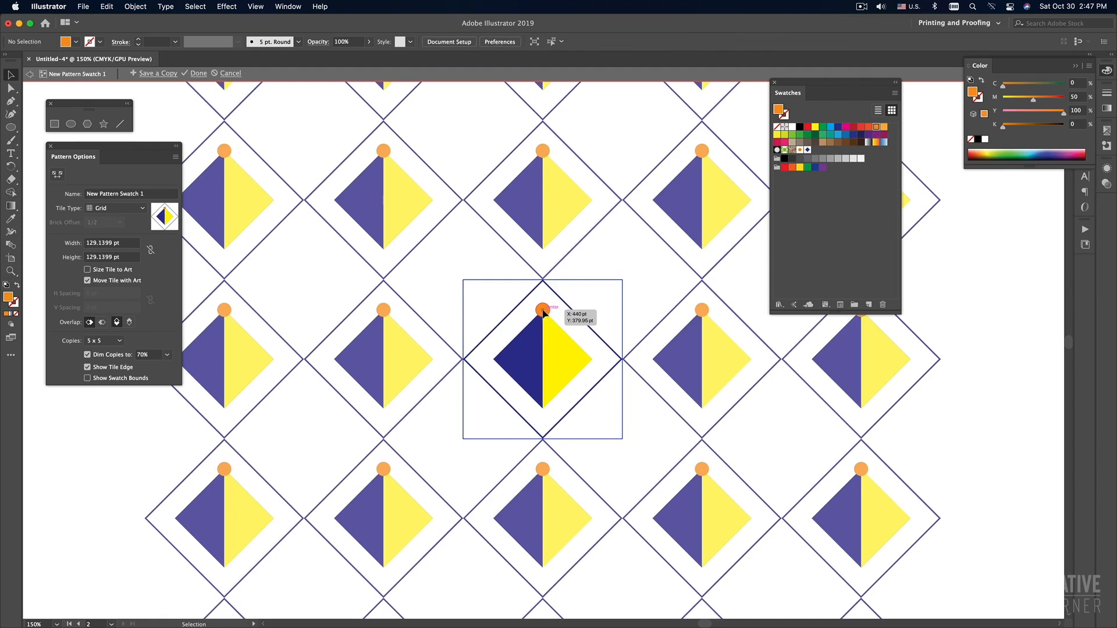
pyautogui.moveTo(543, 310); pyautogui.dragTo(592, 361)
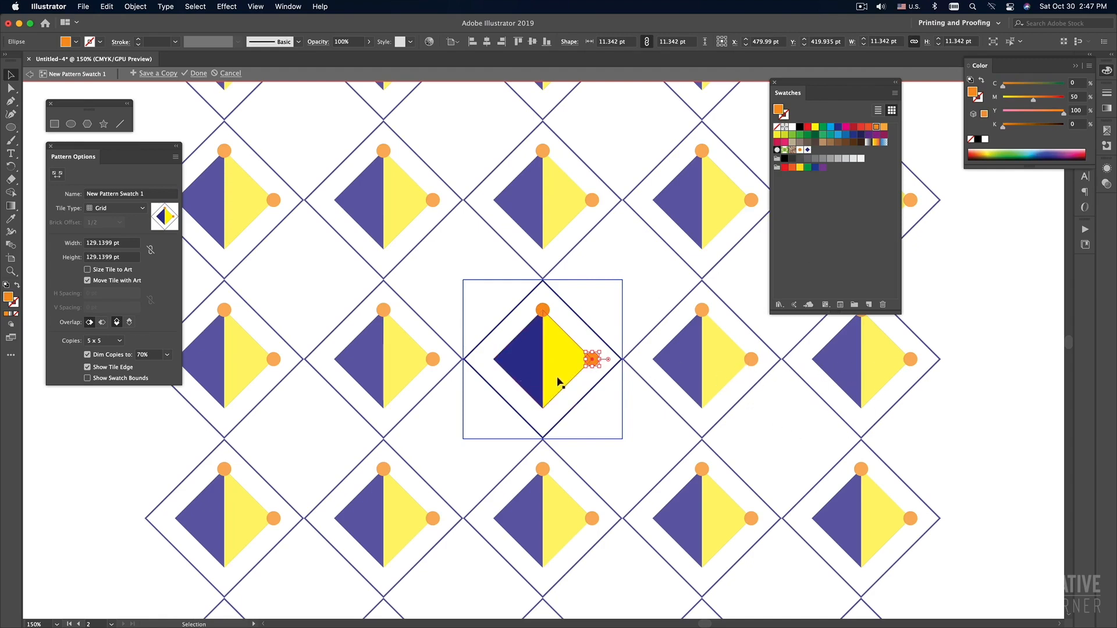
pyautogui.click(658, 422)
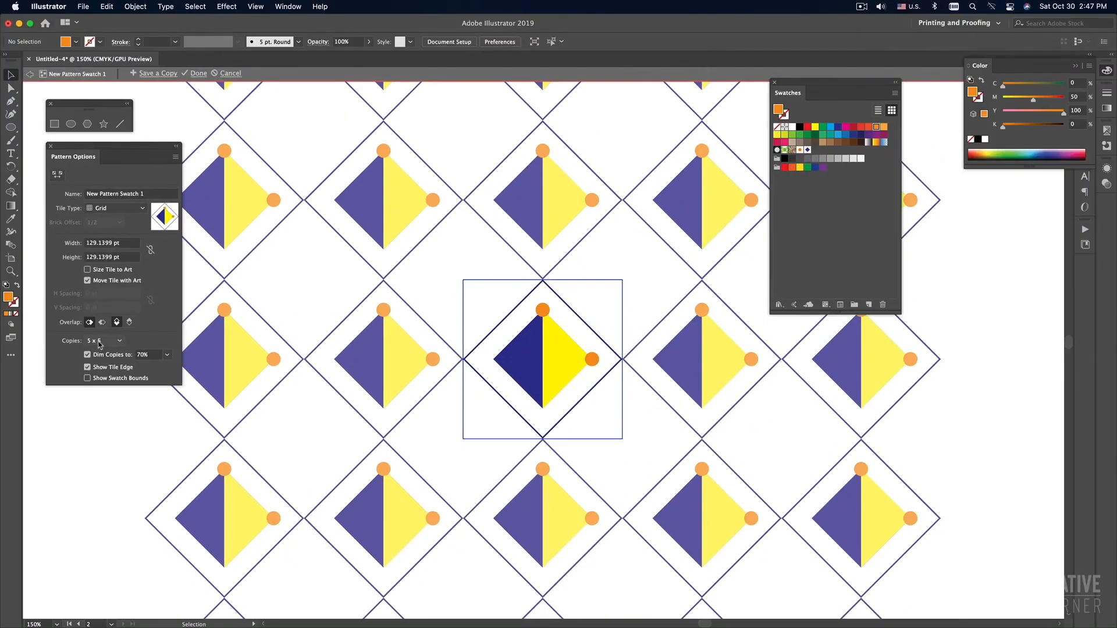
# Step: Try 5 x 7 and 7 x 5 preview copies of the pattern tile and settle on 3 x 3
pyautogui.click(100, 342)
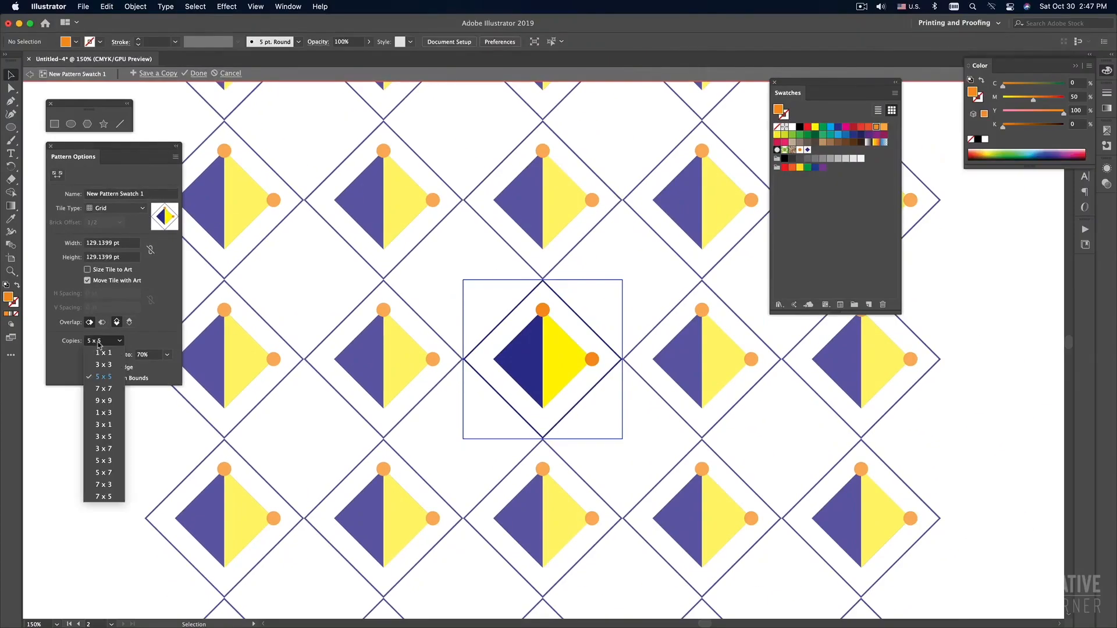
pyautogui.click(105, 474)
pyautogui.press('super+minus')
pyautogui.press('super+minus')
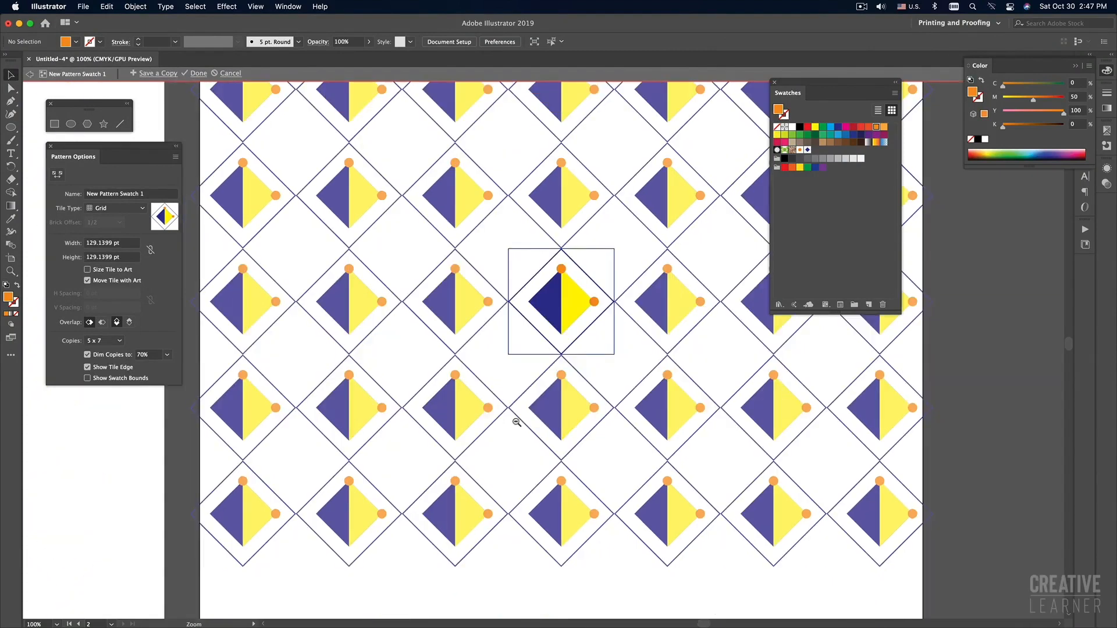
pyautogui.click(104, 341)
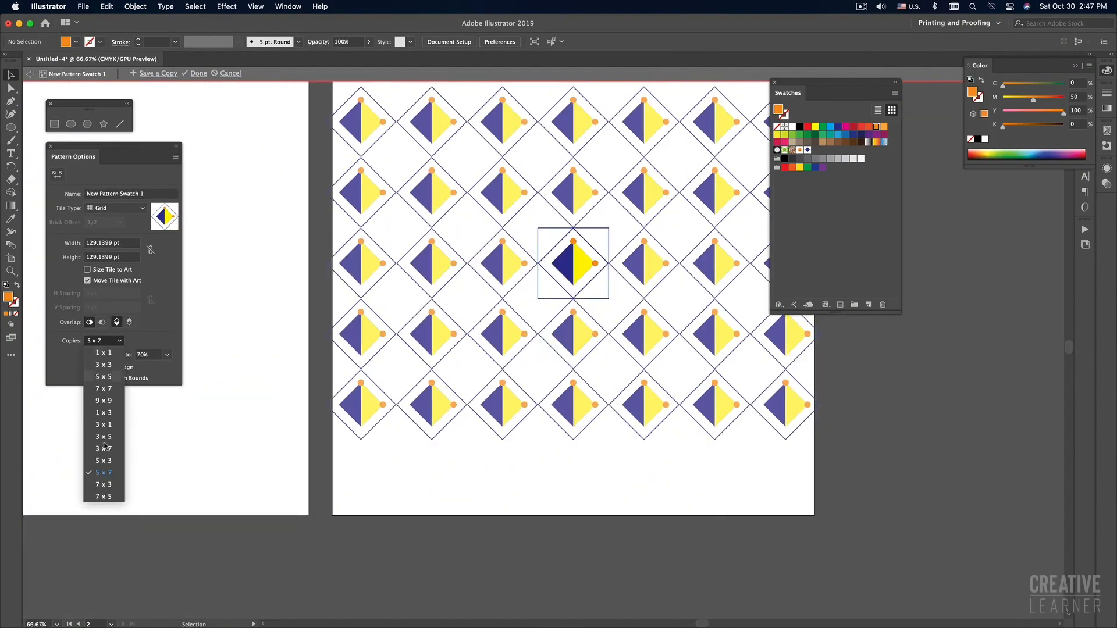
pyautogui.click(104, 501)
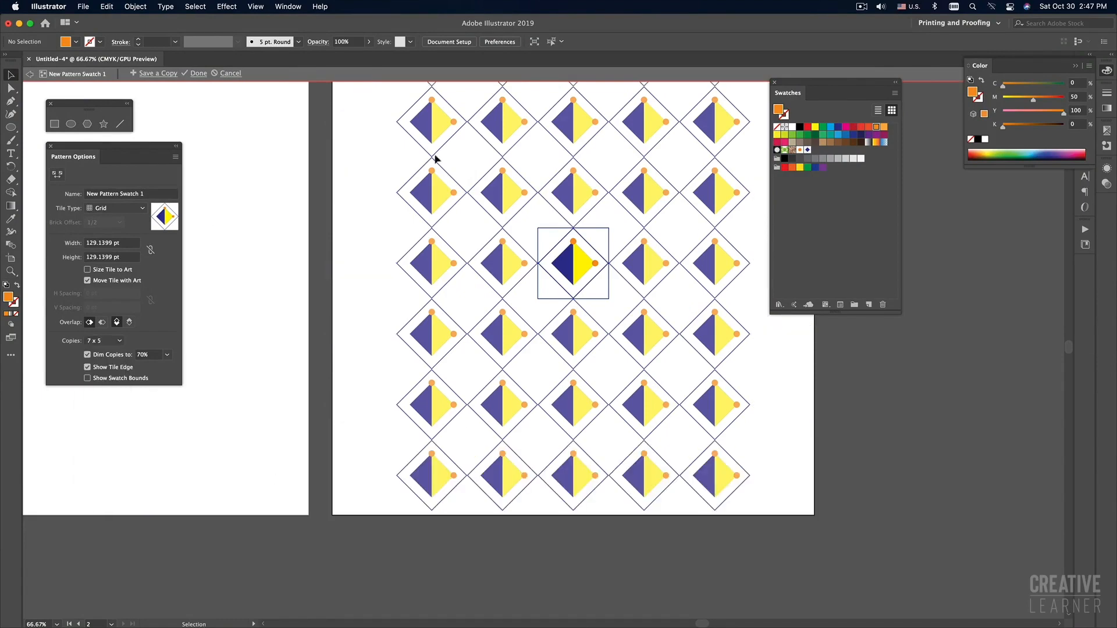
pyautogui.click(104, 342)
pyautogui.click(560, 448)
pyautogui.click(106, 342)
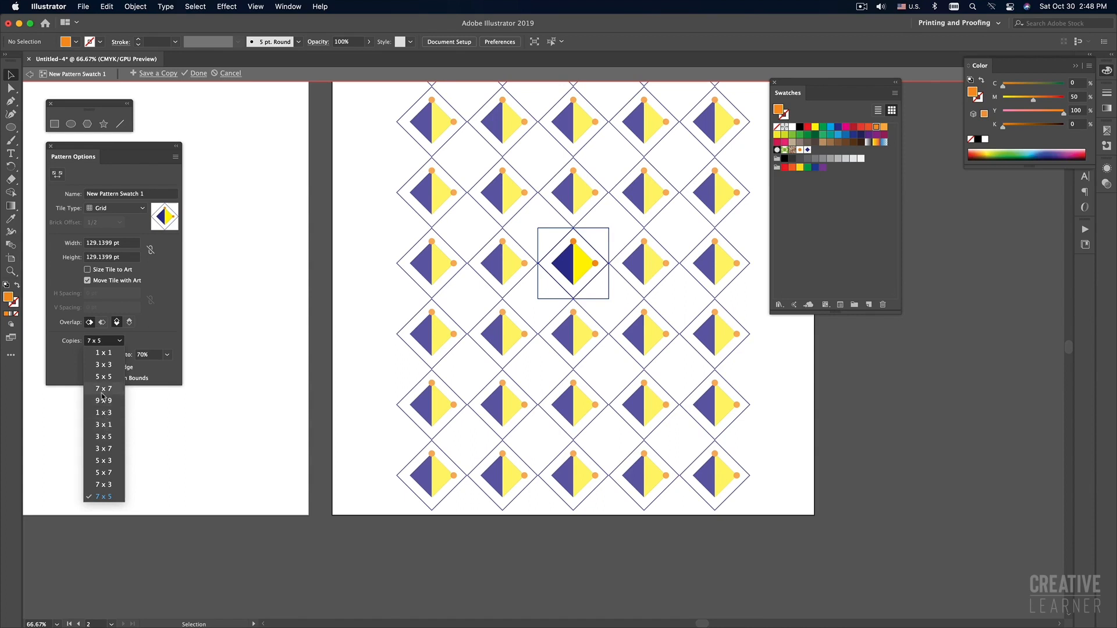
pyautogui.click(104, 365)
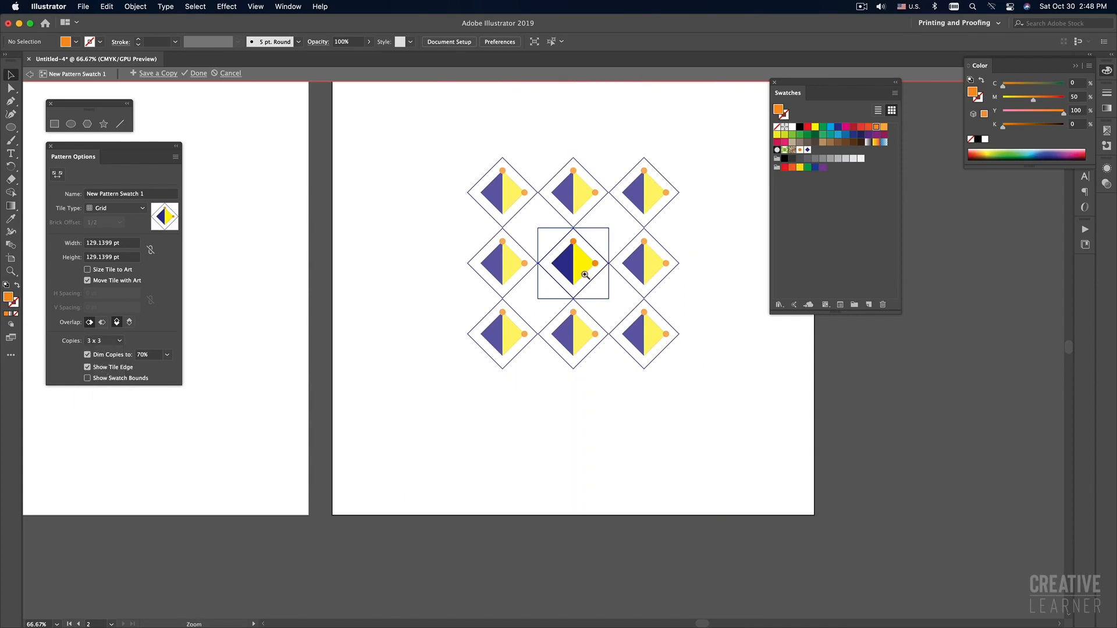
# Step: Place copies of the orange circle on the solid diamond's bottom and left corners
pyautogui.press('super+1')
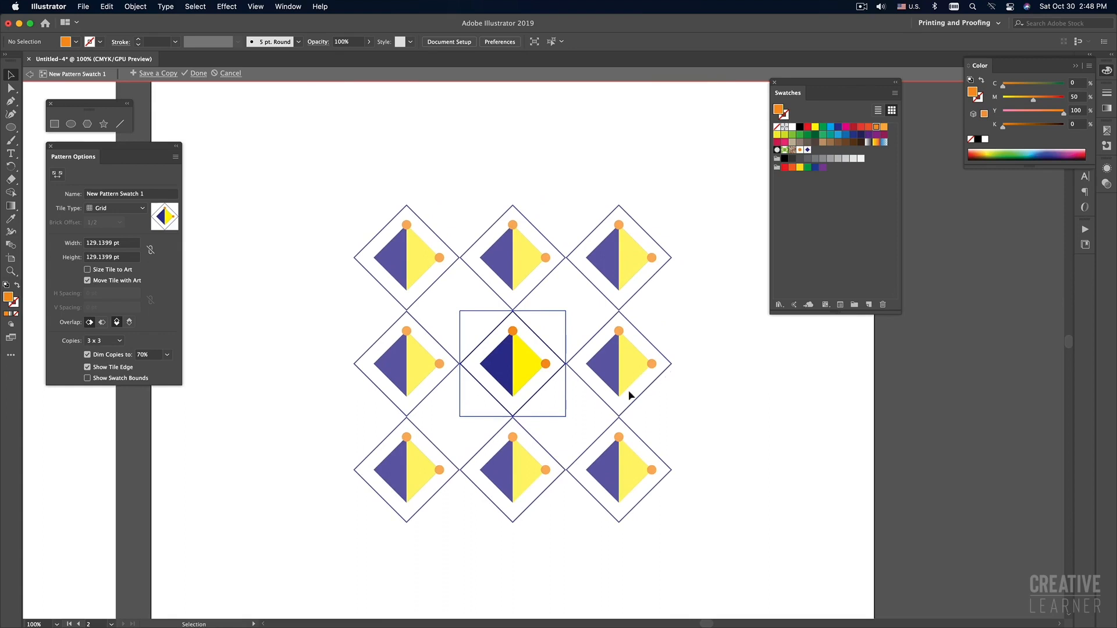
pyautogui.keyDown('super'); pyautogui.click(546, 371); pyautogui.keyUp('super')
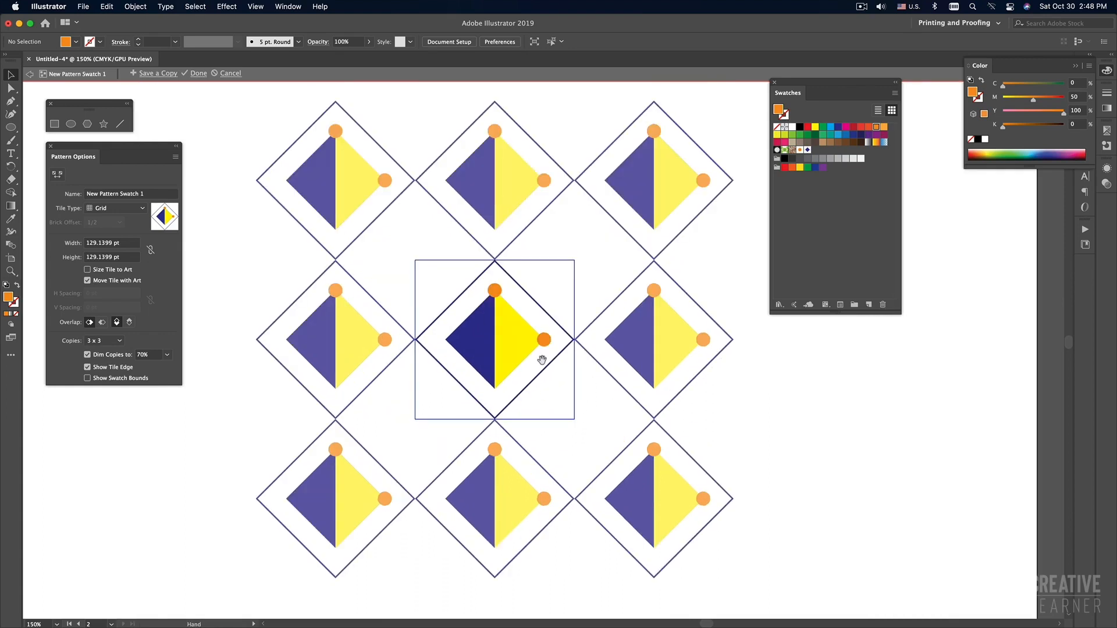
pyautogui.moveTo(546, 344); pyautogui.dragTo(447, 343)
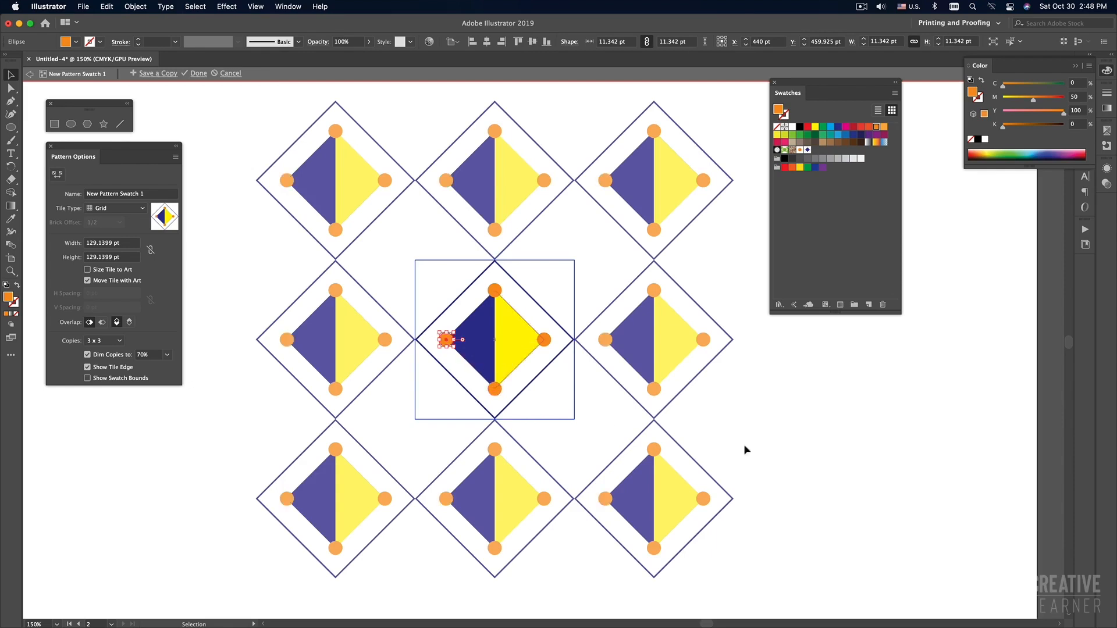
pyautogui.click(802, 436)
# Step: Recolour all four corner circles of the central diamond from orange to the diamond's dark blue
pyautogui.click(447, 341)
pyautogui.keyDown('shift'); pyautogui.click(494, 291); pyautogui.keyUp('shift')
pyautogui.keyDown('shift'); pyautogui.click(495, 389); pyautogui.keyUp('shift')
pyautogui.keyDown('shift'); pyautogui.click(544, 340); pyautogui.keyUp('shift')
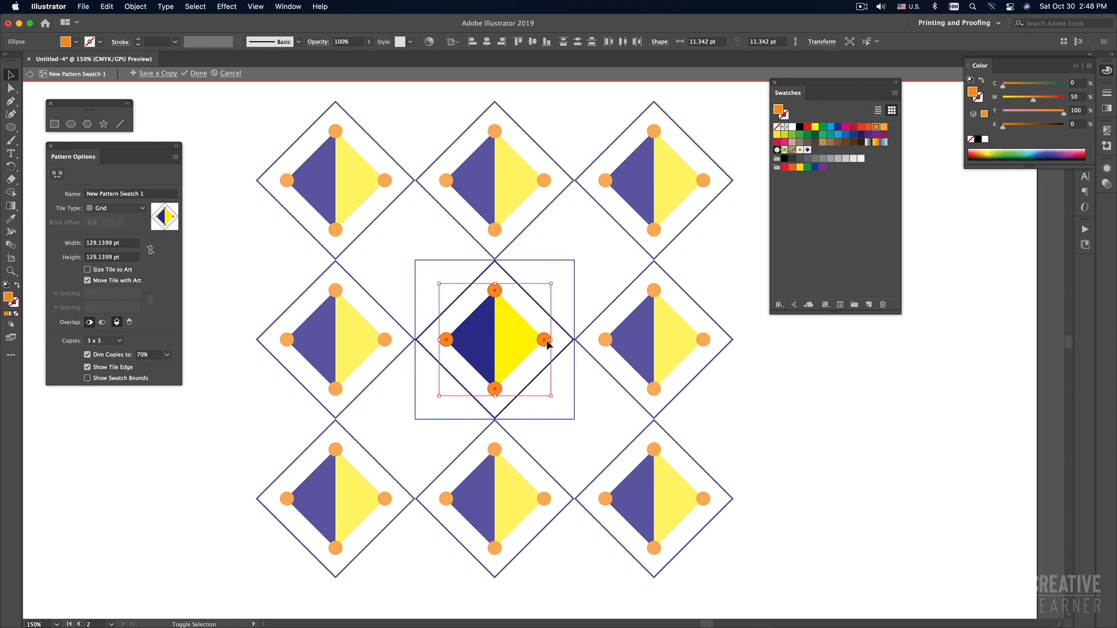
pyautogui.click(838, 128)
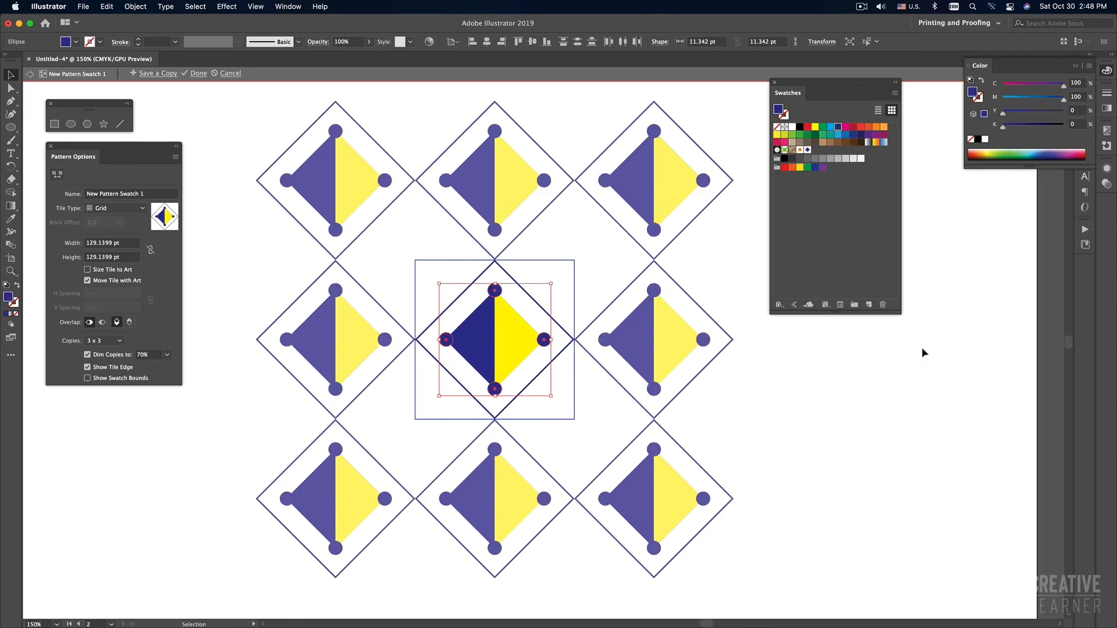
pyautogui.click(914, 379)
# Step: Change the pattern's tile type to Hex by Column and reduce the tile height to 127 pt
pyautogui.press('super+1')
pyautogui.moveTo(572, 334); pyautogui.dragTo(615, 343)
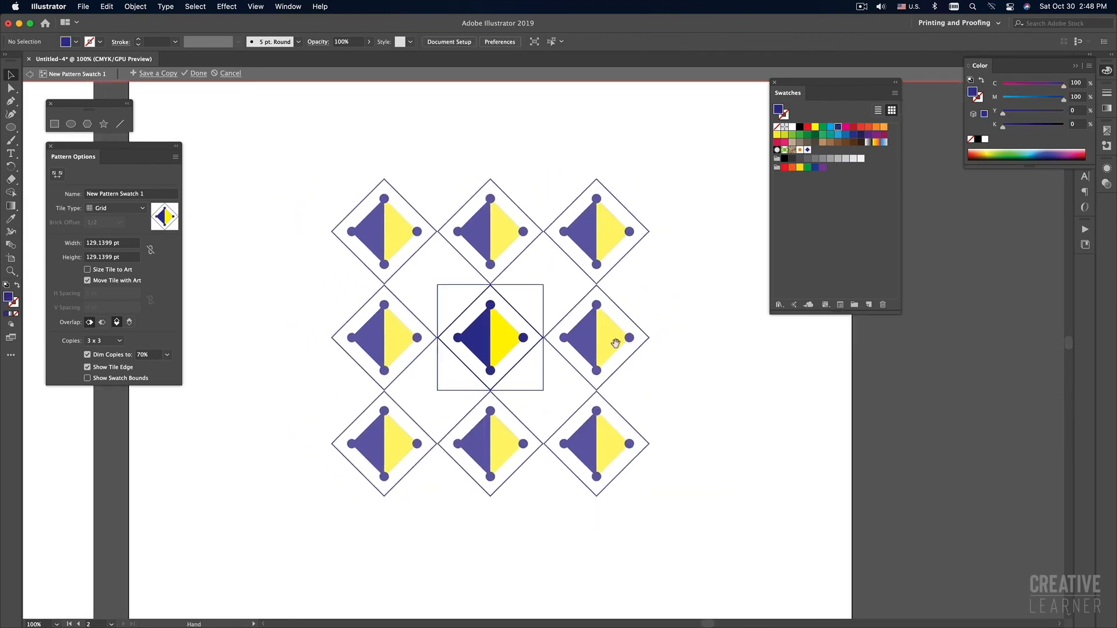
pyautogui.moveTo(544, 328); pyautogui.dragTo(579, 342)
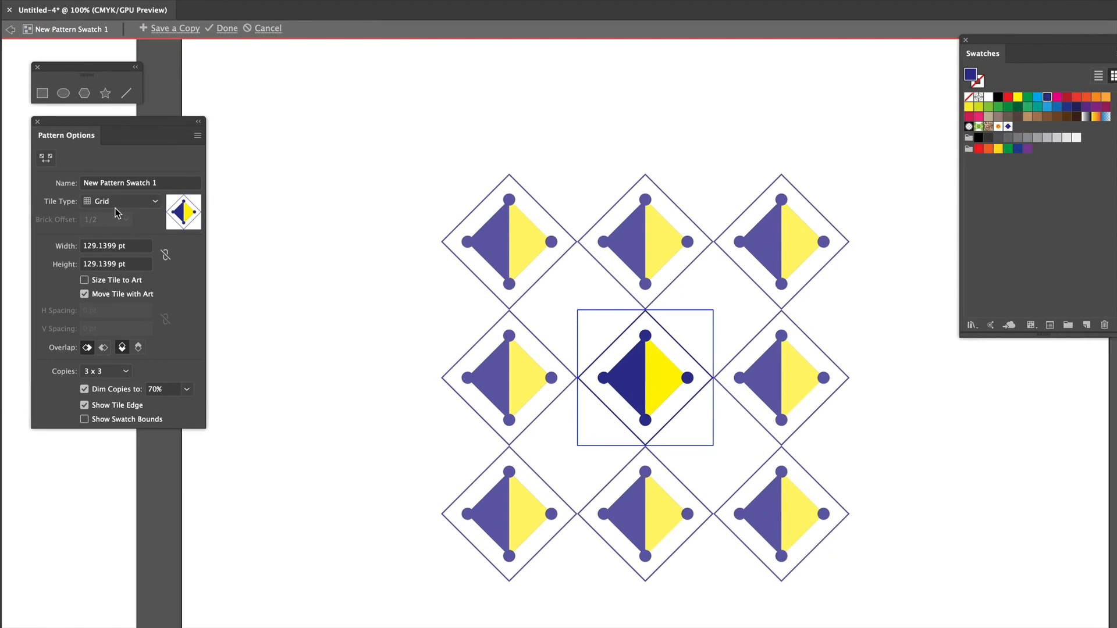
pyautogui.click(121, 203)
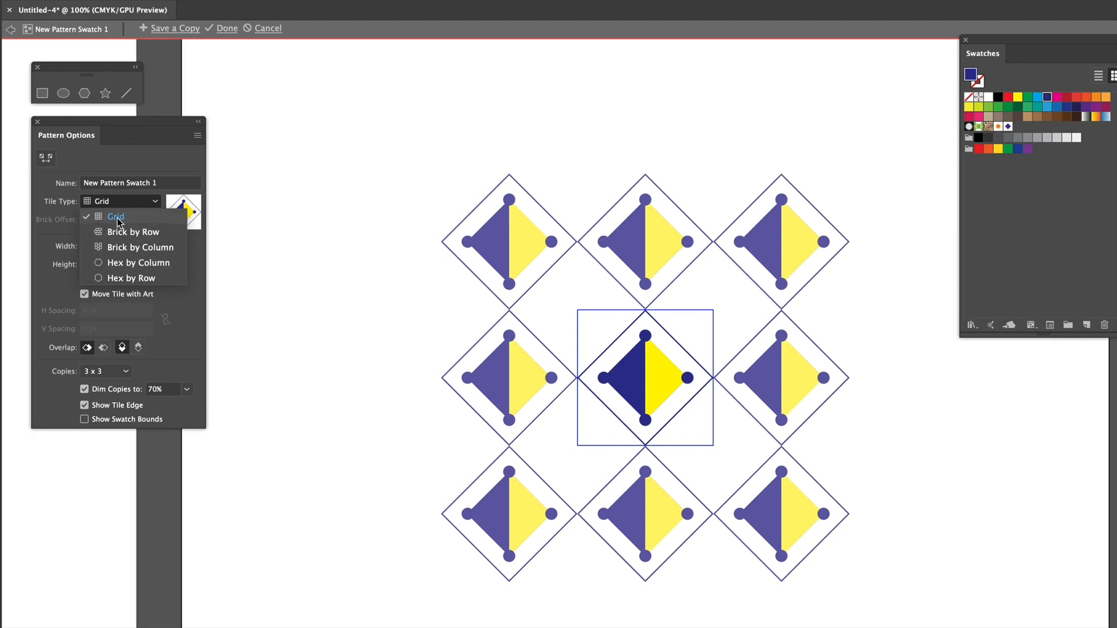
pyautogui.click(126, 266)
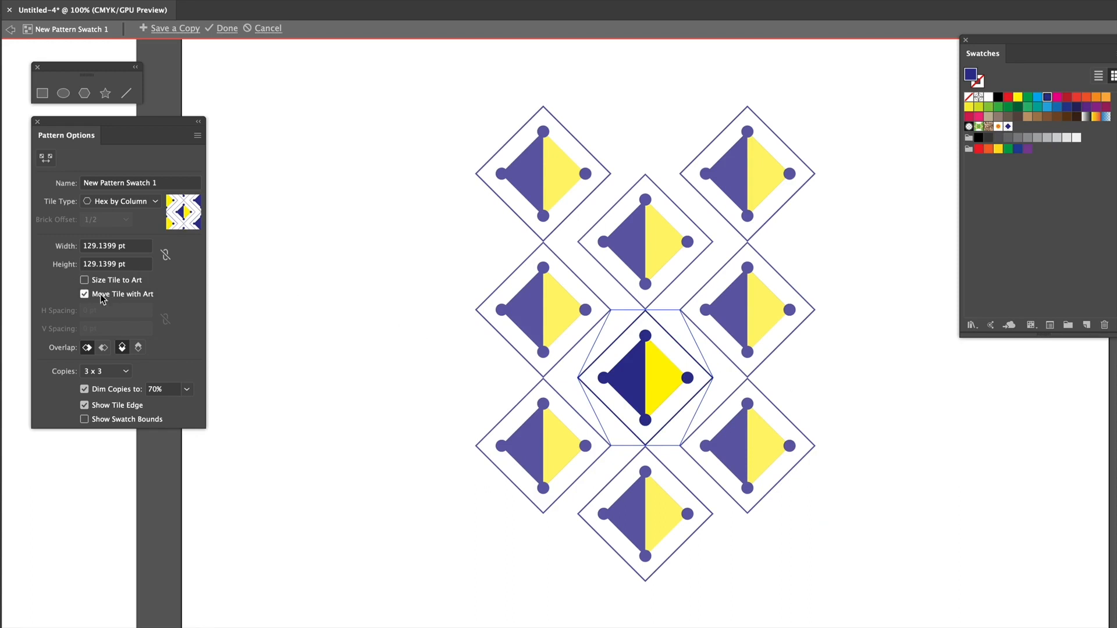
pyautogui.click(140, 266)
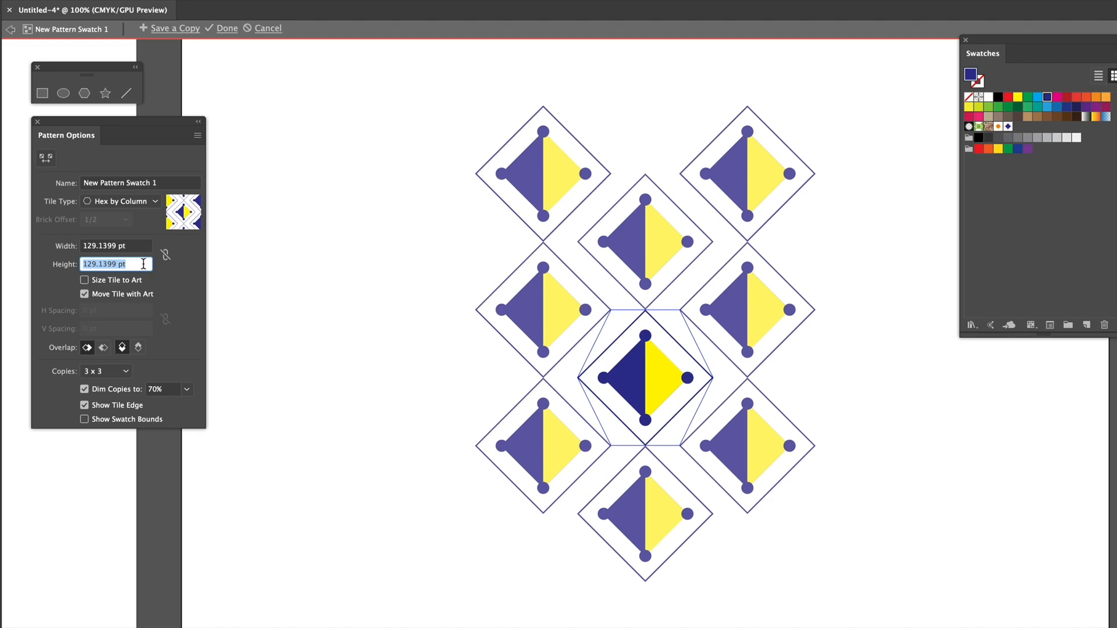
pyautogui.write('121')
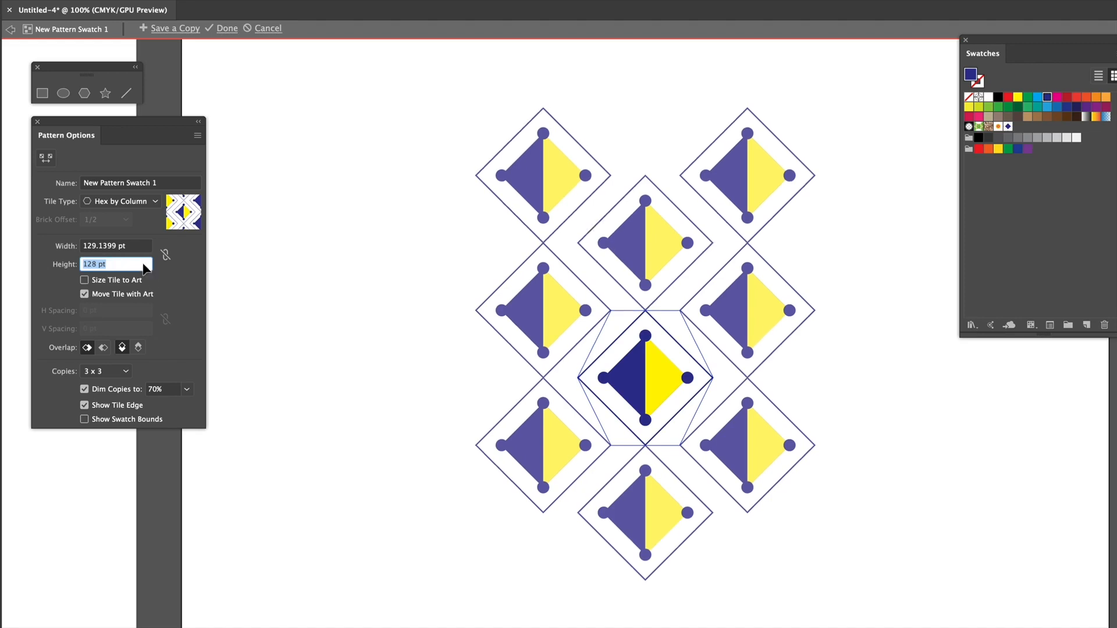
pyautogui.press('Return')
pyautogui.press('Up')
pyautogui.press('Up')
pyautogui.press('Up')
pyautogui.press('Up')
pyautogui.press('Up')
pyautogui.press('Up')
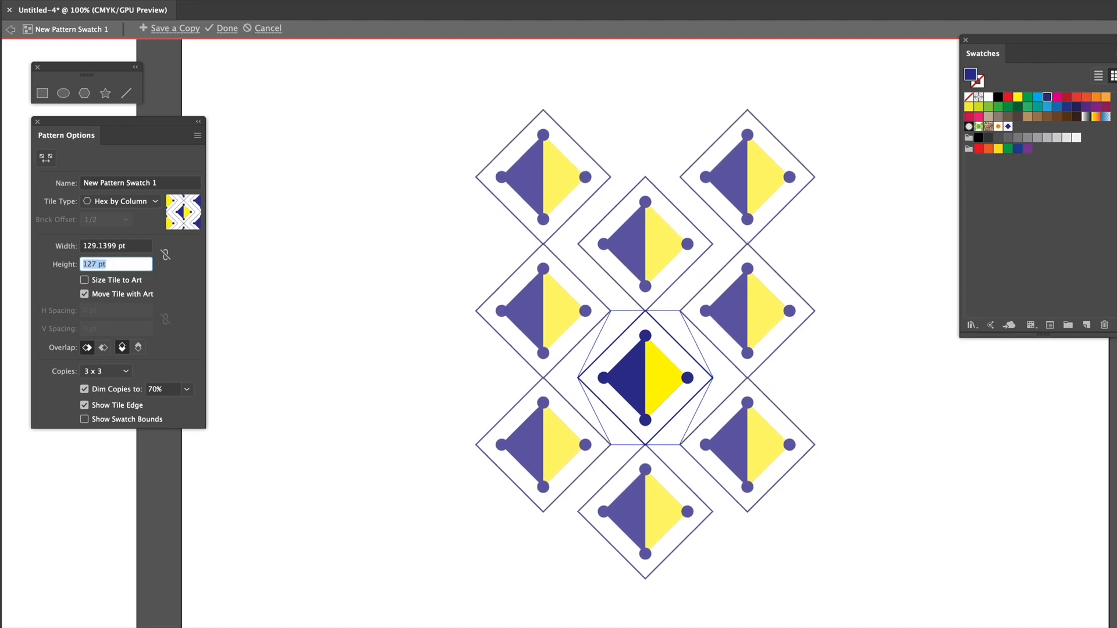
# Step: Try narrowing the hex tile to a width of 86 pt, then undo the width changes
pyautogui.moveTo(142, 248); pyautogui.dragTo(41, 245)
pyautogui.write('117')
pyautogui.press('Return')
pyautogui.press('Down')
pyautogui.press('Down')
pyautogui.press('Down')
pyautogui.press('Down')
pyautogui.press('Down')
pyautogui.press('Down')
pyautogui.press('Down')
pyautogui.press('Down')
pyautogui.press('Down')
pyautogui.press('Down')
pyautogui.press('Down')
pyautogui.press('Down')
pyautogui.press('Down')
pyautogui.press('Down')
pyautogui.press('Down')
pyautogui.press('Down')
pyautogui.press('Down')
pyautogui.press('Down')
pyautogui.press('Down')
pyautogui.press('Down')
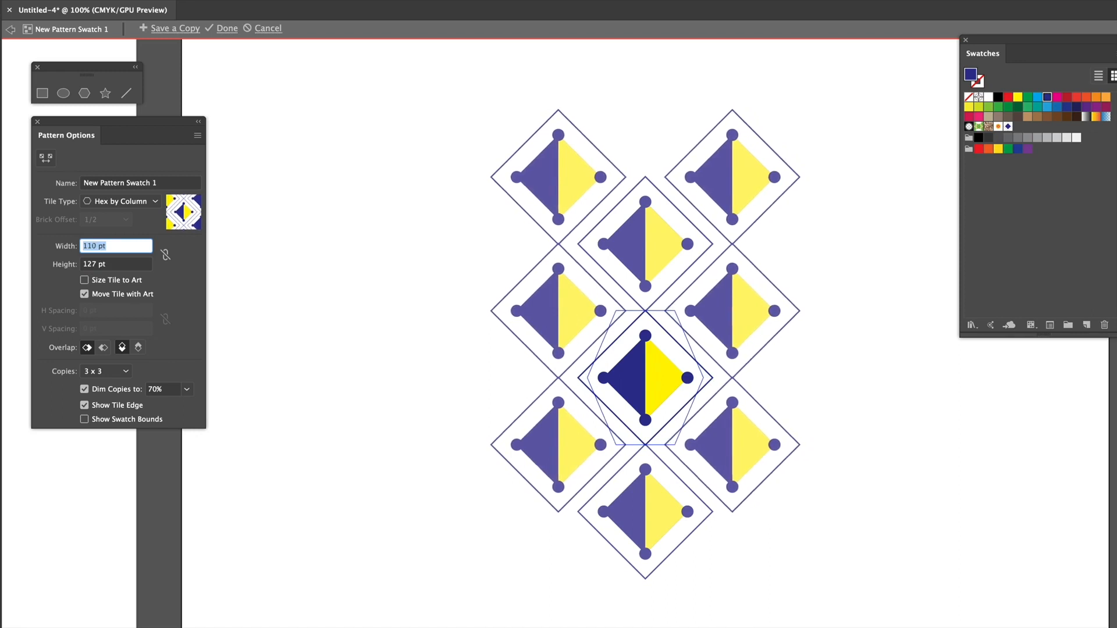
pyautogui.press('Down')
pyautogui.press('Down')
pyautogui.press('Down')
pyautogui.press('Down')
pyautogui.press('Down')
pyautogui.press('Down')
pyautogui.press('Down')
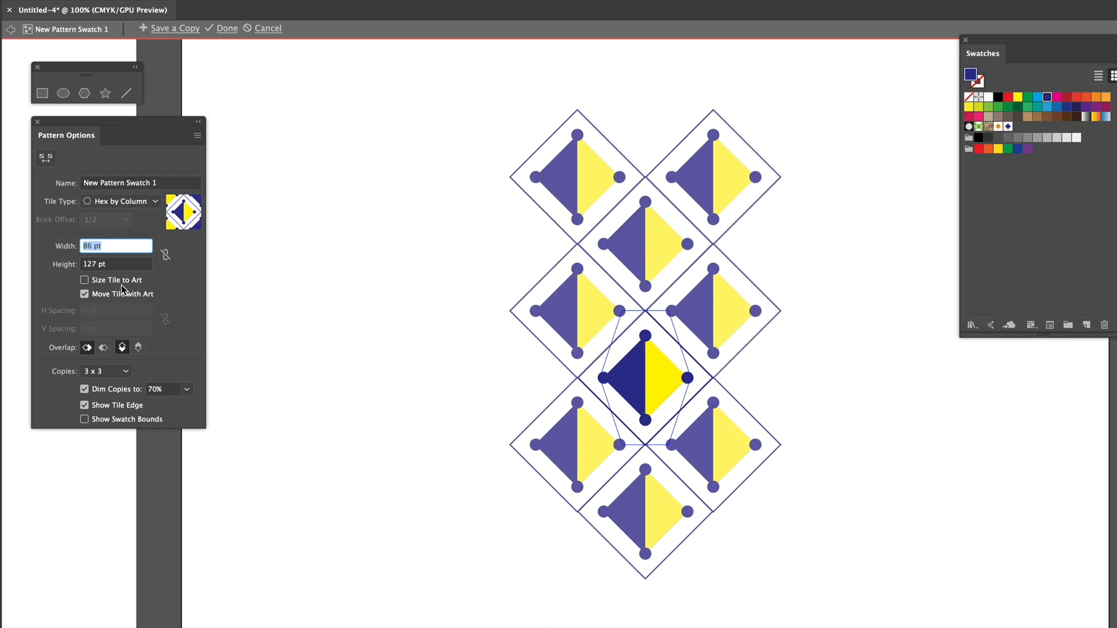
pyautogui.press('space')
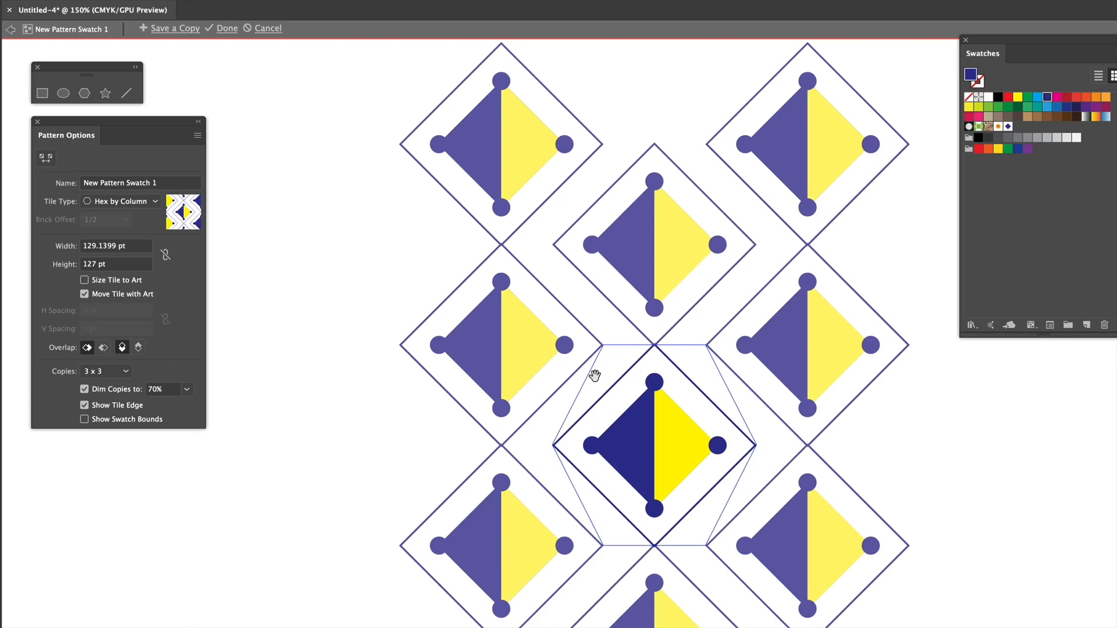
# Step: Set both the height and the width of the hex tile to 129 pt
pyautogui.click(130, 265)
pyautogui.press('Up')
pyautogui.press('Up')
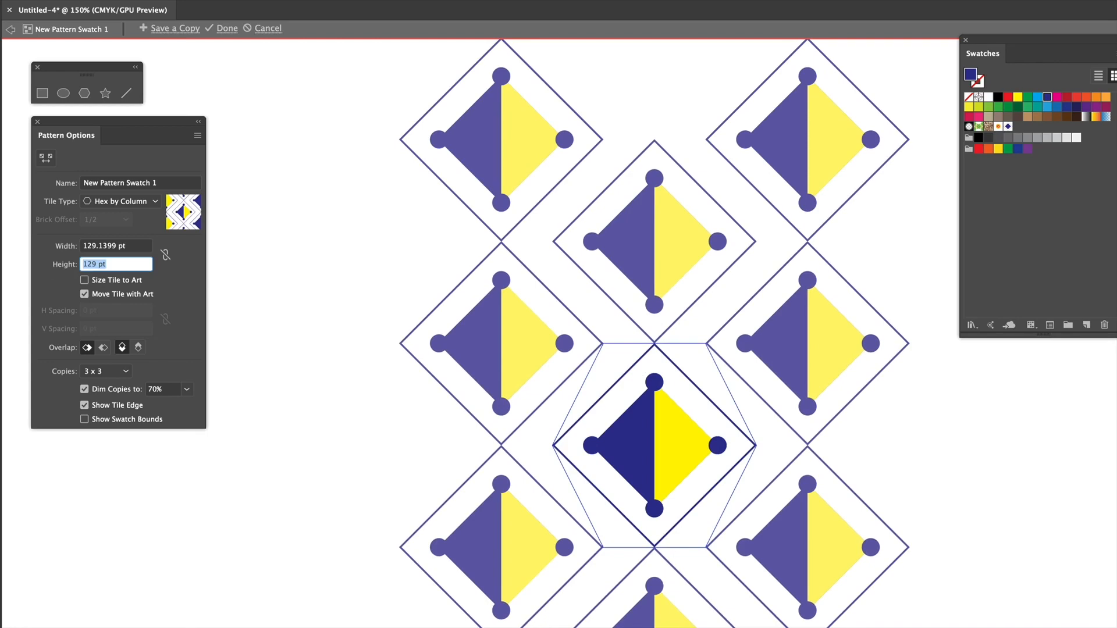
pyautogui.click(131, 245)
pyautogui.write('129')
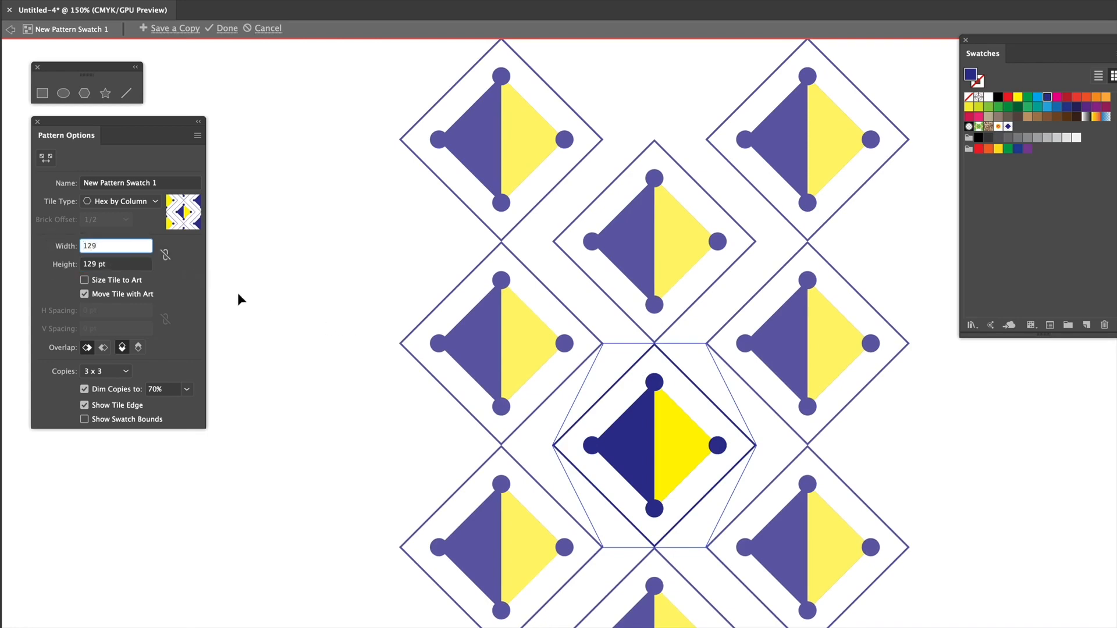
pyautogui.click(118, 263)
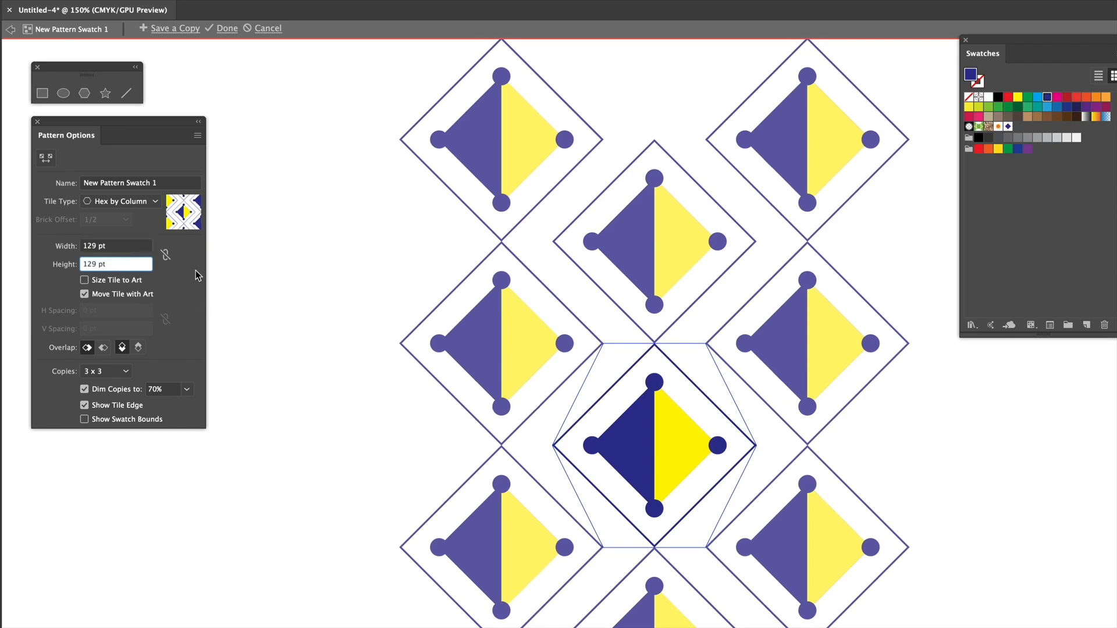
# Step: Reduce the tile width to 86 pt so the diamond columns interlock without wide gaps
pyautogui.click(107, 247)
pyautogui.press('Down')
pyautogui.press('Down')
pyautogui.press('Down')
pyautogui.press('Down')
pyautogui.press('Down')
pyautogui.press('Down')
pyautogui.press('Down')
pyautogui.press('Down')
pyautogui.press('Down')
pyautogui.press('Down')
pyautogui.press('Down')
pyautogui.press('Down')
pyautogui.press('Down')
pyautogui.press('Down')
pyautogui.press('Down')
pyautogui.press('Down')
pyautogui.press('Down')
pyautogui.press('Down')
pyautogui.press('Down')
pyautogui.press('Down')
pyautogui.press('Down')
pyautogui.press('Down')
pyautogui.press('Down')
pyautogui.press('Down')
pyautogui.press('Down')
pyautogui.press('Down')
pyautogui.press('Down')
pyautogui.press('Down')
pyautogui.press('Down')
pyautogui.press('Down')
pyautogui.press('Down')
pyautogui.press('Down')
pyautogui.press('Down')
pyautogui.press('Down')
pyautogui.press('Down')
pyautogui.press('Down')
pyautogui.press('Down')
pyautogui.press('Down')
pyautogui.press('Down')
pyautogui.press('Down')
pyautogui.press('Down')
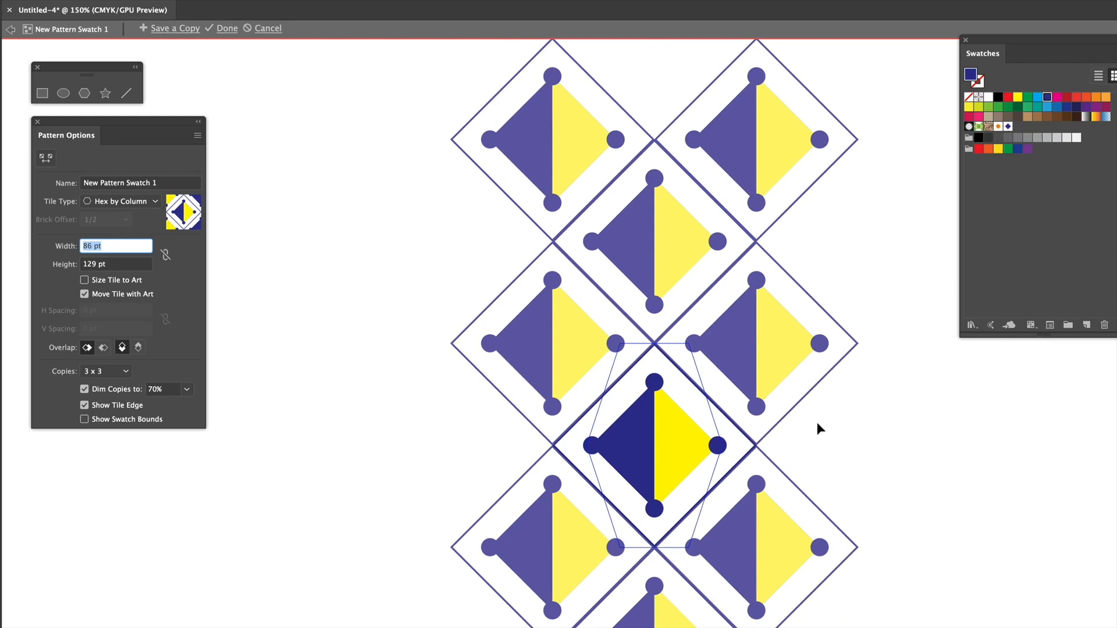
pyautogui.press('Down')
pyautogui.press('Up')
pyautogui.click(143, 203)
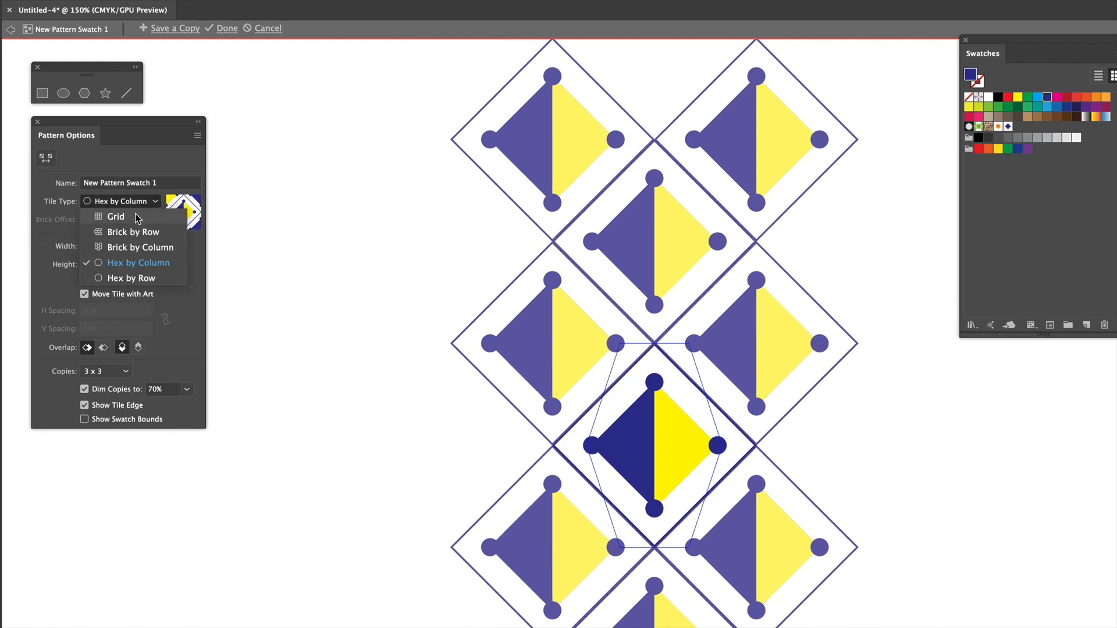
pyautogui.click(134, 204)
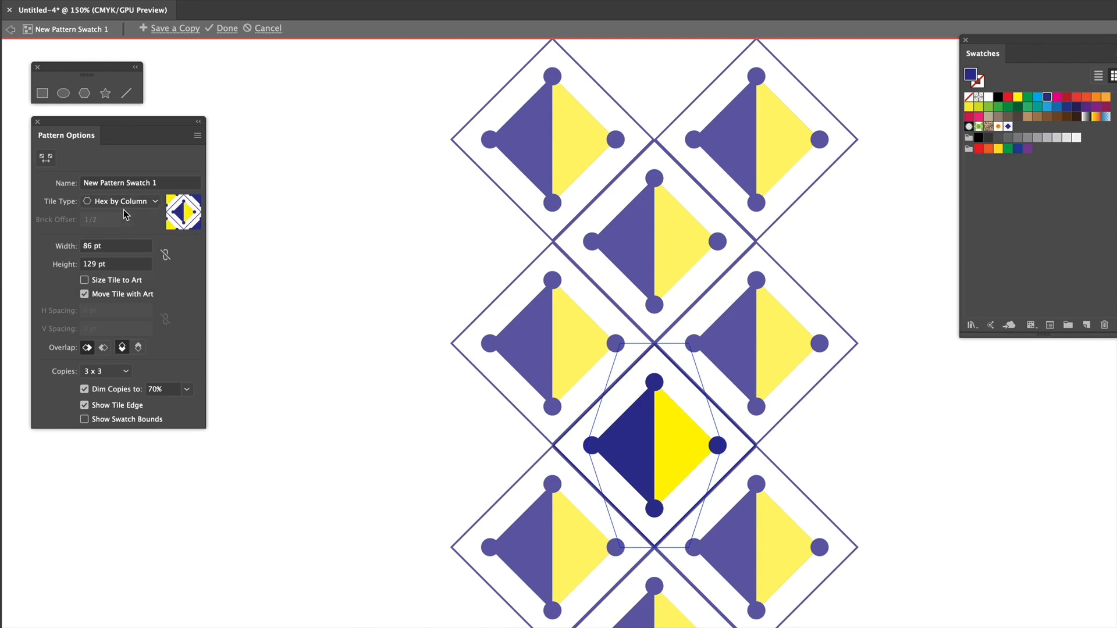
pyautogui.click(134, 204)
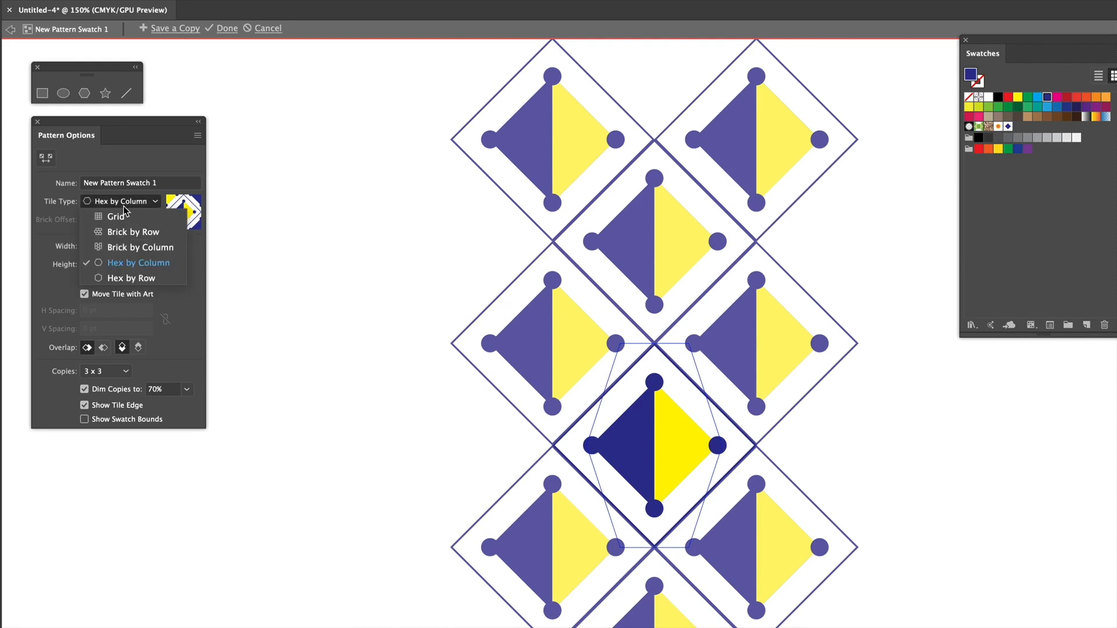
pyautogui.click(113, 263)
pyautogui.click(126, 249)
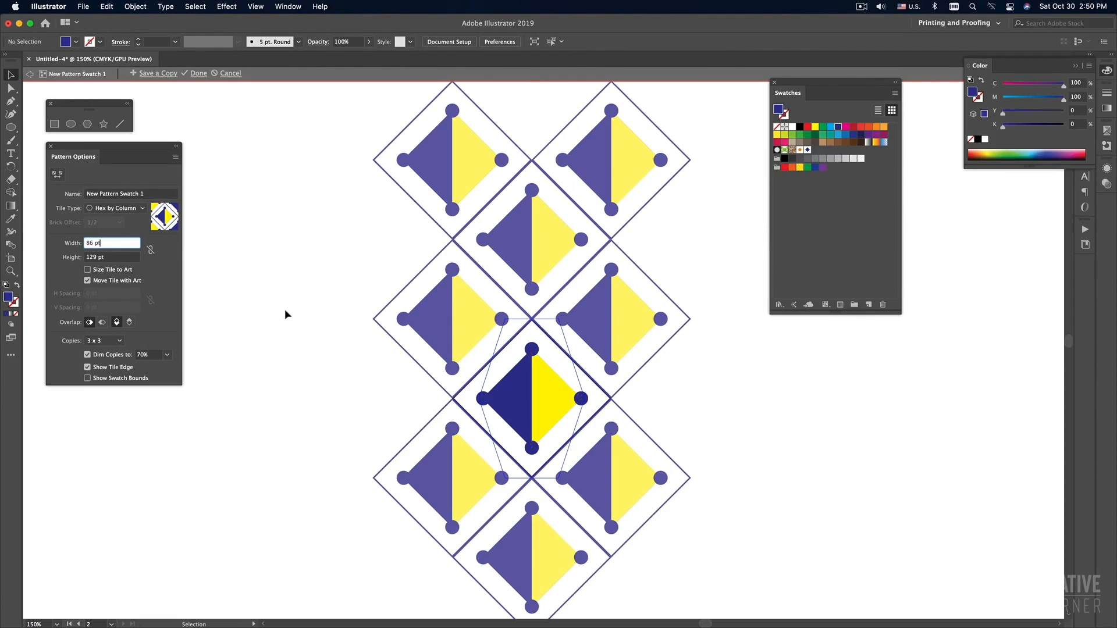
# Step: Set the pattern preview to 7 x 7 copies and view the whole repeat
pyautogui.click(105, 340)
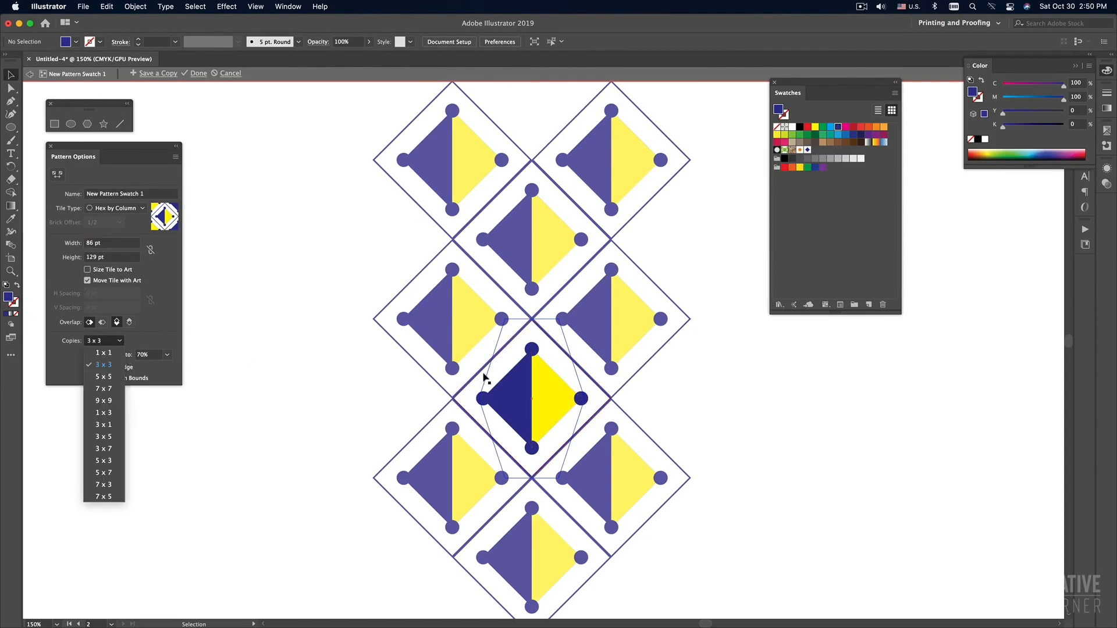
pyautogui.click(105, 389)
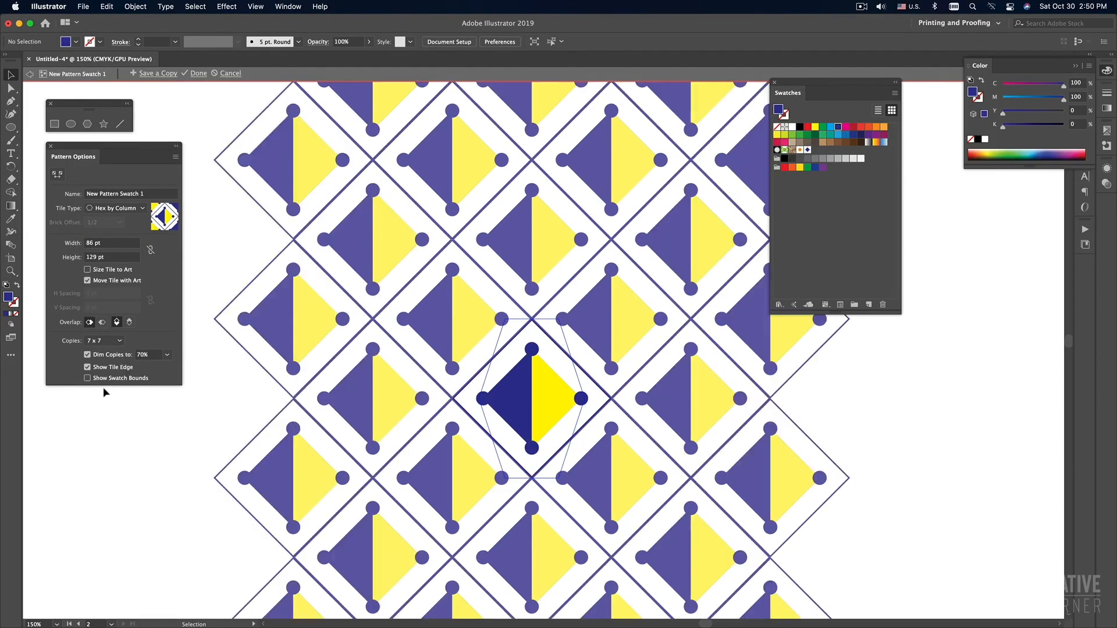
pyautogui.press('super+minus')
pyautogui.press('super+minus')
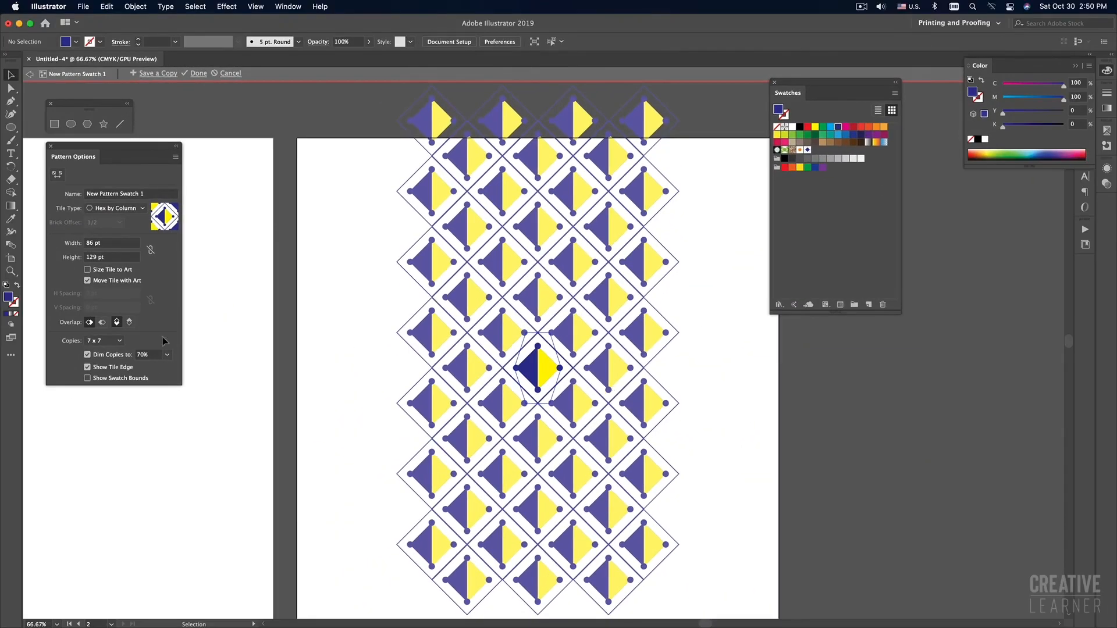
# Step: Set the pattern preview to 3 x 3 copies and finish editing the diamond pattern swatch
pyautogui.click(108, 340)
pyautogui.click(106, 371)
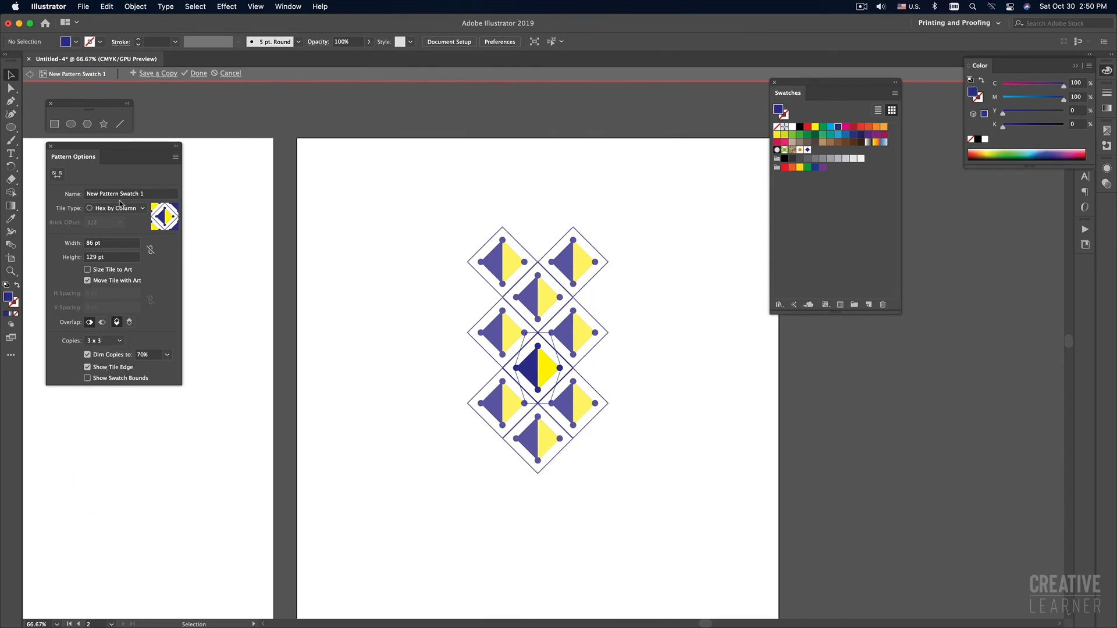
pyautogui.click(196, 75)
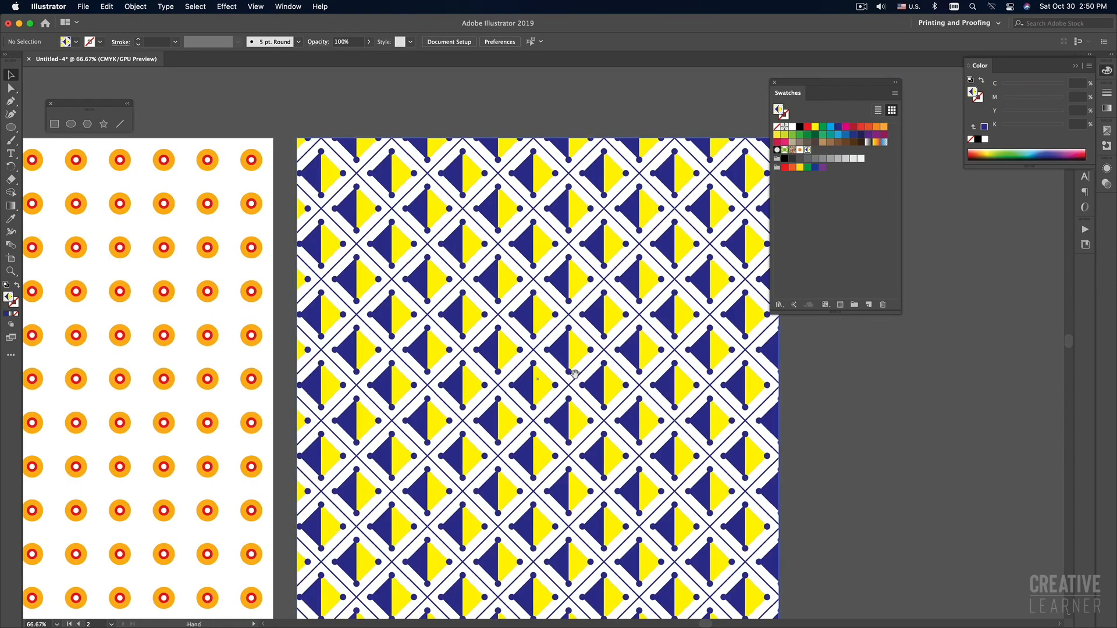
# Step: Examine the diamond pattern fill across the whole second artboard beside the circle pattern
pyautogui.keyDown('alt'); pyautogui.keyDown('super'); pyautogui.click(571, 372); pyautogui.keyUp('super'); pyautogui.keyUp('alt')
pyautogui.keyDown('alt'); pyautogui.keyDown('super'); pyautogui.click(570, 372); pyautogui.keyUp('super'); pyautogui.keyUp('alt')
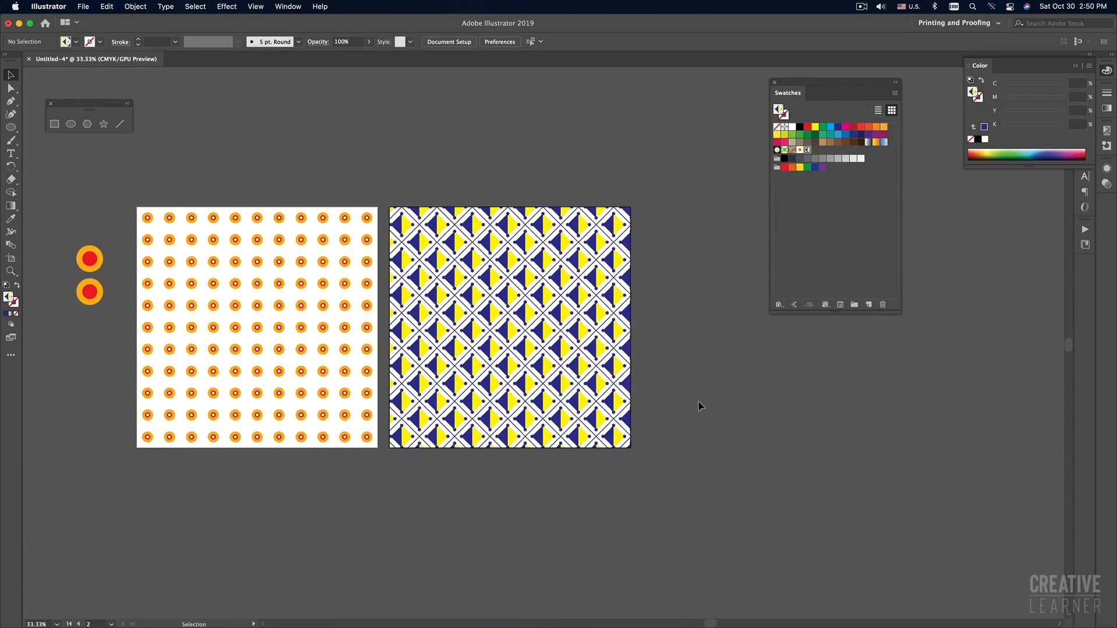
pyautogui.keyDown('super'); pyautogui.click(538, 343); pyautogui.keyUp('super')
pyautogui.moveTo(492, 332); pyautogui.dragTo(531, 341)
pyautogui.press('super+equal')
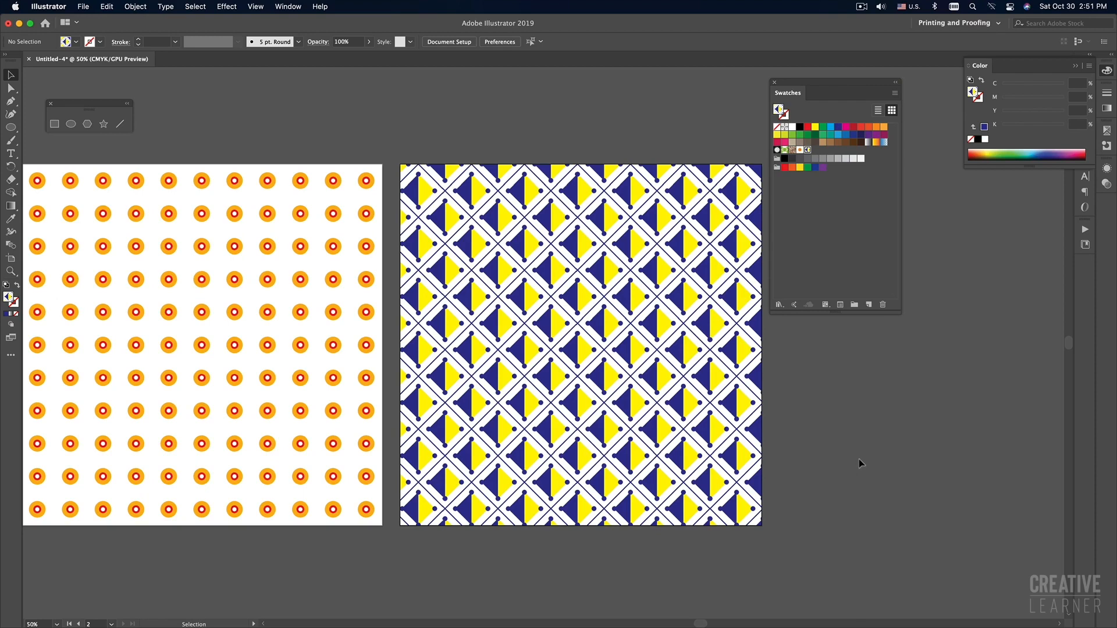
pyautogui.press('space')
pyautogui.keyDown('alt'); pyautogui.keyDown('super'); pyautogui.click(564, 377); pyautogui.keyUp('super'); pyautogui.keyUp('alt')
pyautogui.moveTo(565, 376); pyautogui.dragTo(589, 382)
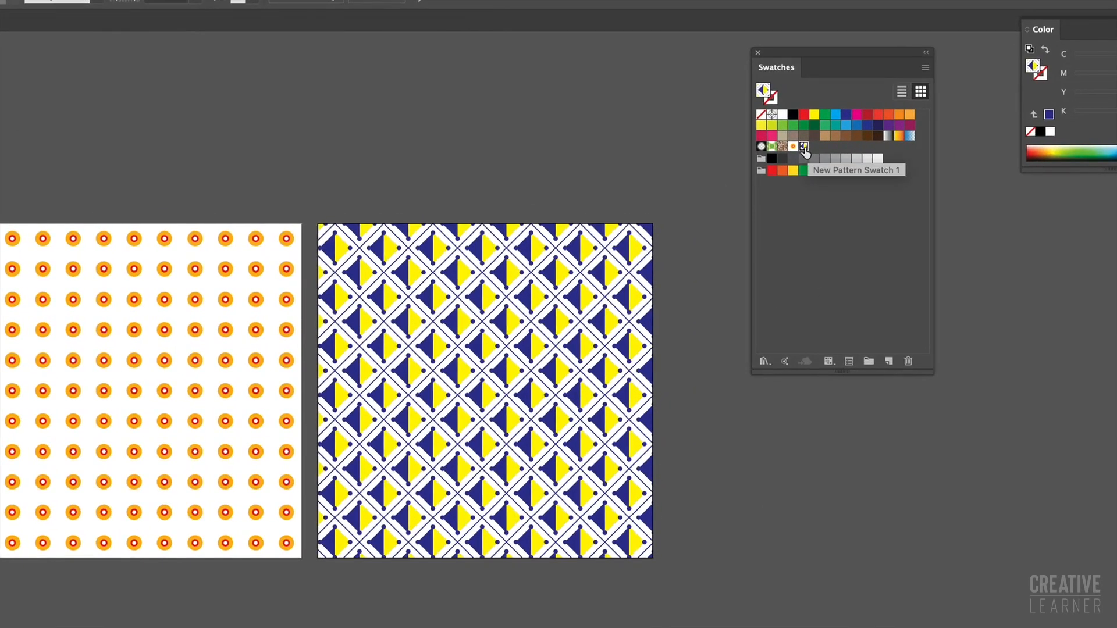
# Step: Reopen the diamond pattern swatch in pattern editing mode and exit it without changes
pyautogui.doubleClick(804, 147)
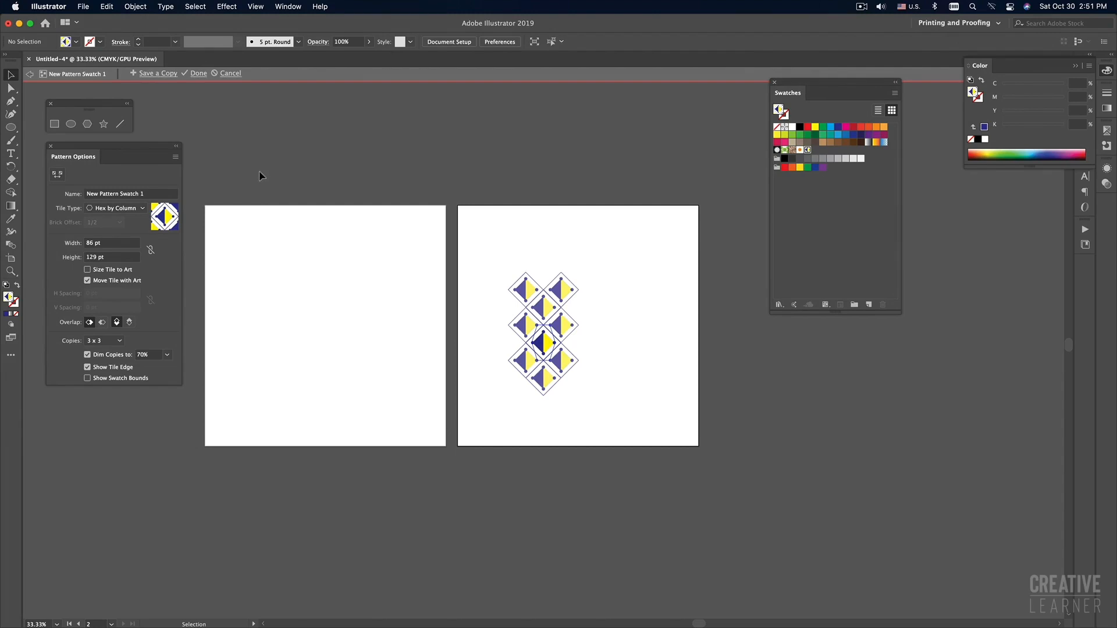
pyautogui.click(199, 73)
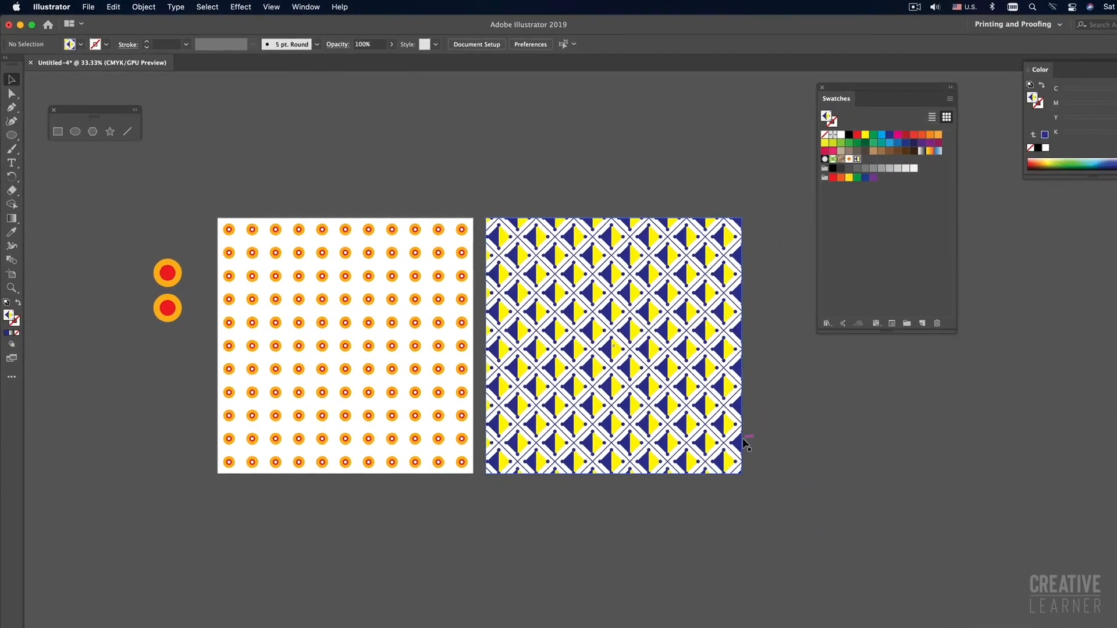
# Step: Select the diamond-filled square on the second artboard
pyautogui.press('super+minus')
pyautogui.moveTo(673, 364); pyautogui.dragTo(718, 394)
pyautogui.click(650, 370)
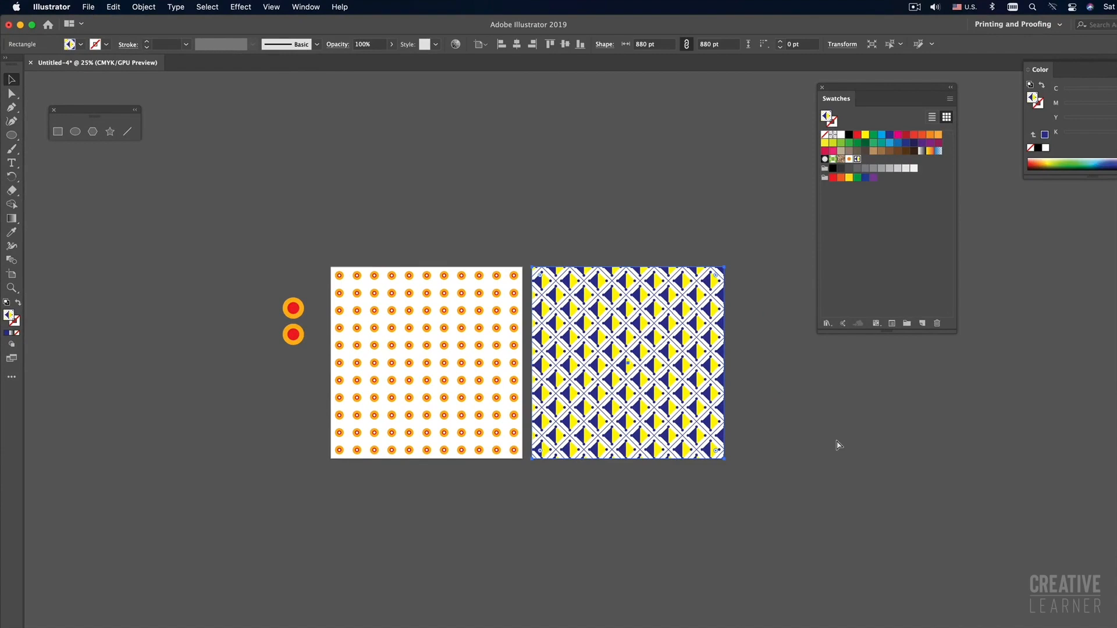
# Step: Switch to Photoshop, check the contents of Rectangle 1.psb, and return to the gift box mockup
pyautogui.press('super+Tab')
pyautogui.press('super+Tab')
pyautogui.press('super+Tab')
pyautogui.press('super+Tab')
pyautogui.press('super+Tab')
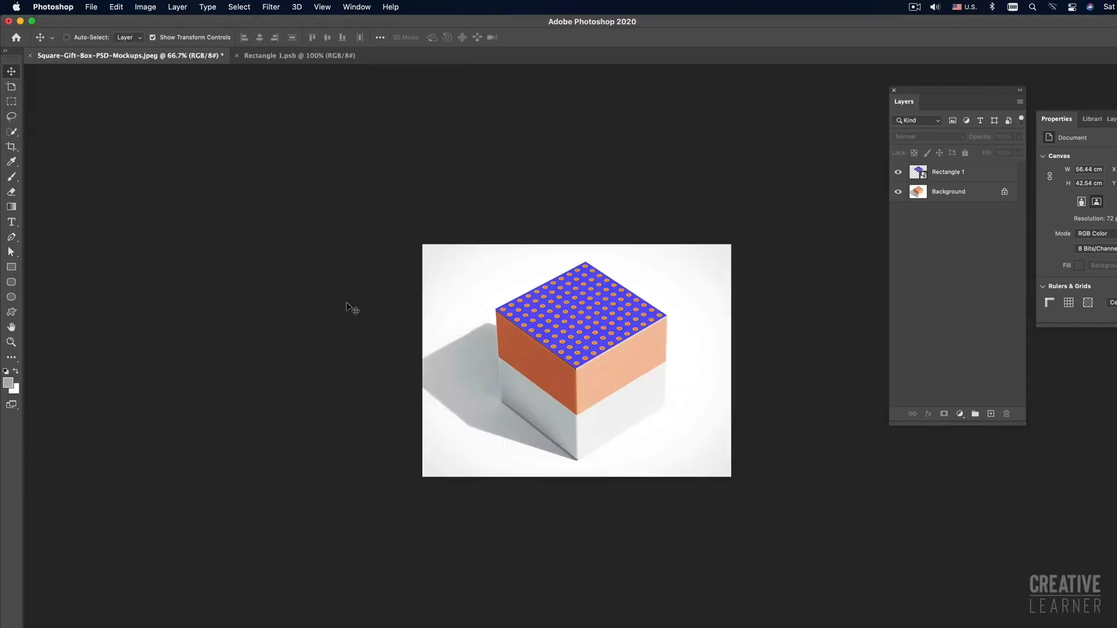
pyautogui.click(300, 55)
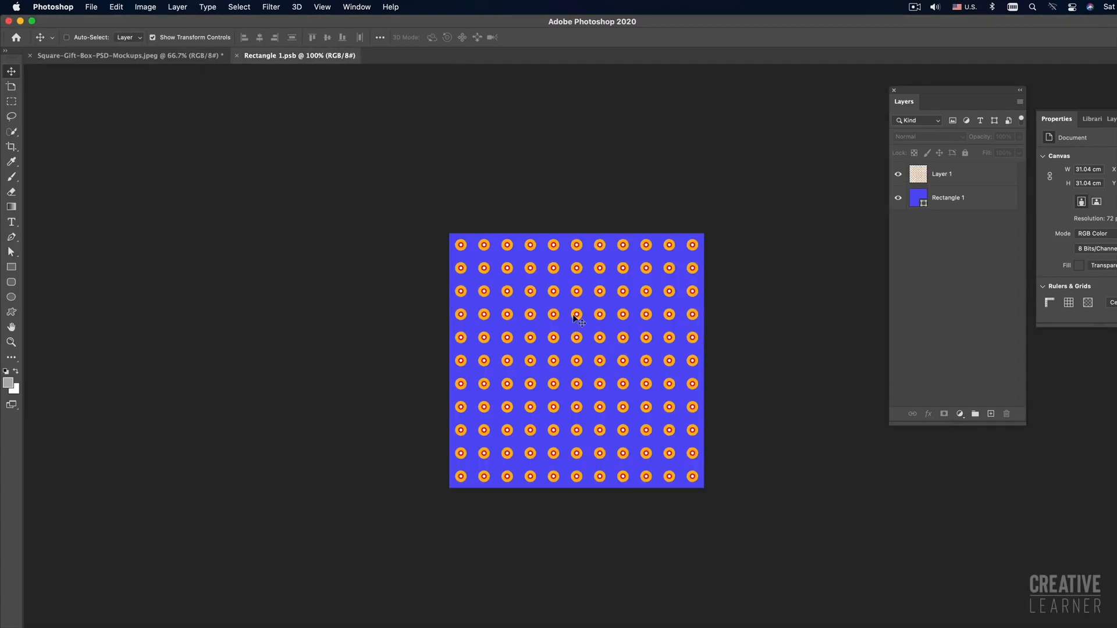
pyautogui.click(133, 56)
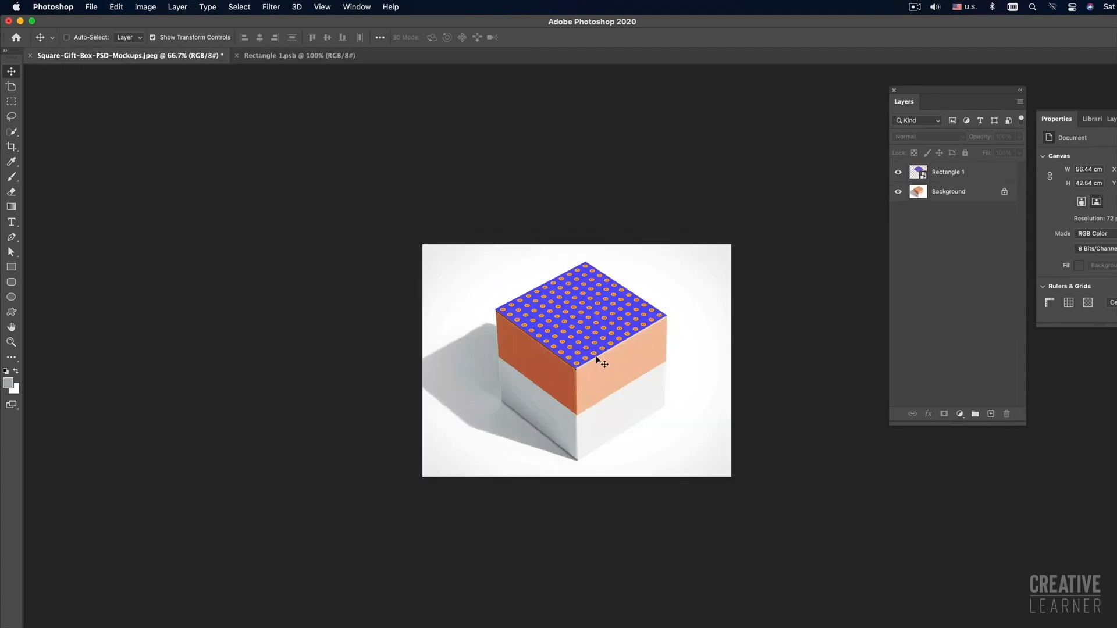
# Step: Draw a rectangle shape over the gift box mockup and set its width and height to 880 px
pyautogui.click(11, 267)
pyautogui.moveTo(499, 274); pyautogui.dragTo(621, 448)
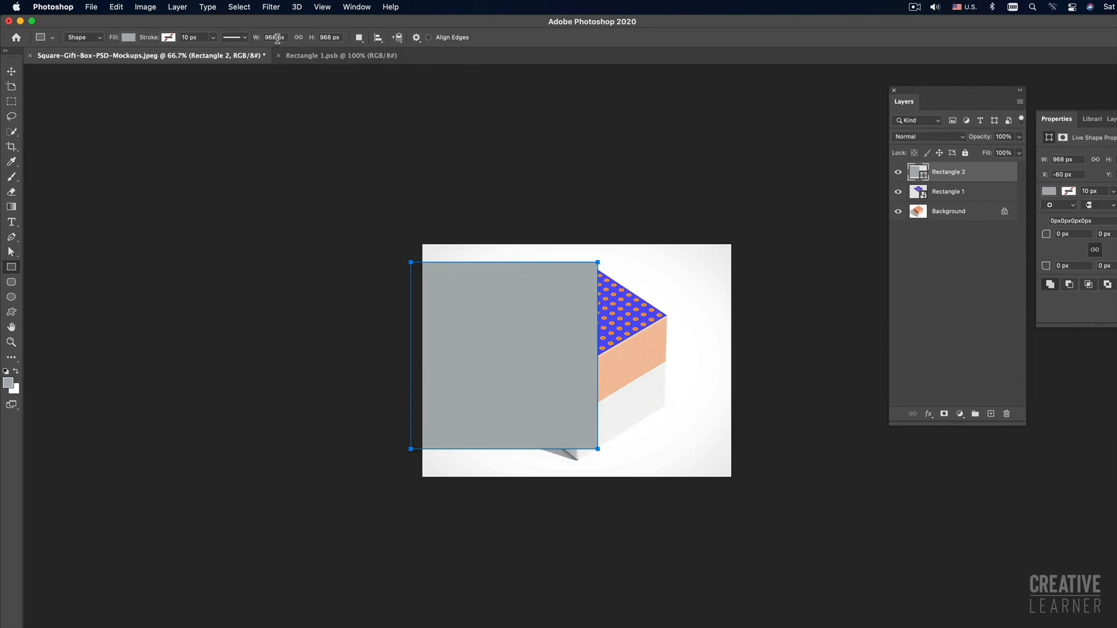
pyautogui.write('88')
pyautogui.click(337, 38)
pyautogui.write('88')
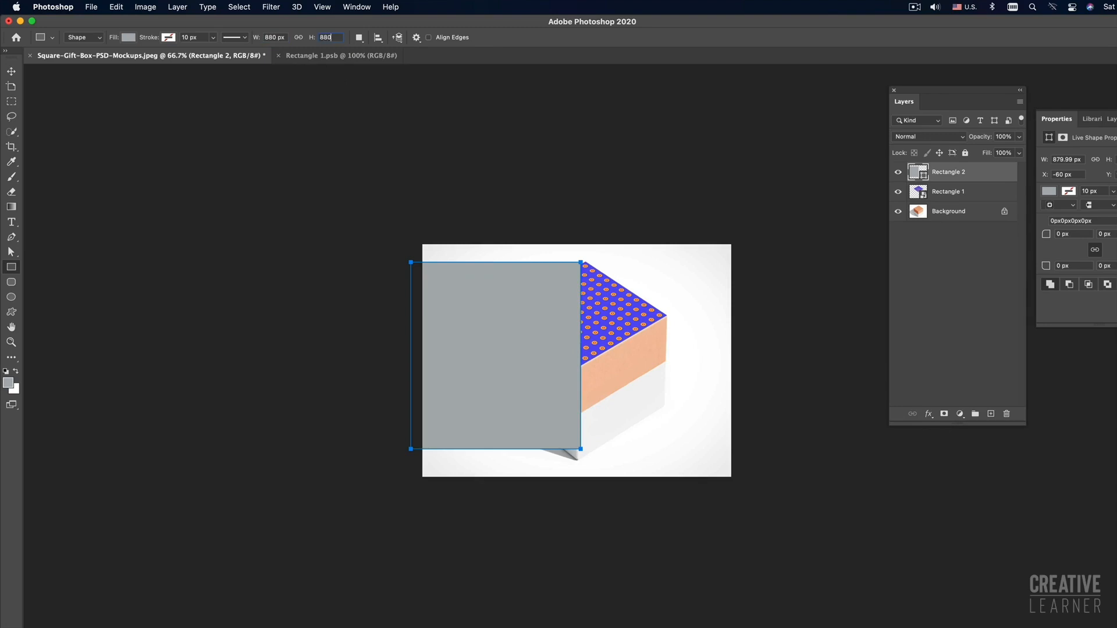
pyautogui.press('Return')
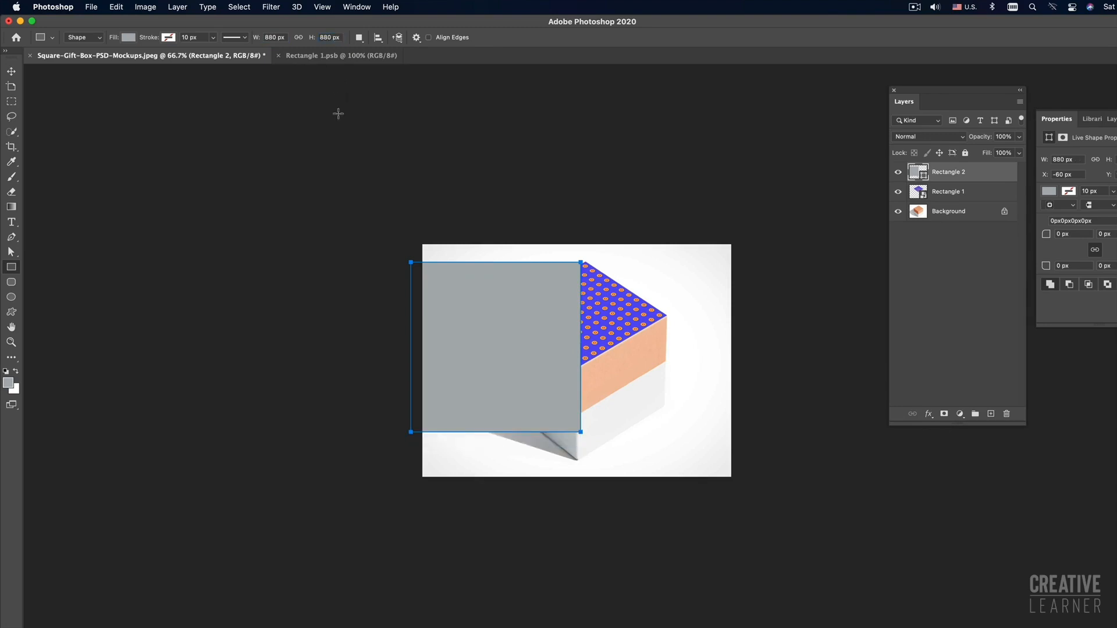
# Step: Center the gray square over the gift box and convert the Rectangle 2 layer to a smart object
pyautogui.click(11, 71)
pyautogui.moveTo(520, 342); pyautogui.dragTo(616, 349)
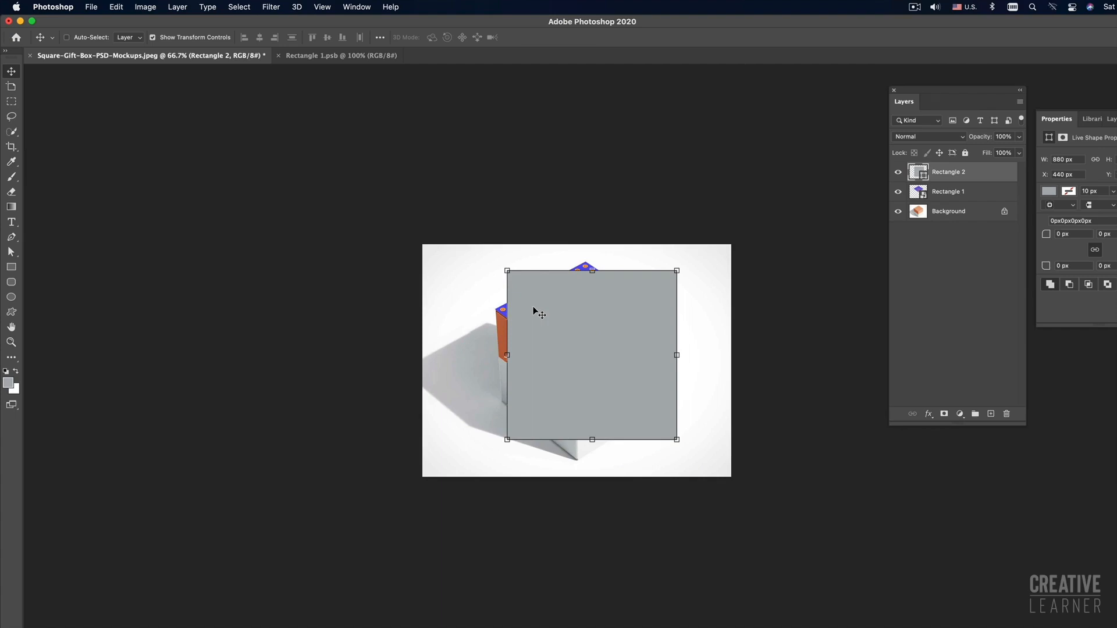
pyautogui.moveTo(514, 279)
pyautogui.mouseDown()
pyautogui.moveTo(616, 403)
pyautogui.moveTo(494, 287)
pyautogui.moveTo(512, 298)
pyautogui.mouseUp()
pyautogui.rightClick(980, 173)
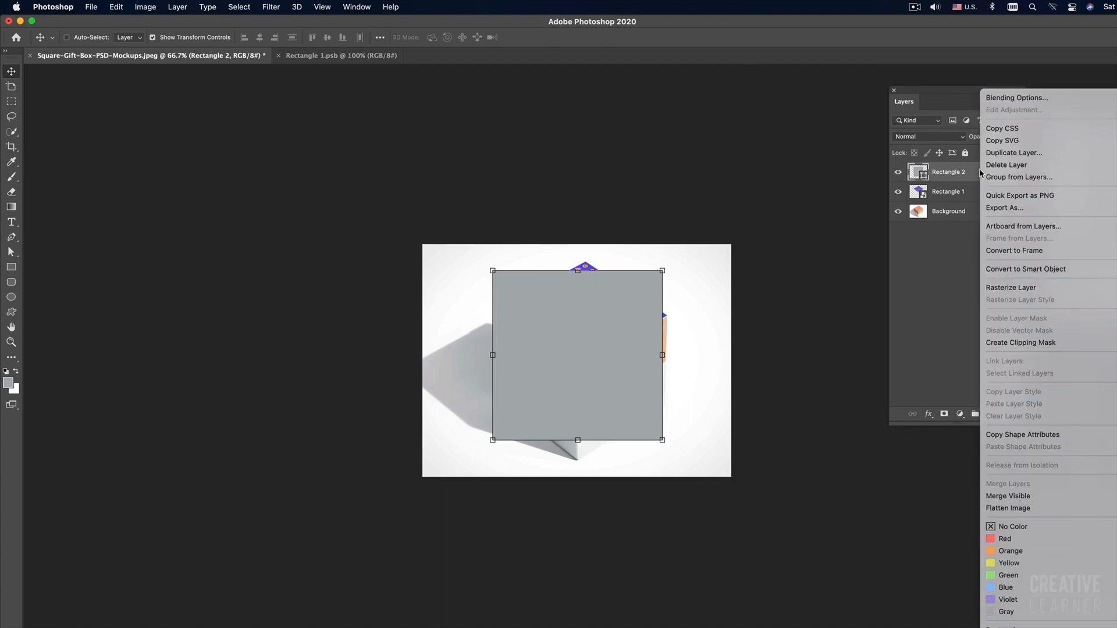
pyautogui.click(1018, 270)
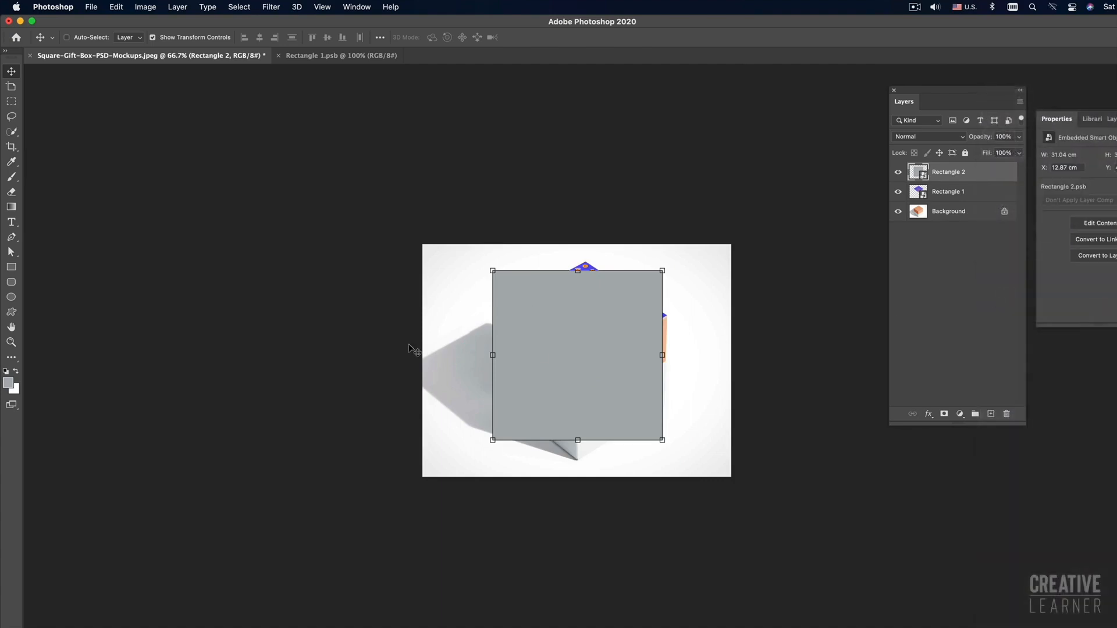
# Step: Distort the Rectangle 2 smart object by its four corners to cover the box's right face
pyautogui.press('super+plus')
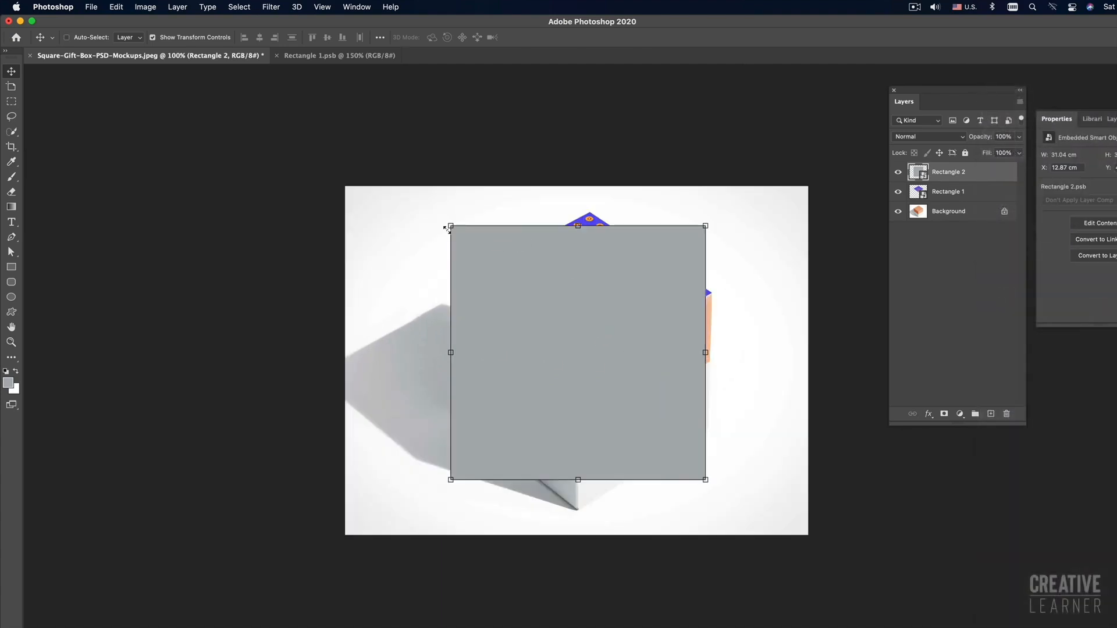
pyautogui.moveTo(449, 226); pyautogui.dragTo(551, 330)
pyautogui.moveTo(709, 487); pyautogui.dragTo(711, 435)
pyautogui.moveTo(451, 480); pyautogui.dragTo(578, 509)
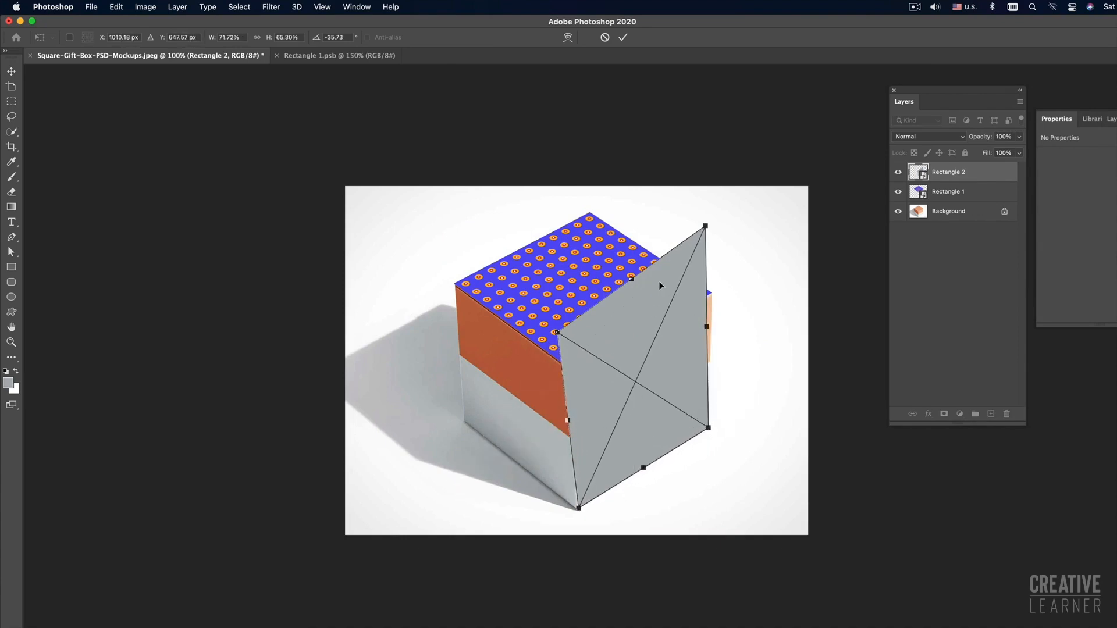
pyautogui.moveTo(707, 228); pyautogui.dragTo(712, 294)
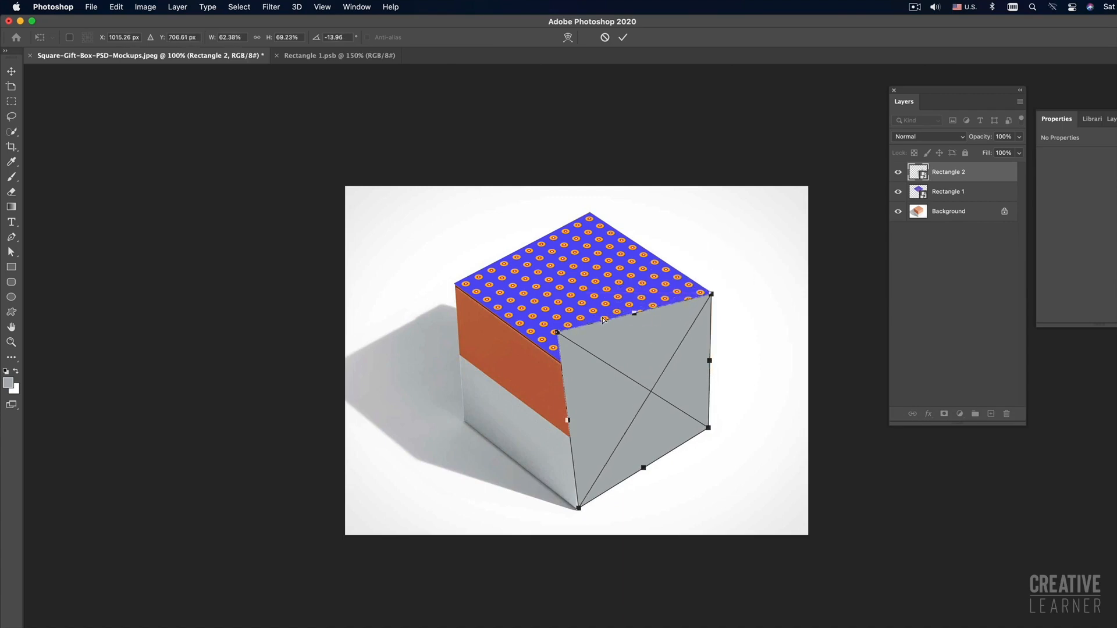
pyautogui.moveTo(557, 334); pyautogui.dragTo(577, 375)
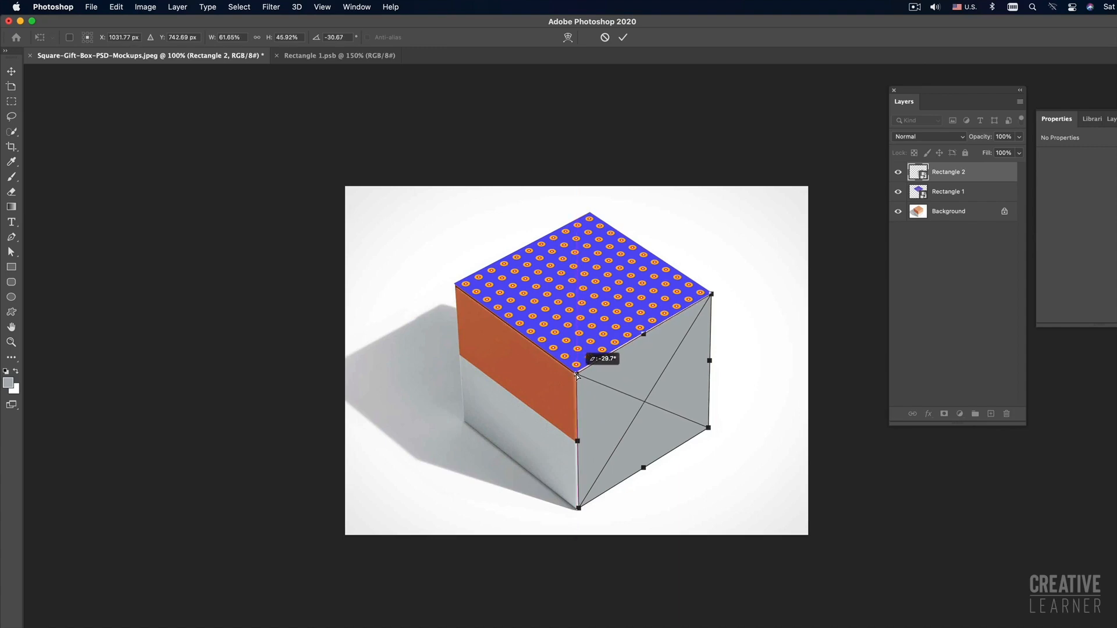
# Step: Fine-tune the corners of the distorted square to match the right face's edges and apply the transform
pyautogui.keyDown('super'); pyautogui.click(658, 343); pyautogui.keyUp('super')
pyautogui.moveTo(579, 426); pyautogui.dragTo(576, 425)
pyautogui.scroll(-5, 576, 427)
pyautogui.hscroll(4, 576, 426)
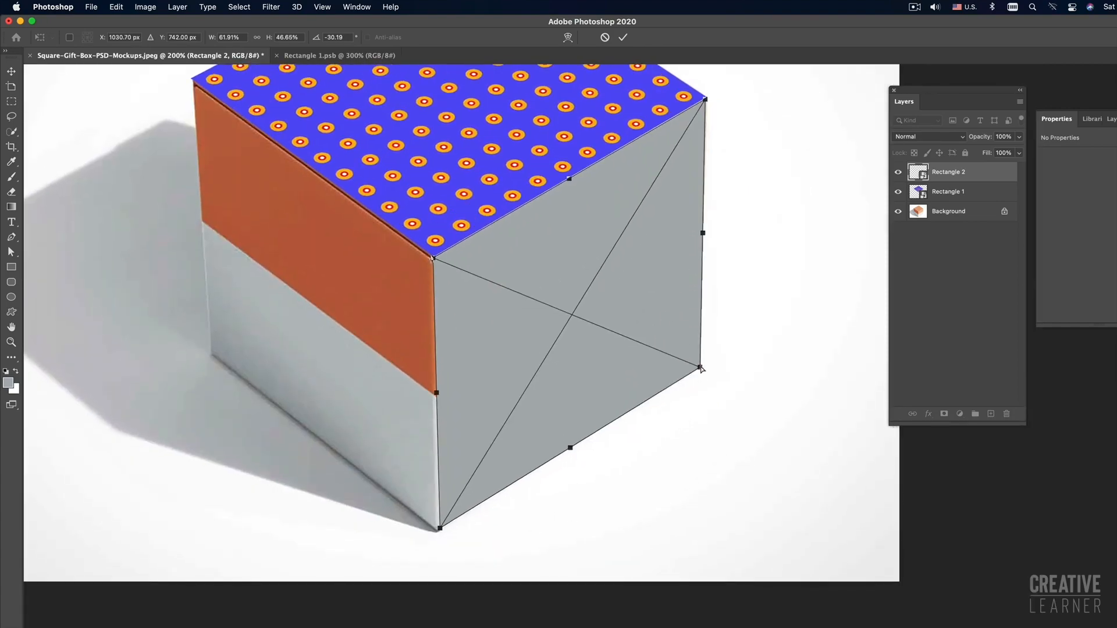
pyautogui.moveTo(700, 368)
pyautogui.mouseDown()
pyautogui.moveTo(675, 343)
pyautogui.moveTo(699, 370)
pyautogui.mouseUp()
pyautogui.keyDown('alt'); pyautogui.click(561, 303); pyautogui.keyUp('alt')
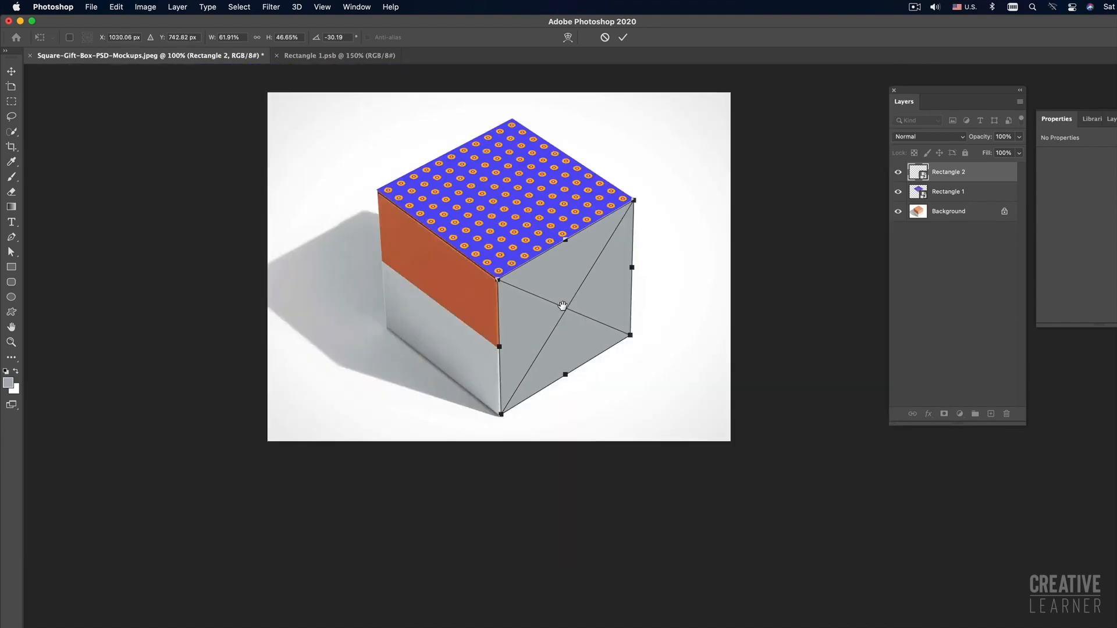
pyautogui.press('Return')
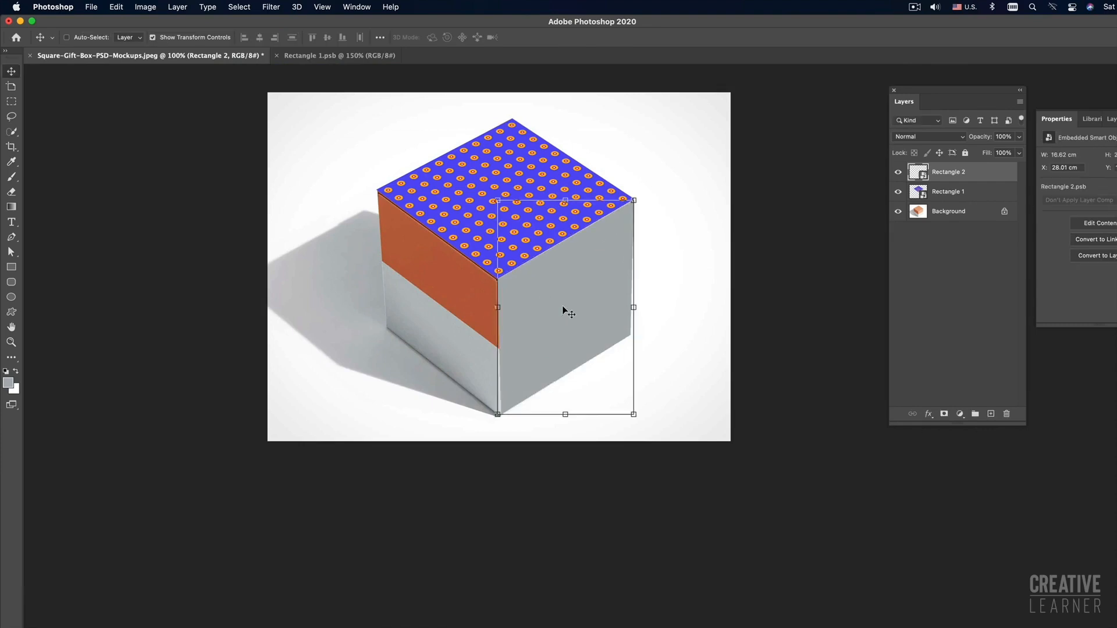
# Step: Turn on CMYK proof colors and transform Rectangle 2 so its lowest corner meets the box's front bottom corner
pyautogui.press('super+y')
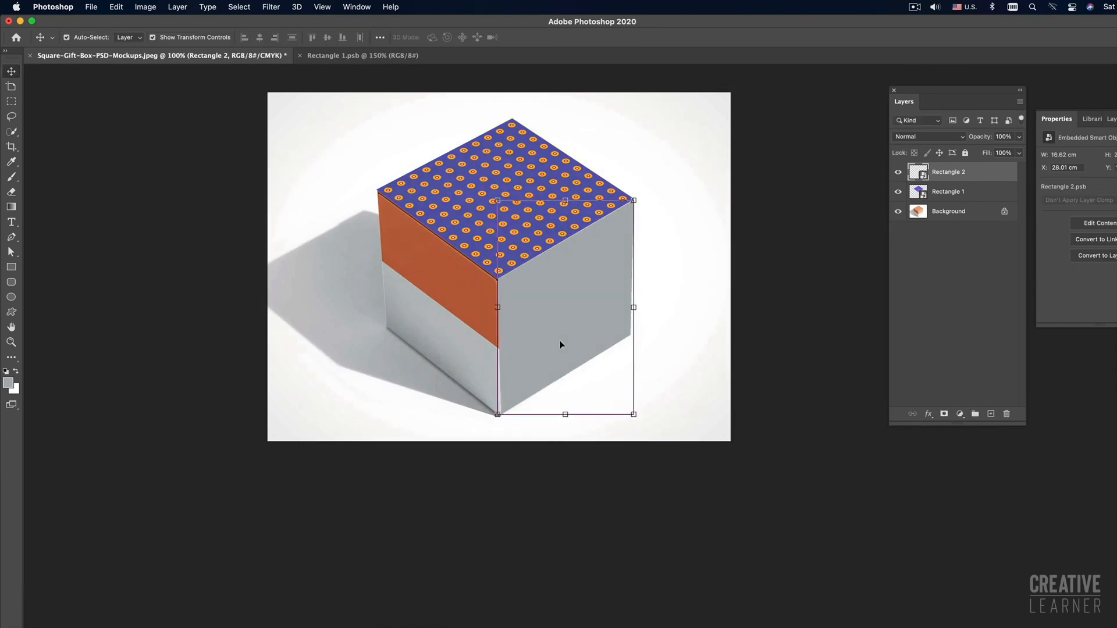
pyautogui.press('super+t')
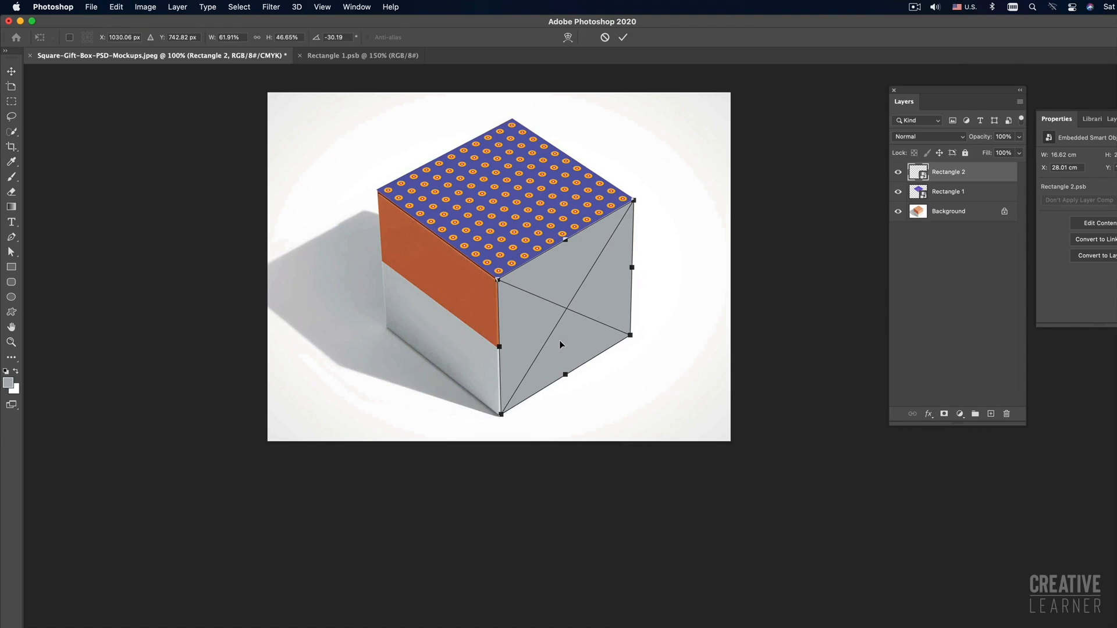
pyautogui.keyDown('super'); pyautogui.click(514, 362); pyautogui.keyUp('super')
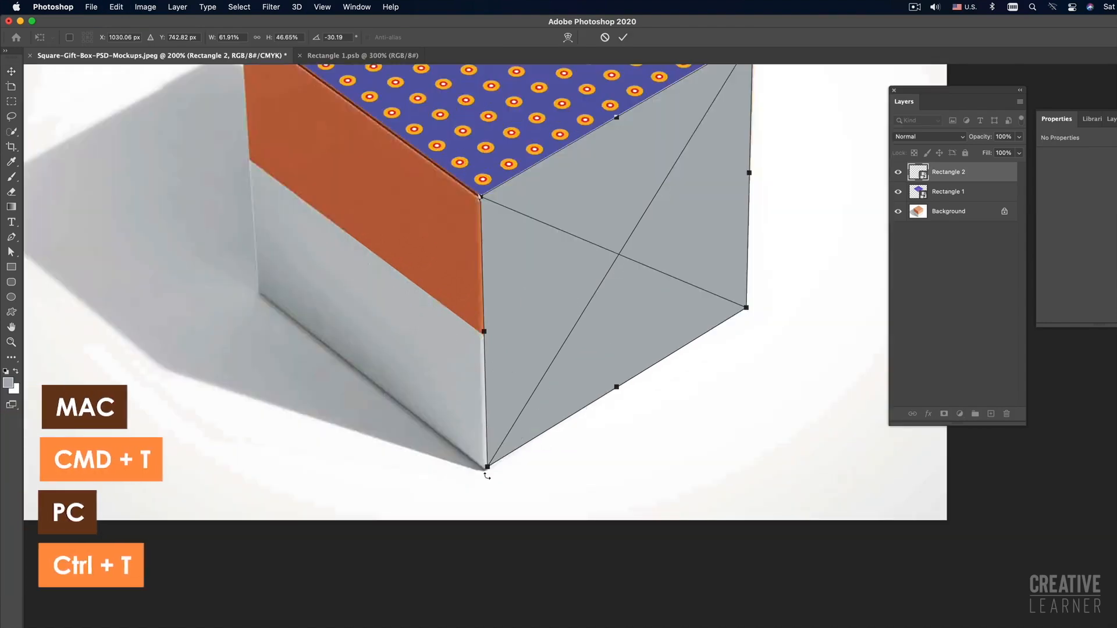
pyautogui.moveTo(487, 469)
pyautogui.mouseDown()
pyautogui.moveTo(492, 457)
pyautogui.moveTo(548, 459)
pyautogui.moveTo(486, 473)
pyautogui.mouseUp()
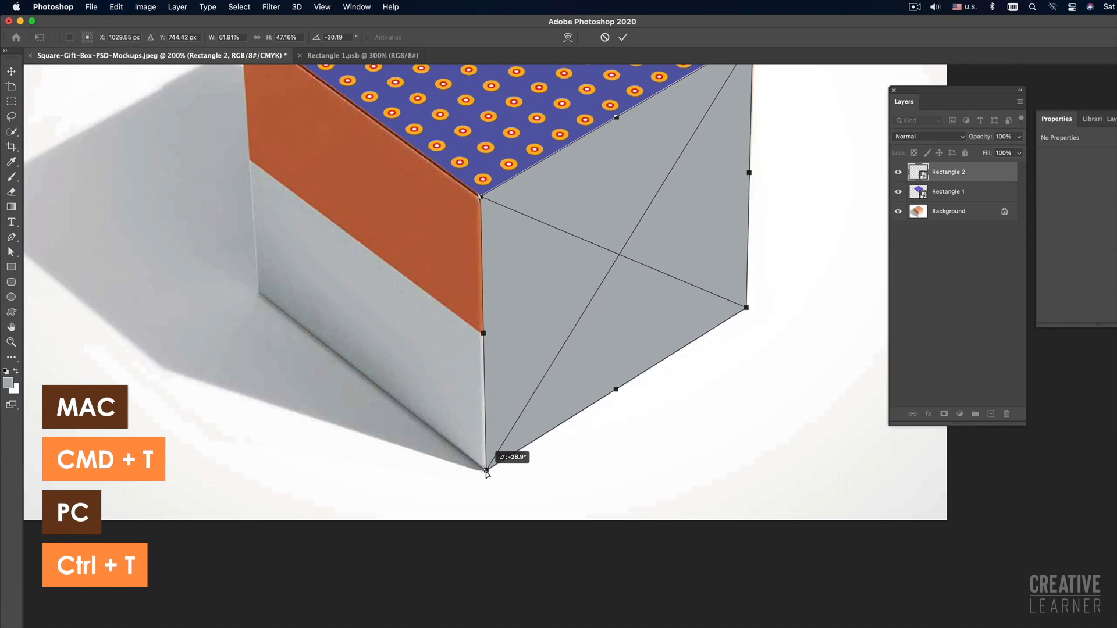
pyautogui.press('Return')
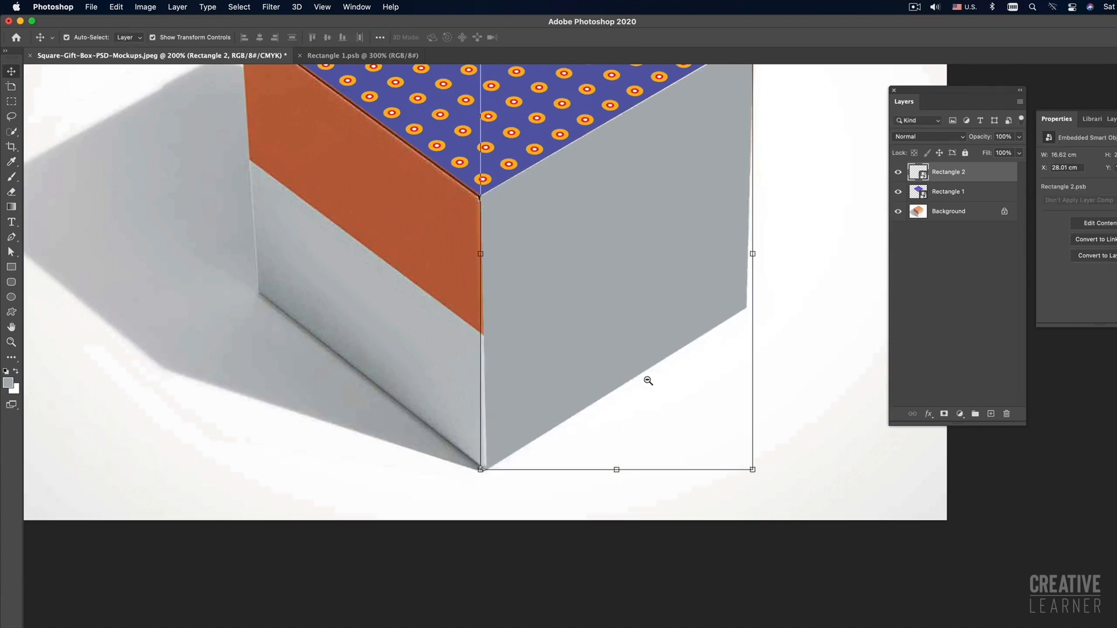
# Step: Open the contents of the Rectangle 2 smart object
pyautogui.keyDown('alt'); pyautogui.click(644, 380); pyautogui.keyUp('alt')
pyautogui.keyDown('alt'); pyautogui.click(645, 380); pyautogui.keyUp('alt')
pyautogui.click(647, 336)
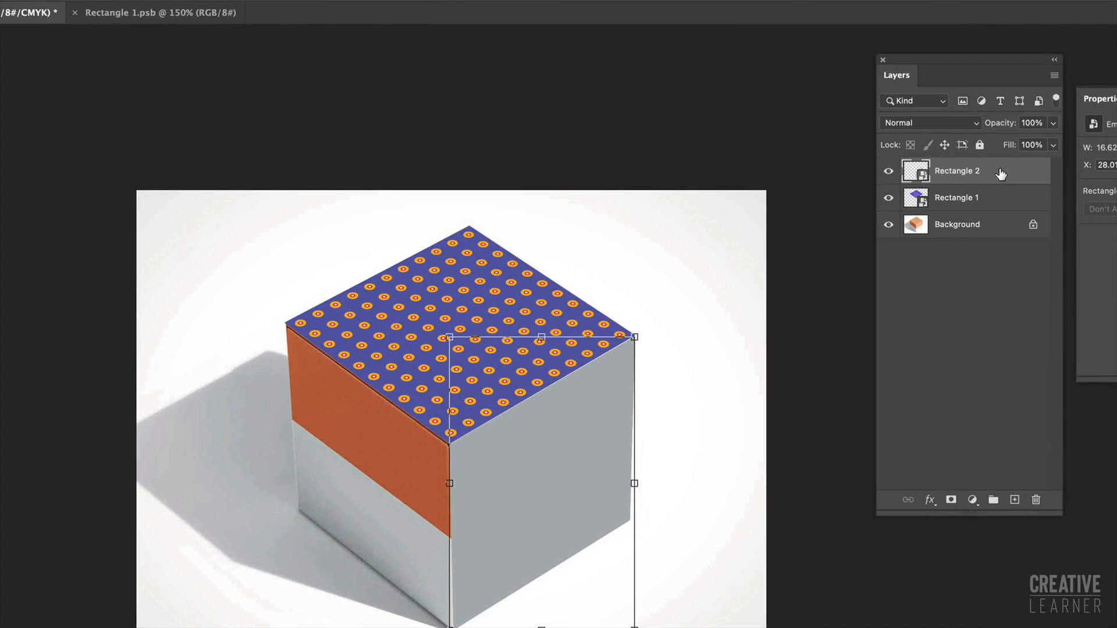
pyautogui.doubleClick(924, 175)
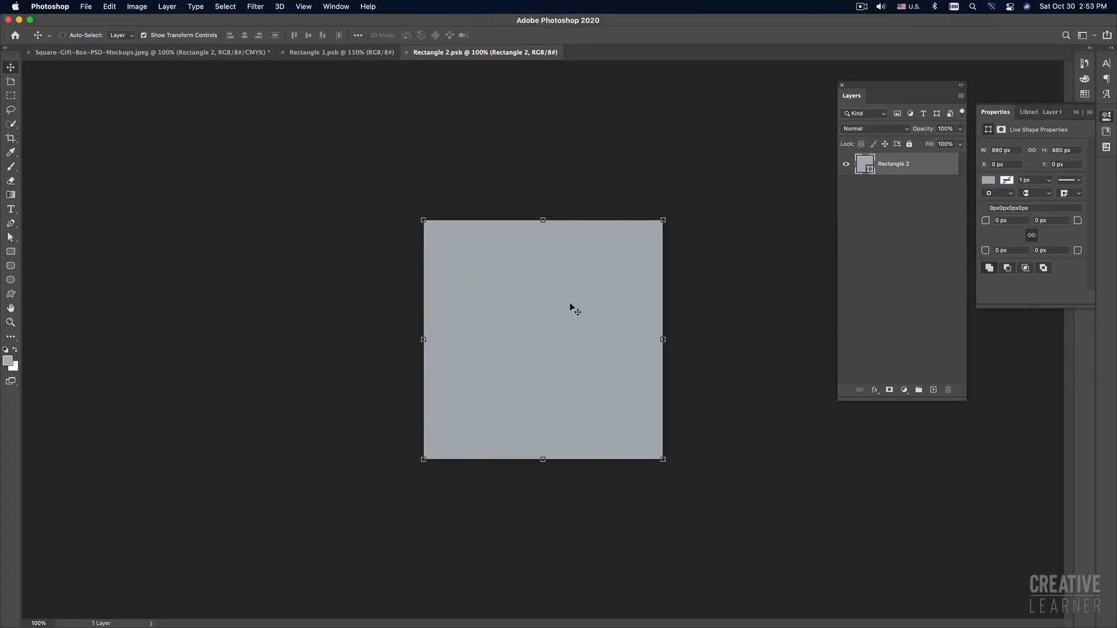
# Step: Switch to Illustrator, select the diamond-filled square on the second artboard, and return to Rectangle 2.psb in Photoshop
pyautogui.press('super+Tab')
pyautogui.press('super+Tab')
pyautogui.press('super+Tab')
pyautogui.press('super+Tab')
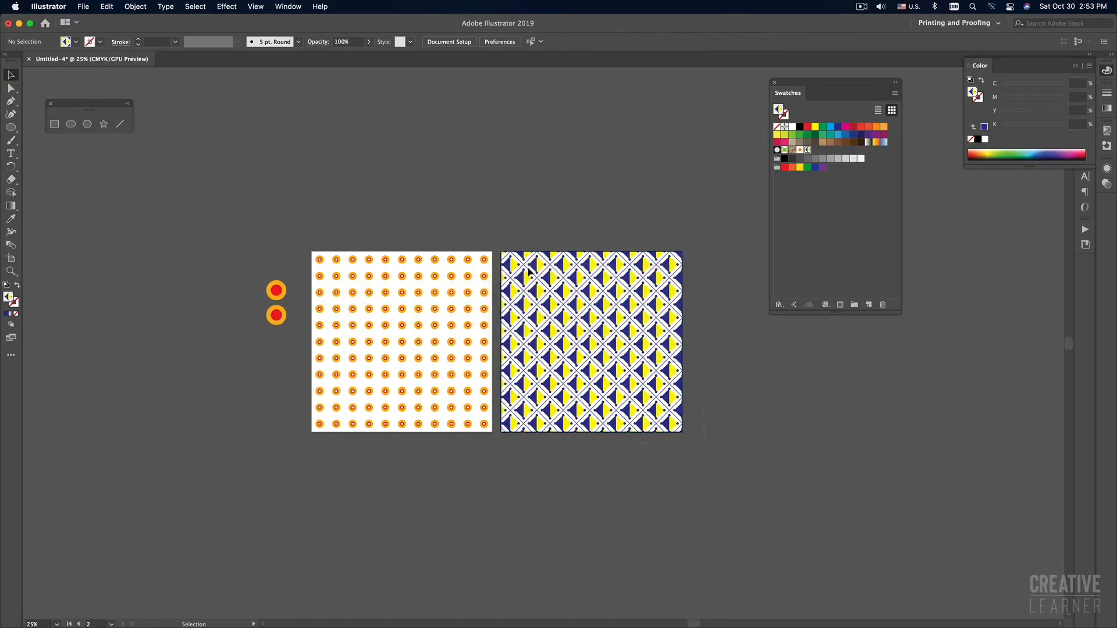
pyautogui.moveTo(493, 231); pyautogui.dragTo(494, 232)
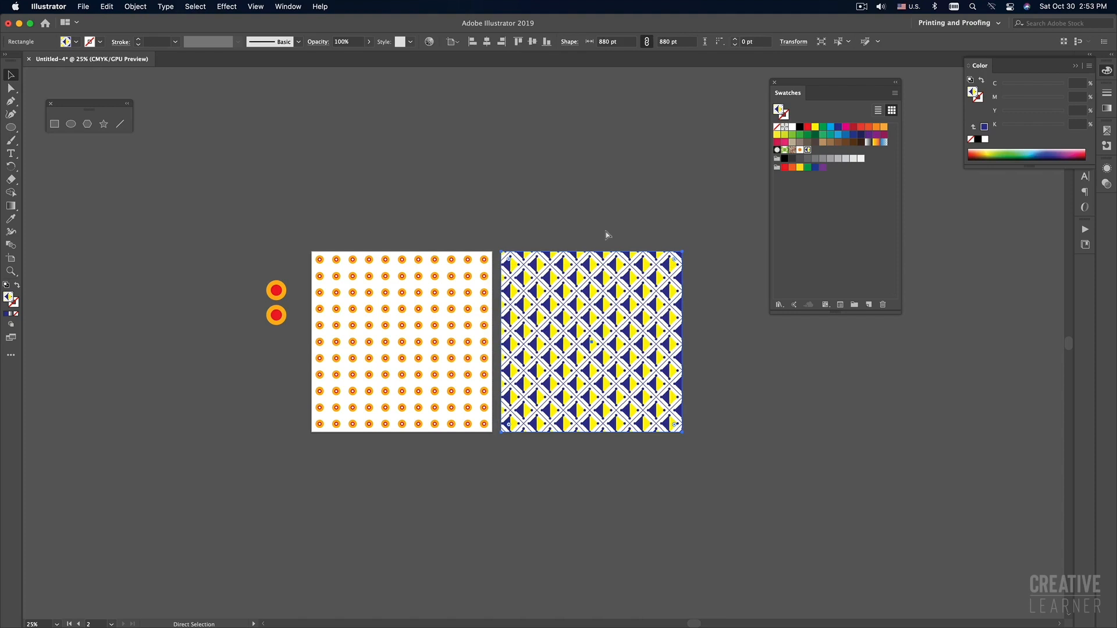
pyautogui.press('super+Tab')
pyautogui.press('super+Tab')
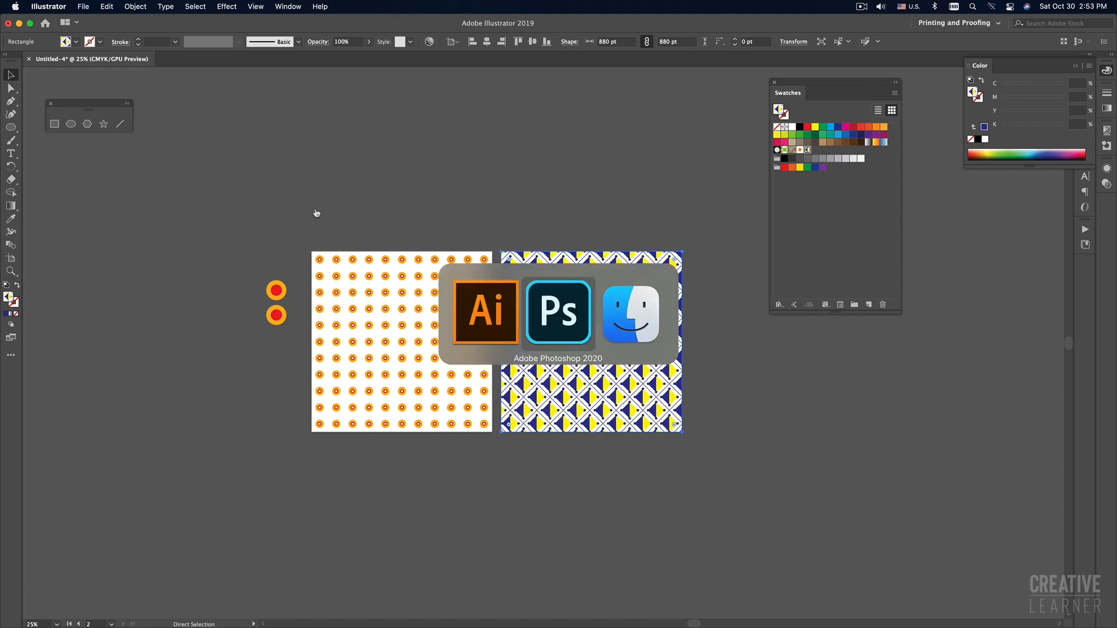
pyautogui.press('super+Tab')
pyautogui.press('super+Tab')
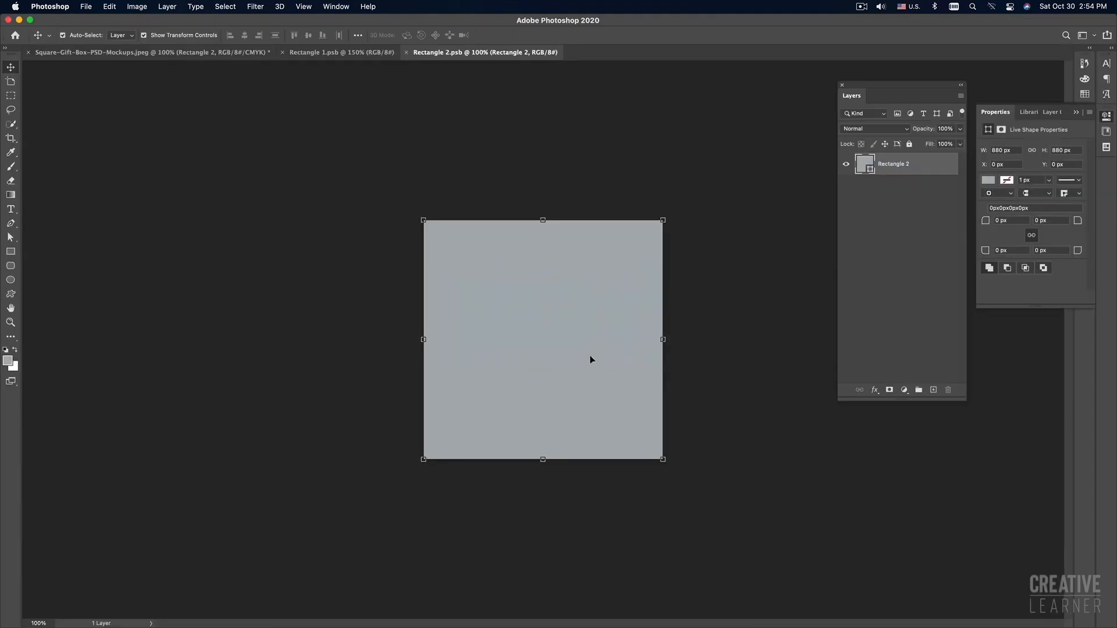
# Step: Paste the diamond pattern into Rectangle 2.psb as a pixel layer and leave it deselected over the grey square
pyautogui.press('super+v')
pyautogui.click(588, 229)
pyautogui.click(588, 229)
pyautogui.press('Return')
pyautogui.click(456, 180)
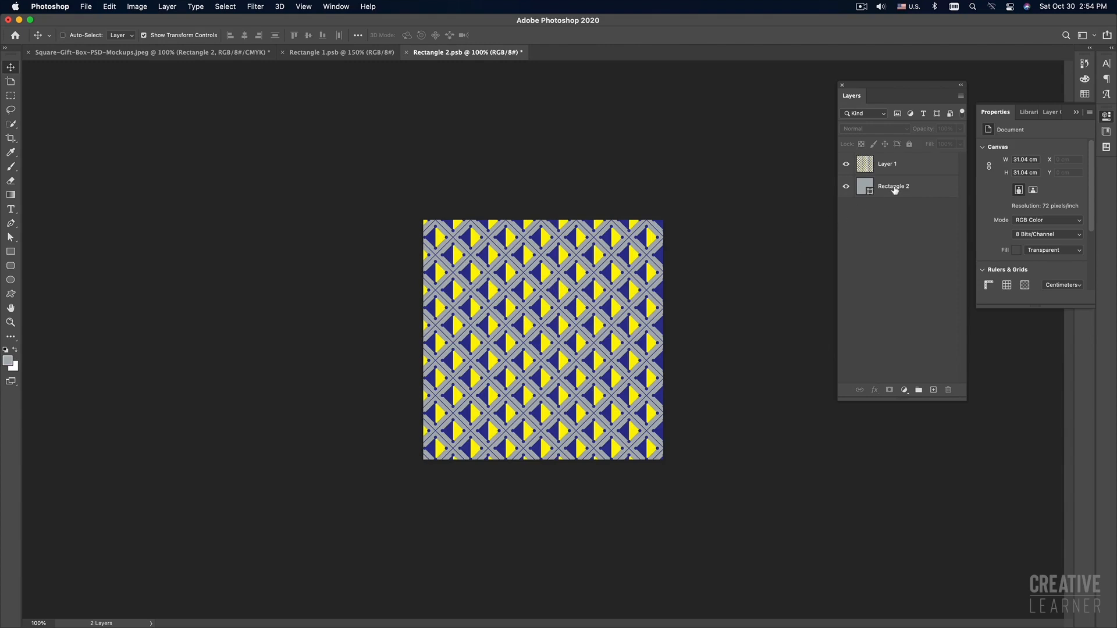
# Step: Change the fill of the Rectangle 2 layer behind the pattern to light turquoise #8cedec
pyautogui.click(862, 190)
pyautogui.doubleClick(863, 190)
pyautogui.click(735, 399)
pyautogui.moveTo(735, 398); pyautogui.dragTo(708, 393)
pyautogui.click(817, 459)
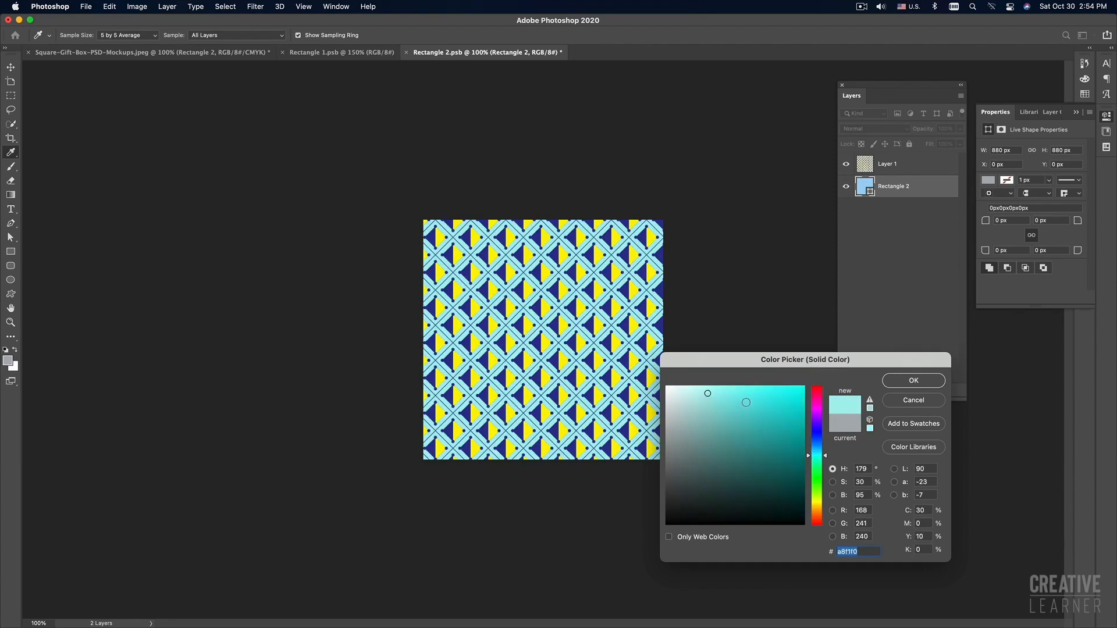
pyautogui.click(723, 396)
pyautogui.click(918, 383)
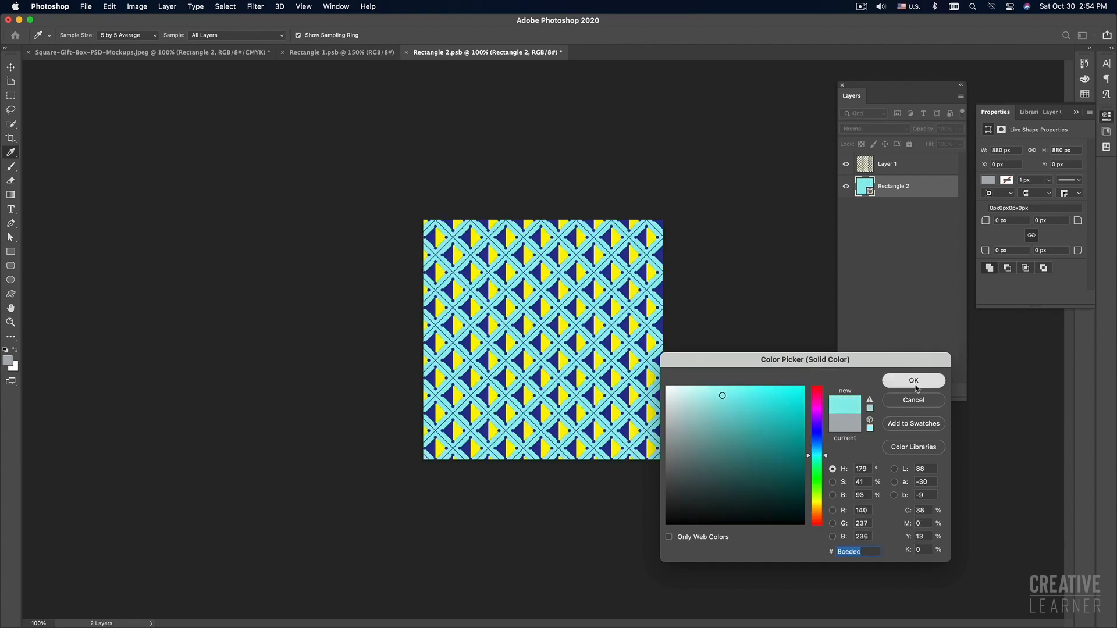
pyautogui.press('v')
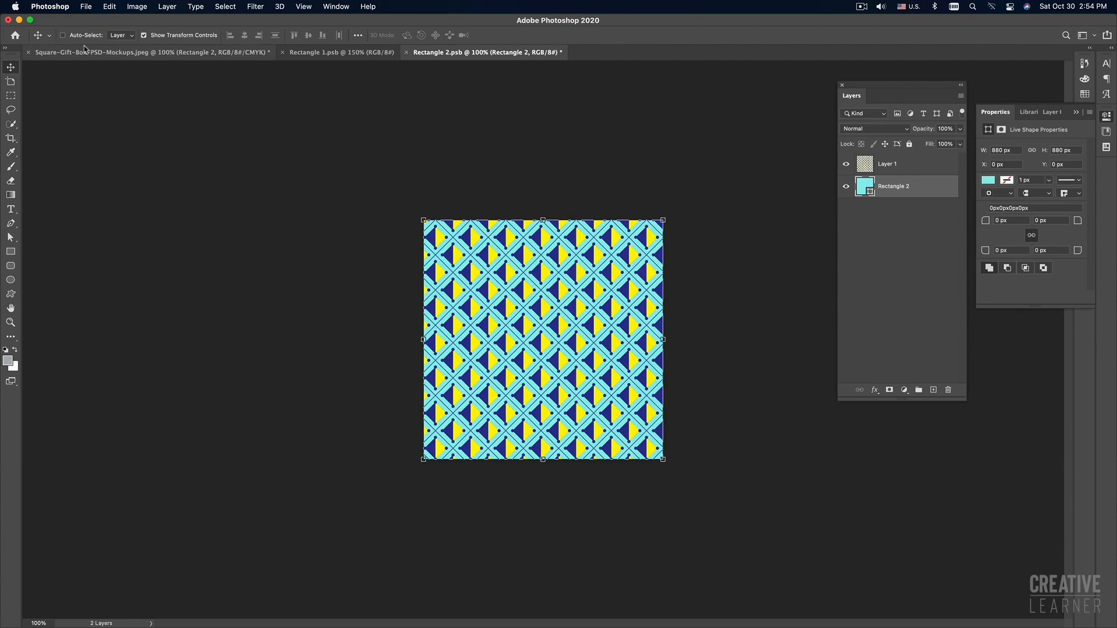
# Step: Save the Rectangle 2 smart object and return to the gift box mockup with nothing selected
pyautogui.click(87, 7)
pyautogui.click(100, 120)
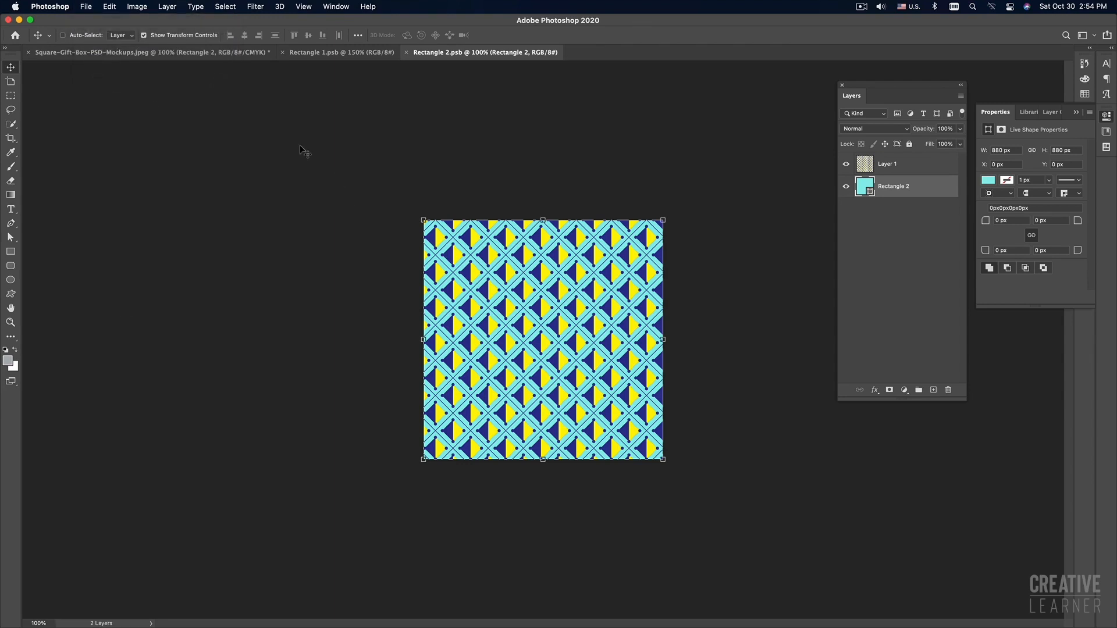
pyautogui.click(148, 54)
pyautogui.click(798, 473)
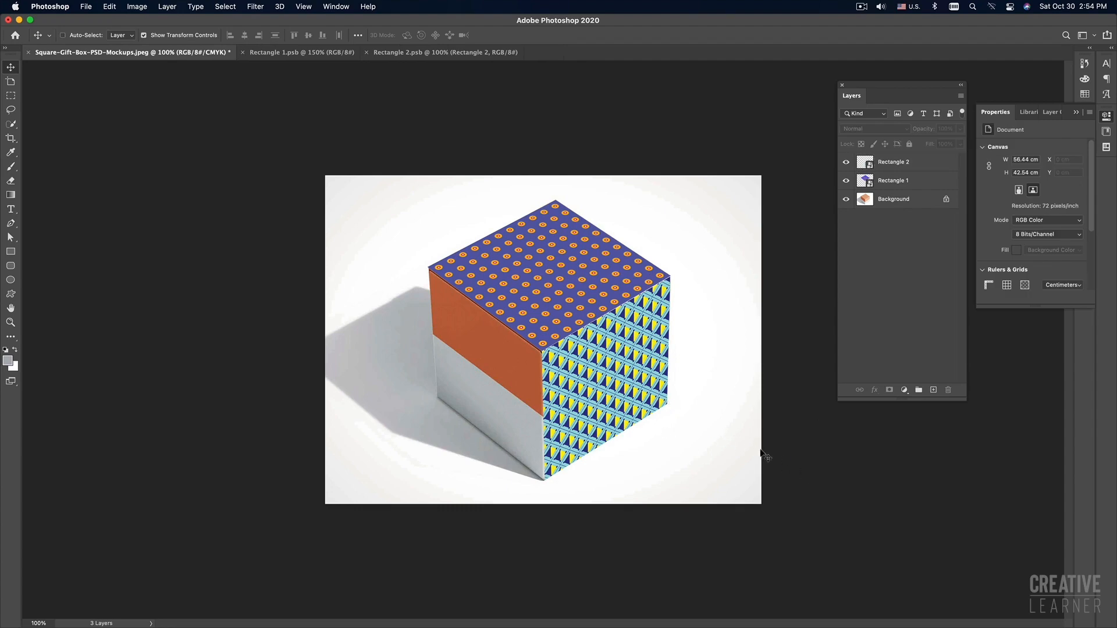
# Step: Transform Rectangle 2 to fine-tune its lower outer corner against the box's right face, and apply the transform
pyautogui.keyDown('super'); pyautogui.click(646, 399); pyautogui.keyUp('super')
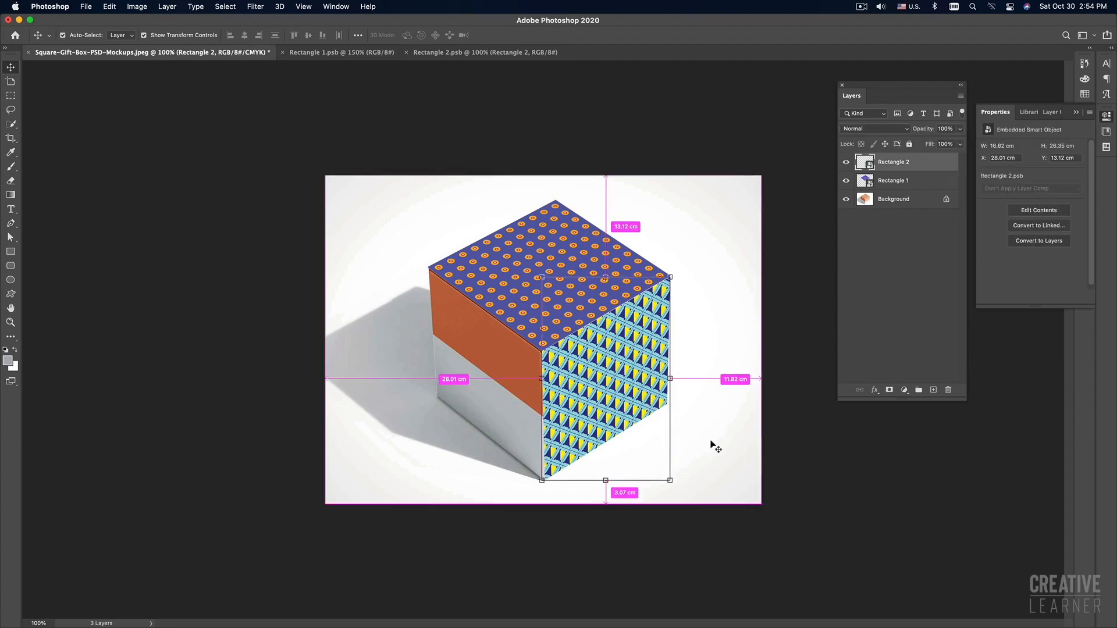
pyautogui.press('super+t')
pyautogui.press('super+equal')
pyautogui.press('super+equal')
pyautogui.hscroll(5, 680, 460)
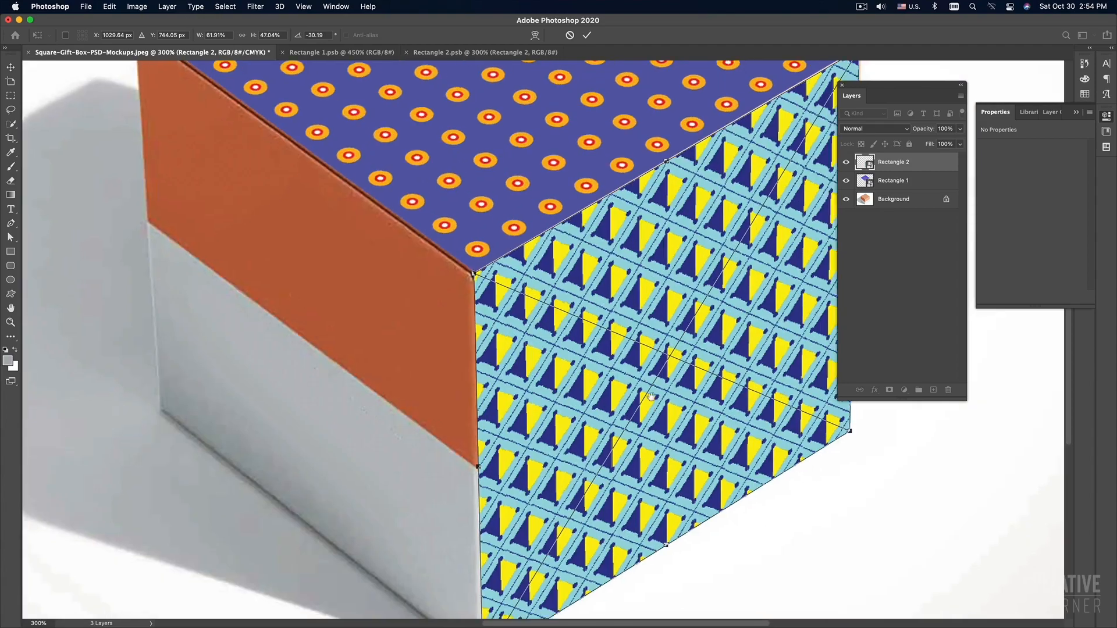
pyautogui.moveTo(714, 406)
pyautogui.mouseDown()
pyautogui.moveTo(651, 388)
pyautogui.moveTo(715, 406)
pyautogui.mouseUp()
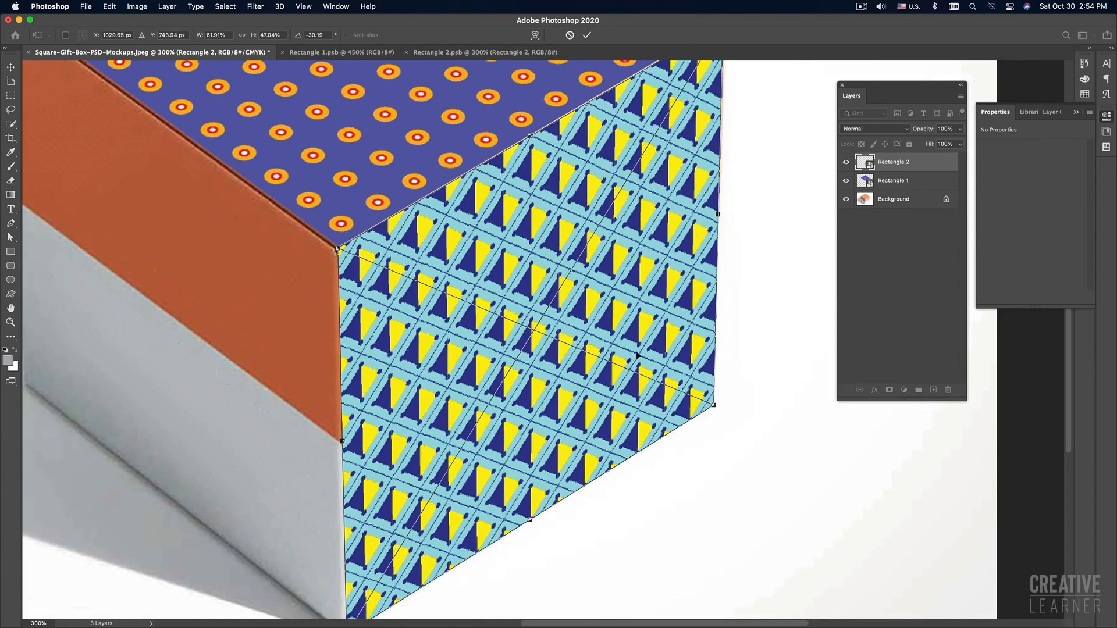
pyautogui.press('Return')
pyautogui.press('super+minus')
pyautogui.press('super+minus')
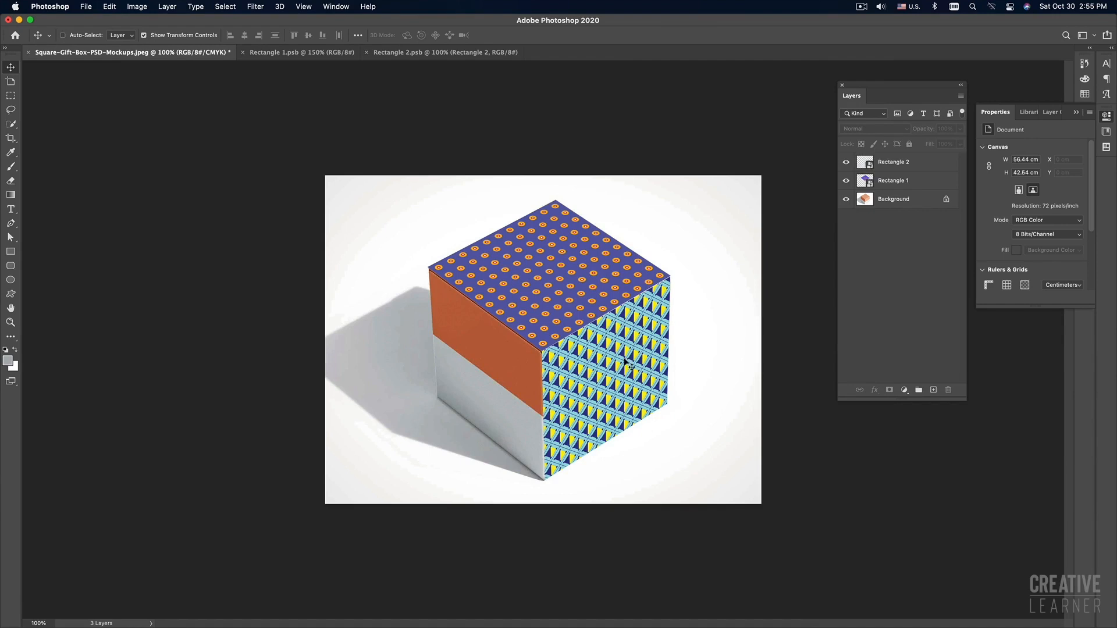
pyautogui.press('super+minus')
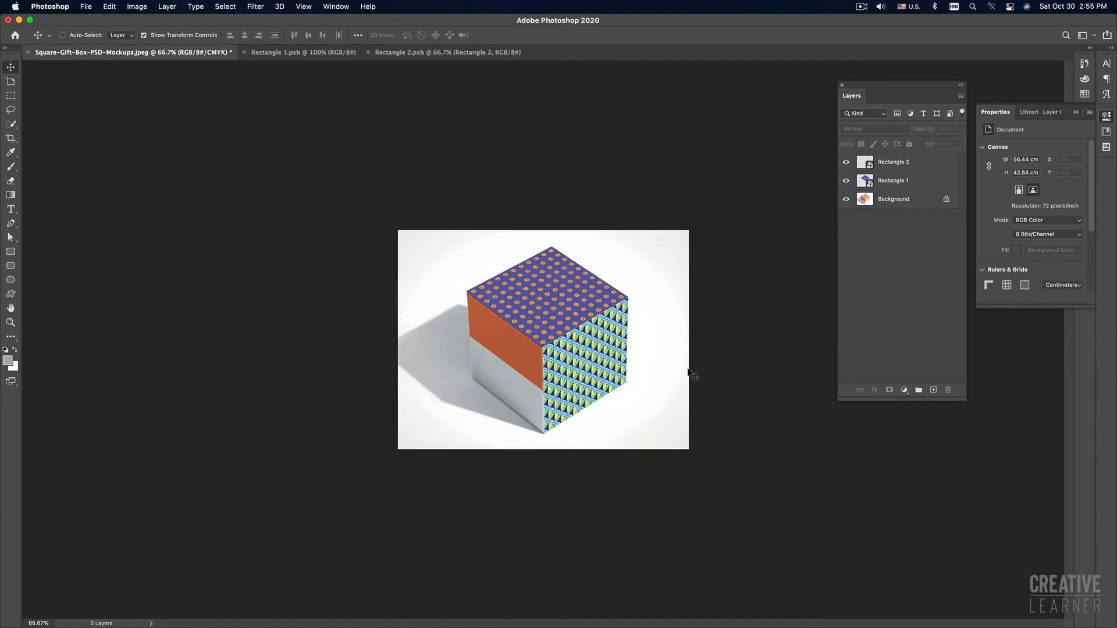
pyautogui.press('super+plus')
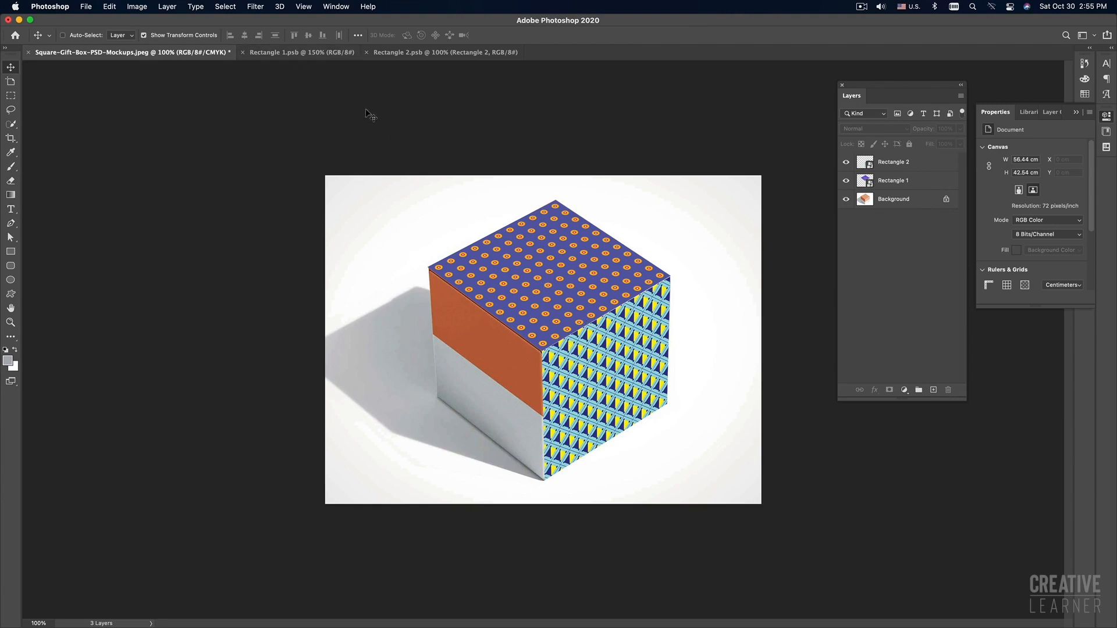
# Step: Select Rectangle 2 in the mockup, switch to Illustrator and deselect the diamond-filled square
pyautogui.click(575, 283)
pyautogui.click(615, 394)
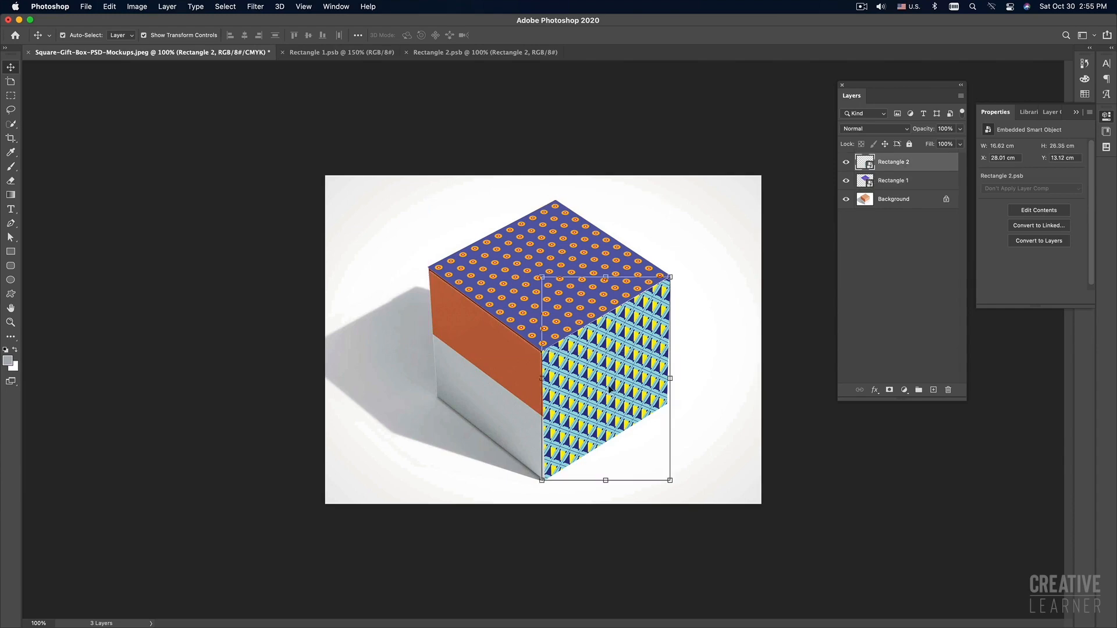
pyautogui.press('super+Tab')
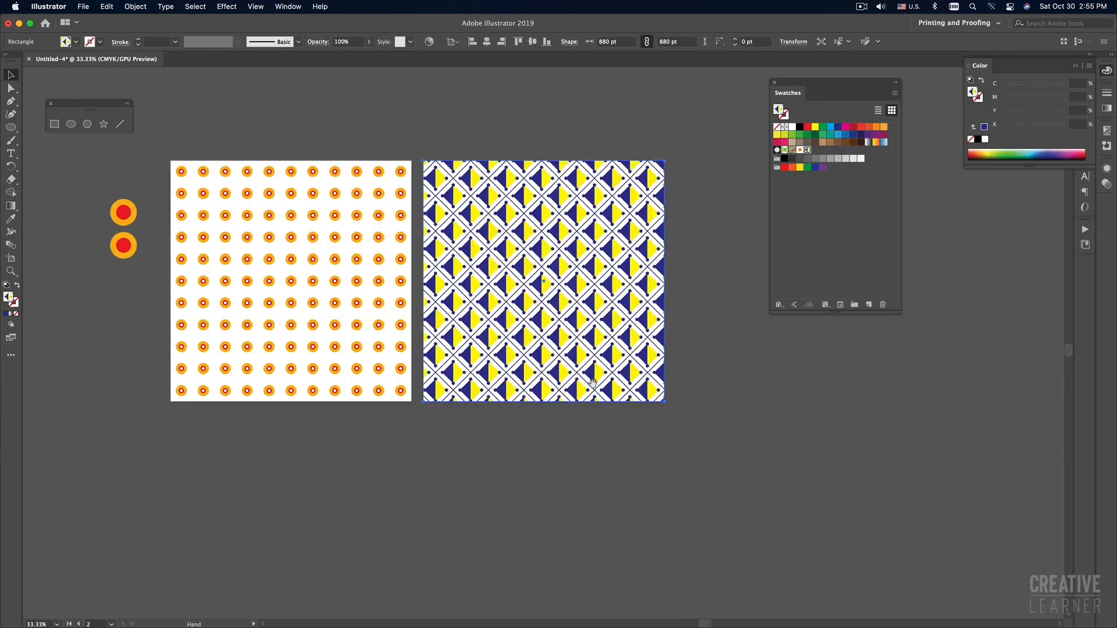
pyautogui.moveTo(592, 382); pyautogui.dragTo(636, 474)
pyautogui.click(570, 492)
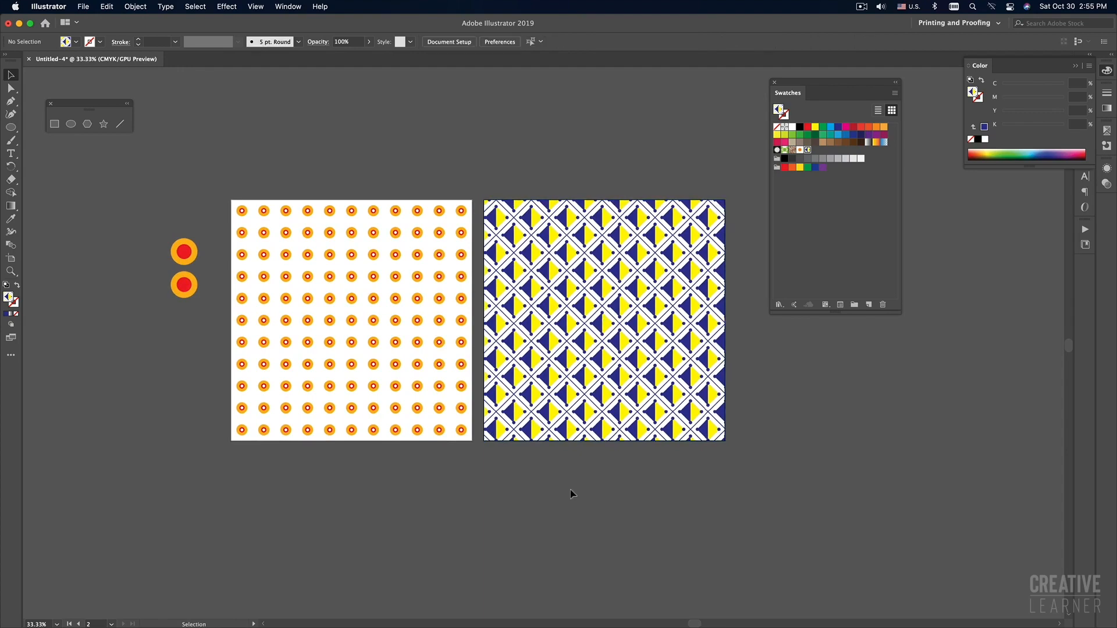
# Step: Switch to Finder and examine the screenshot of printed pattern papers for reference
pyautogui.press('super+Tab')
pyautogui.press('super+Tab')
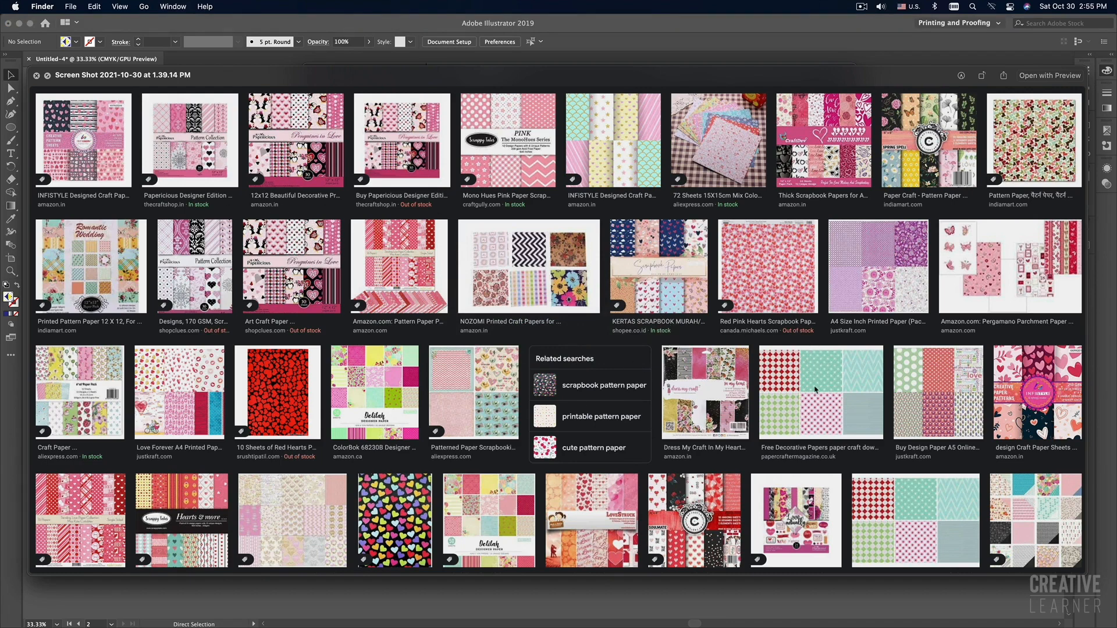
pyautogui.press('super+Tab')
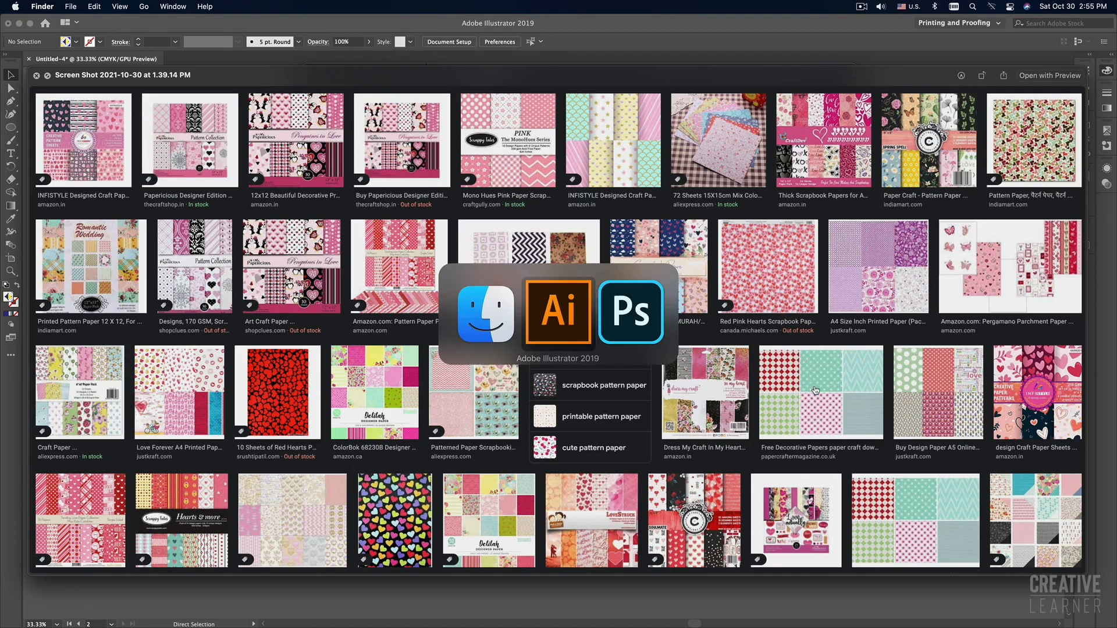
pyautogui.press('super+Tab')
pyautogui.press('super+Tab')
pyautogui.press('super+Tab')
pyautogui.press('super+Tab')
pyautogui.press('super+Tab')
pyautogui.press('super+Tab')
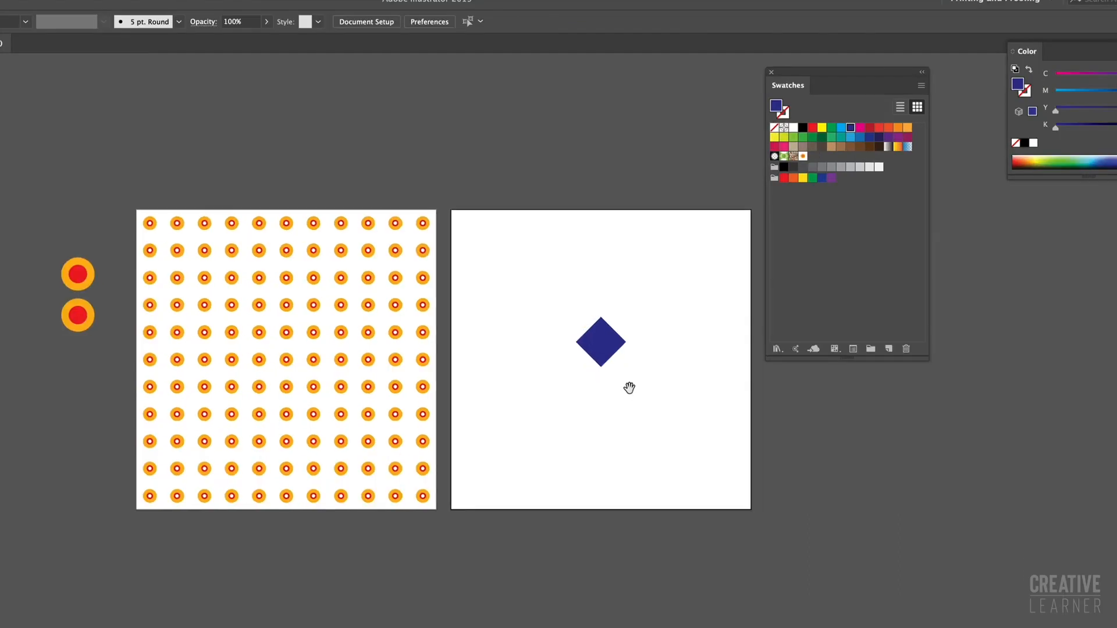
# Step: Save the blue diamond and its surrounding outline as a pattern swatch, and delete the original shapes from the second artboard
pyautogui.click(604, 329)
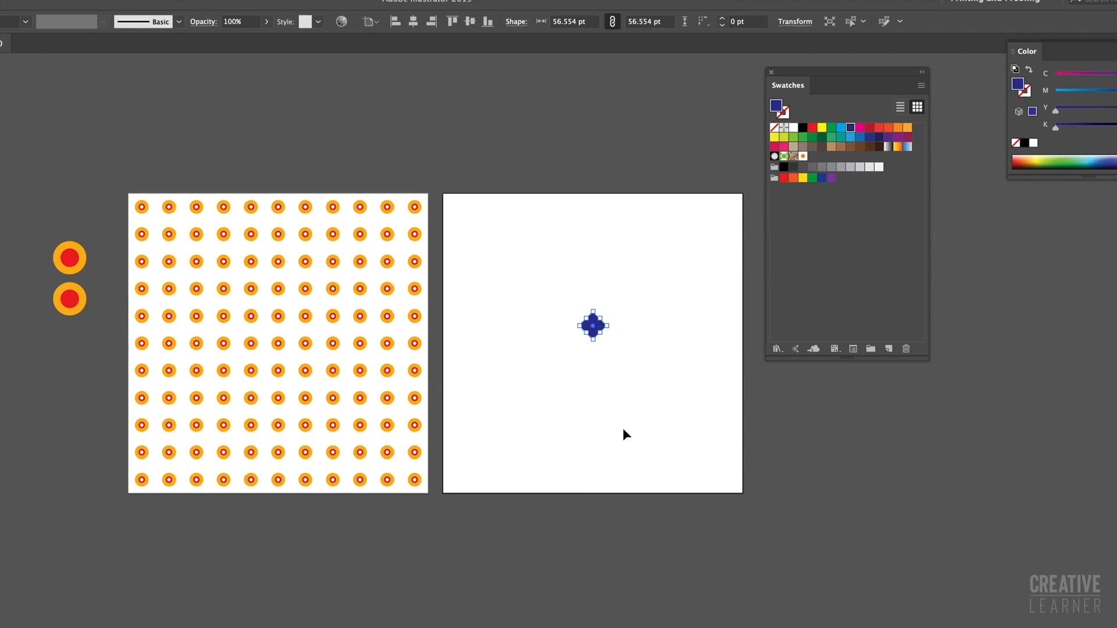
pyautogui.click(613, 395)
pyautogui.click(593, 304)
pyautogui.moveTo(658, 305); pyautogui.dragTo(590, 391)
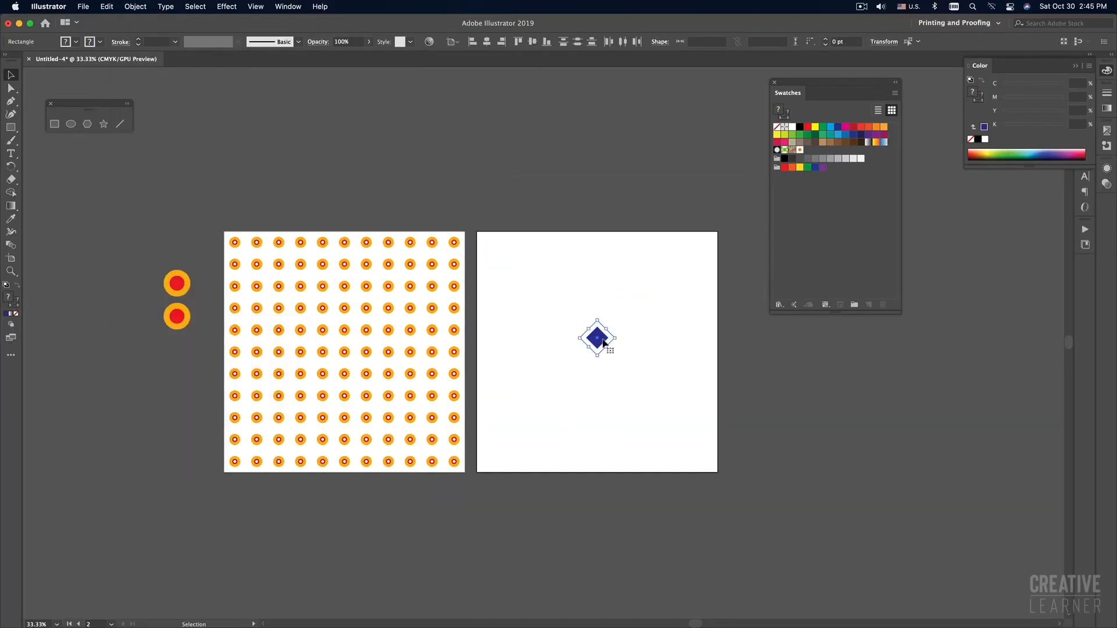
pyautogui.moveTo(605, 343); pyautogui.dragTo(829, 189)
pyautogui.press('Delete')
# Step: Cover the second artboard with a rectangle filled with the new diamond pattern and no stroke
pyautogui.click(808, 150)
pyautogui.click(16, 305)
pyautogui.click(15, 314)
pyautogui.click(54, 123)
pyautogui.moveTo(478, 232); pyautogui.dragTo(718, 473)
pyautogui.press('v')
pyautogui.click(831, 416)
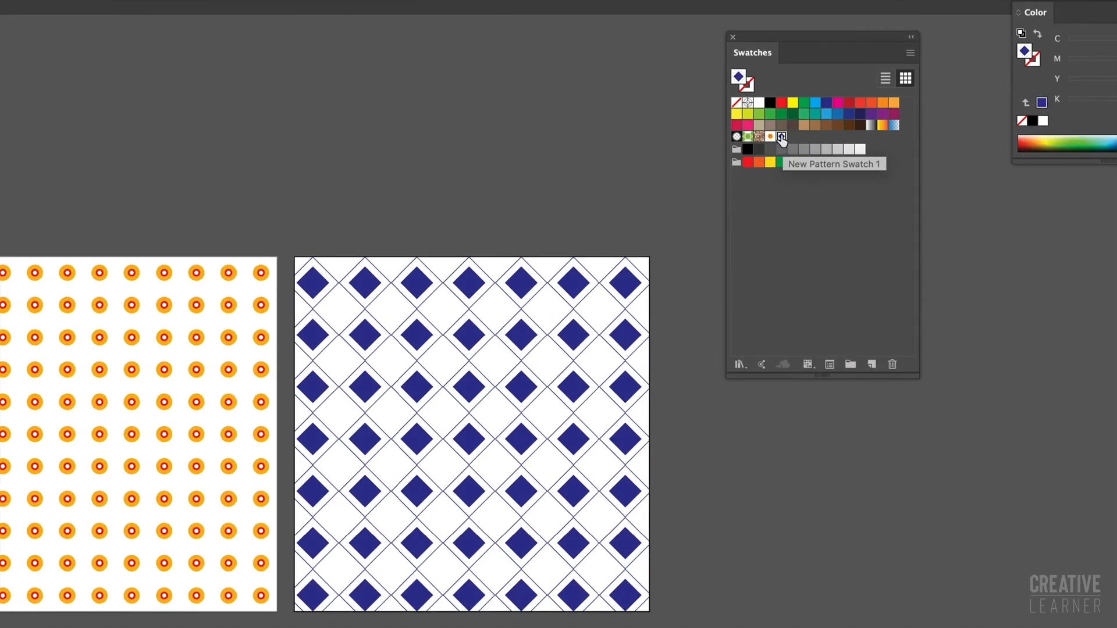
# Step: Edit New Pattern Swatch 1 by drawing a triangle over the diamond's right half and filling it yellow
pyautogui.doubleClick(808, 151)
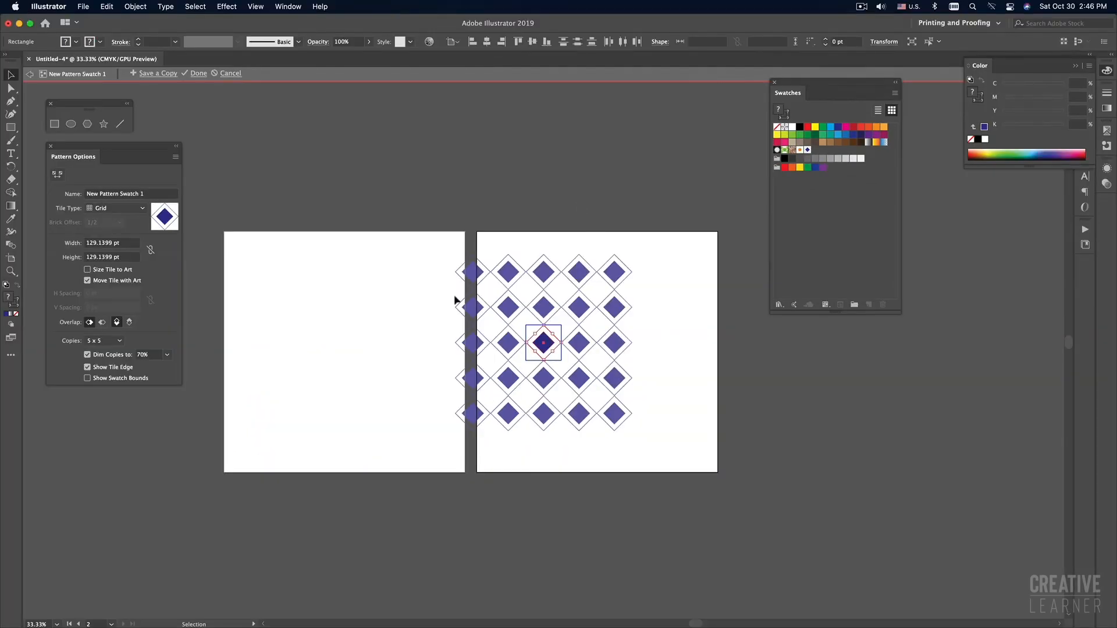
pyautogui.keyDown('super'); pyautogui.click(582, 324); pyautogui.keyUp('super')
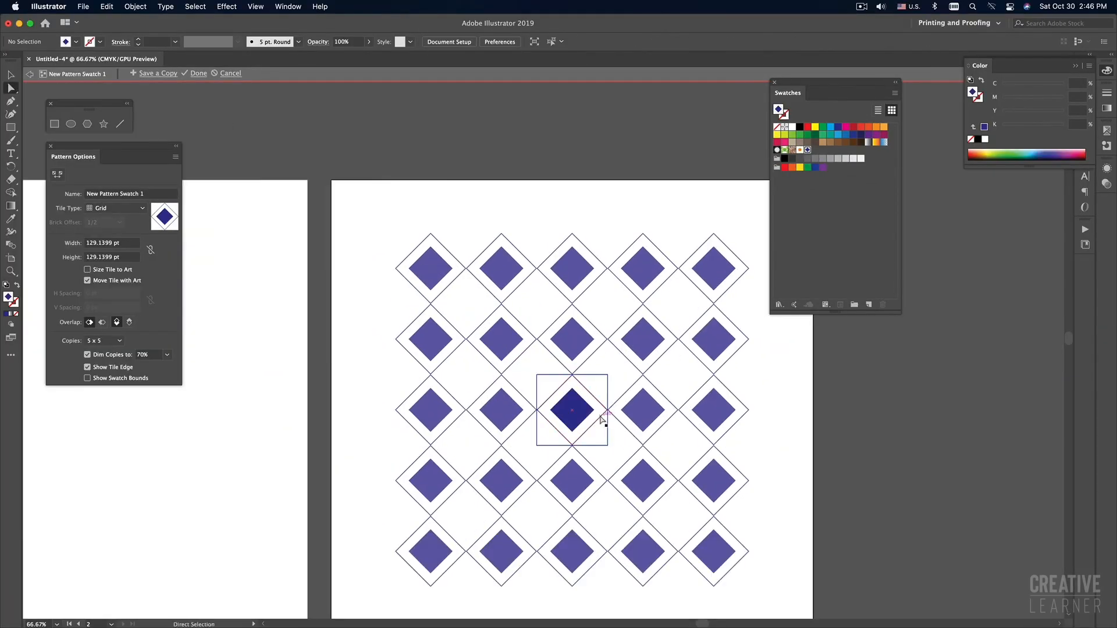
pyautogui.keyDown('super'); pyautogui.click(597, 413); pyautogui.keyUp('super')
pyautogui.press('p')
pyautogui.click(511, 313)
pyautogui.click(543, 347)
pyautogui.click(511, 379)
pyautogui.click(510, 314)
pyautogui.press('v')
pyautogui.click(808, 127)
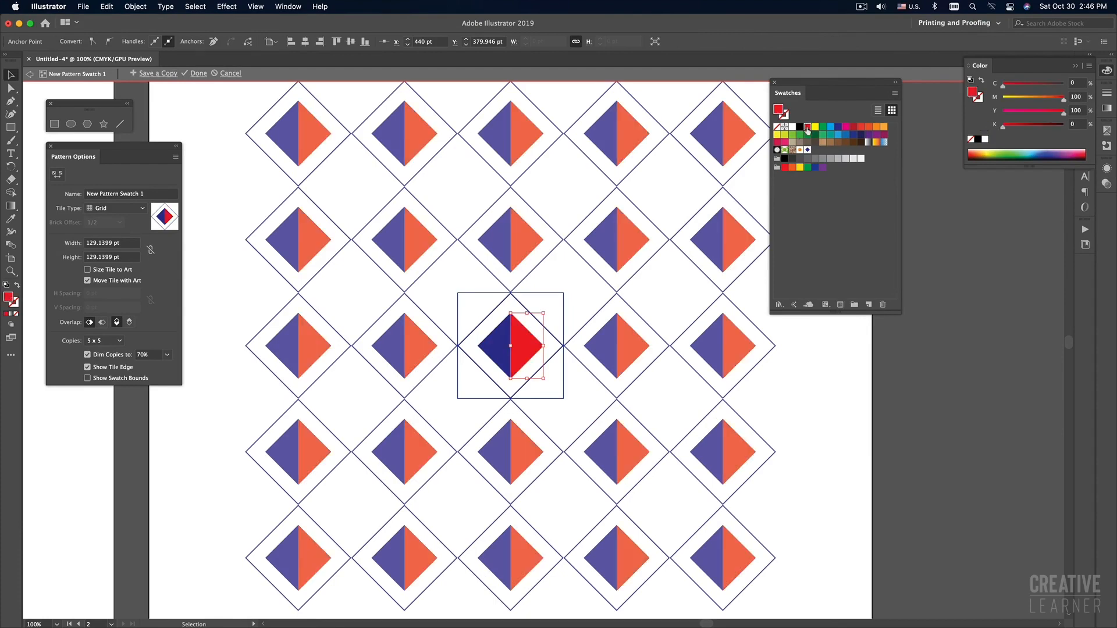
pyautogui.click(815, 127)
pyautogui.click(818, 377)
# Step: Add small circles on the diamond's upper and right corners in the pattern tile and fill them orange
pyautogui.press('super+minus')
pyautogui.moveTo(612, 405); pyautogui.dragTo(592, 402)
pyautogui.keyDown('super'); pyautogui.click(526, 361); pyautogui.keyUp('super')
pyautogui.keyDown('super'); pyautogui.click(507, 317); pyautogui.keyUp('super')
pyautogui.click(70, 124)
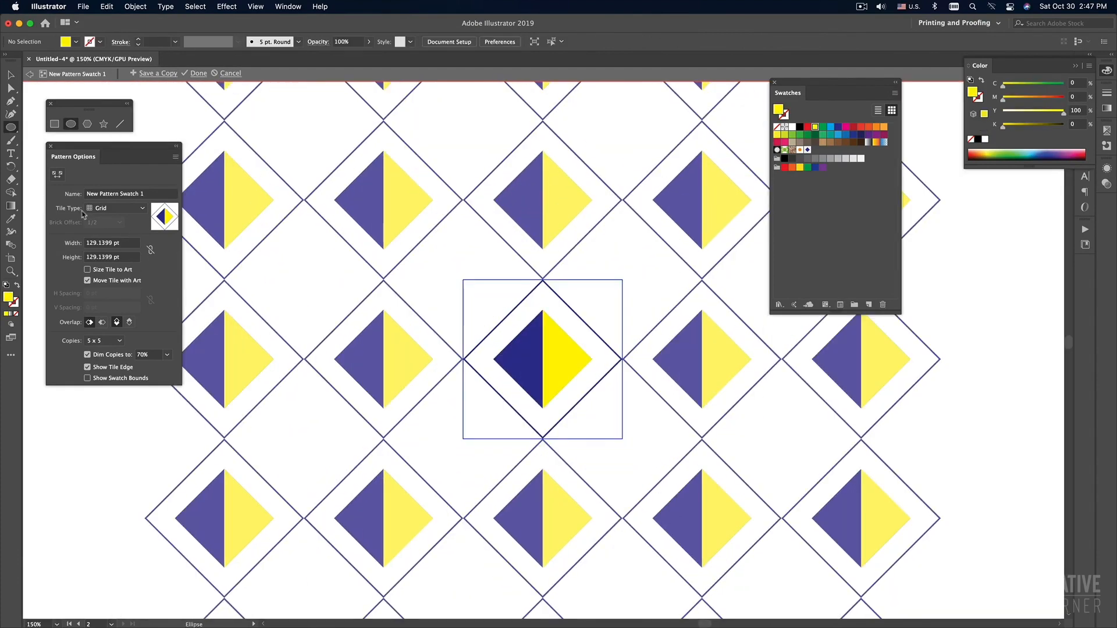
pyautogui.moveTo(543, 310); pyautogui.dragTo(593, 359)
pyautogui.click(876, 127)
pyautogui.press('v')
pyautogui.click(659, 423)
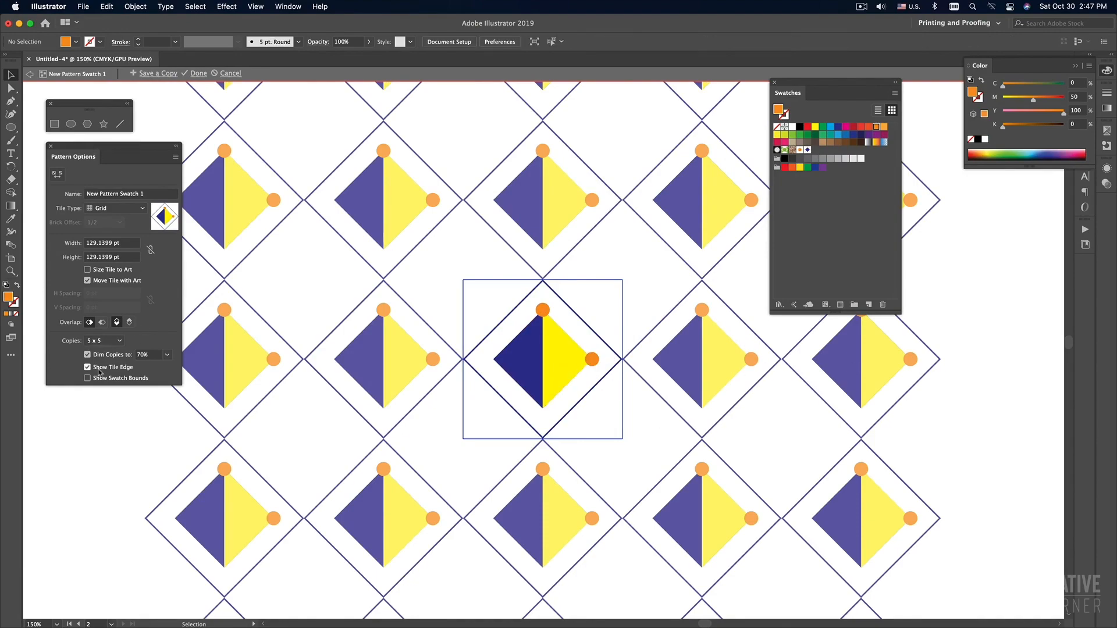
# Step: Set the pattern preview to 7 x 5 copies and reopen the choice of copy counts
pyautogui.click(98, 343)
pyautogui.click(104, 474)
pyautogui.press('super+minus')
pyautogui.press('super+minus')
pyautogui.click(103, 341)
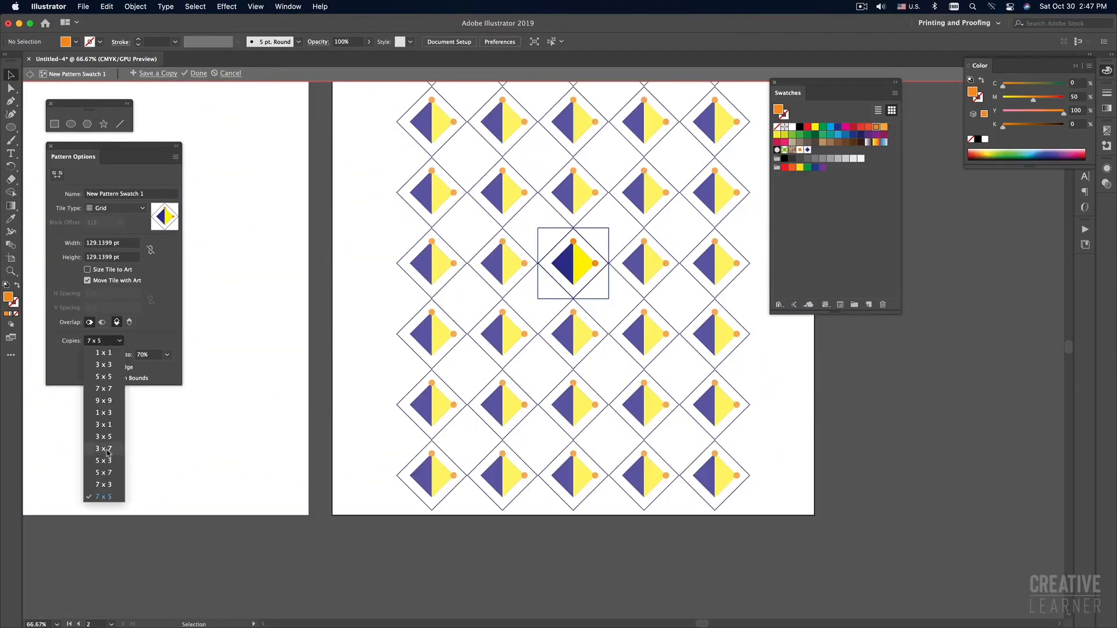